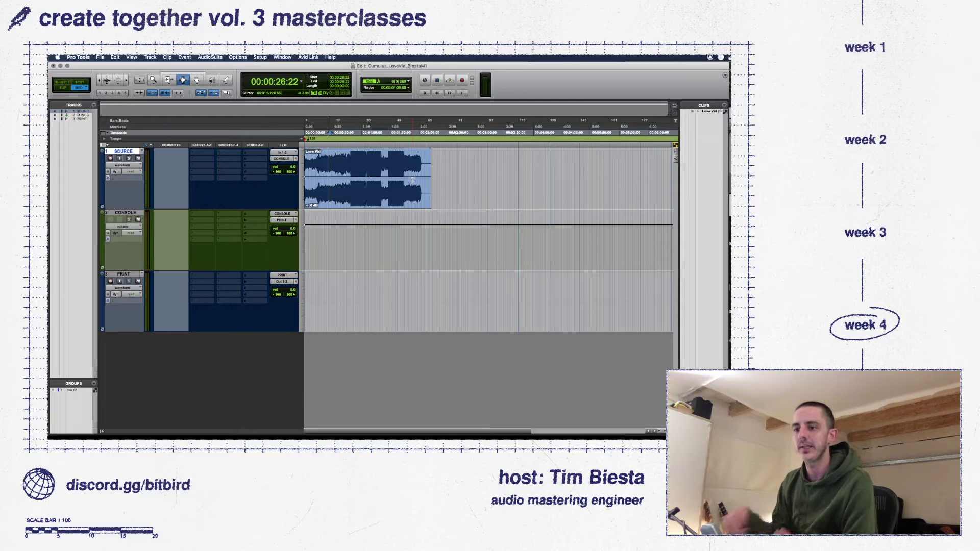
- Lower the clip gain of the Love Vid clip on the SOURCE track to about -4.8 dB
left_click_drag(308, 208, 309, 207)
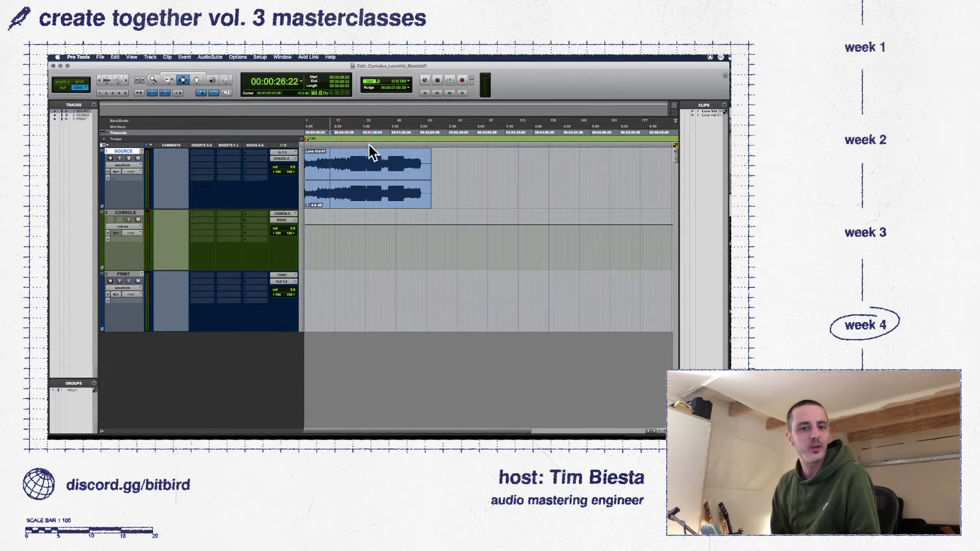
- Play the song from about 39 seconds, enable input monitoring on the PRINT track, and stop playback
left_click(342, 167)
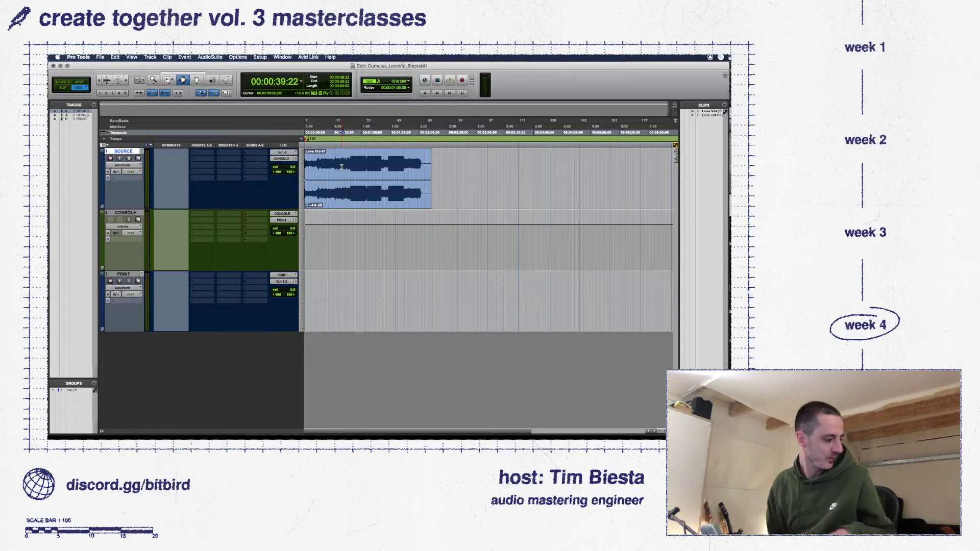
key("space")
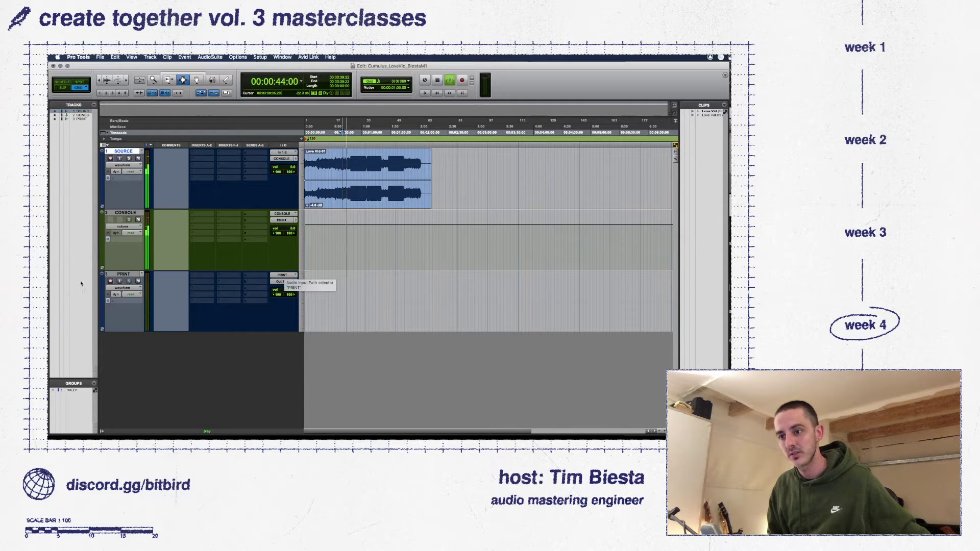
left_click(120, 282)
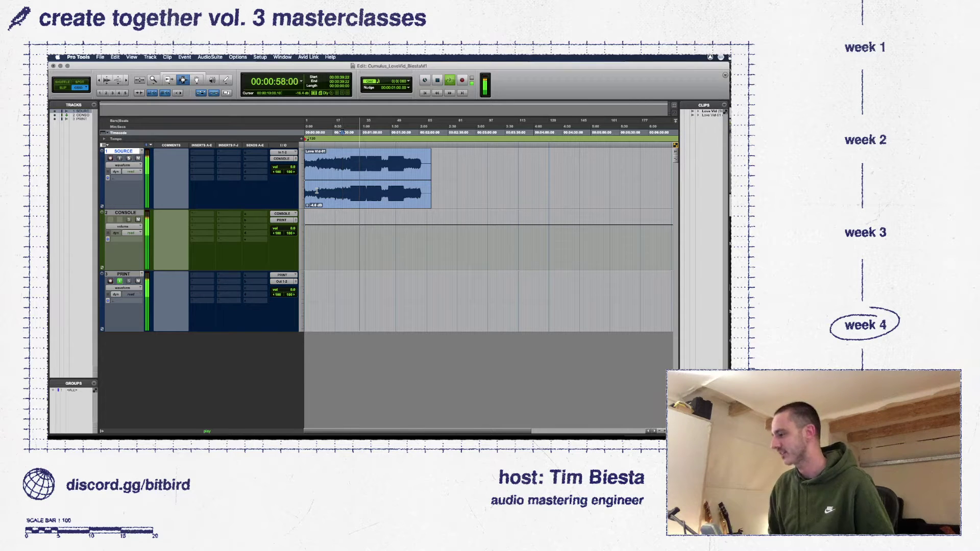
key("space")
- Examine the SOURCE clip's waveform up close from its opening, and return to the session start with the whole song in view
left_click(459, 162)
key("Return")
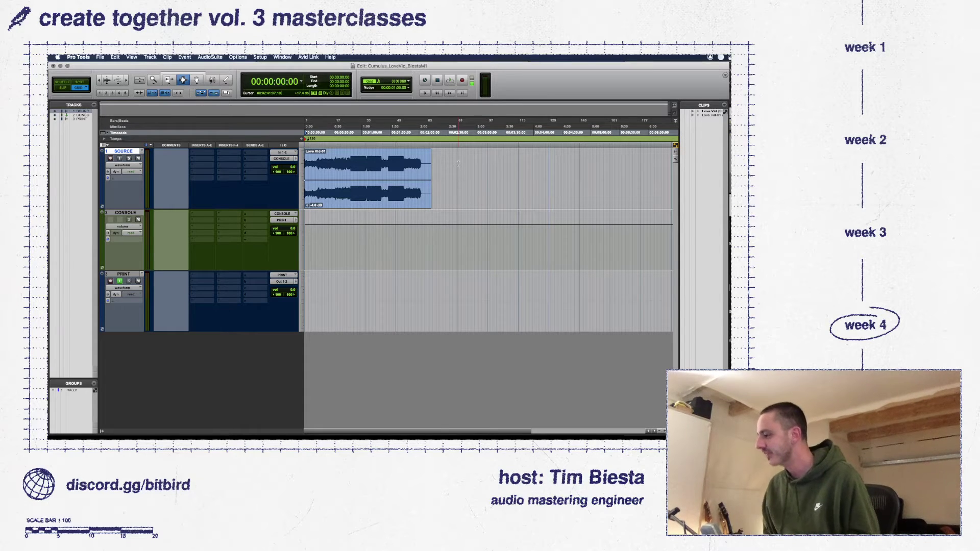
left_click(458, 163)
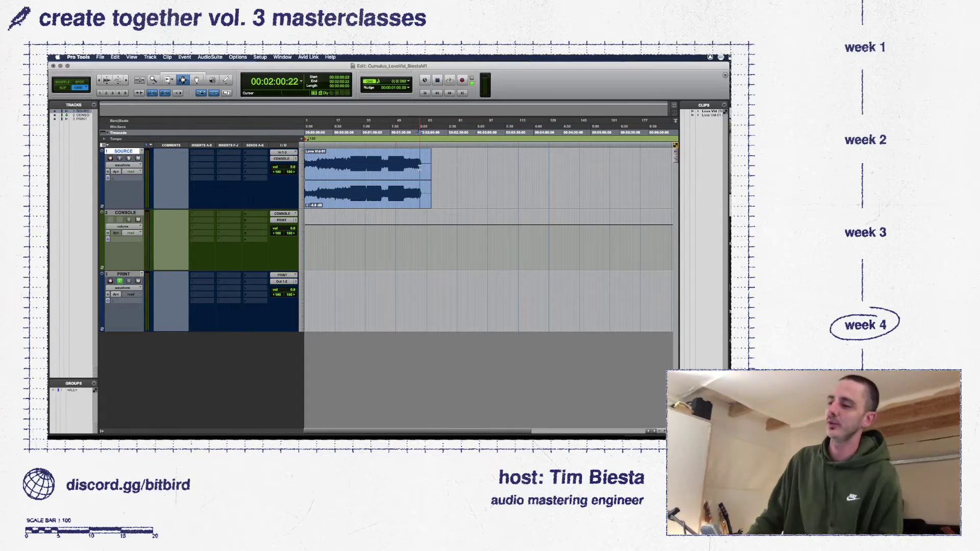
key("super+bracketright")
key("super+bracketright")
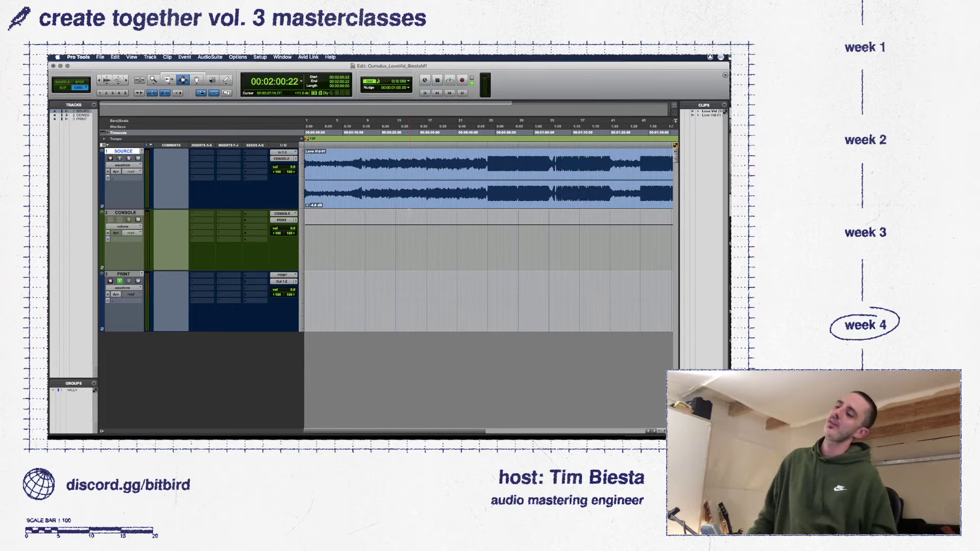
key("super+bracketright")
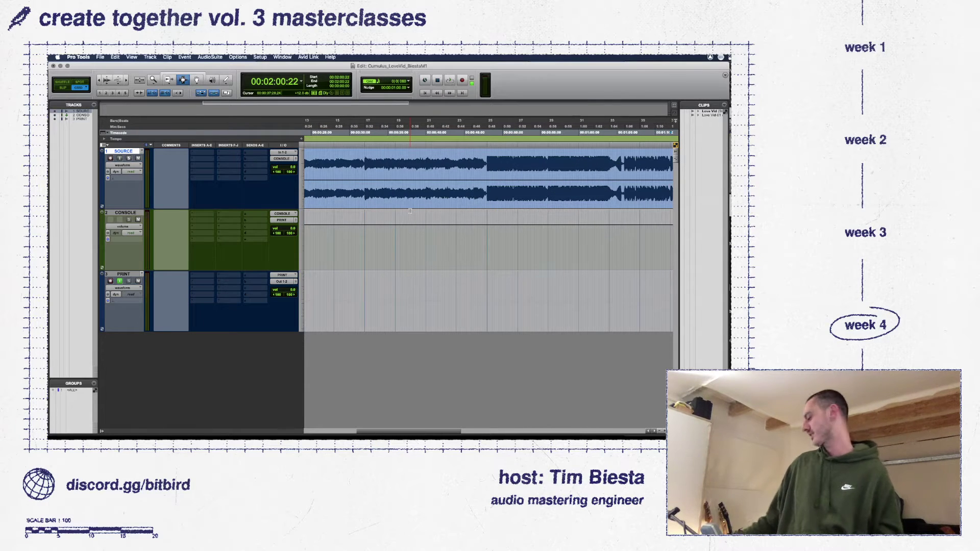
scroll(412, 212, "left", 2)
scroll(415, 213, "left", 15)
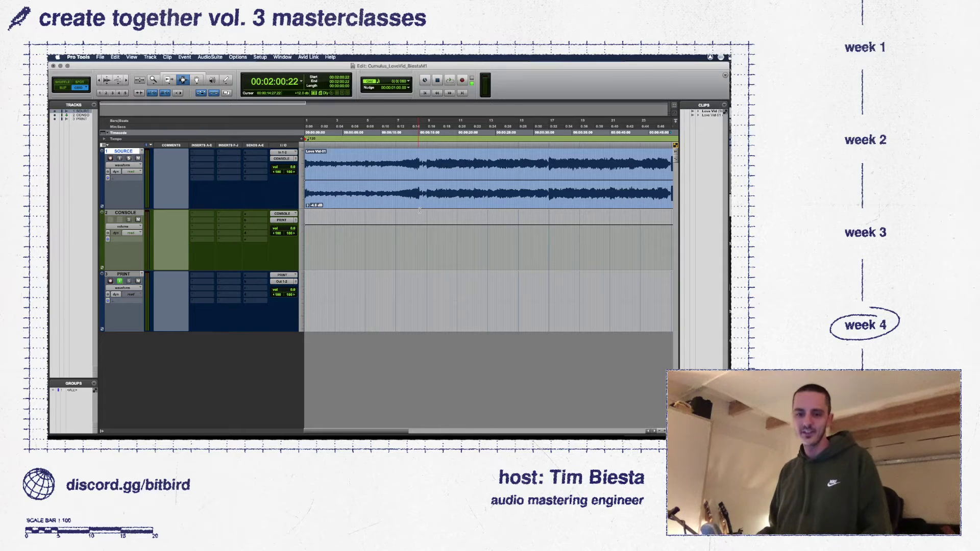
key("r")
key("r")
key("Return")
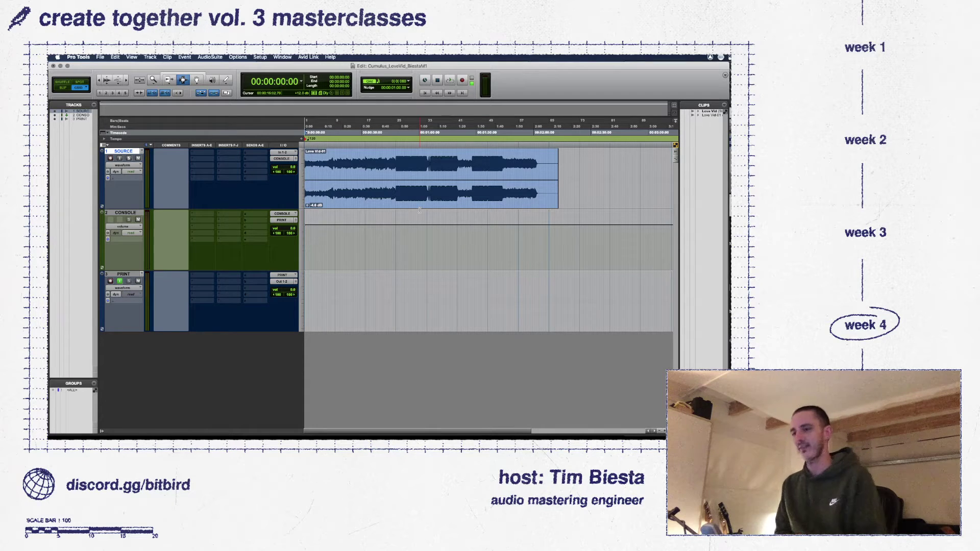
- Play the whole song once from the session start, and return to the start after its end
key("space")
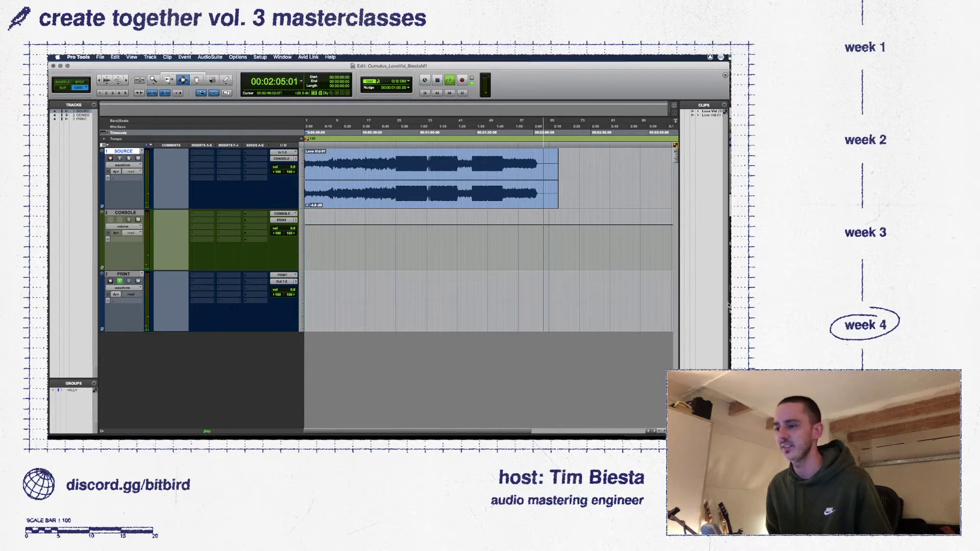
scroll(541, 205, "right", 5)
key("space")
key("Return")
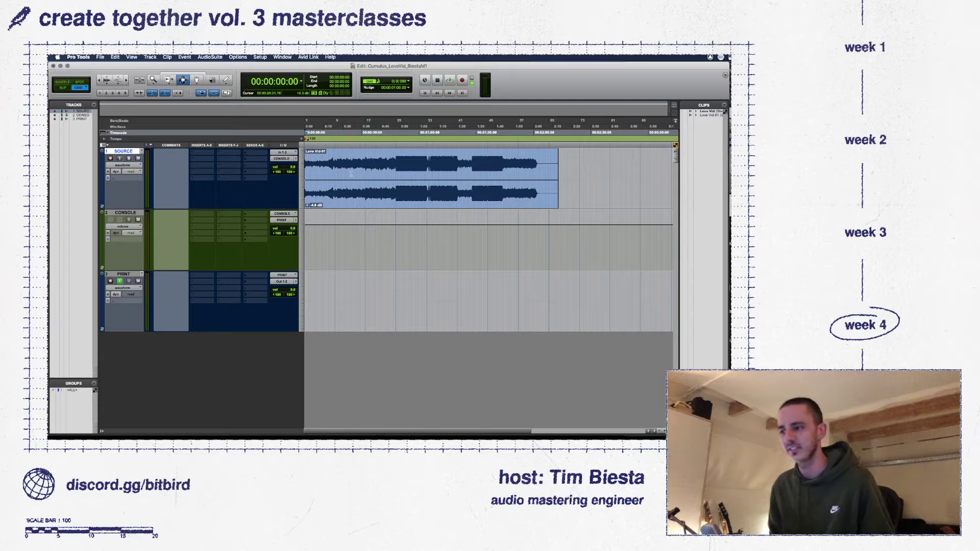
- Audition the song's intro, build-up and loud sections by starting playback from different points of the SOURCE clip
left_click(351, 172)
key("space")
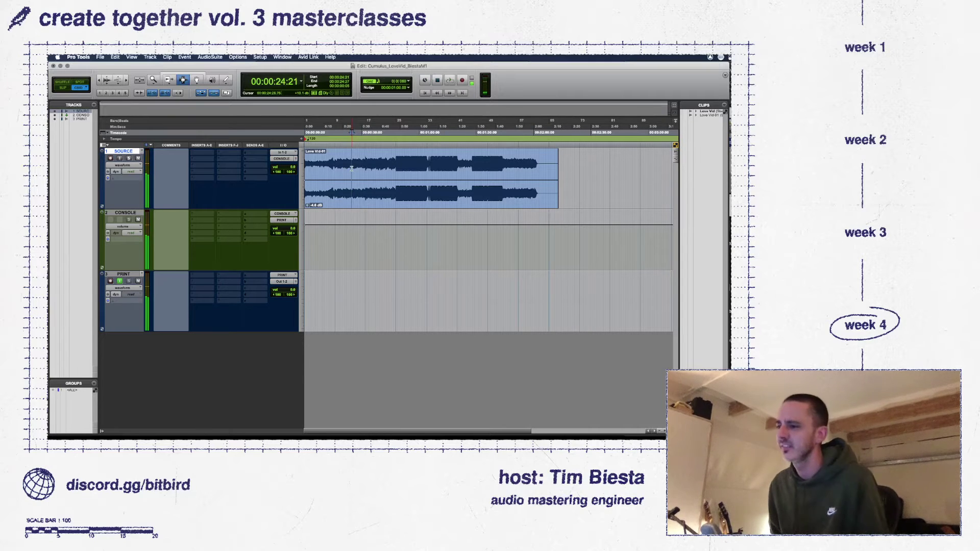
left_click(363, 165)
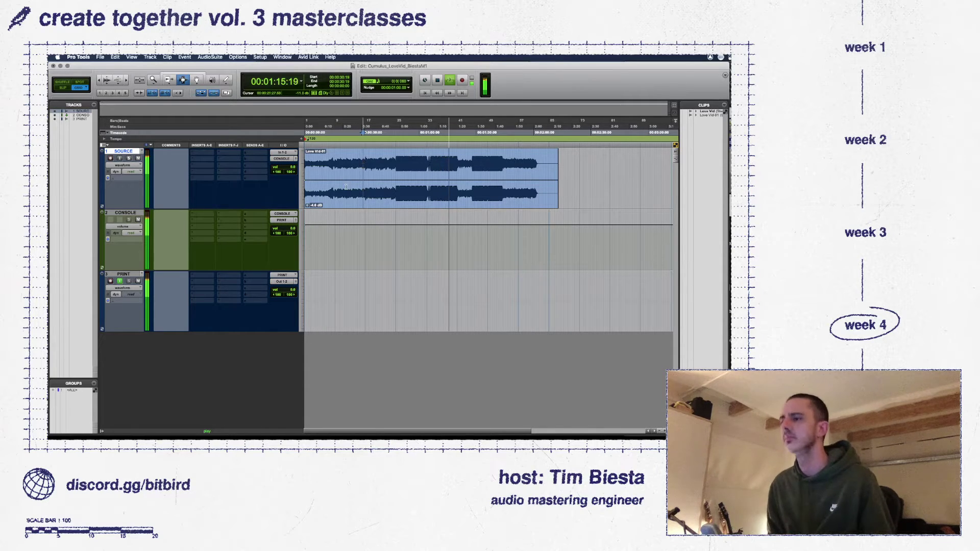
left_click(385, 163)
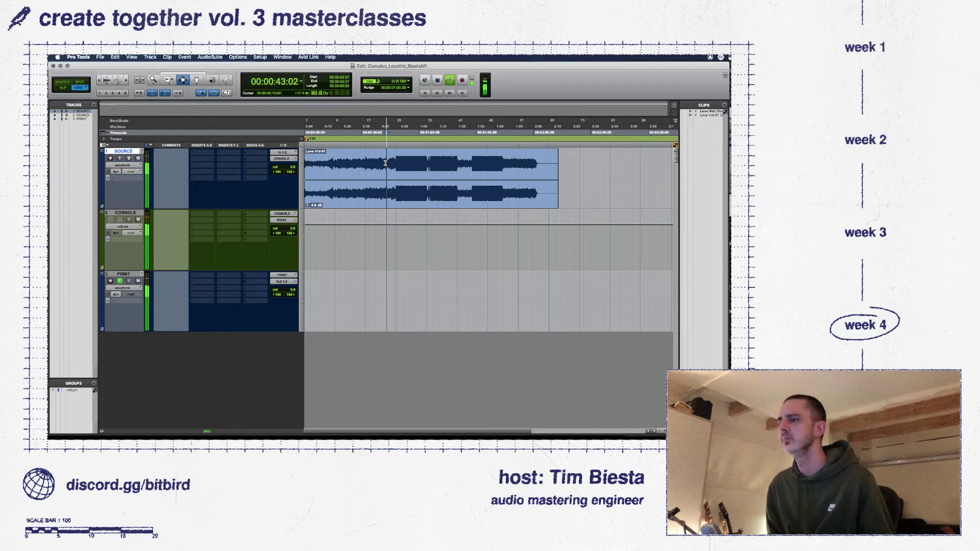
left_click(453, 168)
left_click(425, 167)
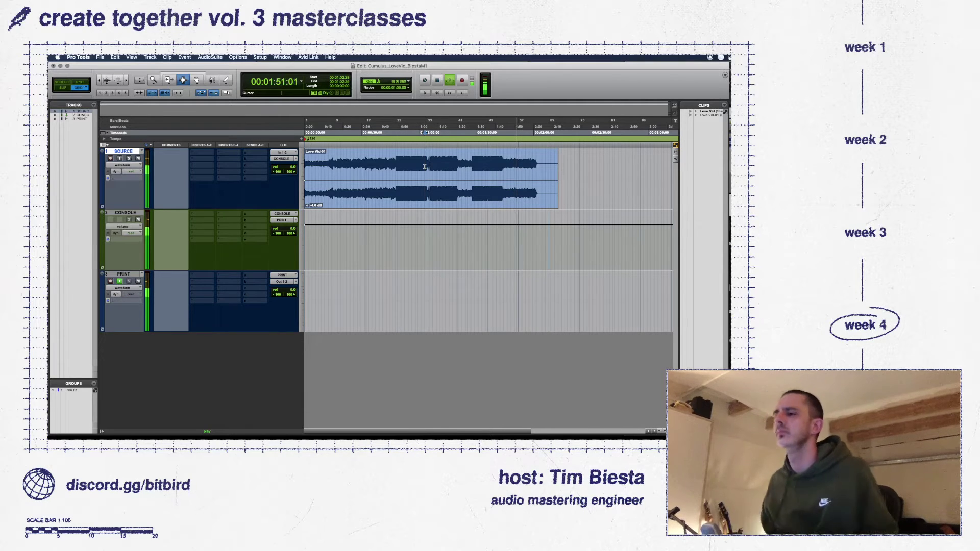
left_click(317, 158)
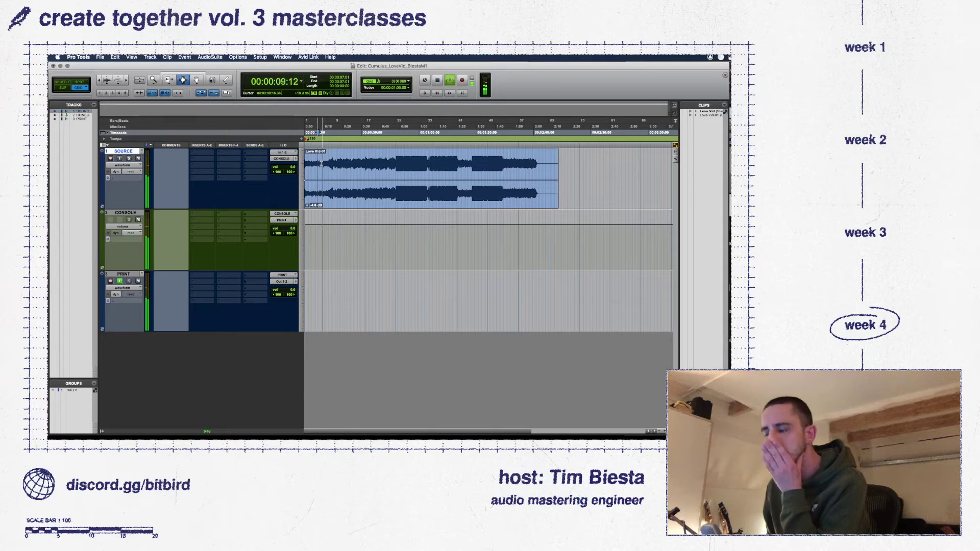
left_click(328, 171)
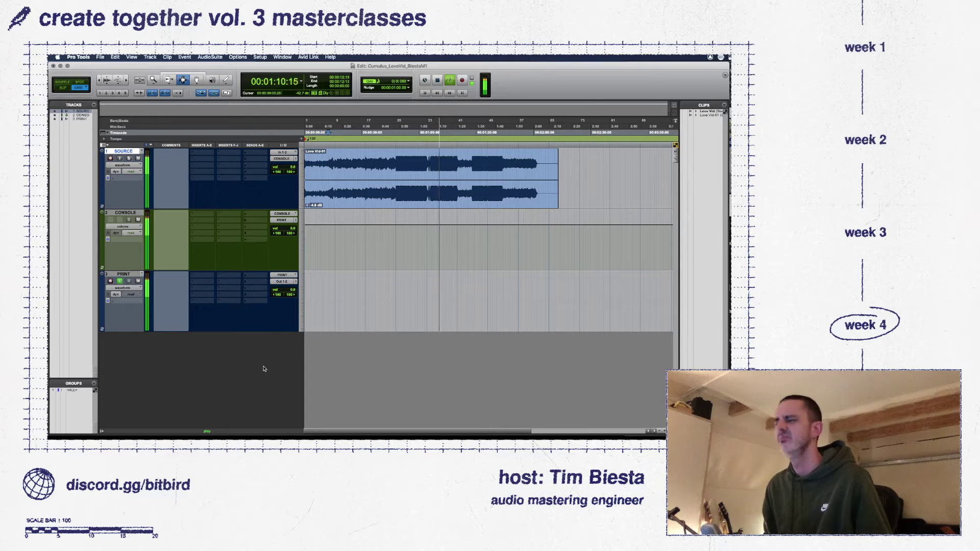
key("space")
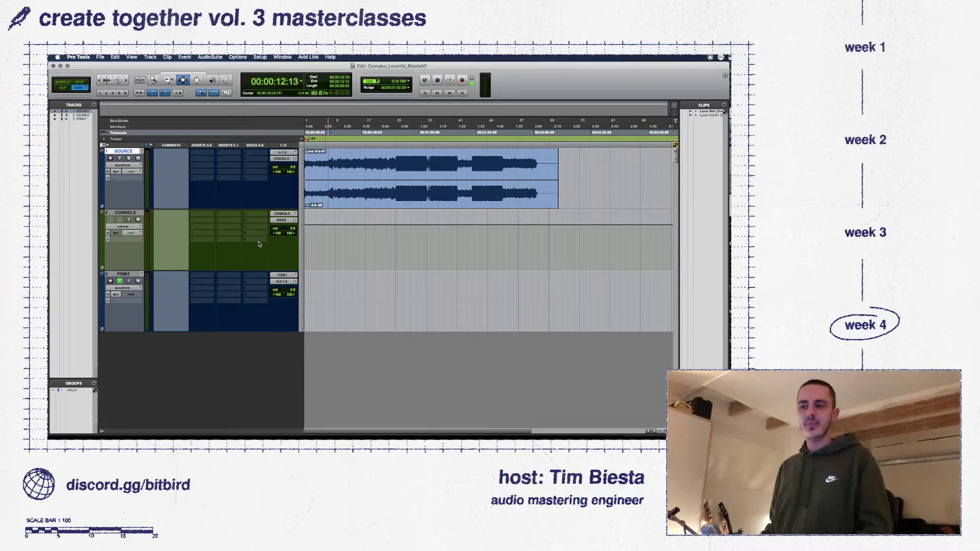
- Mark points in the SOURCE clip's intro, ending and build-up, and select its first loud section, about 16 seconds from 0:47
left_click(334, 179)
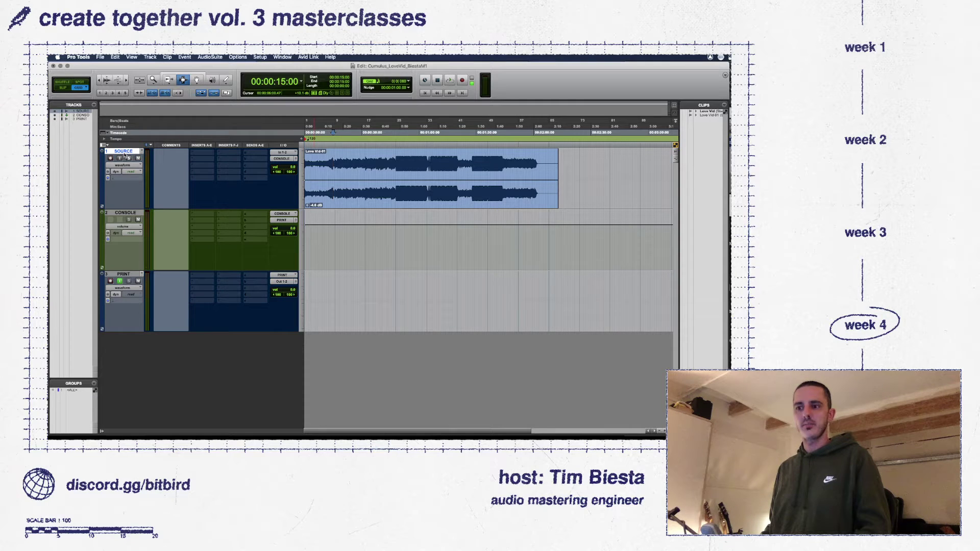
left_click(535, 174)
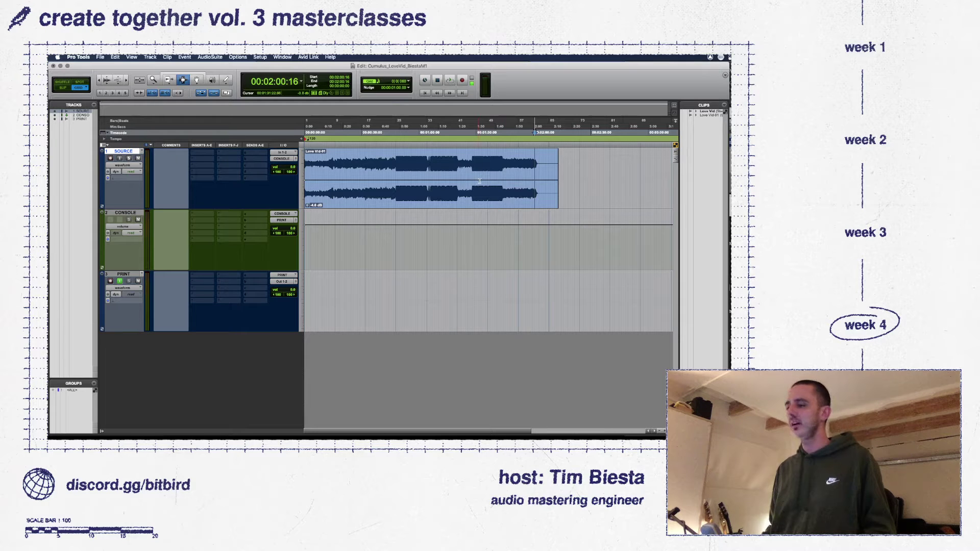
left_click(388, 166)
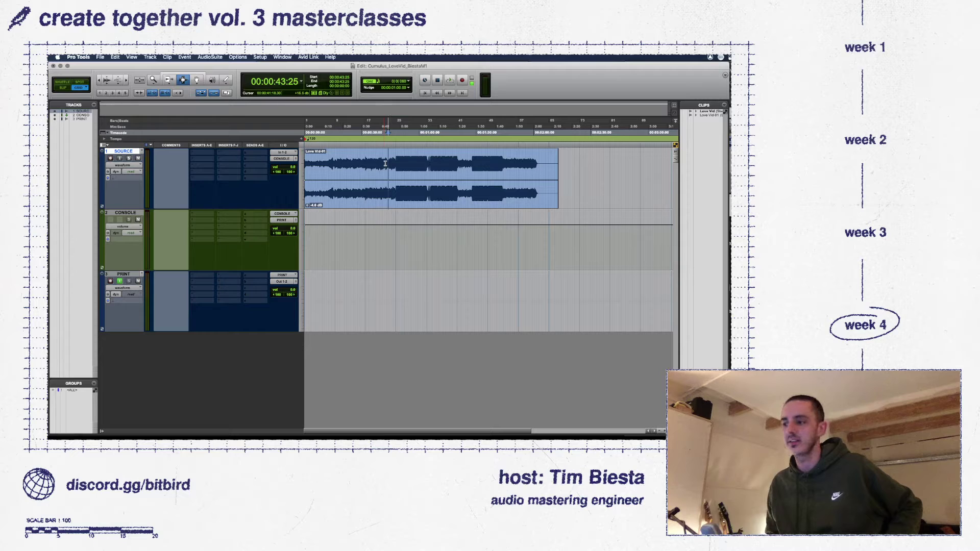
left_click_drag(394, 164, 424, 162)
left_click(397, 159)
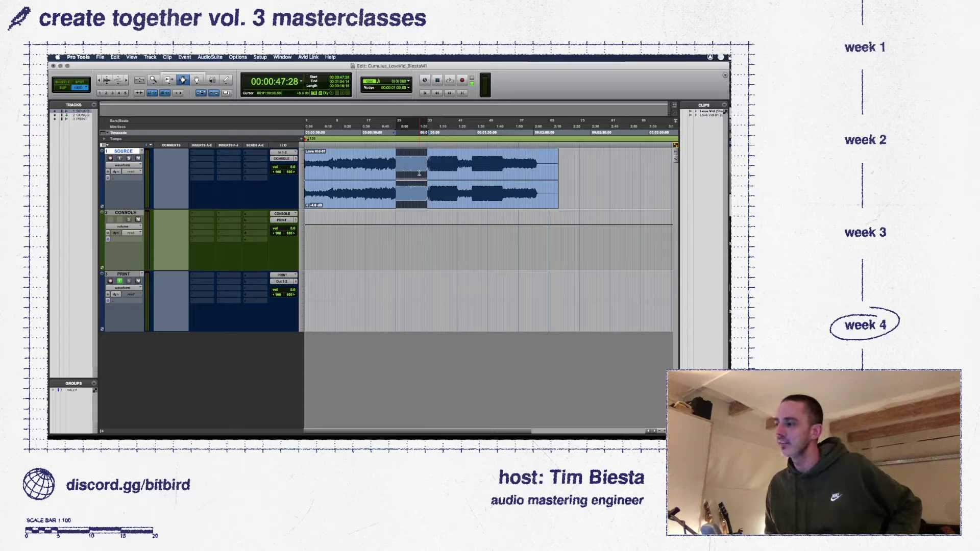
left_click(419, 173)
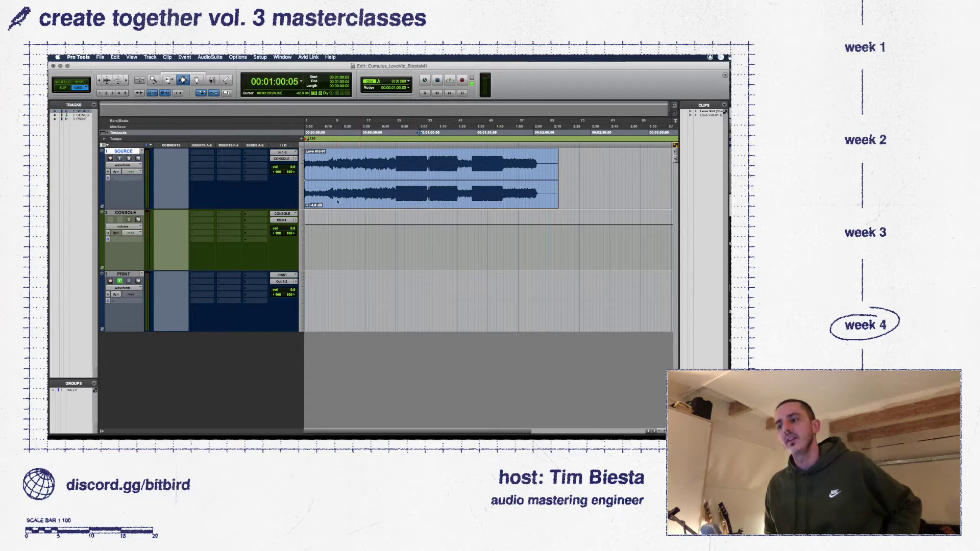
- Set the SOURCE track's input to no input and check its output routing options
left_click(285, 152)
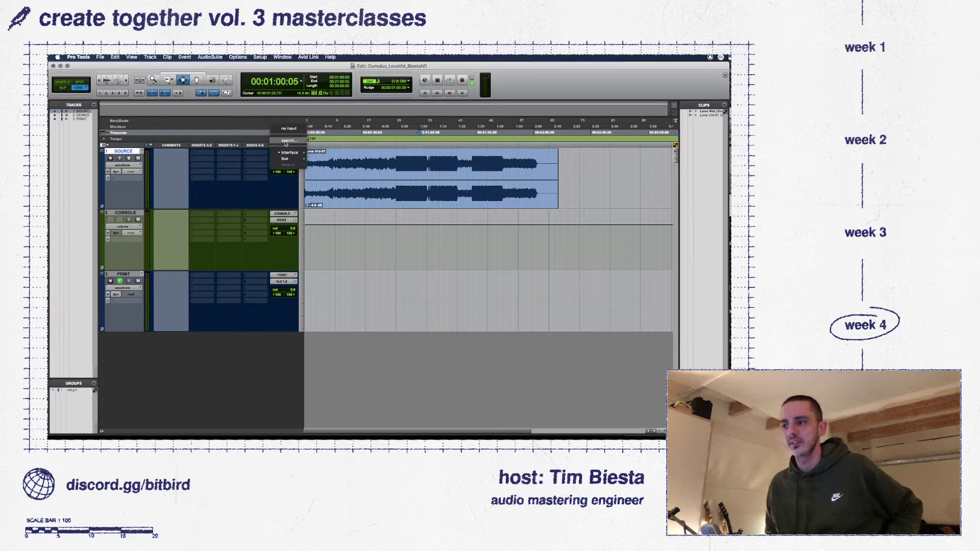
left_click(289, 129)
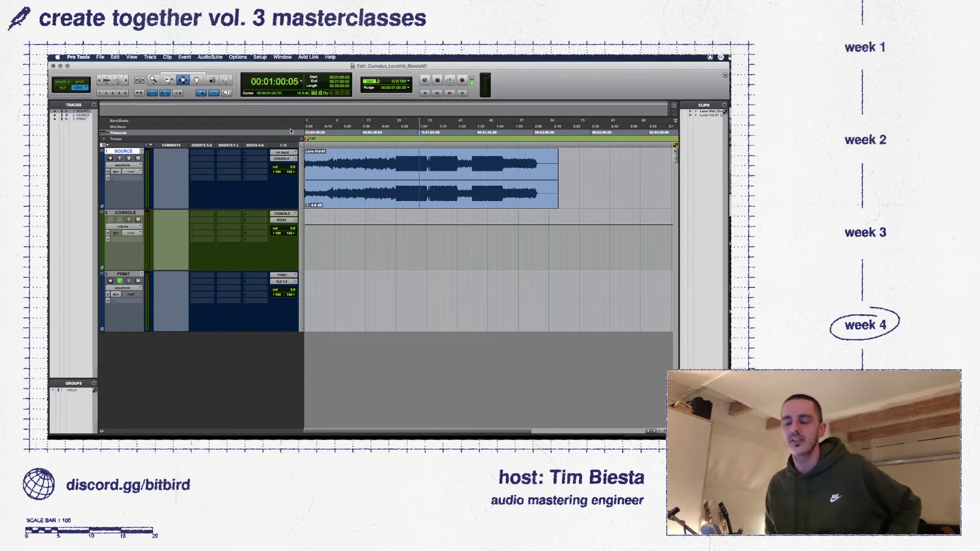
left_click(282, 159)
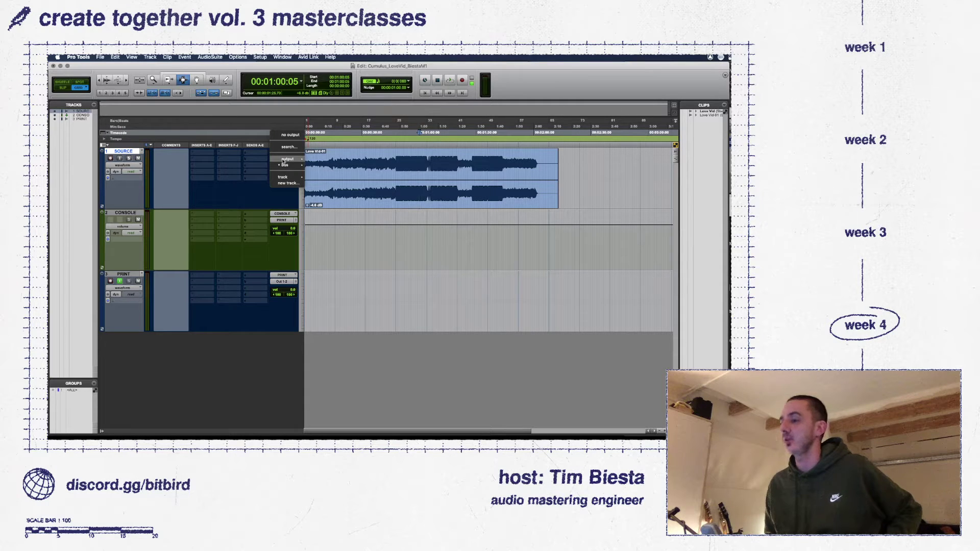
left_click(470, 284)
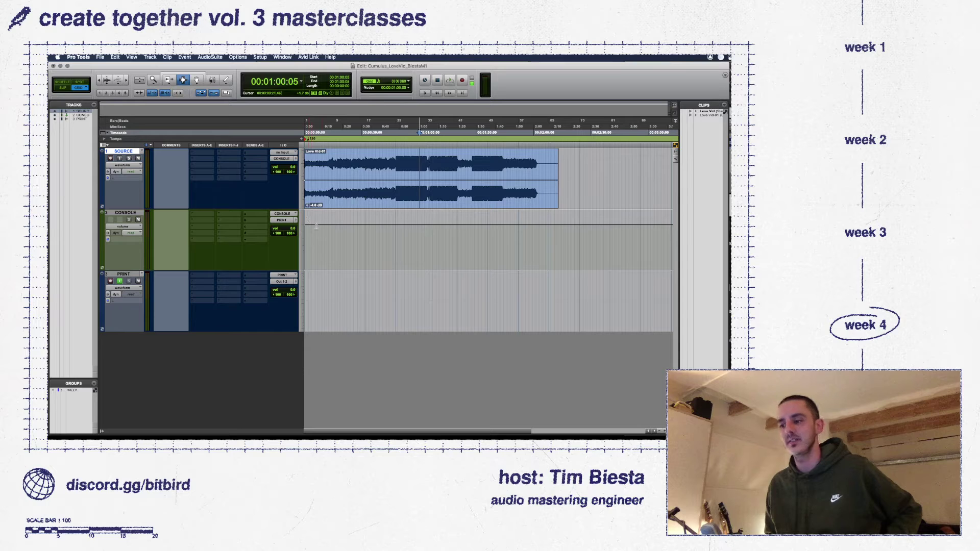
- Lower the CONSOLE track's volume line slightly, reset it to 0 dB, and switch back to the Selector tool
left_click(448, 223)
left_click_drag(448, 223, 452, 225)
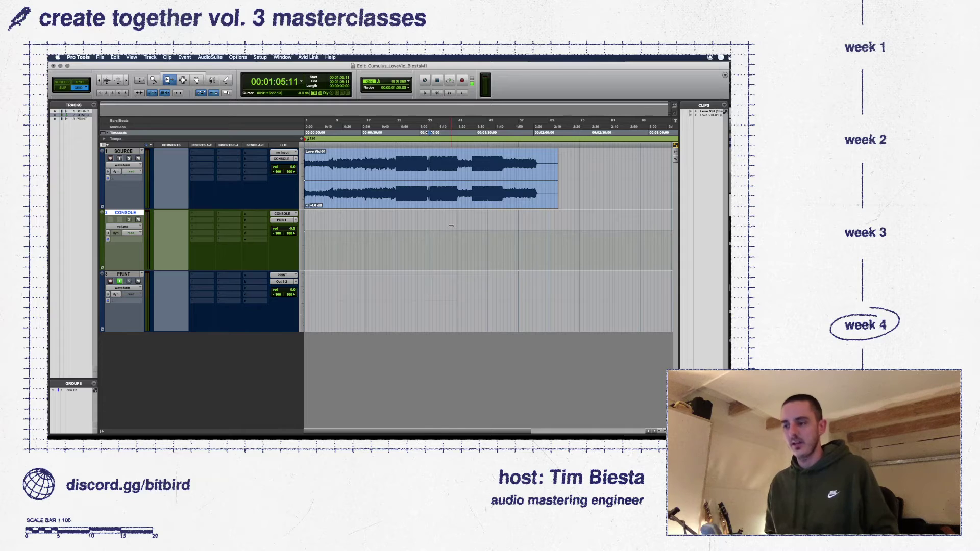
left_click(451, 225, "alt")
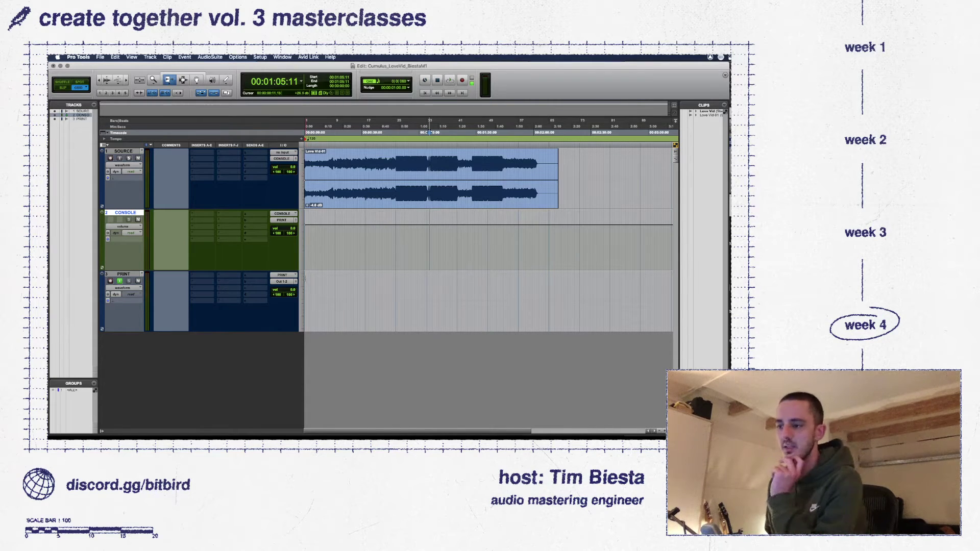
key("F7")
left_click(393, 232)
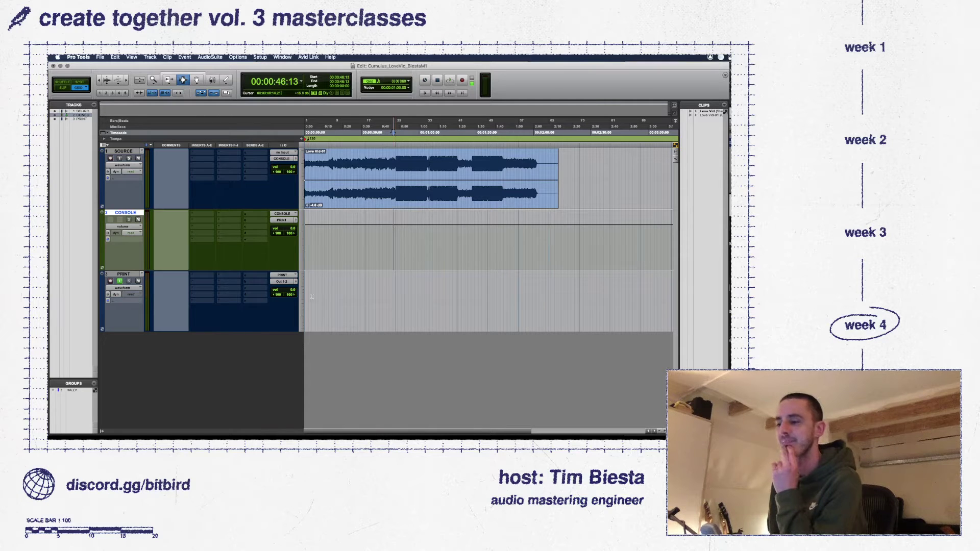
- Check the CONSOLE track's output routing options, and select a range on the PRINT track from about 0:02 to 1:52
left_click(287, 222)
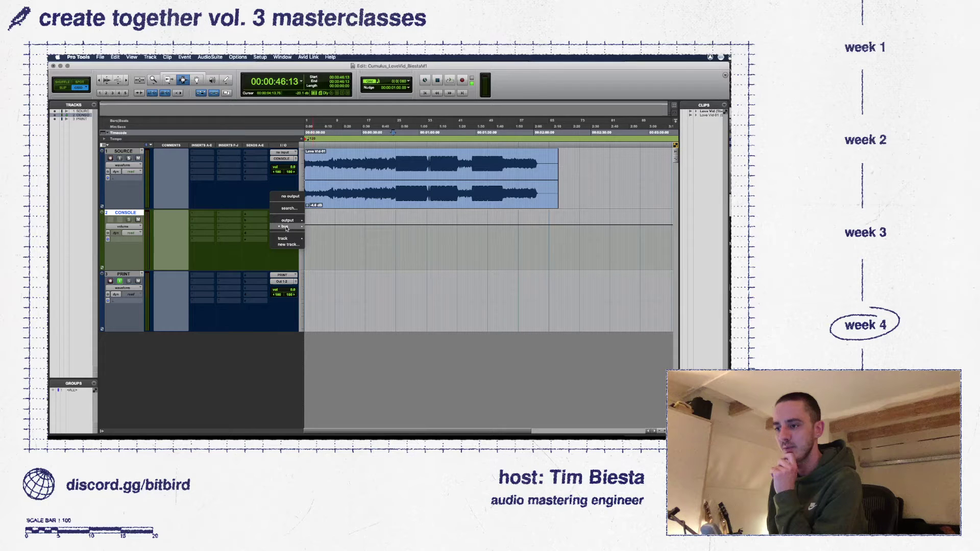
left_click(317, 235)
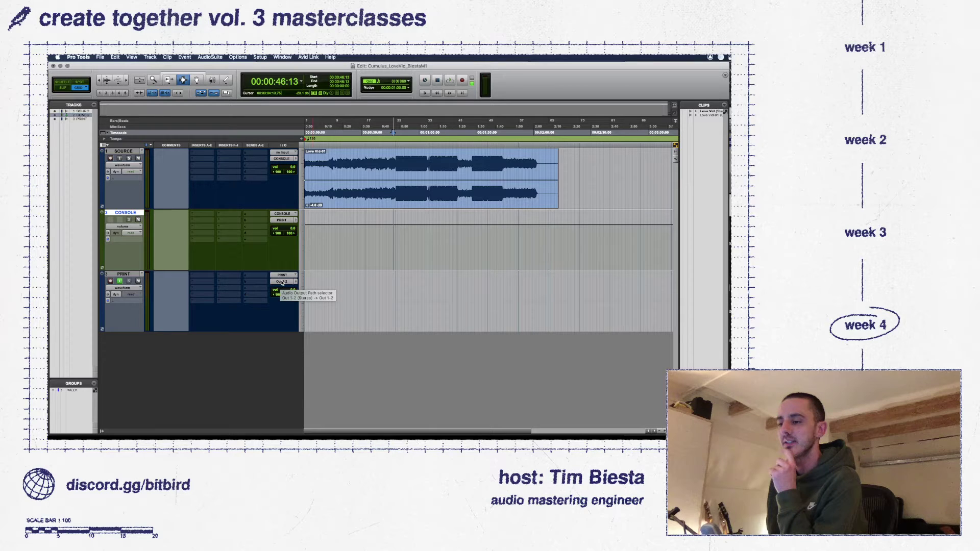
left_click(311, 288)
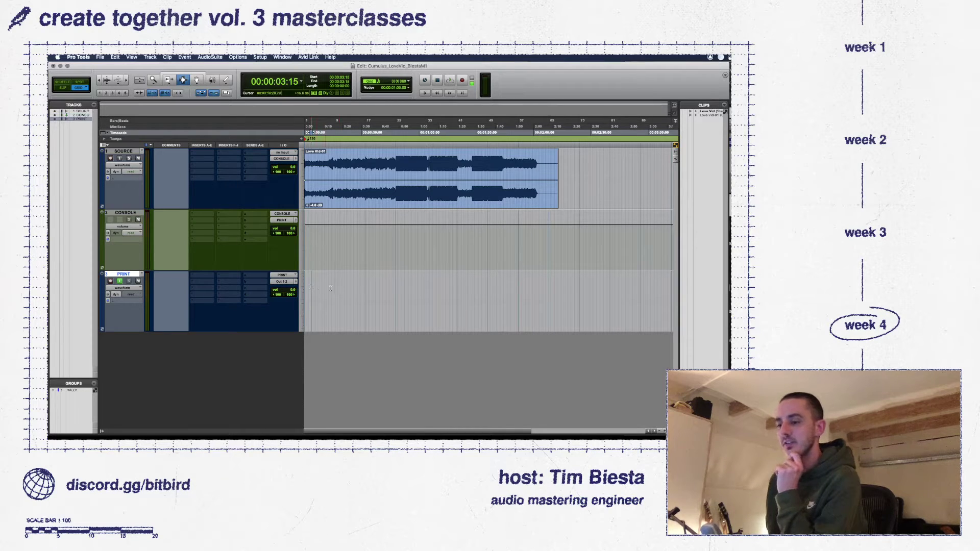
left_click_drag(309, 289, 520, 295)
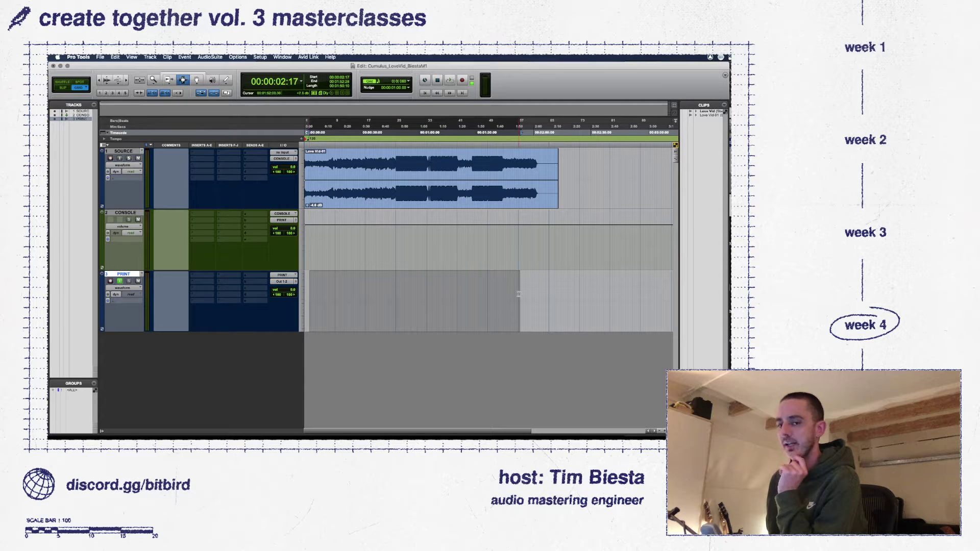
- Select the PRINT track from the start to about 2:14, and insert two FabFilter Pro-L 2 (stereo) limiters with one empty slot between them
left_click_drag(564, 295, 290, 307)
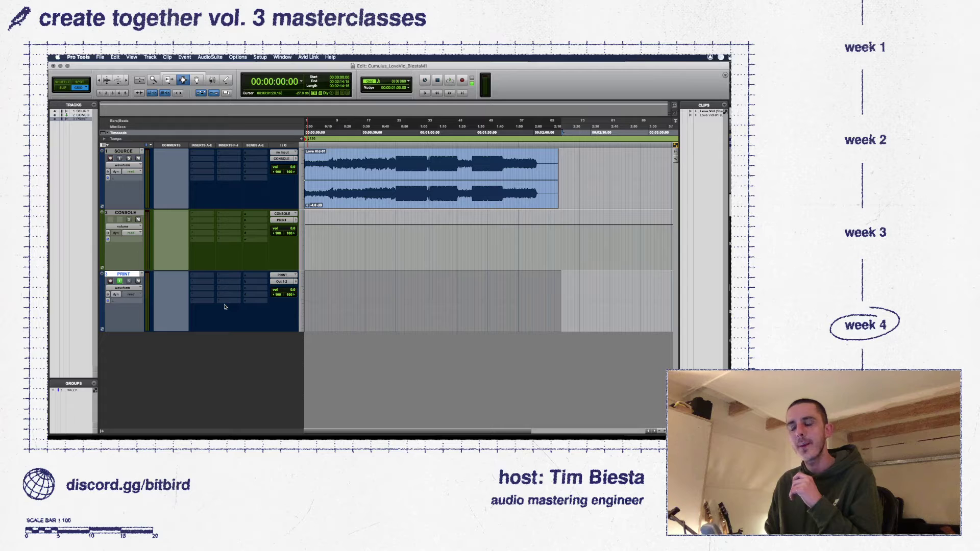
left_click(204, 276)
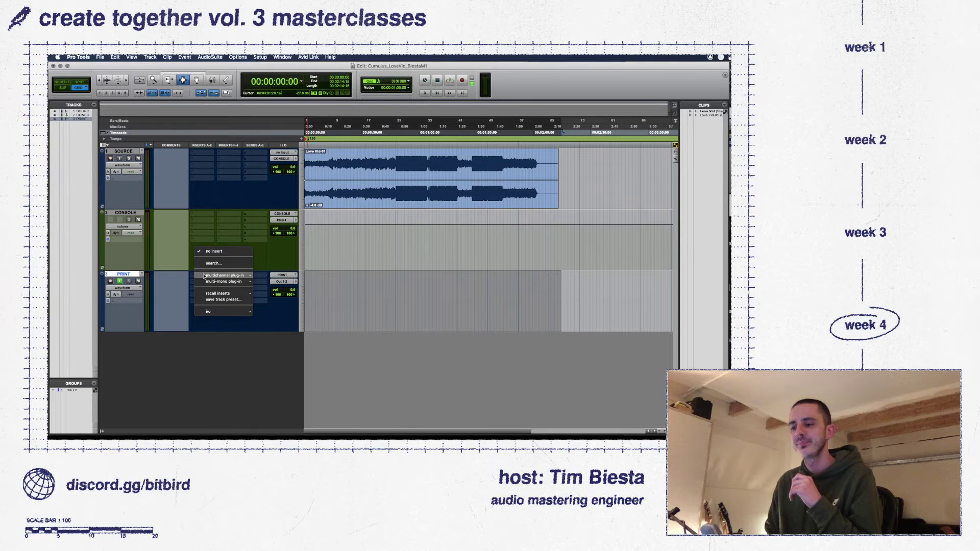
left_click(227, 264)
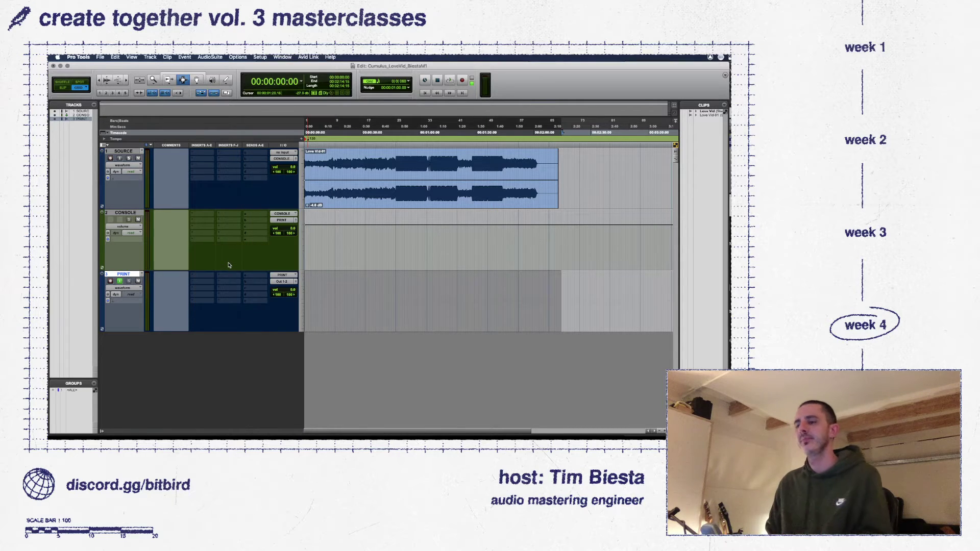
type("pro")
key("Down")
key("Down")
key("Up")
key("Up")
type("-c")
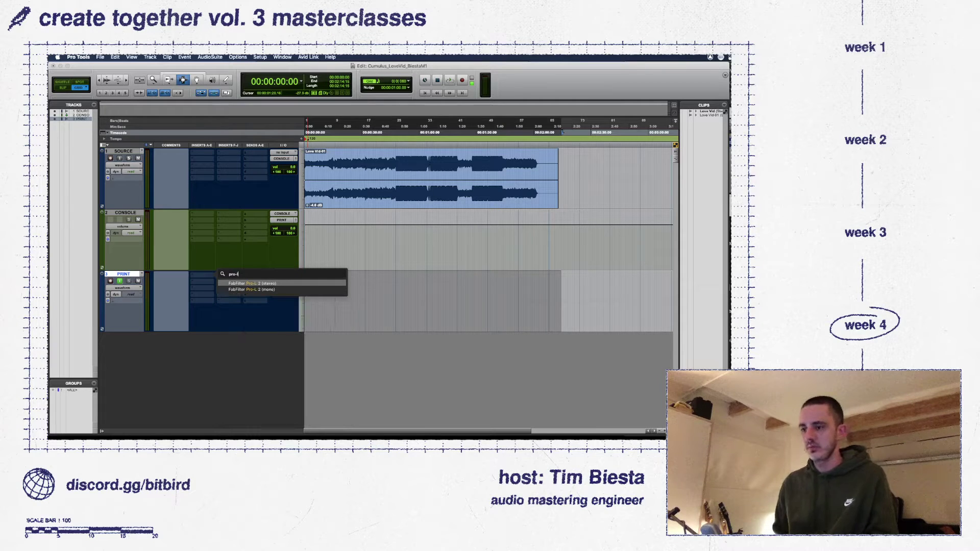
key("Return")
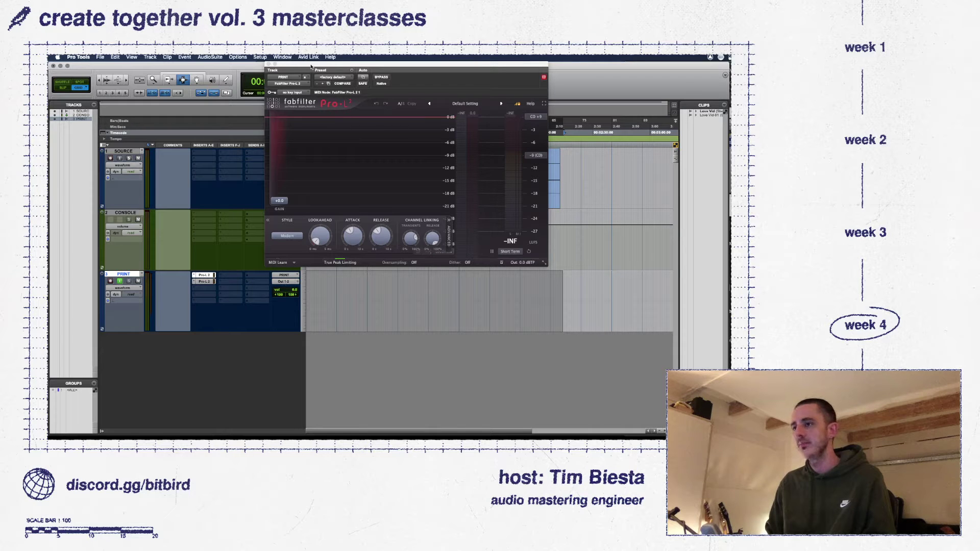
left_click_drag(342, 65, 428, 64)
left_click_drag(208, 284, 208, 290)
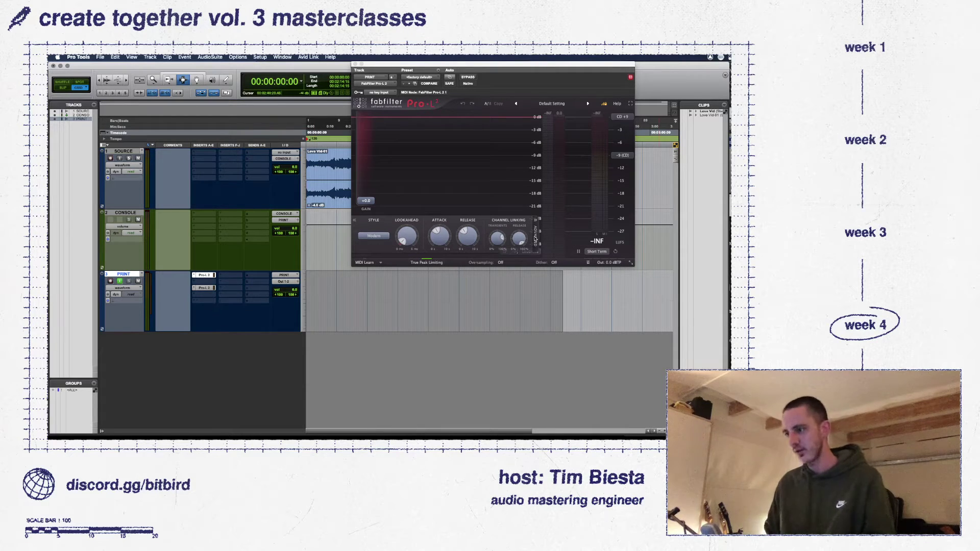
- Set the oversampling to 2x in both PRINT track limiters, and bring the first limiter back into view
left_click(500, 263)
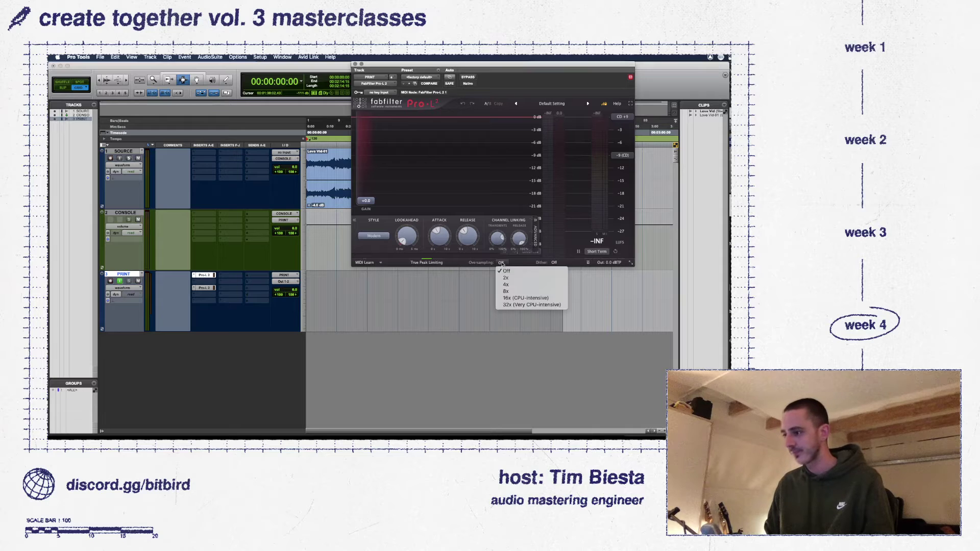
left_click(415, 309)
left_click(205, 288)
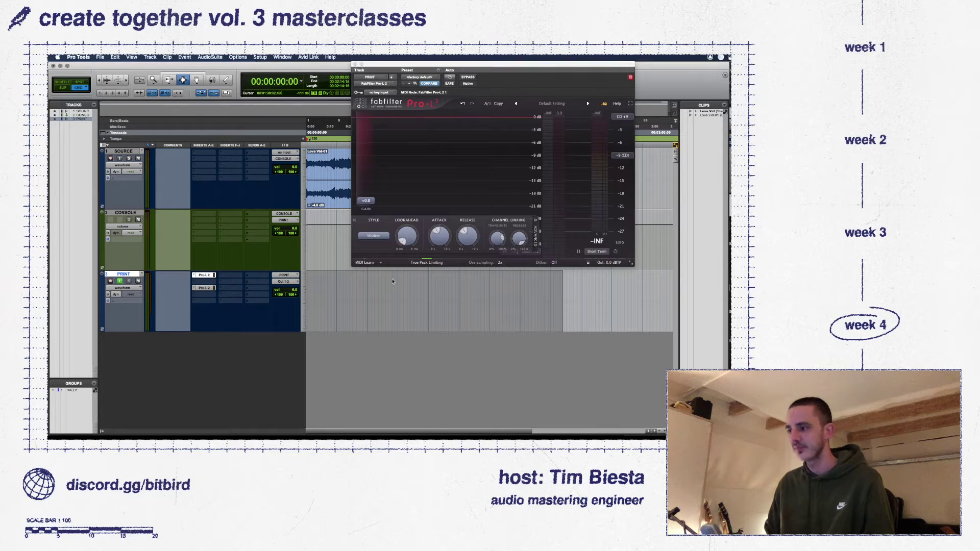
left_click(500, 263)
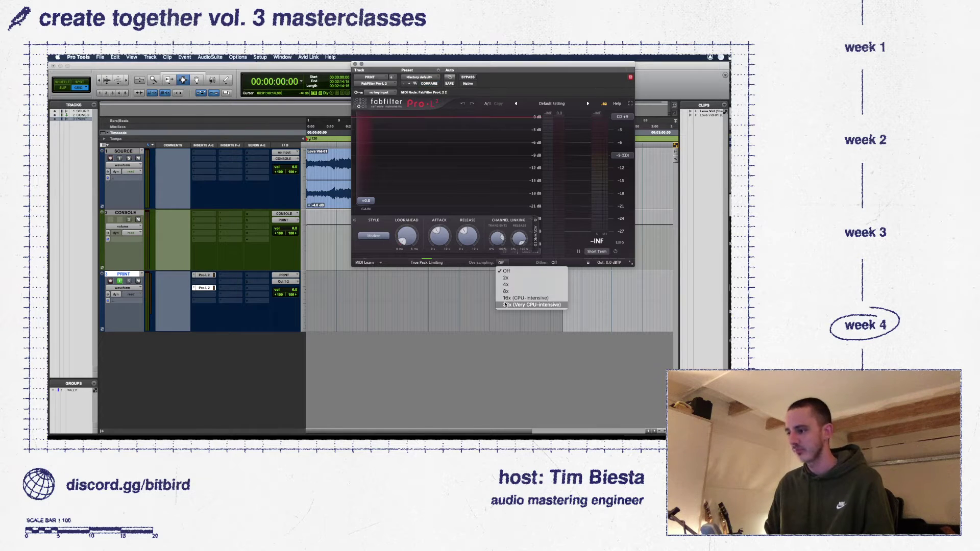
left_click(506, 277)
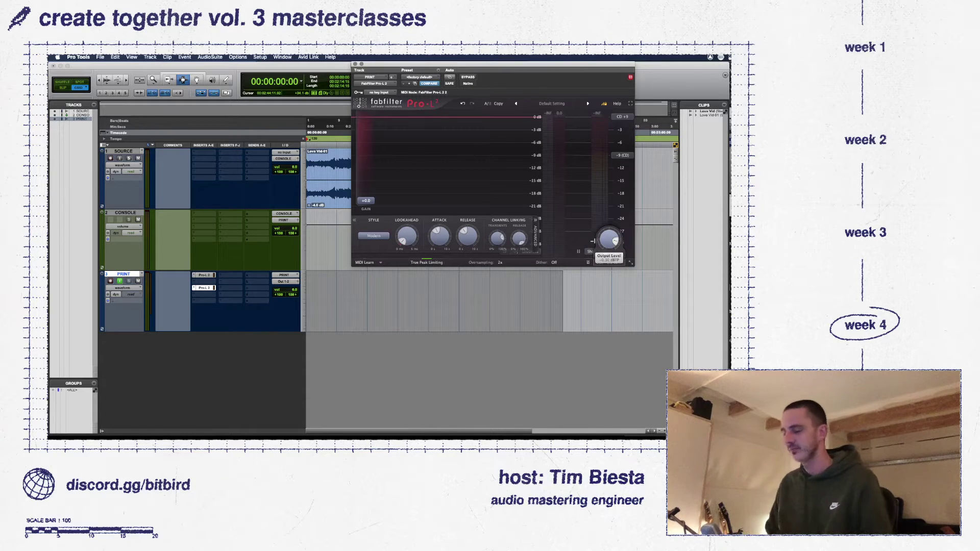
left_click(205, 275)
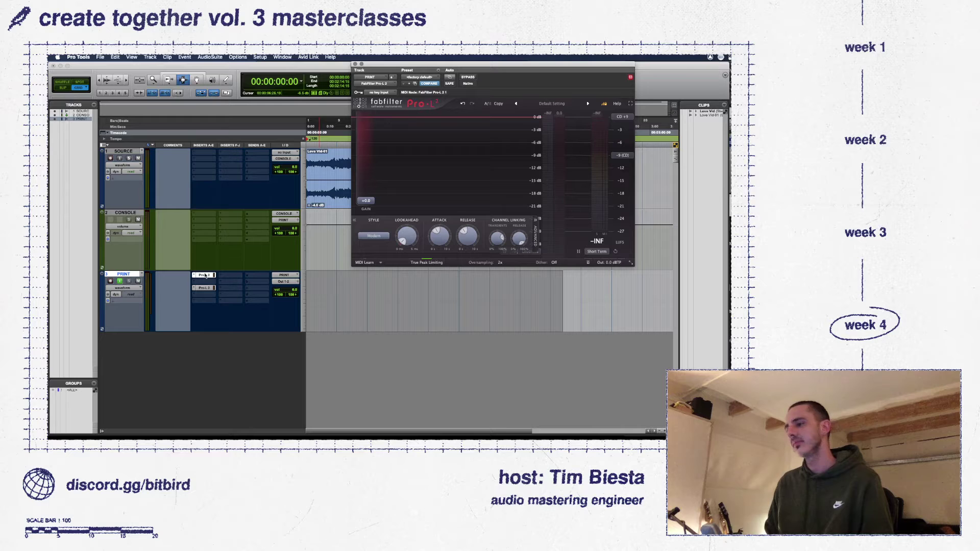
left_click_drag(373, 67, 421, 58)
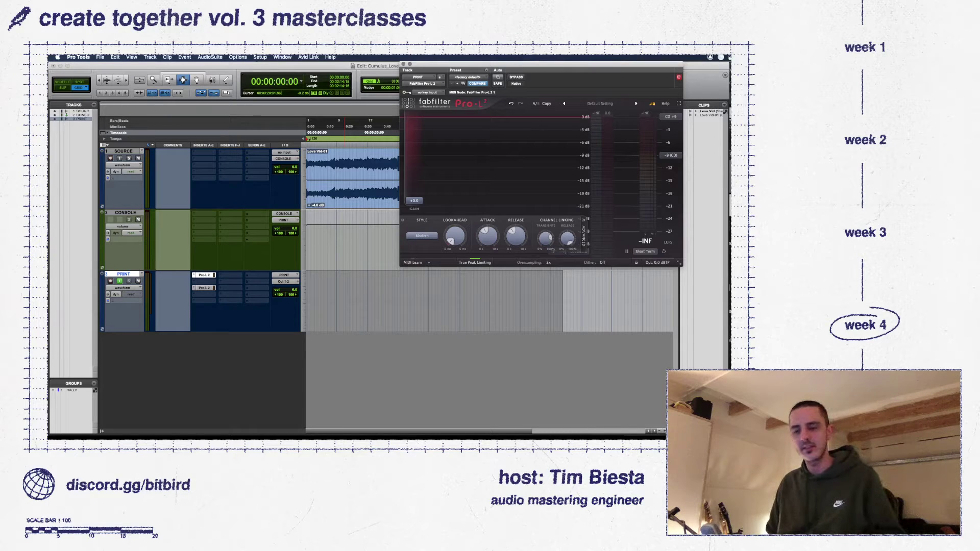
- Play the song from the beginning while watching the first limiter's level display
left_click(362, 250)
key("super+bracketright")
key("super+bracketright")
key("super+bracketright")
key("space")
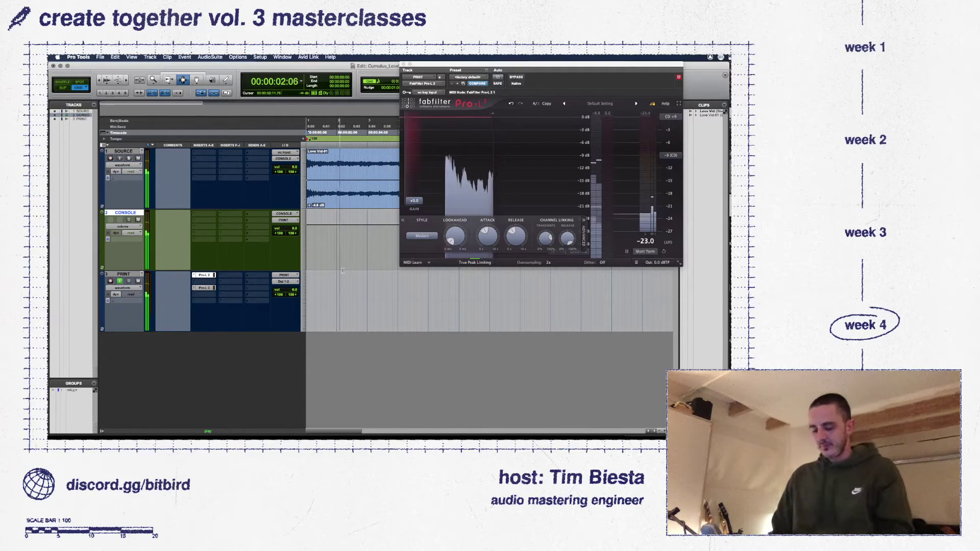
key("super+bracketright")
key("super+bracketright")
key("super+bracketleft")
key("super+bracketleft")
key("super+bracketleft")
key("super+bracketleft")
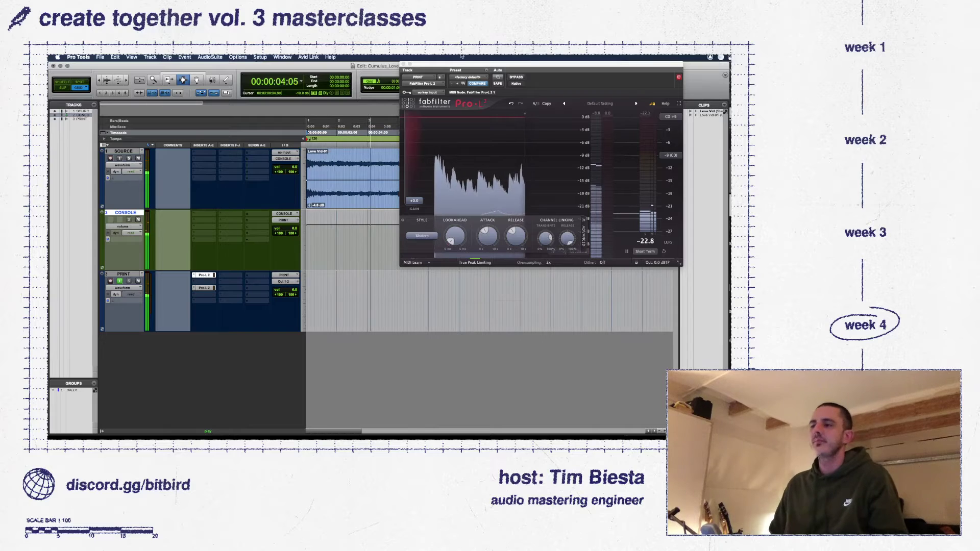
- Reset the SOURCE clip's gain to 0 dB and play the first loud section from 0:47
left_click(310, 205)
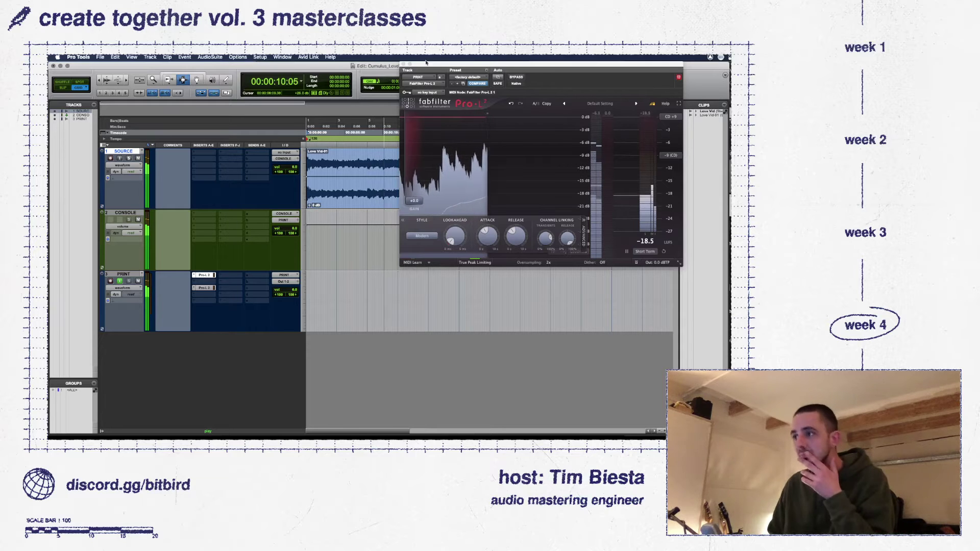
left_click_drag(432, 65, 501, 246)
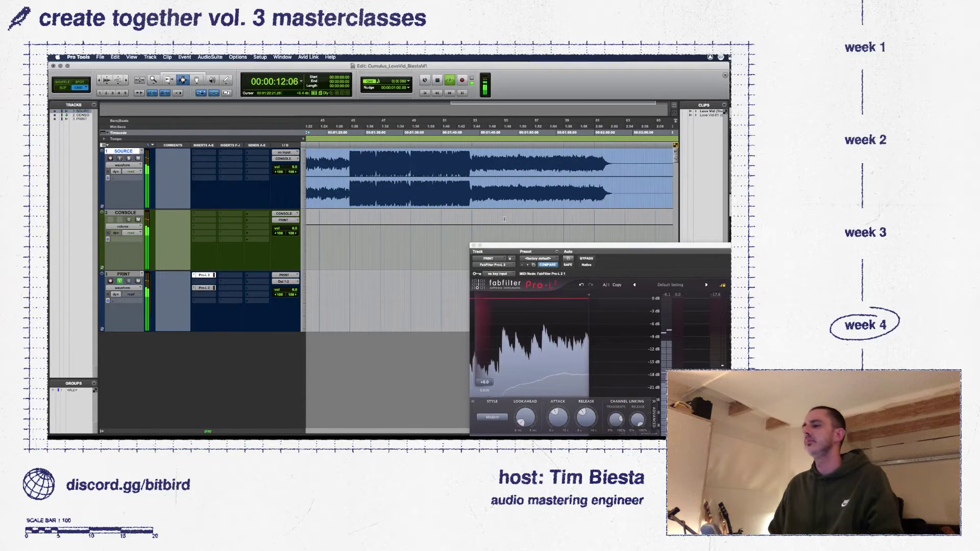
scroll(501, 153, "right", 5)
left_click(435, 154)
key("space")
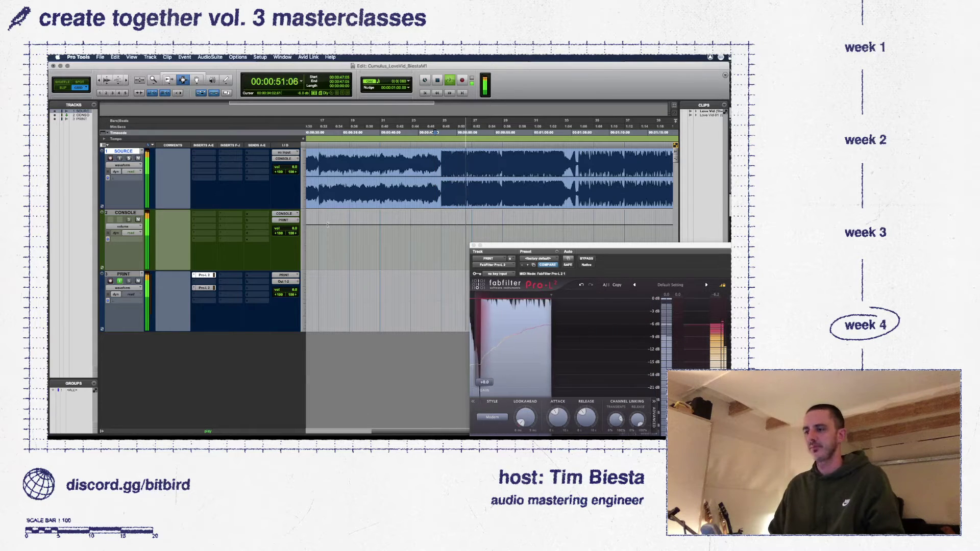
- Lower the SOURCE clip's gain below 0 dB while checking the limiter's meter, and close the limiter's window
scroll(306, 204, "left", 5)
left_click_drag(309, 205, 310, 195)
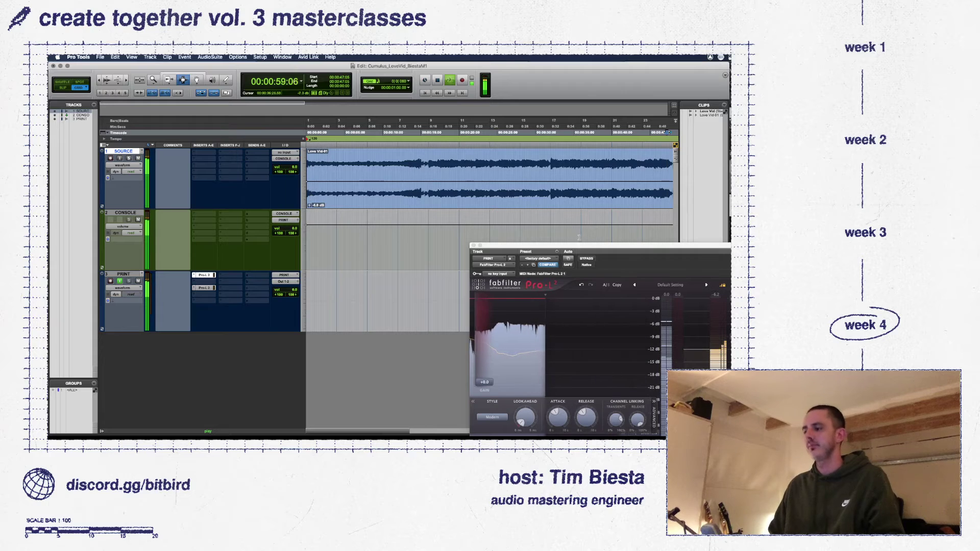
left_click_drag(578, 248, 546, 157)
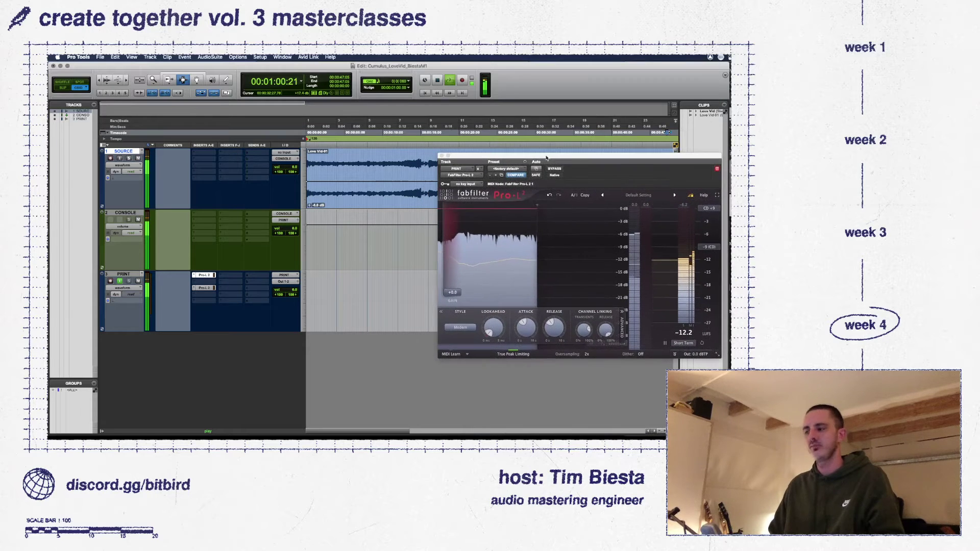
left_click(442, 155)
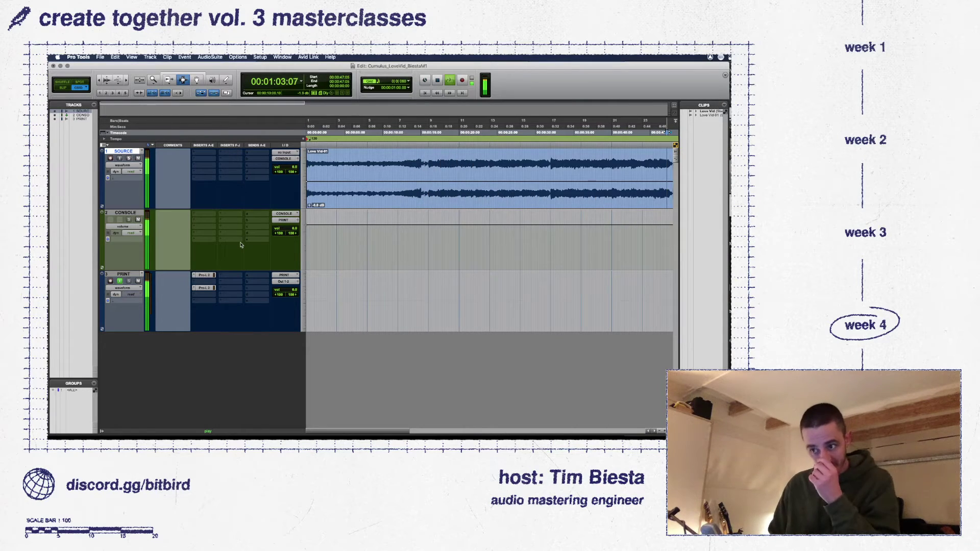
- Insert the ADPTR MetricAB plug-in in the PRINT track's last insert slot
left_click(234, 304)
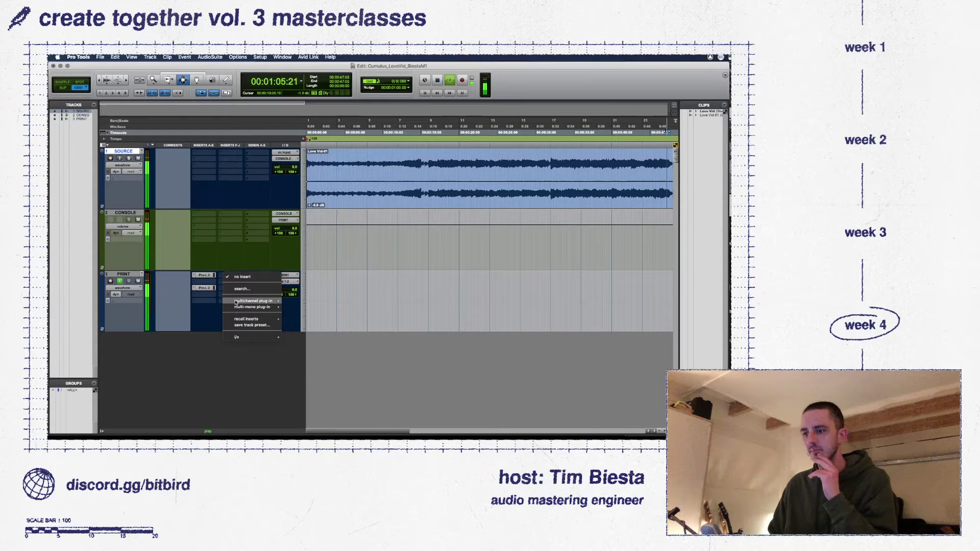
left_click(453, 294)
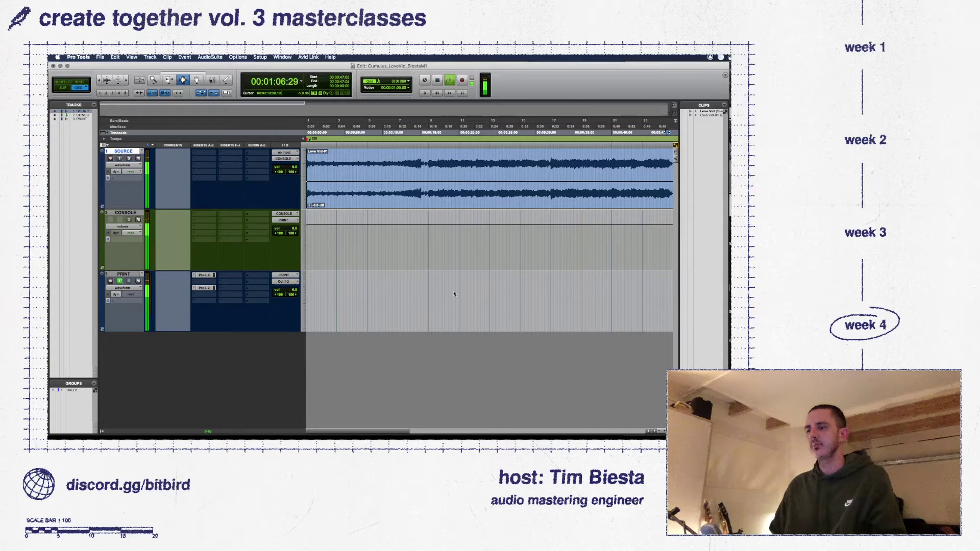
left_click(231, 281)
type("ada")
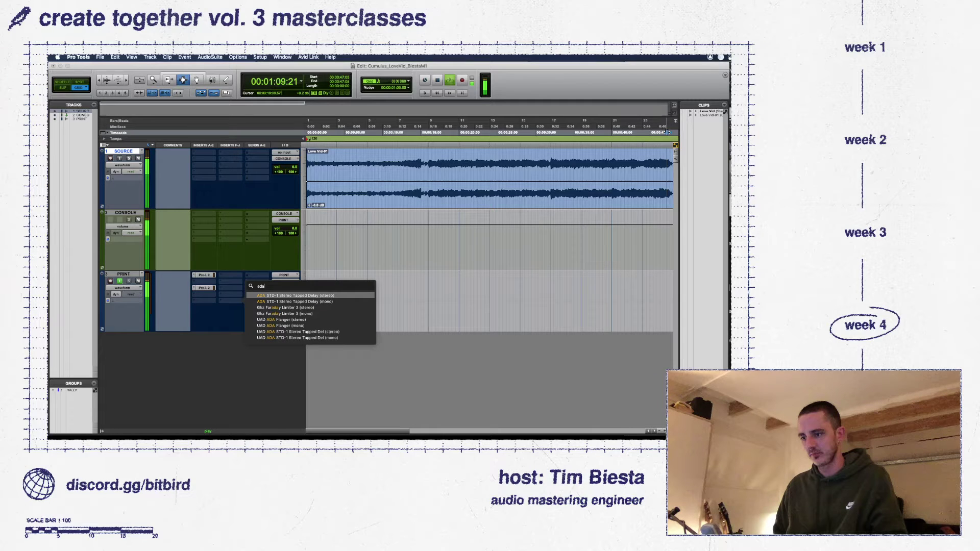
key("Return")
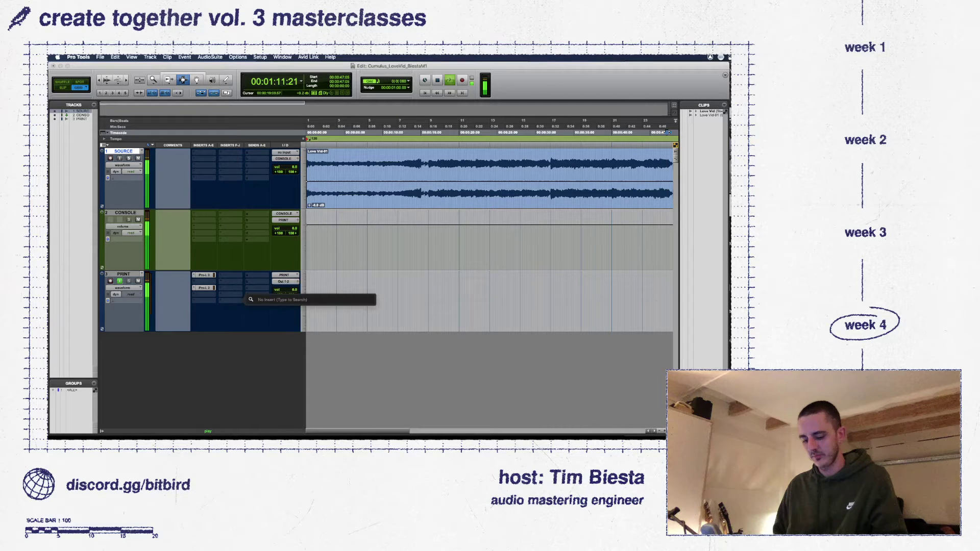
left_click(297, 355)
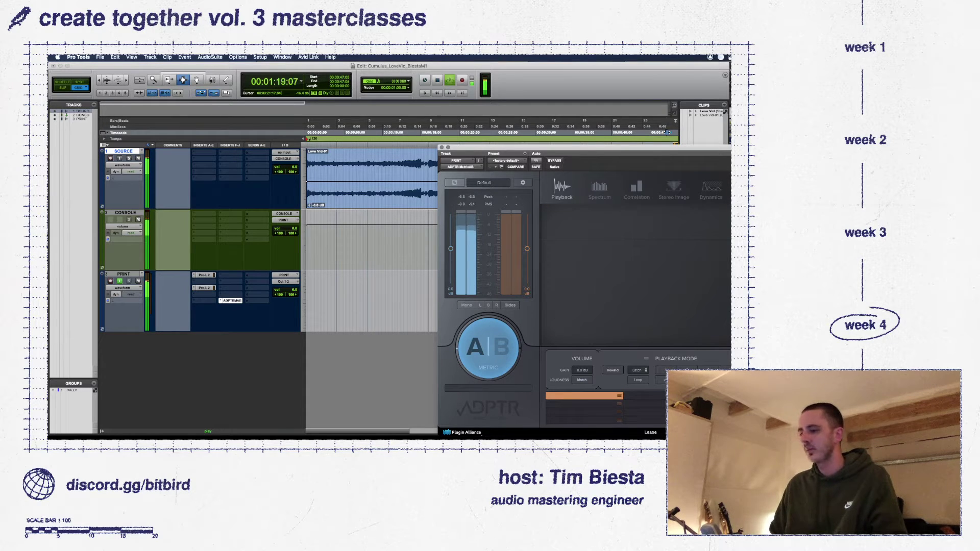
- Load Love Vid.wav from the Cumulus folder into MetricAB's first reference slot and set the playback mode to Sync
left_click(314, 428)
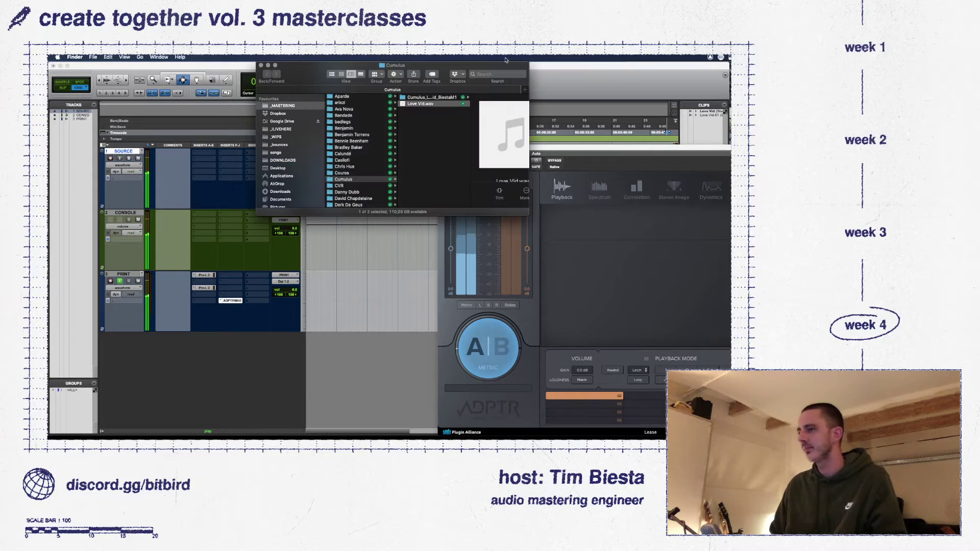
key("super+w")
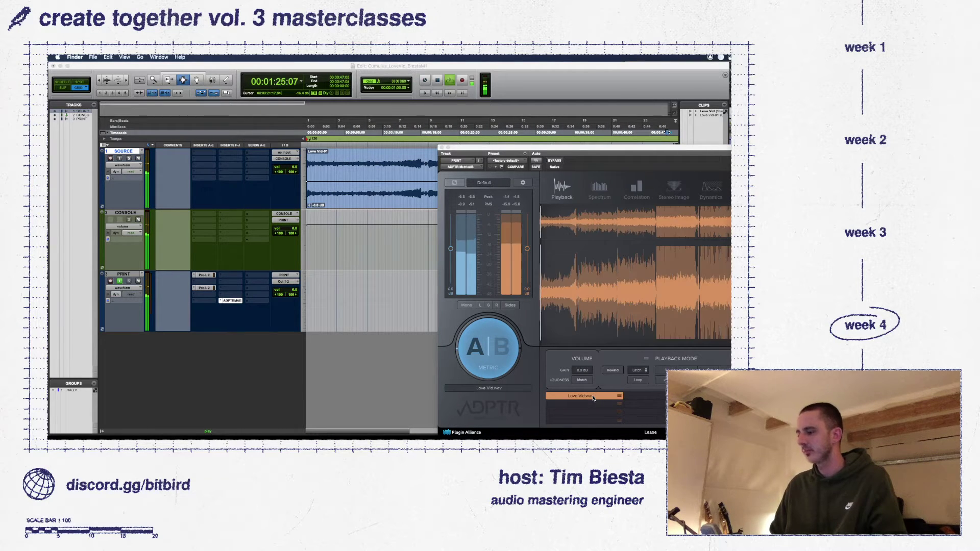
left_click(640, 369)
left_click(640, 369)
left_click(643, 400)
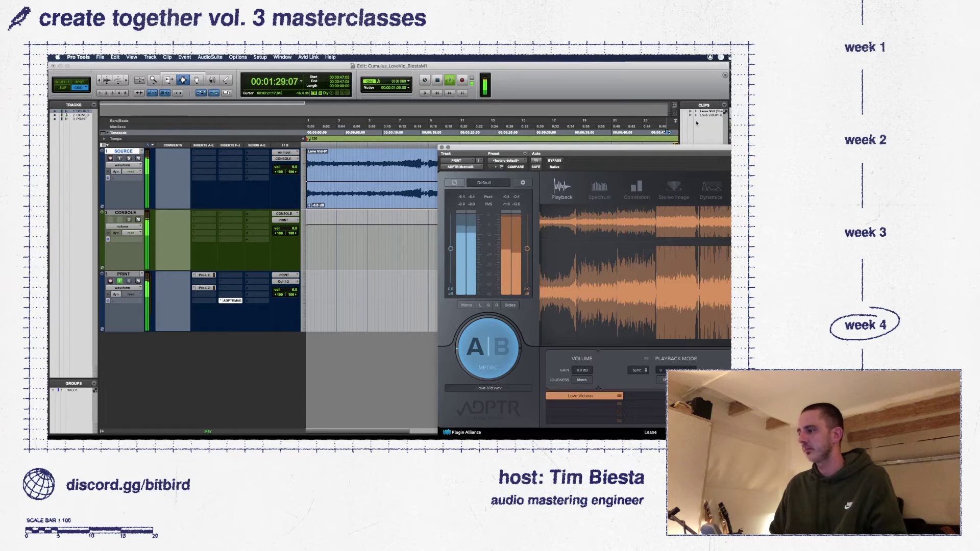
left_click_drag(687, 153, 524, 91)
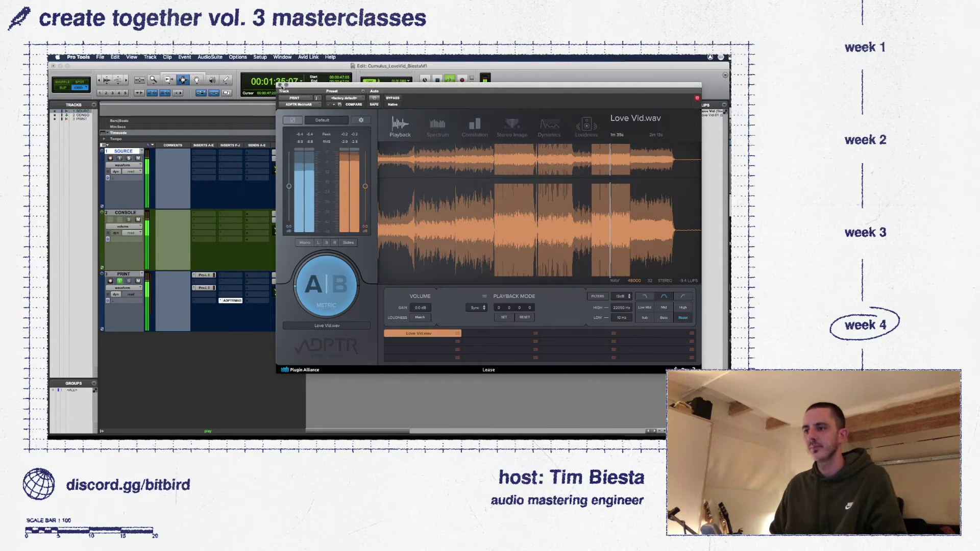
key("super+w")
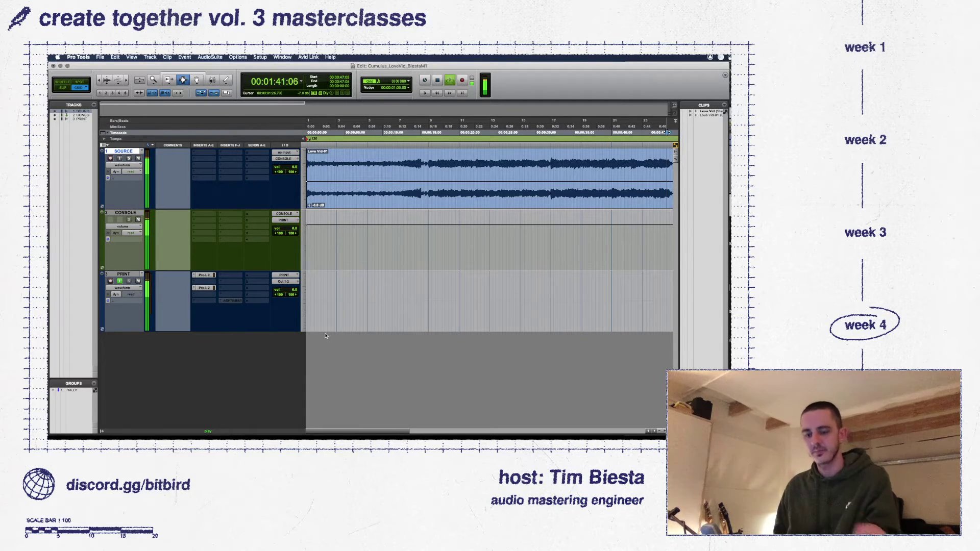
- Reopen the PRINT track's first limiter, toggle its bypass on and off, and play the song from 0:47
key("space")
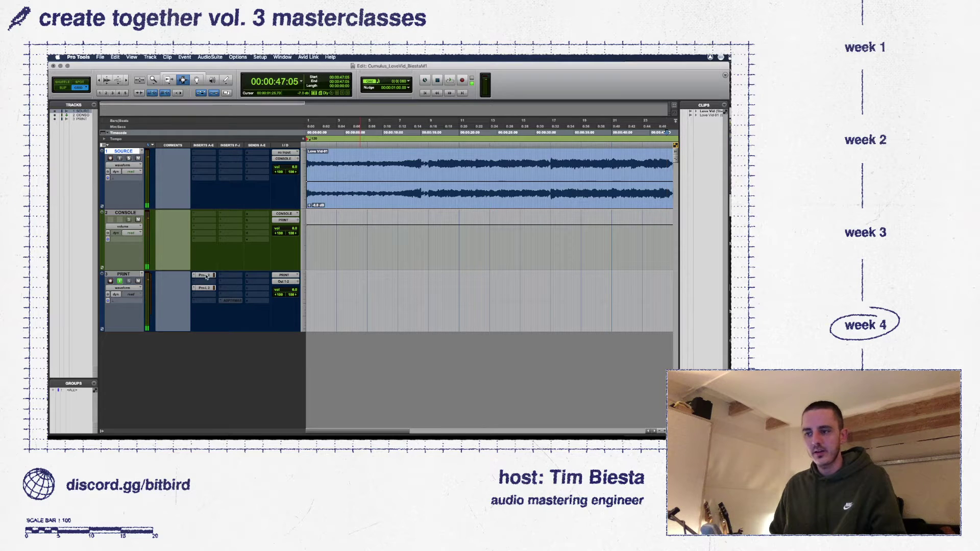
left_click(206, 276)
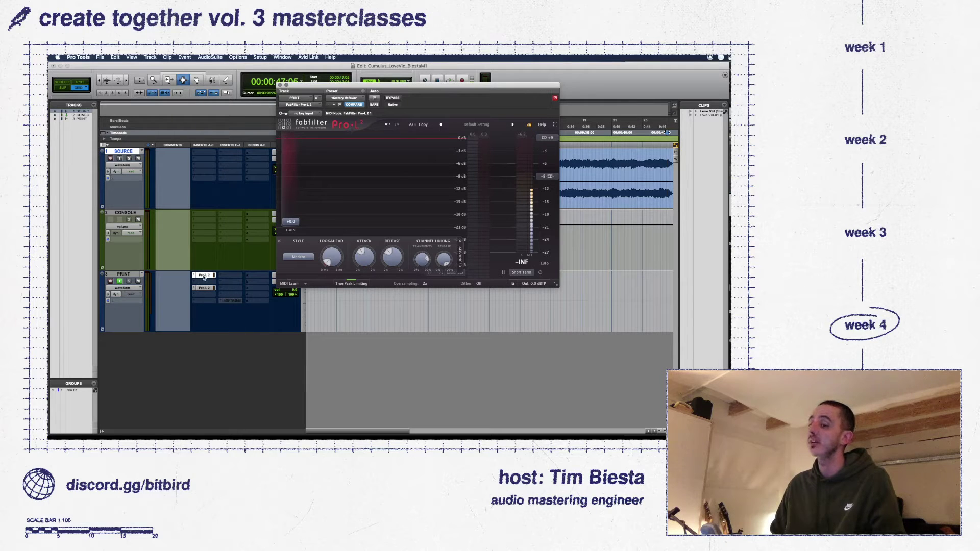
left_click(204, 278, "super")
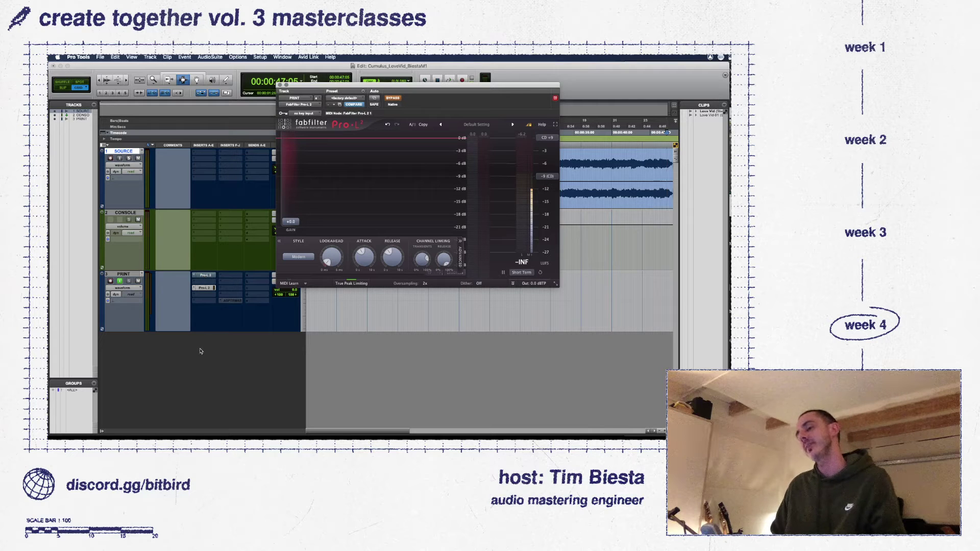
left_click(207, 278, "super")
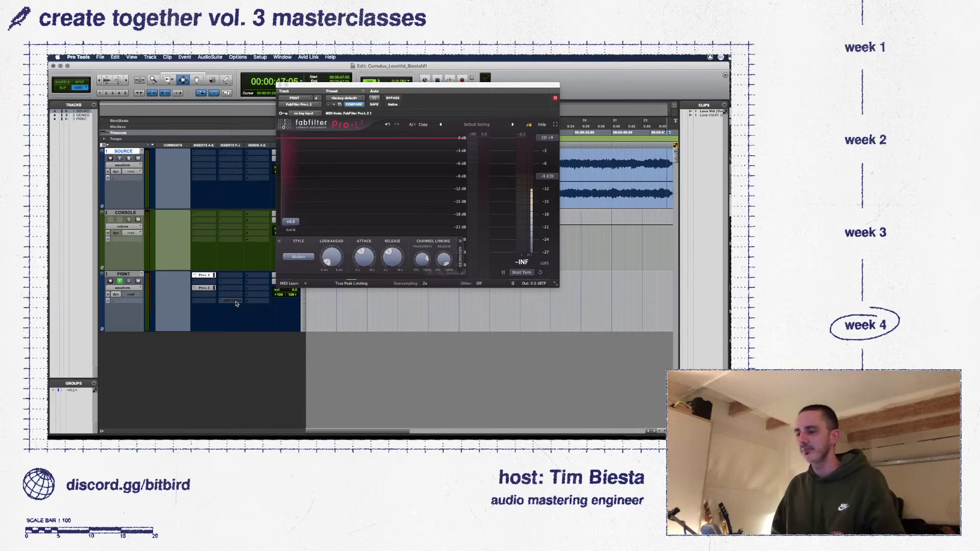
key("space")
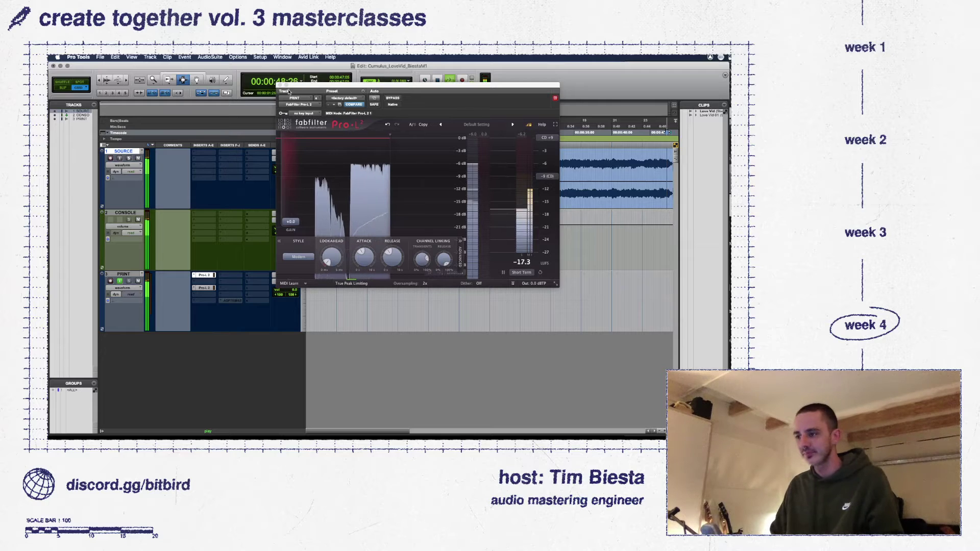
- Close the limiter's window and insert the Sonnox Oxford Inflator in the SOURCE track's second insert slot
left_click(279, 85)
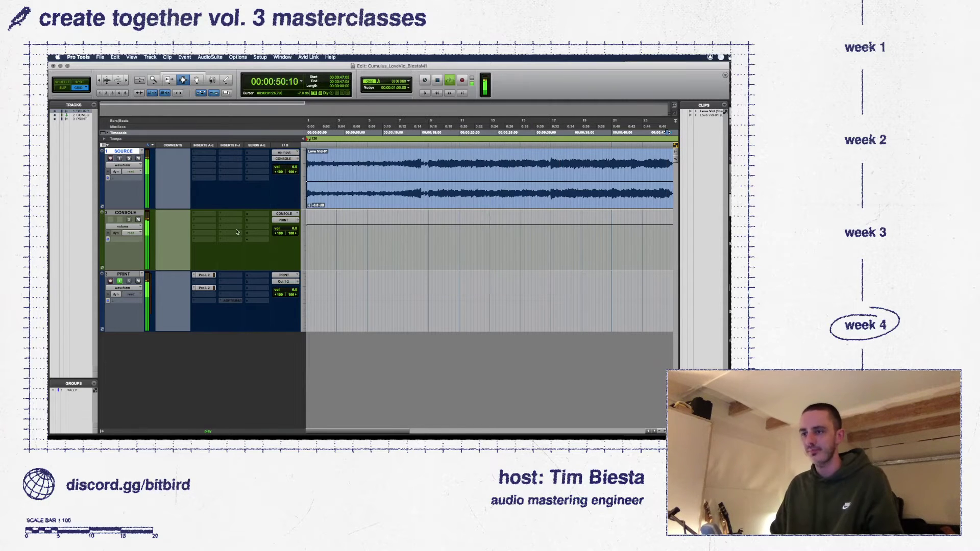
left_click(212, 161)
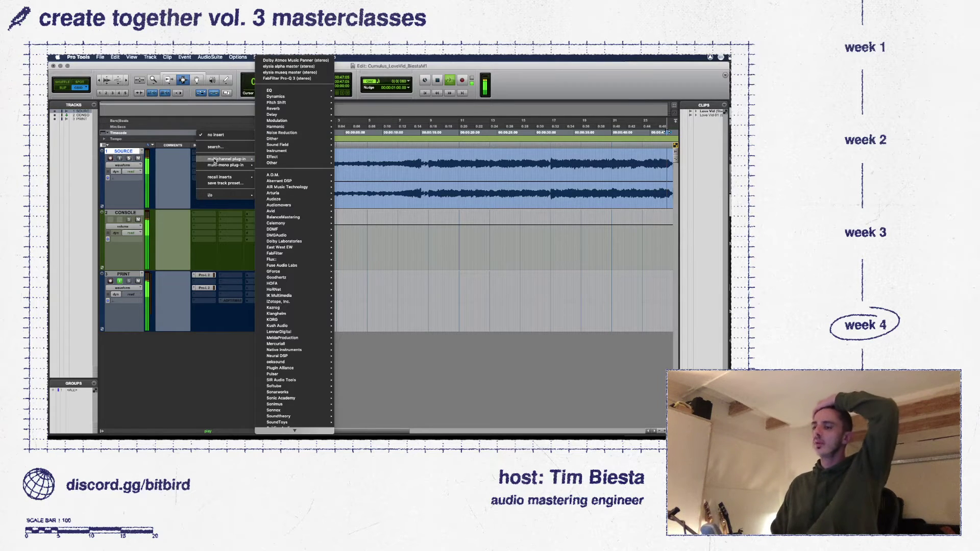
left_click(216, 147)
type("infla")
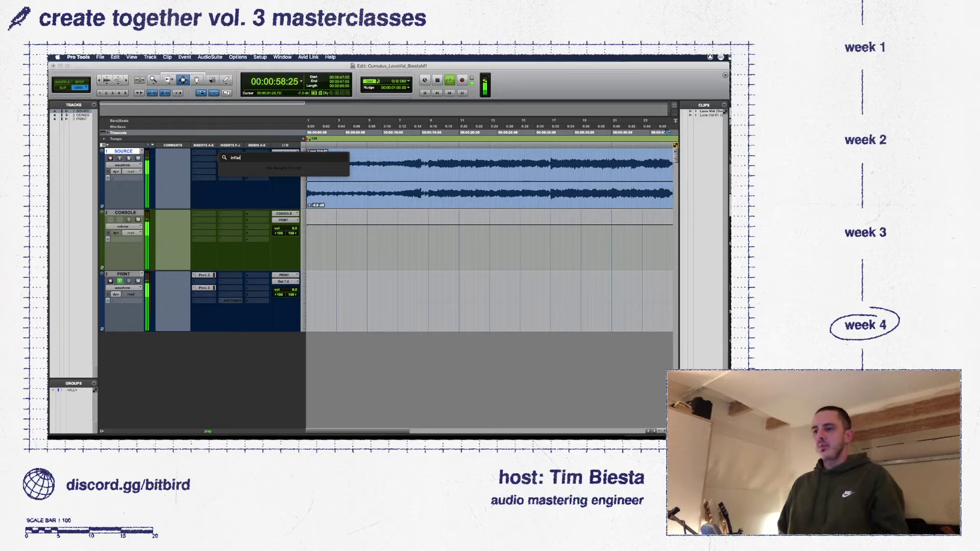
key("Escape")
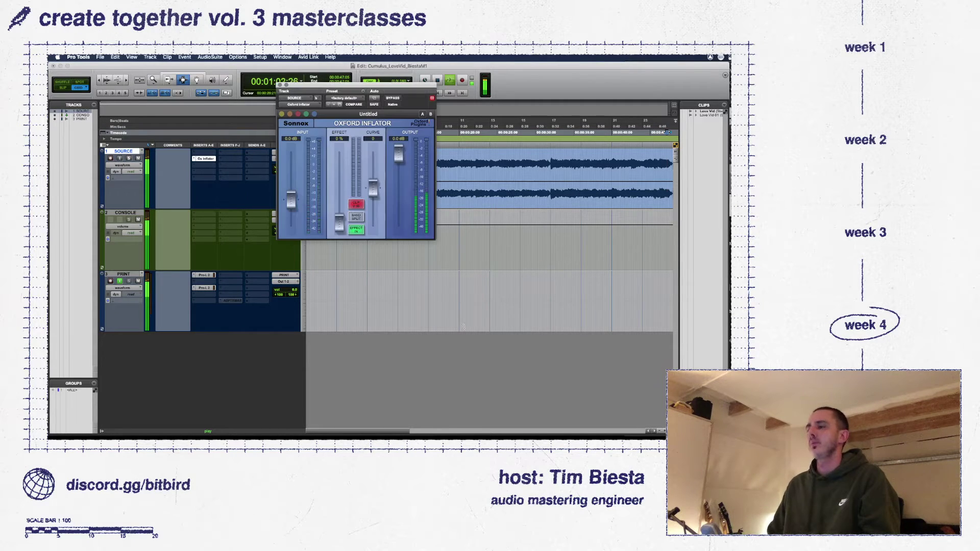
left_click_drag(329, 83, 482, 162)
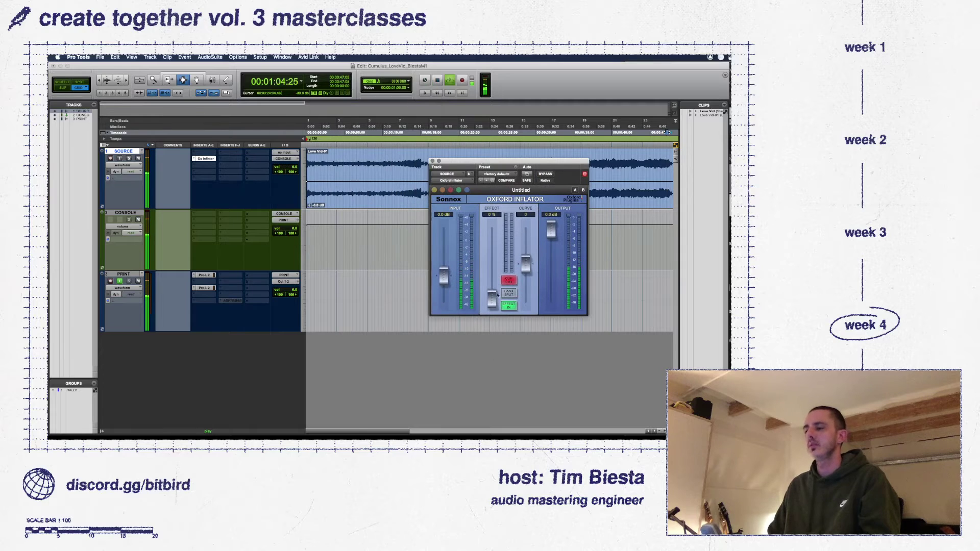
- Enable Band Split in the Inflator, raise its effect to about 22% and set the curve to 12.2
left_click(508, 293)
left_click_drag(494, 303, 495, 297)
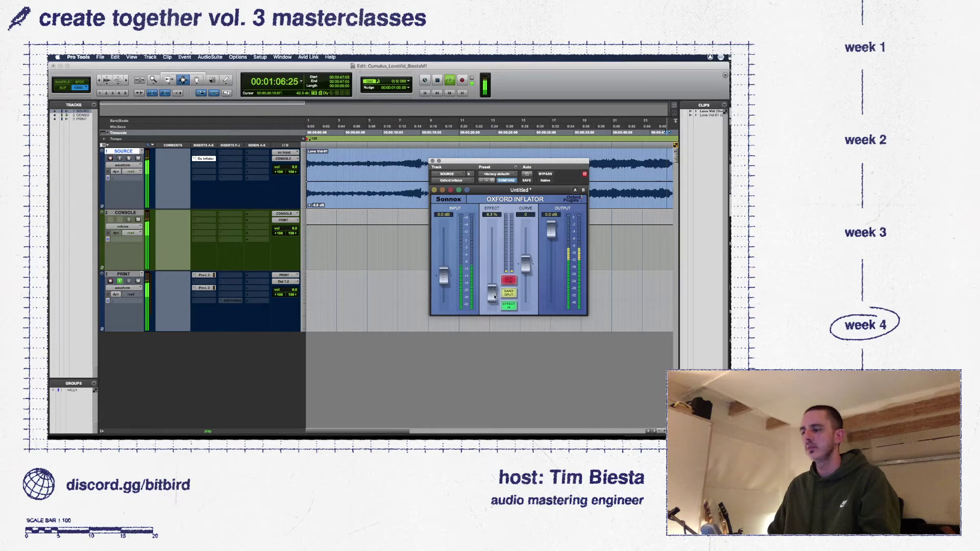
left_click_drag(529, 261, 529, 252)
left_click_drag(495, 296, 495, 284)
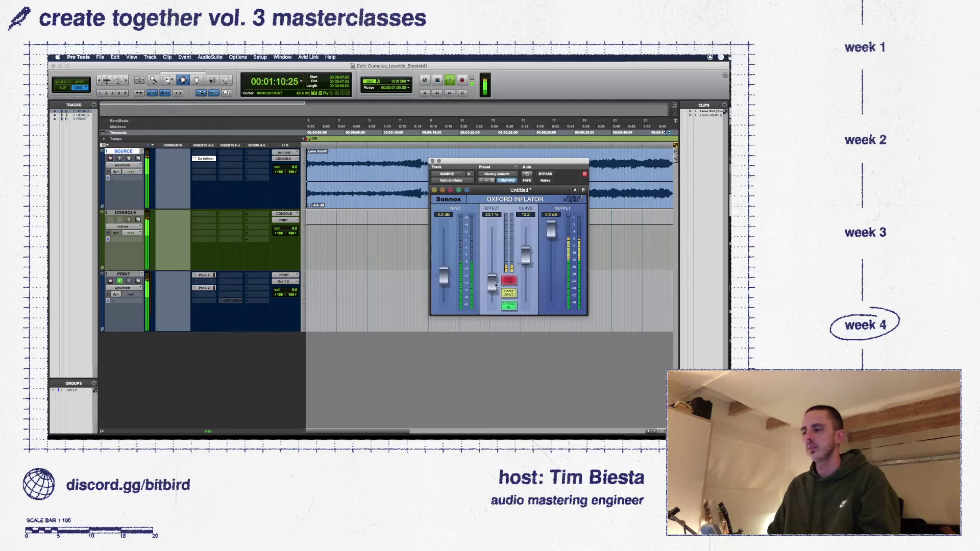
- Compare the song with and without the Inflator by switching its effect out and back in
left_click(510, 306)
left_click(510, 305)
left_click(512, 305)
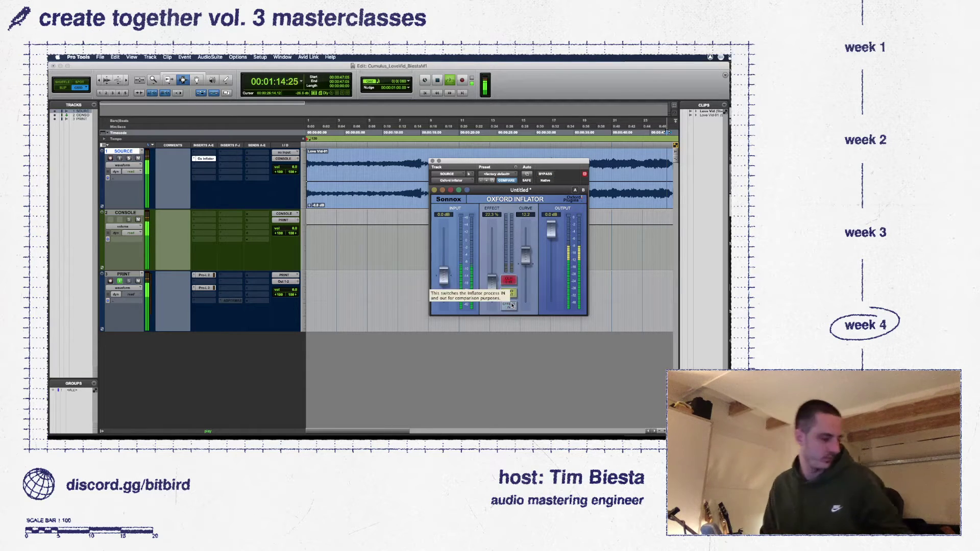
left_click(511, 305)
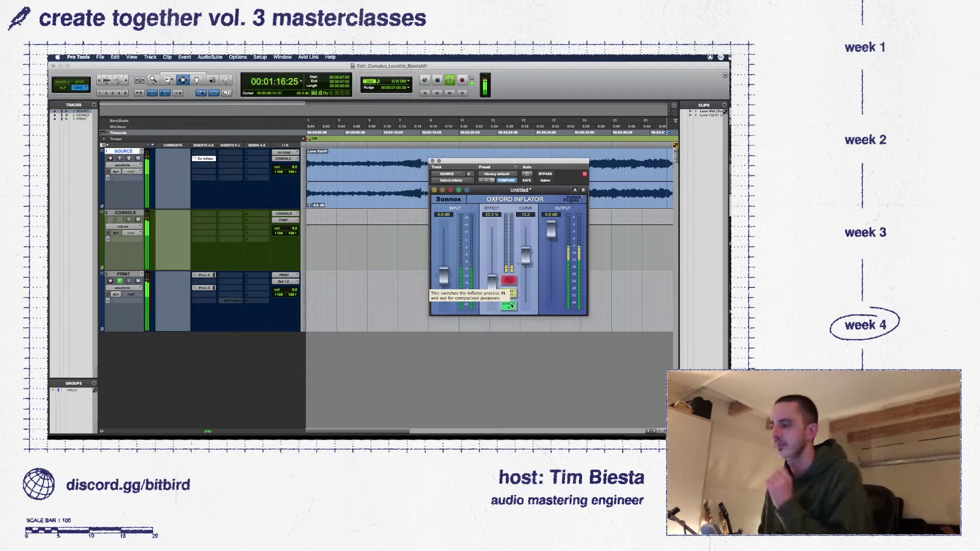
- Fine-tune the Inflator's curve to 12.4 and input to 0.45 dB, replay an early part of the song and close the plug-in
left_click_drag(528, 262, 521, 265)
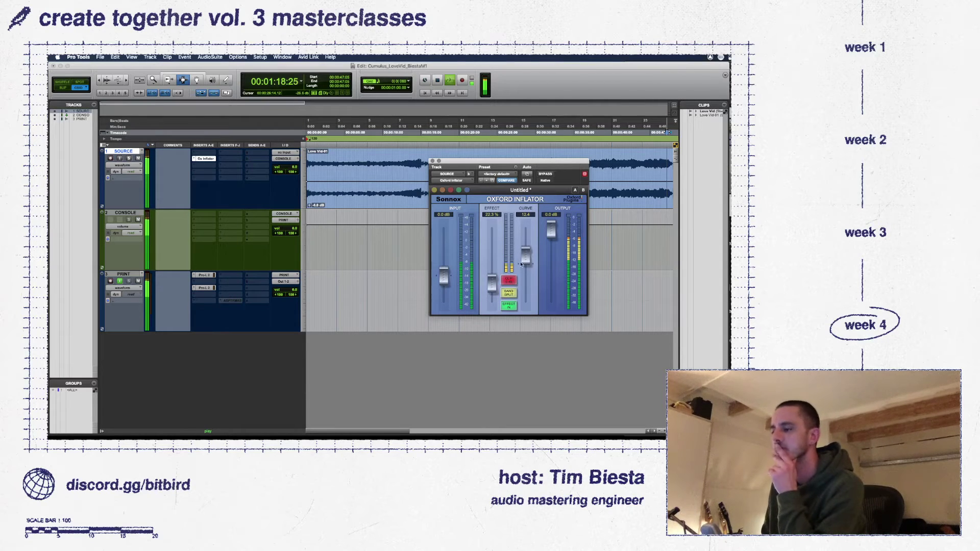
left_click_drag(444, 287, 444, 279)
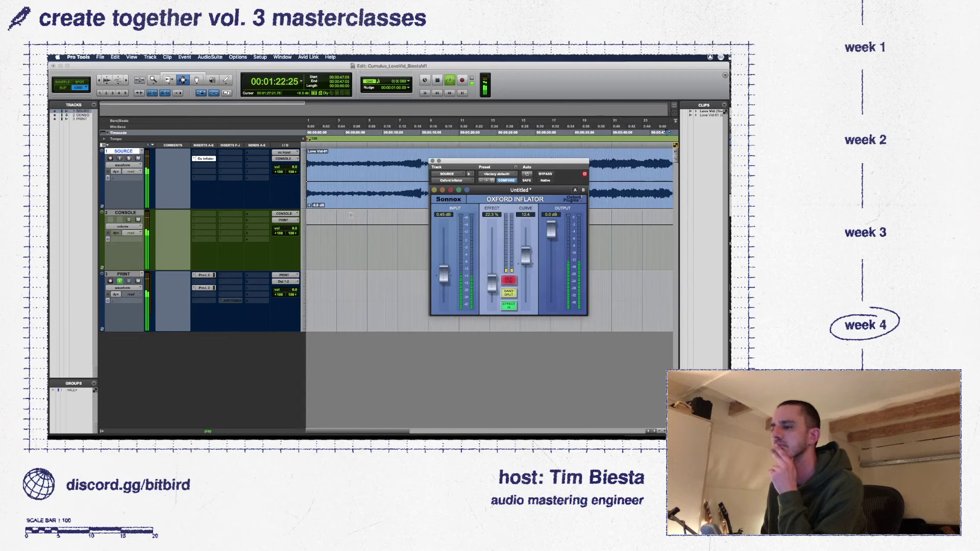
left_click(389, 167)
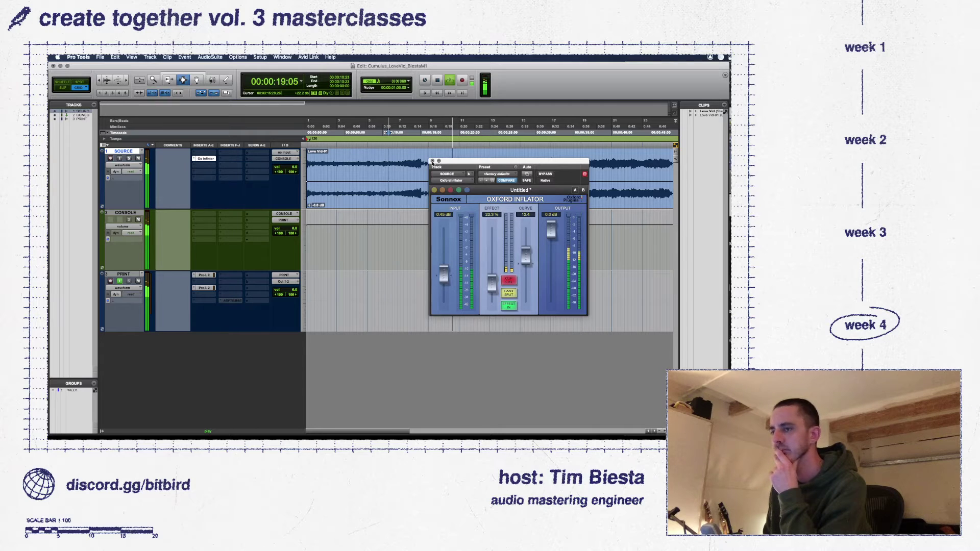
left_click(432, 160)
- Insert the Plugin Alliance Knif Audio Soma in the SOURCE track's insert slot H and adjust its second band's frequency
left_click(200, 177)
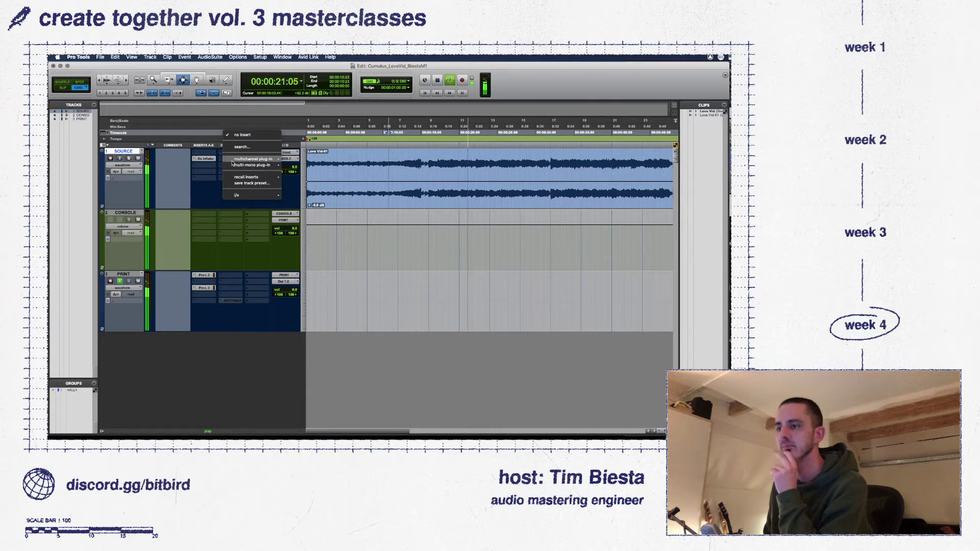
left_click(234, 171)
left_click(236, 170)
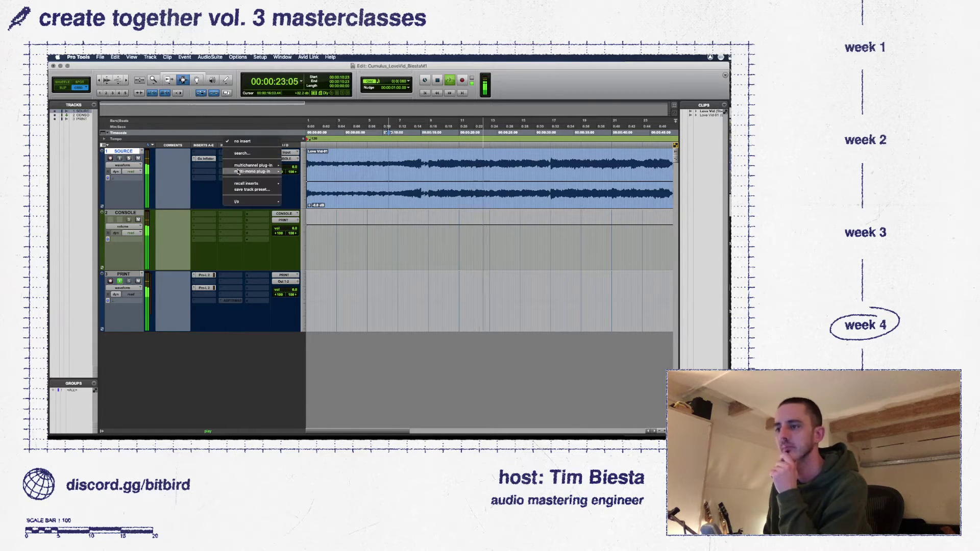
mouse_move(242, 167)
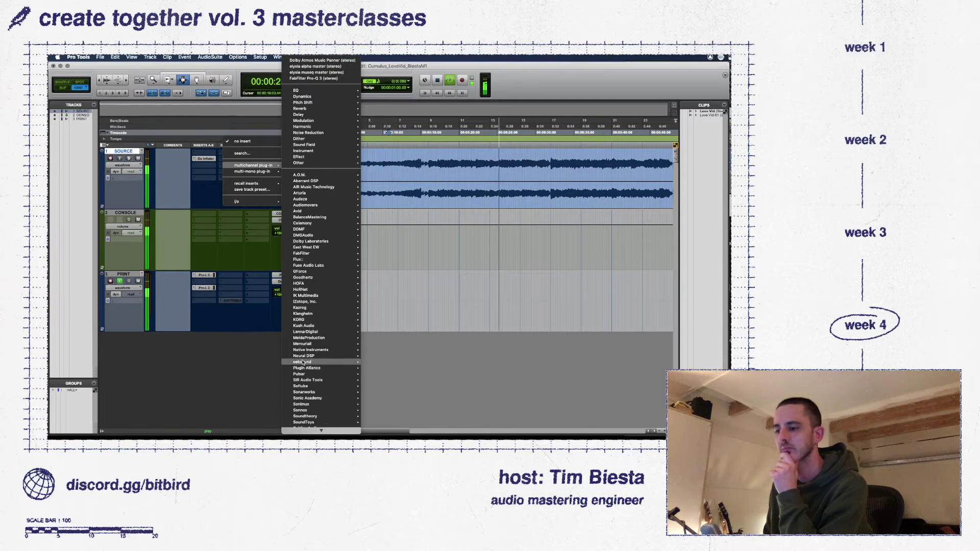
mouse_move(322, 368)
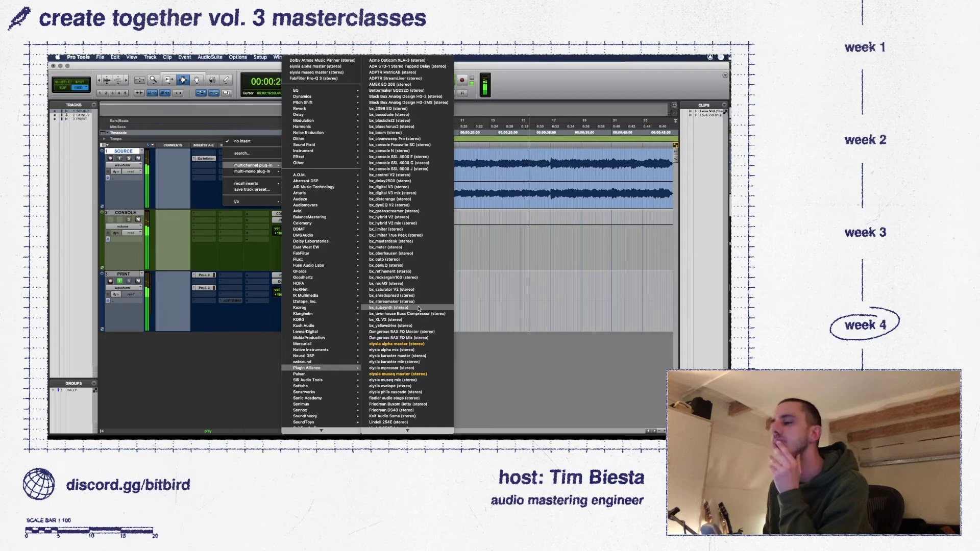
scroll(418, 308, "down", 5)
scroll(418, 308, "down", 5)
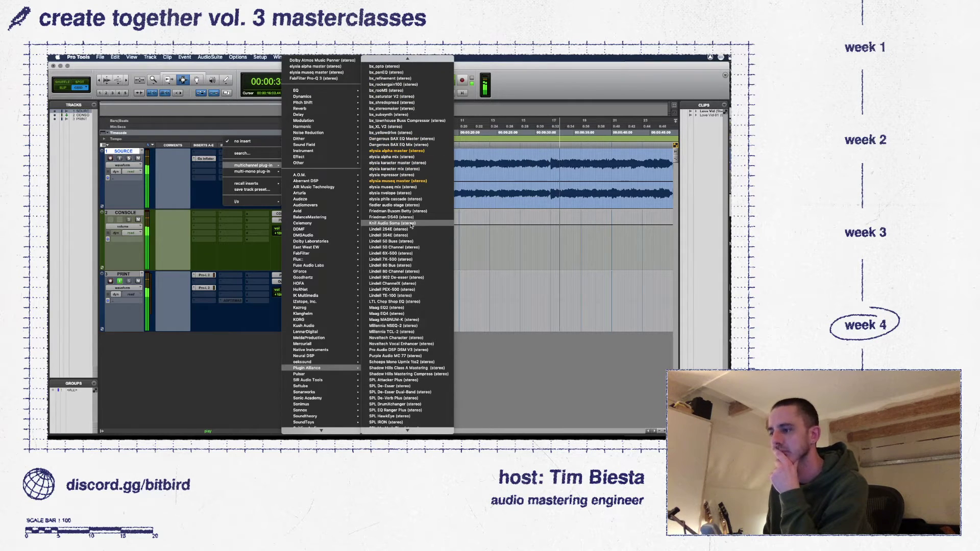
key("Escape")
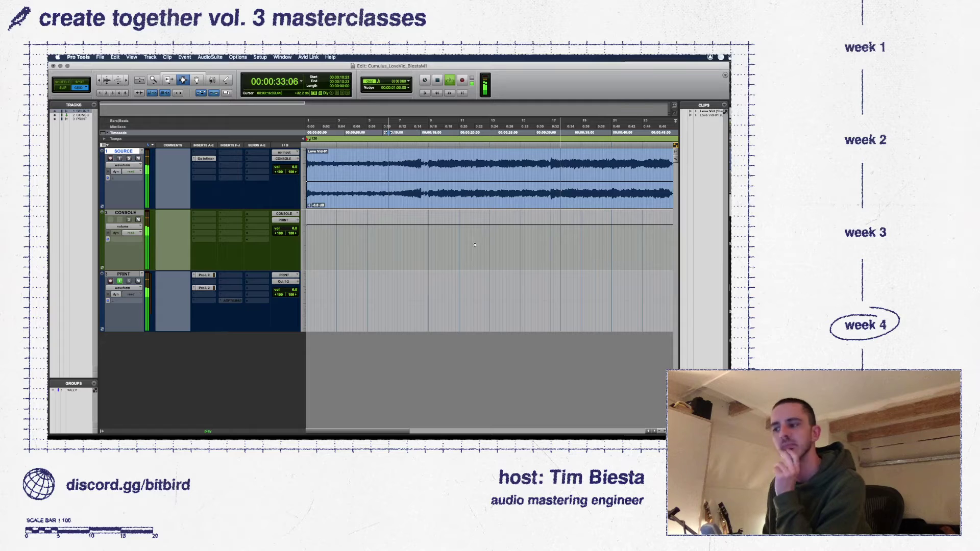
left_click_drag(540, 250, 540, 244)
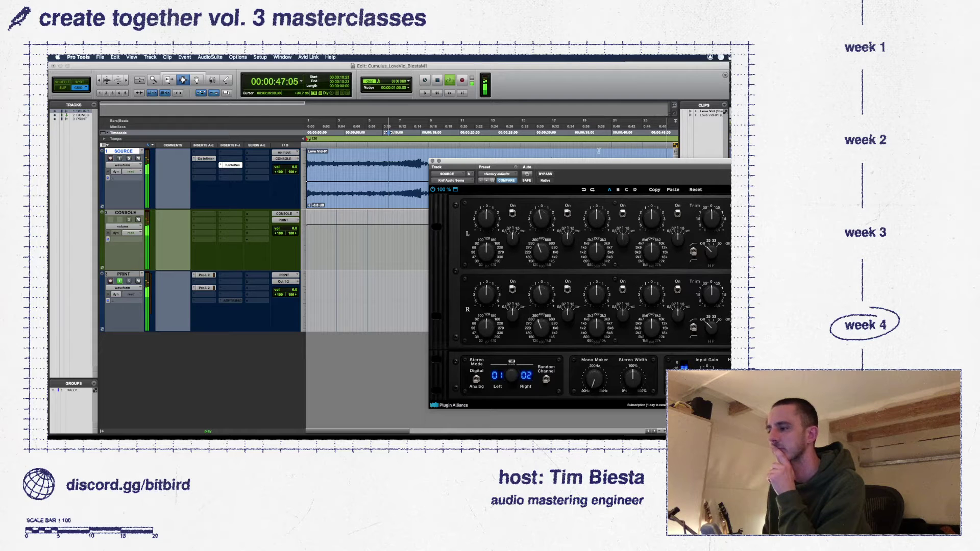
left_click_drag(598, 161, 510, 113)
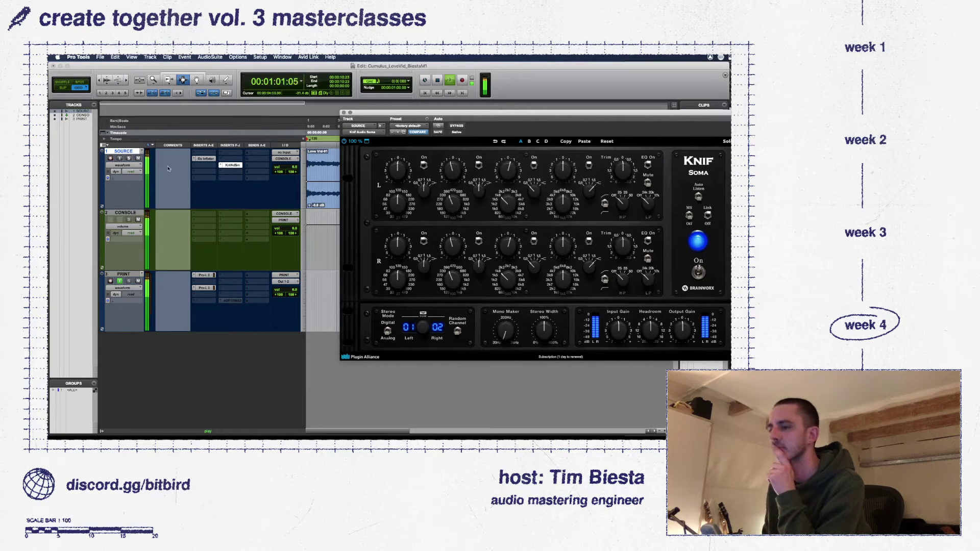
- Nudge the Inflator's effect amount, adjust the Soma's Mono Maker frequency and close the plug-in window
left_click(195, 160)
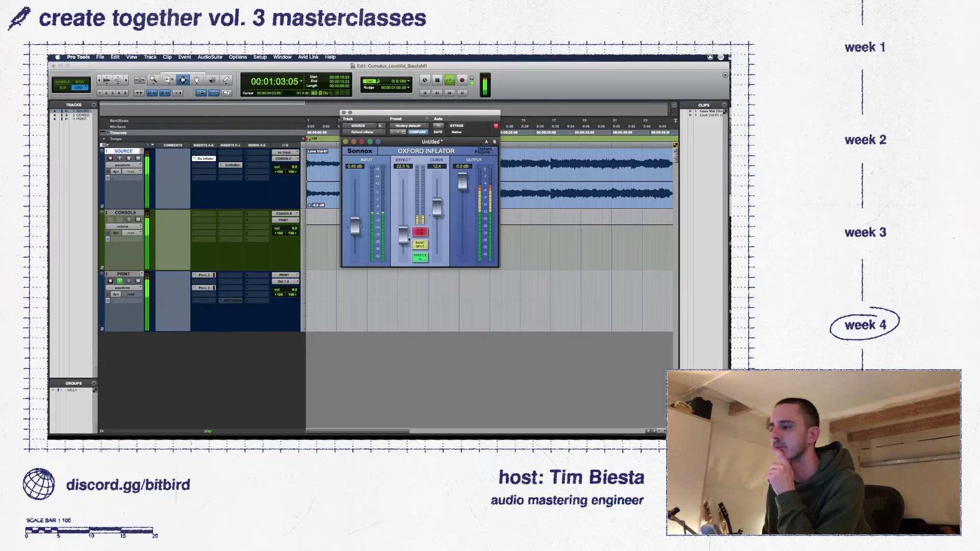
left_click_drag(407, 242, 407, 241)
left_click(232, 165)
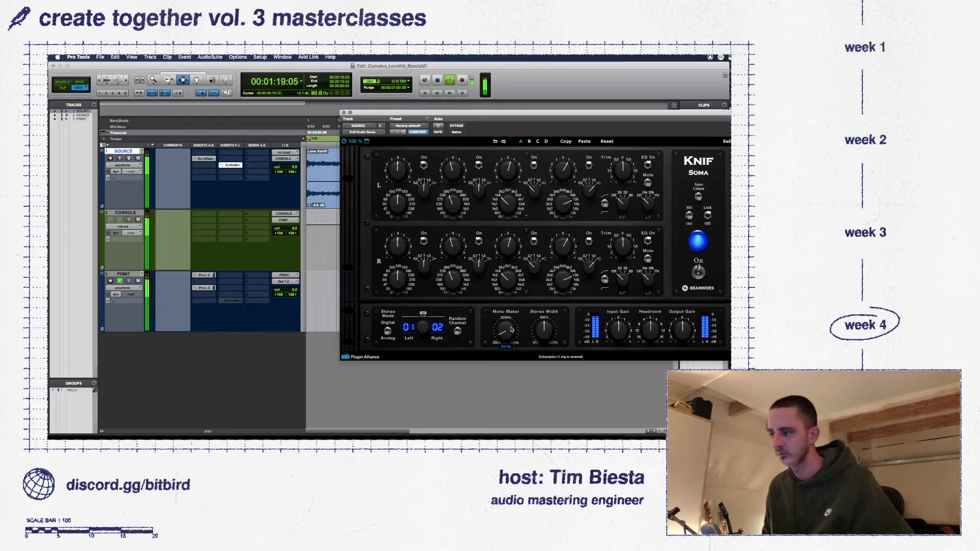
left_click(343, 113)
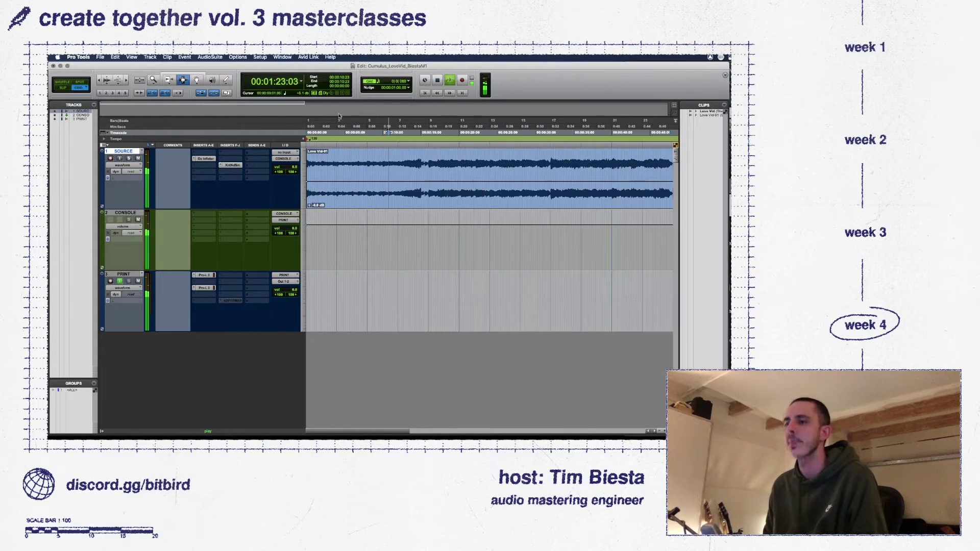
left_click(207, 159)
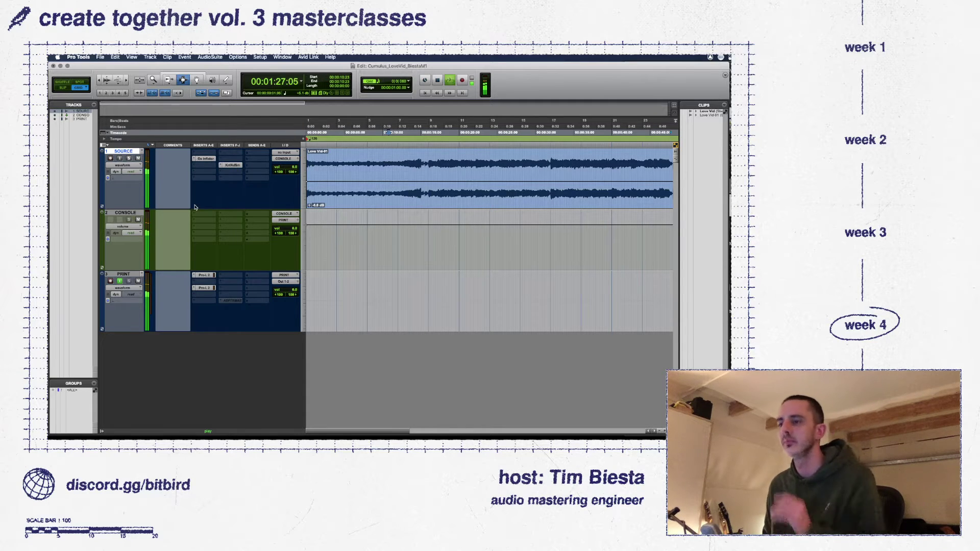
- Insert the Sonimus SonEQ Pro in the SOURCE track's fourth insert slot
left_click(212, 173)
mouse_move(224, 172)
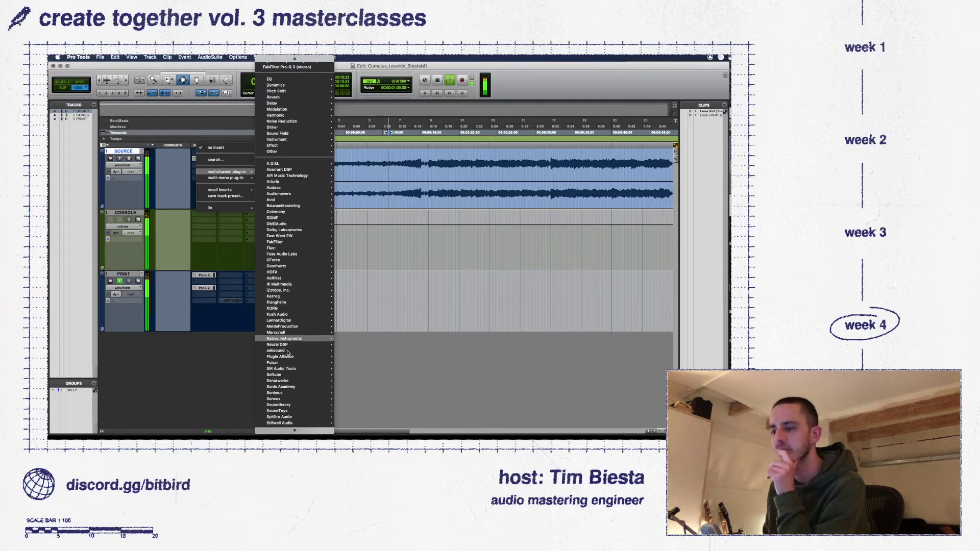
scroll(288, 347, "down", 5)
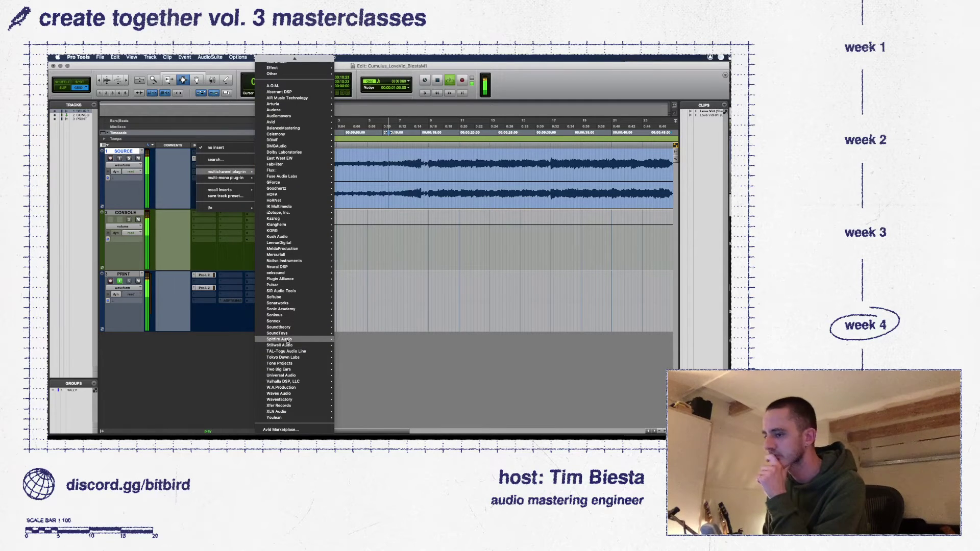
mouse_move(306, 315)
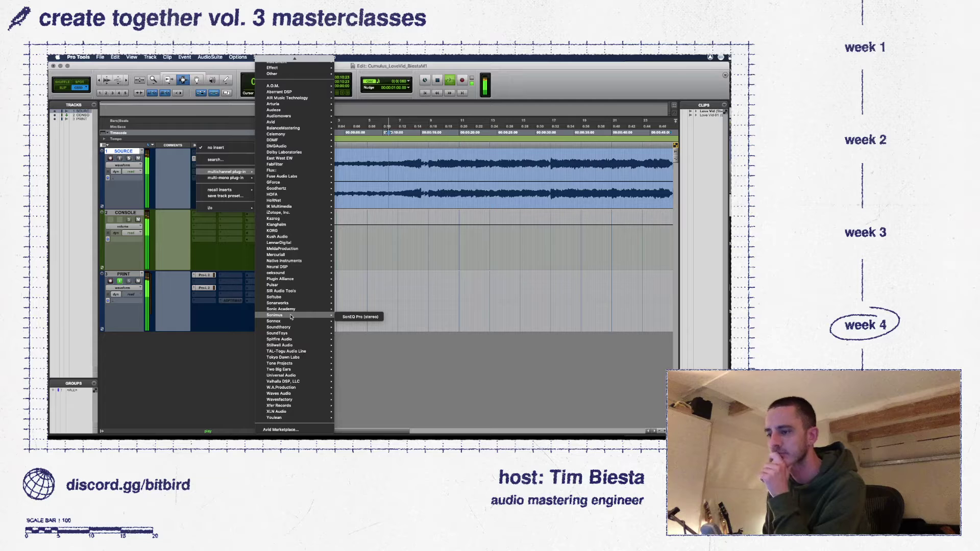
left_click(344, 317)
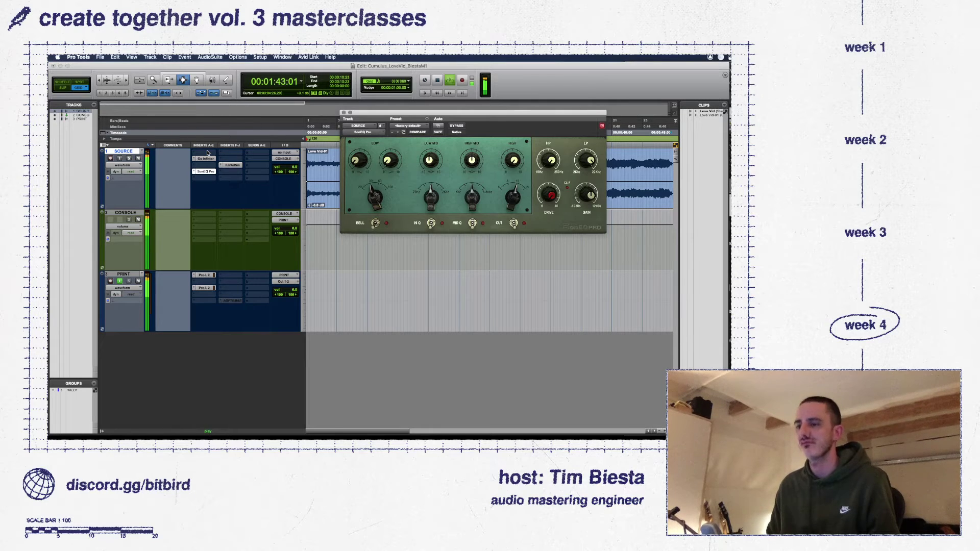
- Search the plug-ins for bax and insert the Dangerous BAX EQ Master in the SOURCE track's first insert slot
left_click(208, 152)
mouse_move(225, 152)
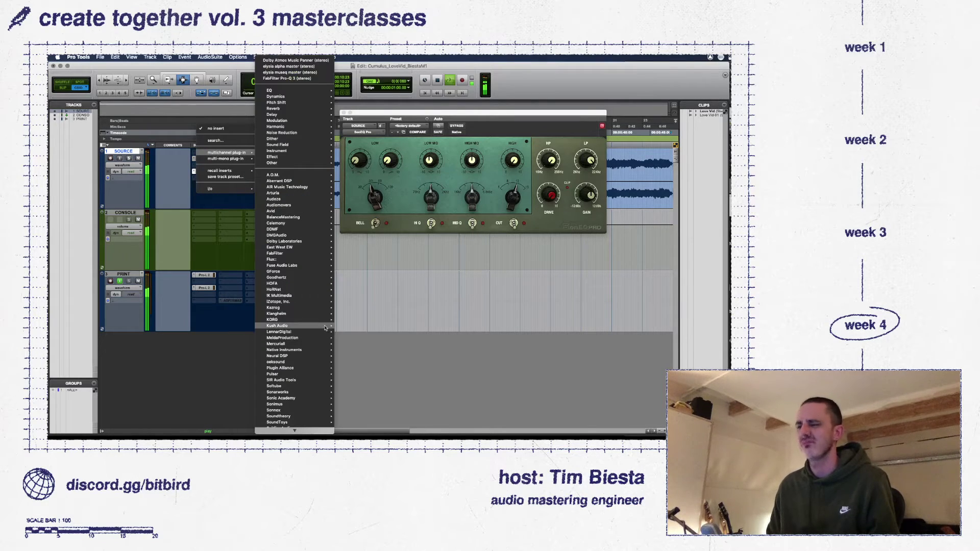
left_click(224, 140)
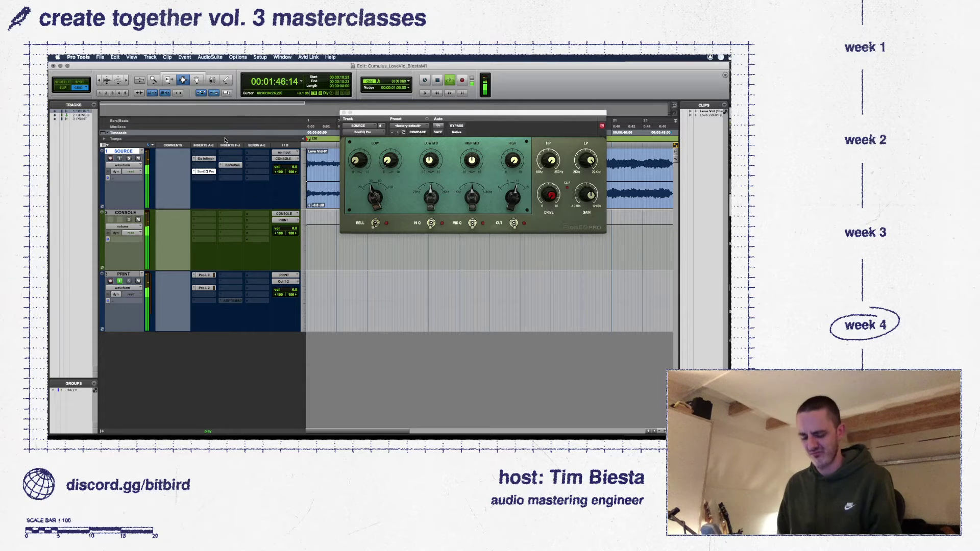
type("bax")
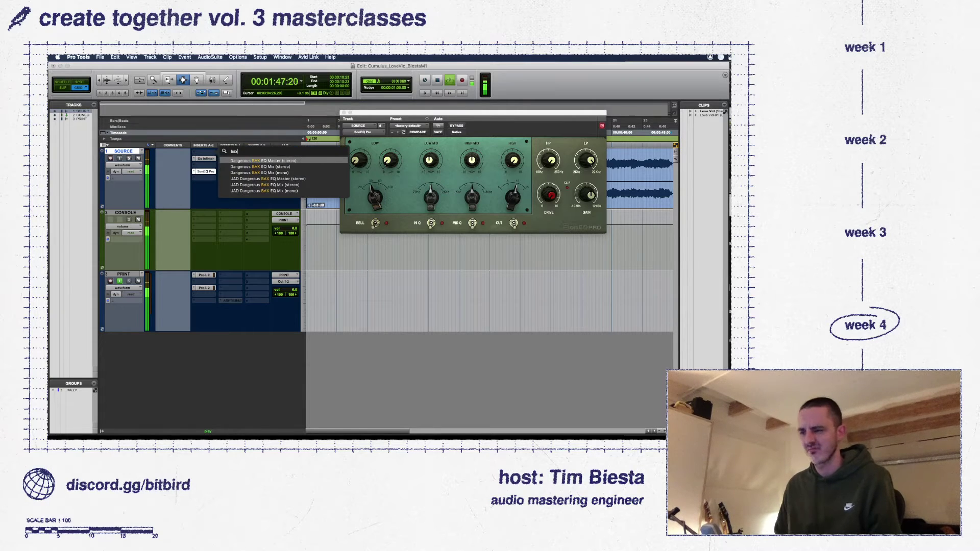
left_click(285, 166)
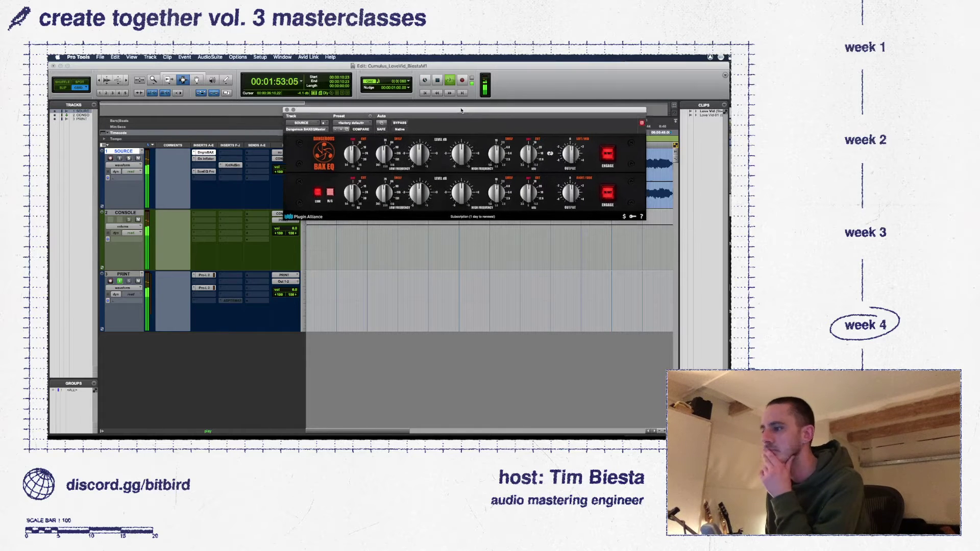
- Adjust the BAX EQ's low cut and high cut filters on the linked channels
left_click_drag(355, 157, 414, 162)
left_click_drag(486, 161, 449, 164)
left_click_drag(528, 156, 527, 151)
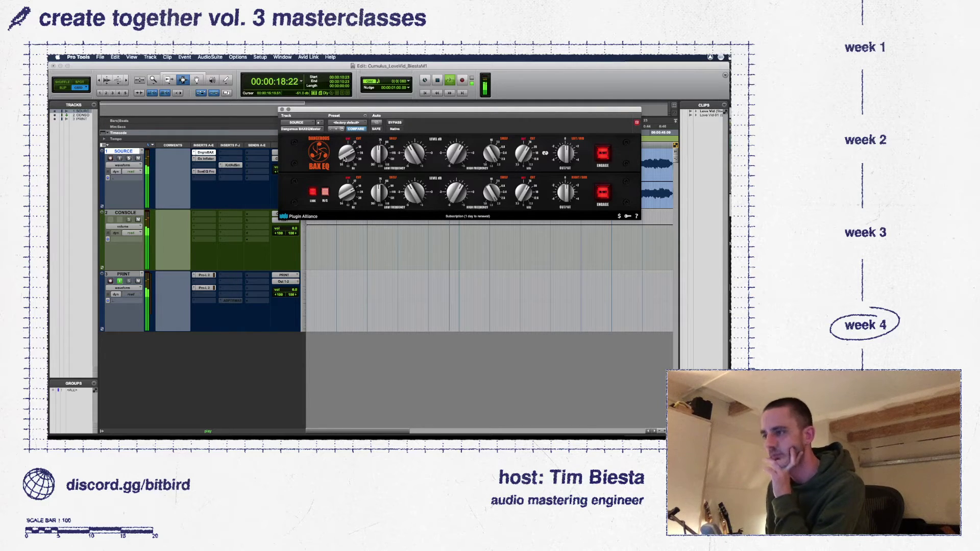
- Insert the FabFilter Pro-Q 3 in the SOURCE track's insert slot G
left_click(233, 159)
mouse_move(236, 162)
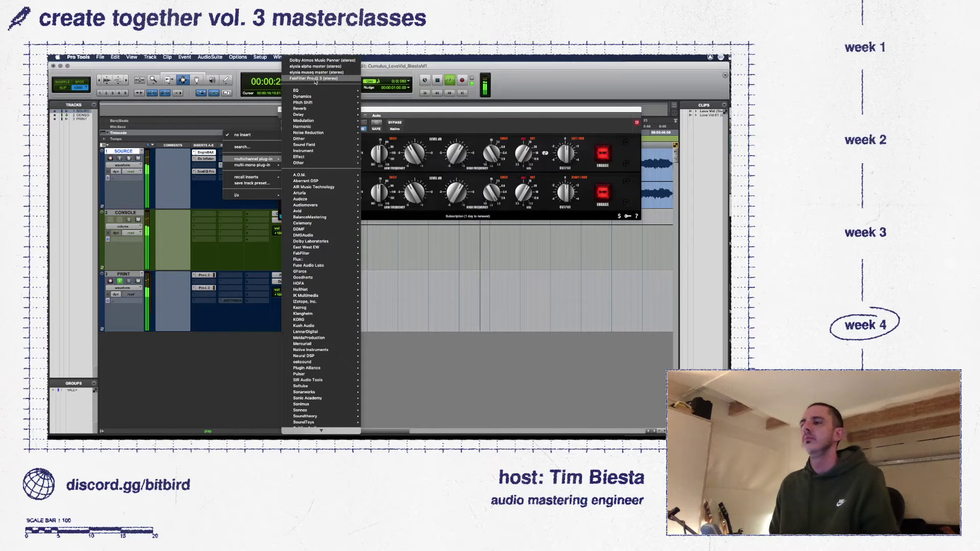
left_click(322, 109)
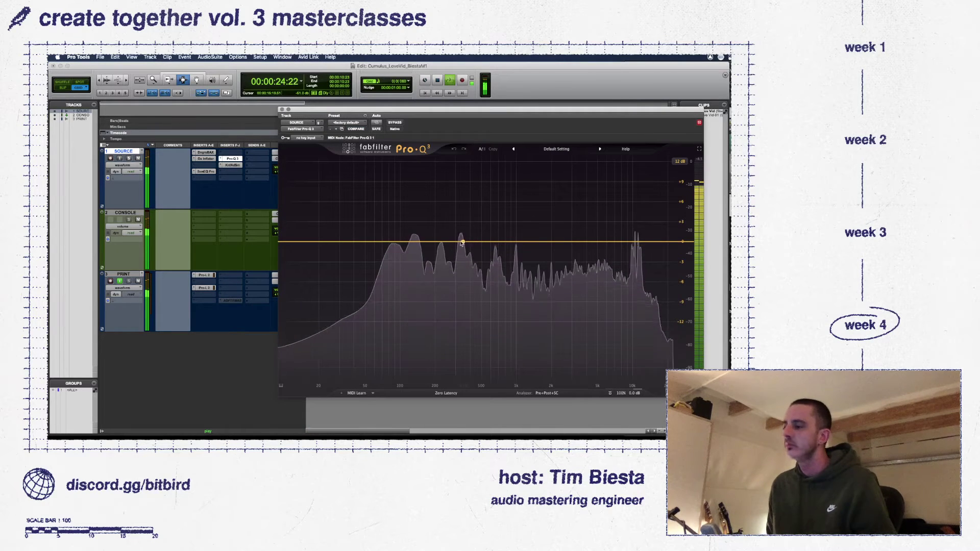
- Add a bell boost in Pro-Q 3, sweep it through the low mids, and settle it wide at about 683 Hz with under 1 dB gain
left_click_drag(464, 237, 462, 194)
scroll(464, 212, "up", 3)
scroll(464, 212, "down", 3)
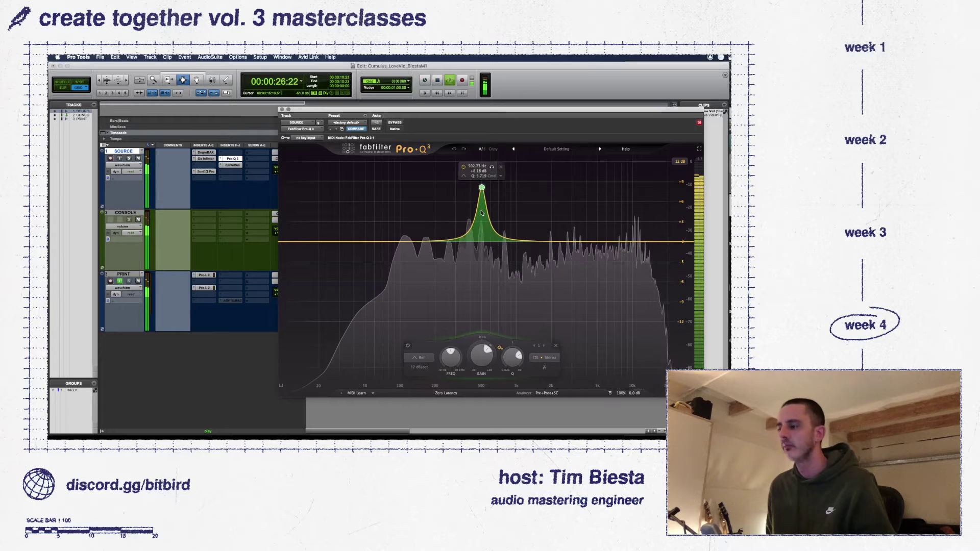
left_click_drag(464, 214, 488, 247)
scroll(522, 239, "down", 4)
scroll(519, 250, "down", 1)
scroll(488, 249, "up", 3)
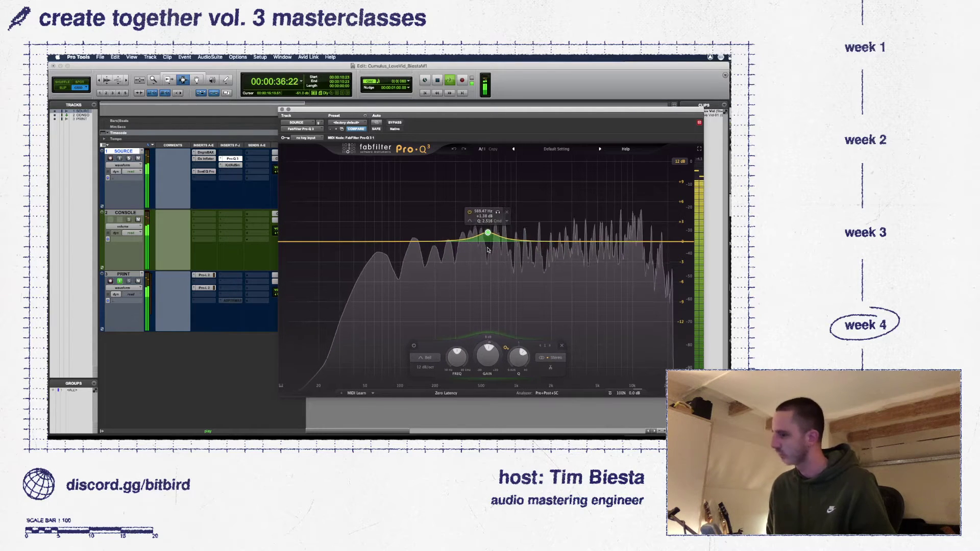
mouse_move(487, 250)
left_mouse_down()
mouse_move(554, 253)
mouse_move(498, 245)
left_mouse_up()
scroll(498, 245, "down", 4)
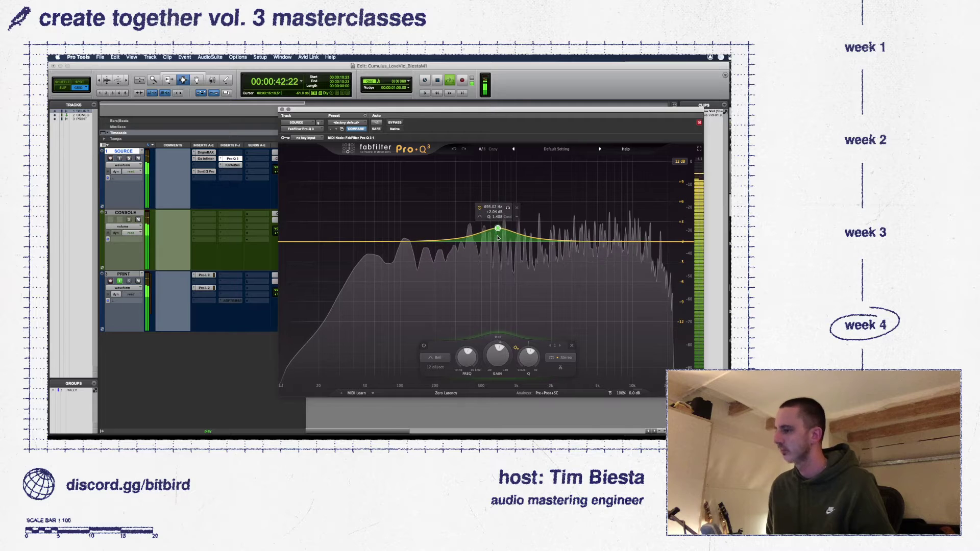
left_click_drag(510, 210, 497, 236)
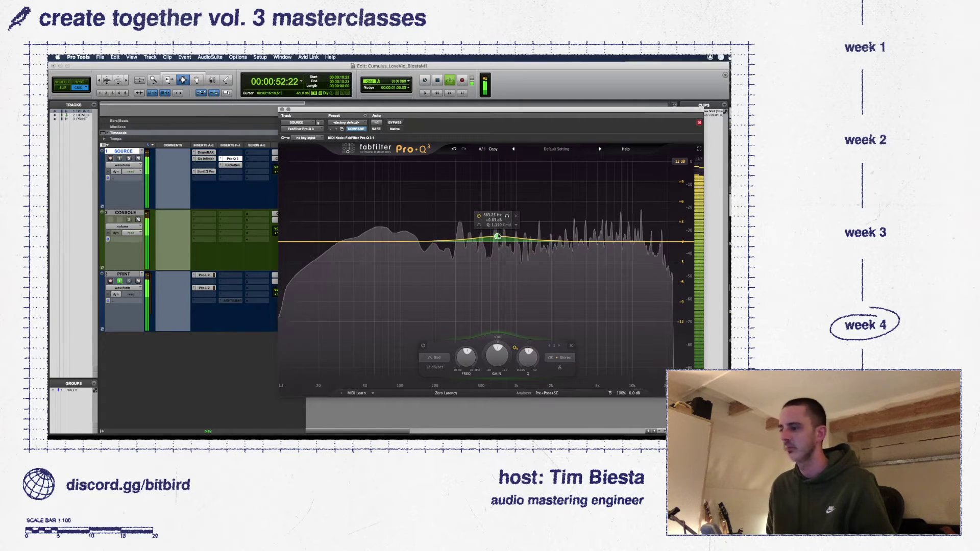
- Review the Knif Soma and Pro-Q 3 settings on the SOURCE track, then close the plug-in window
left_click(234, 166)
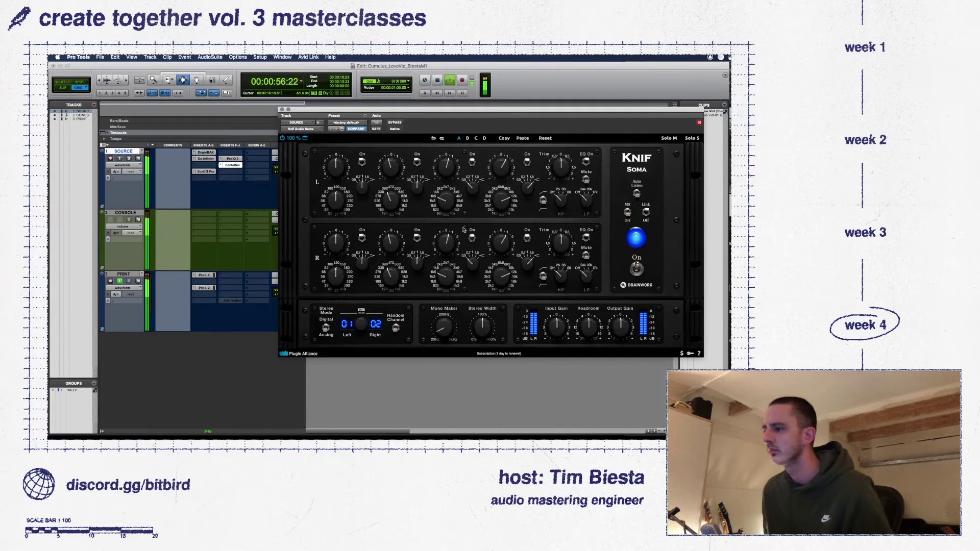
left_click(230, 158)
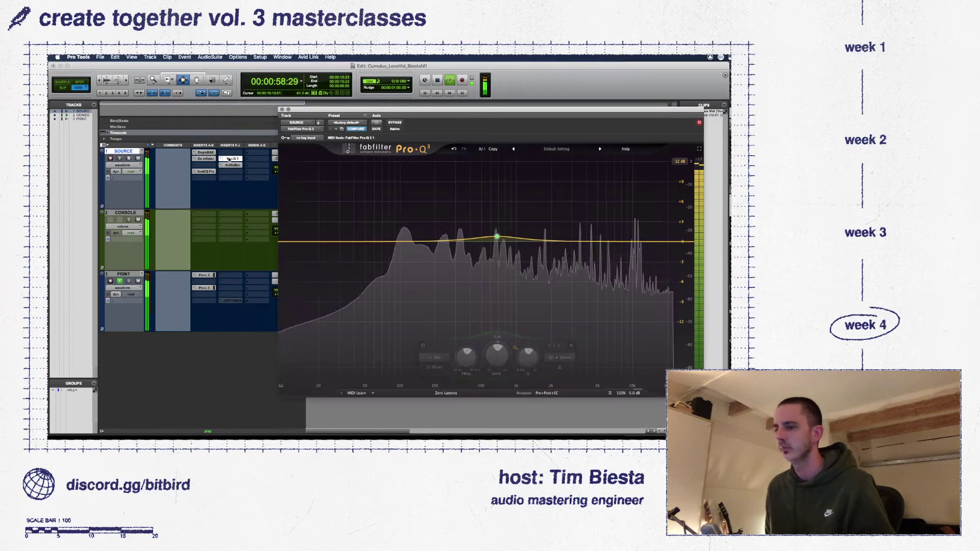
left_click(282, 110)
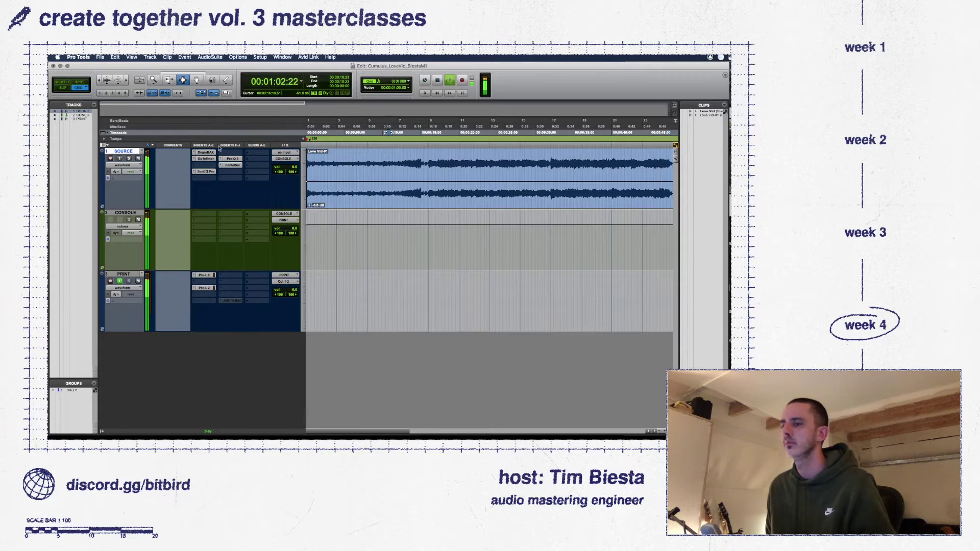
- Fine-tune the BAX EQ's low shelf frequency and the SonEQ Pro's drive on the SOURCE track
left_click(213, 153)
scroll(411, 160, "up", 1)
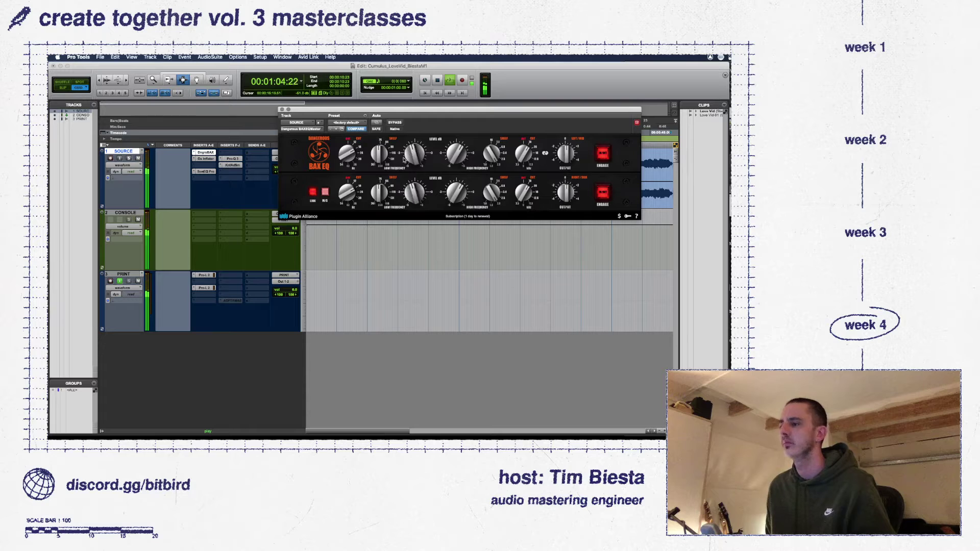
left_click_drag(379, 160, 380, 154)
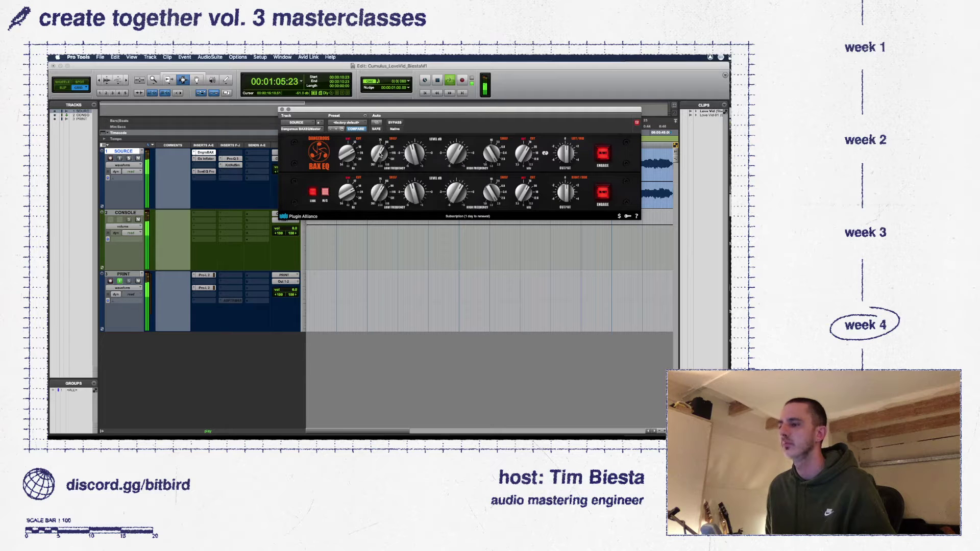
left_click(282, 109)
left_click(206, 173)
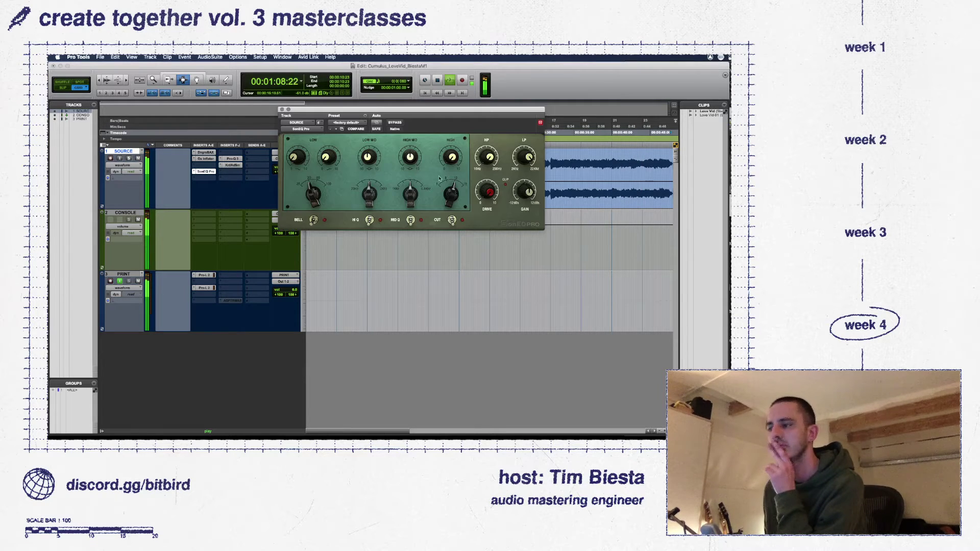
mouse_move(491, 178)
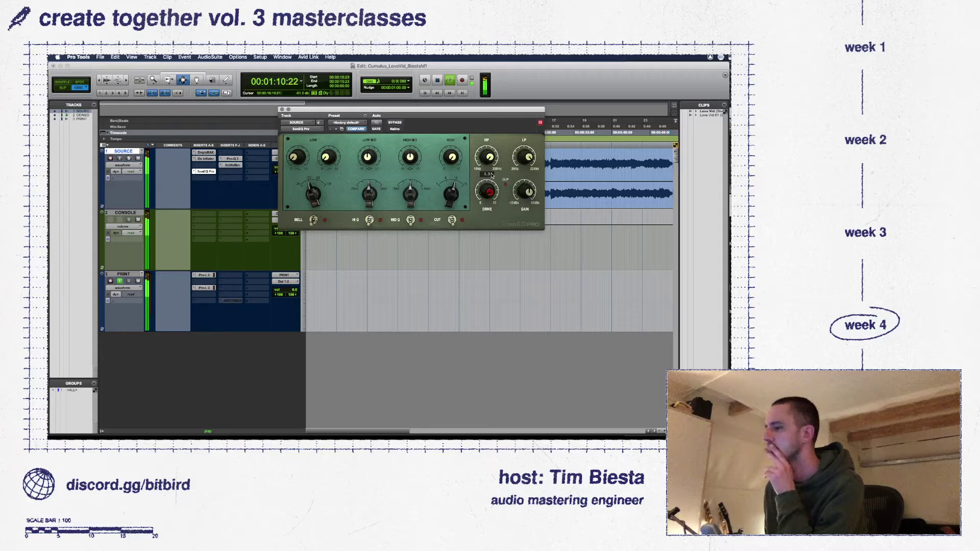
- Switch the Pro-Q 3 bell boost from Stereo to Mid processing and close the plug-in
left_click(233, 160)
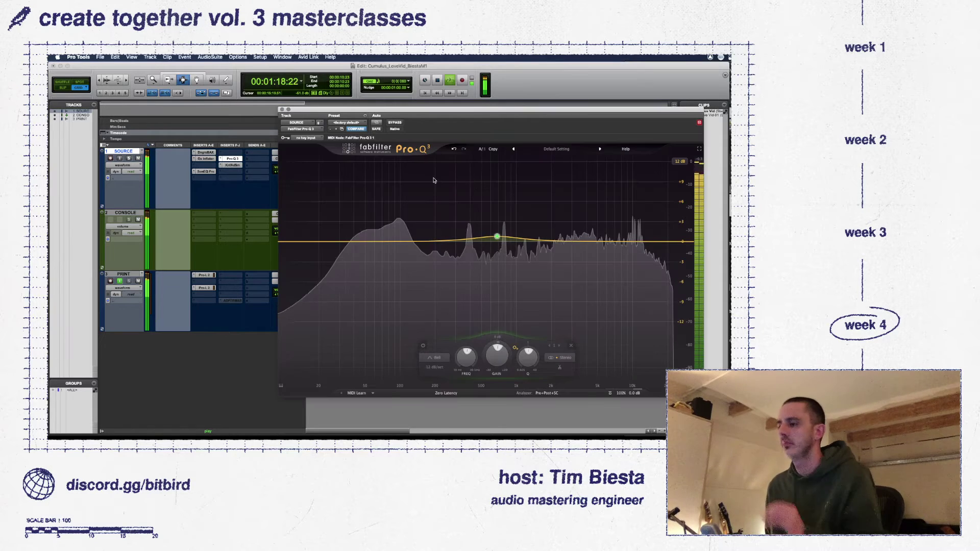
left_click(554, 359)
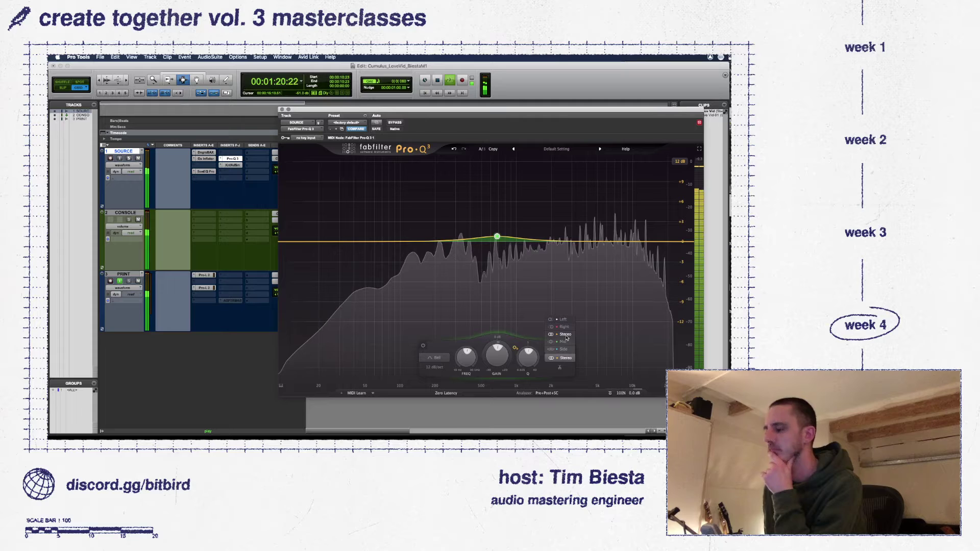
left_click(563, 342)
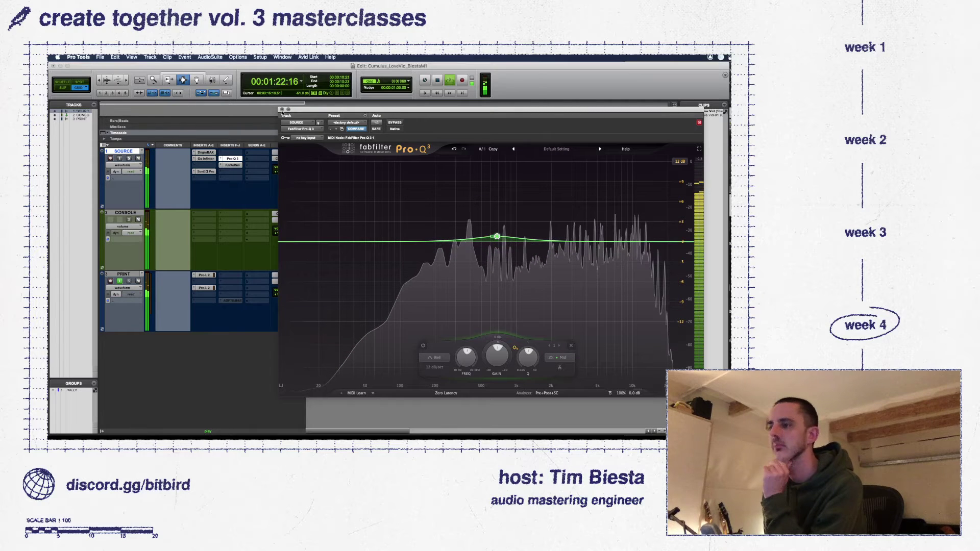
left_click(282, 109)
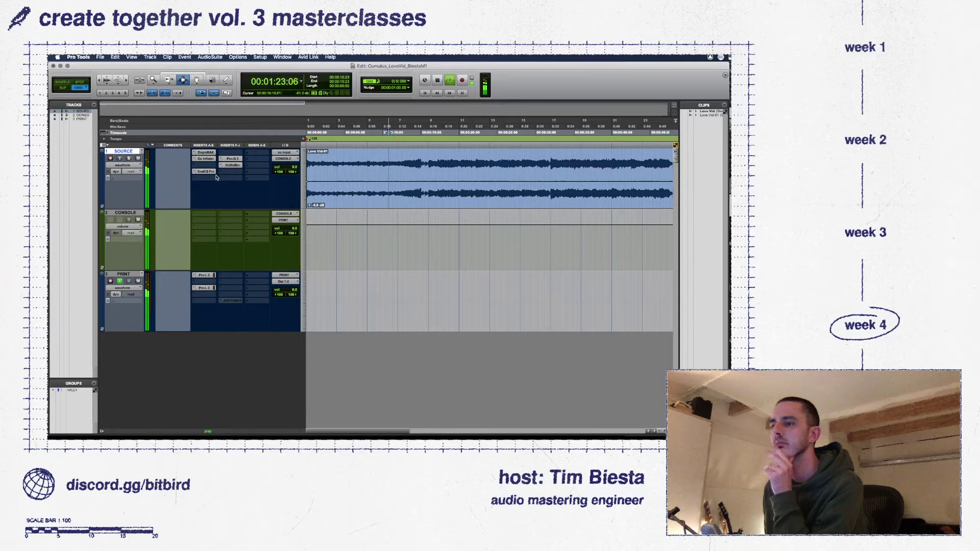
- Lower the SonEQ Pro's high mid frequency and give that band a slight boost
left_click(213, 172)
left_click_drag(407, 186, 414, 157)
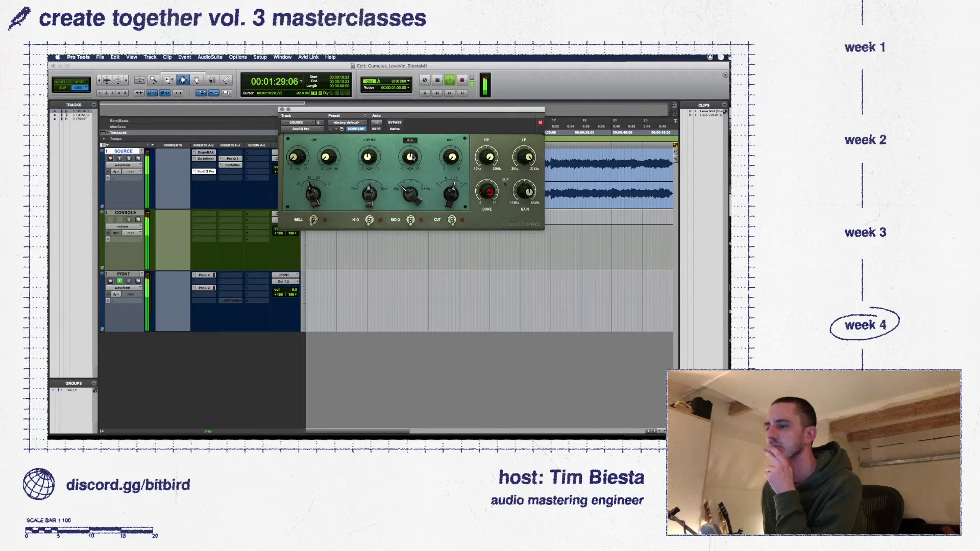
mouse_move(330, 149)
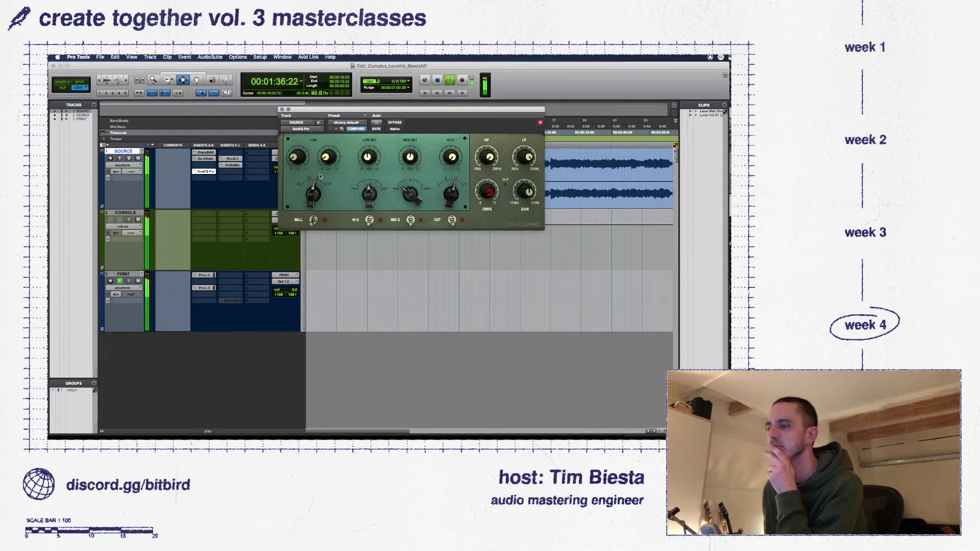
- Reduce the Oxford Inflator's curve and bring its effect amount down to about 19%
left_click(205, 159)
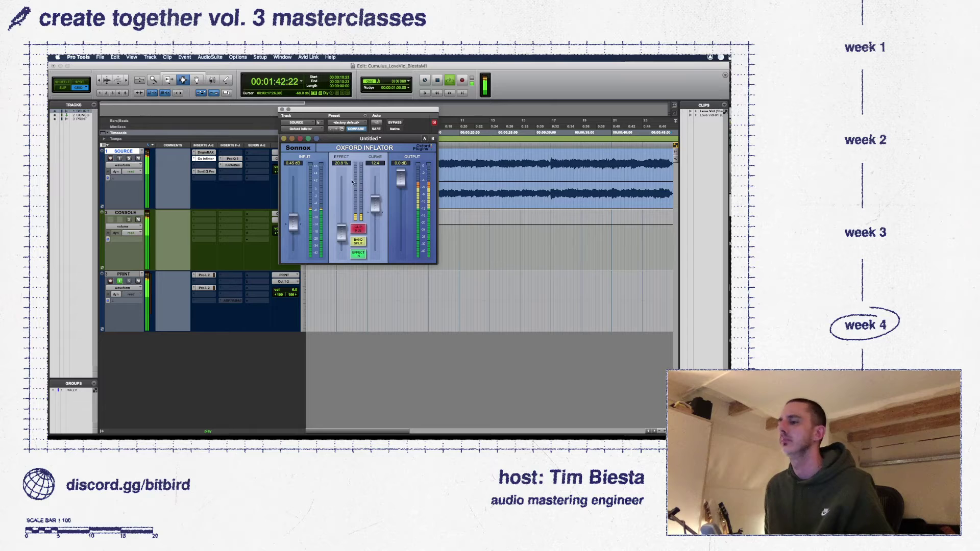
left_click_drag(372, 206, 373, 207)
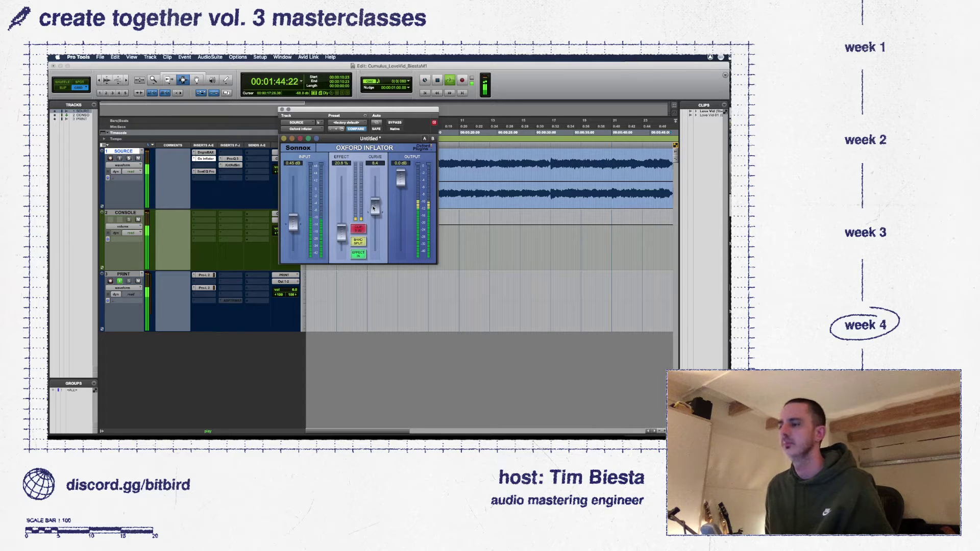
left_click_drag(336, 236, 339, 236)
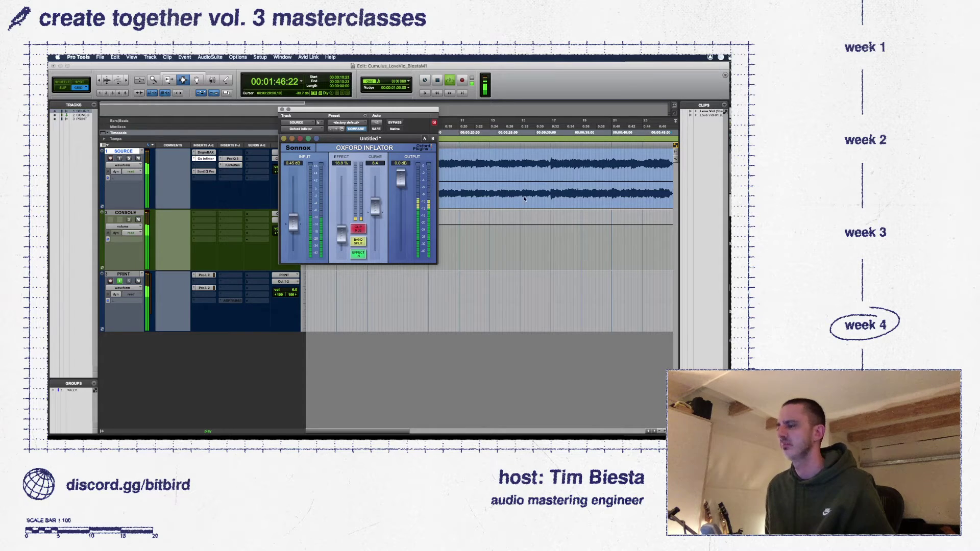
- Zoom out the timeline to the whole song, play it from just before the loud section, and close the Inflator
left_click(560, 152)
key("r")
key("r")
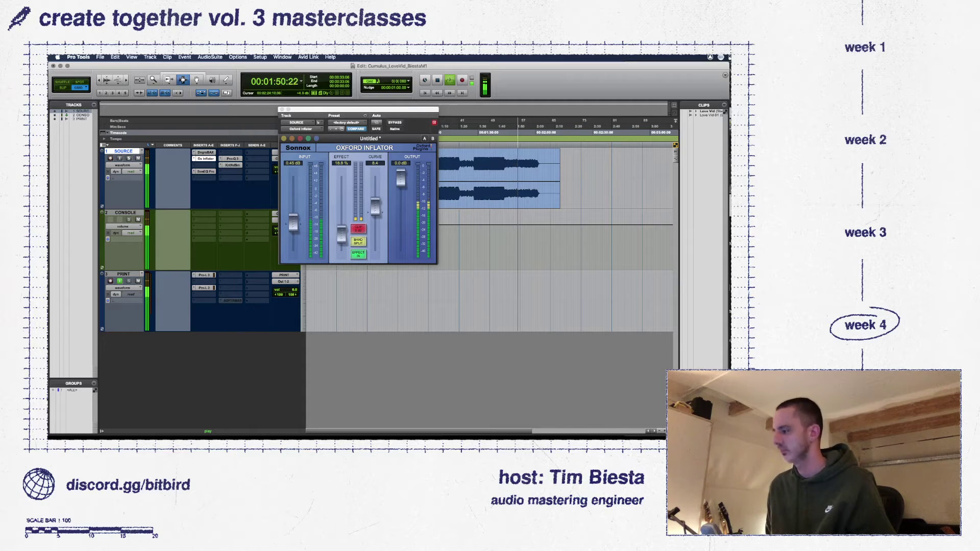
left_click_drag(359, 111, 295, 119)
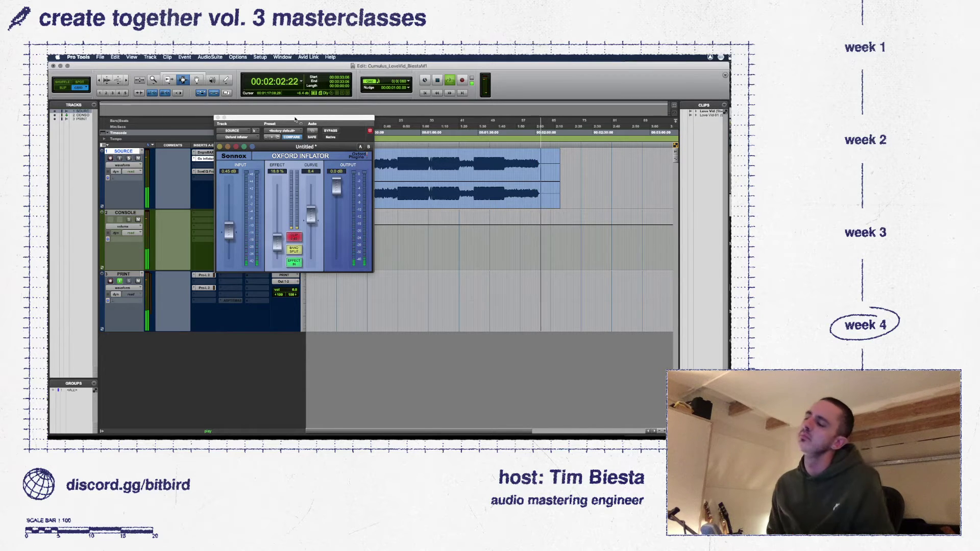
left_click(387, 159)
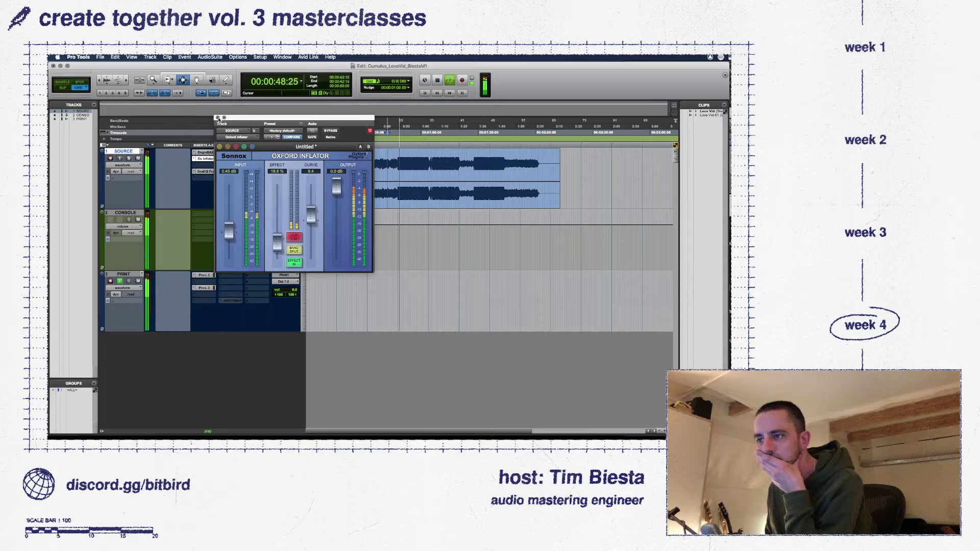
left_click(218, 118)
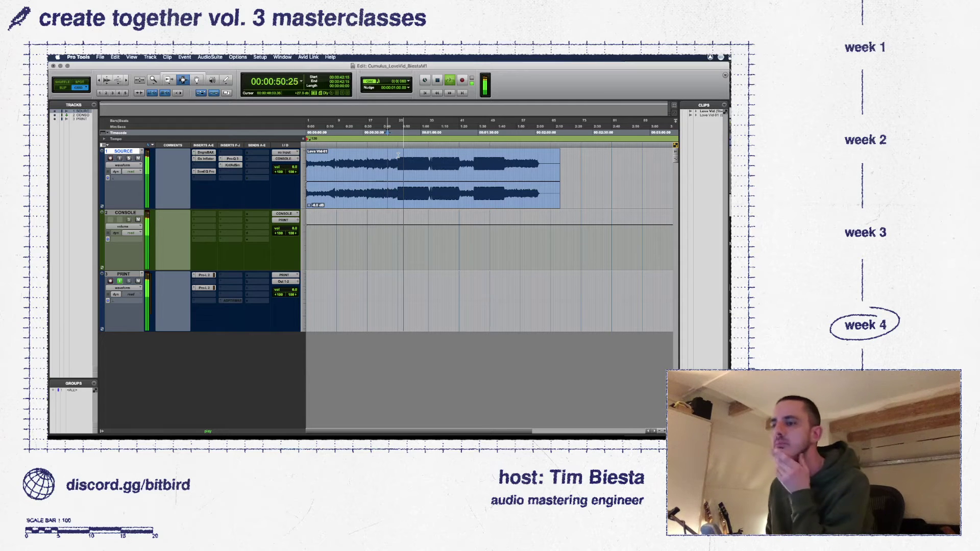
- Add a dynamic bell band in Pro-Q 3 at about 150 Hz with 0 dB gain and about +1.5 dB dynamic range
left_click(223, 160)
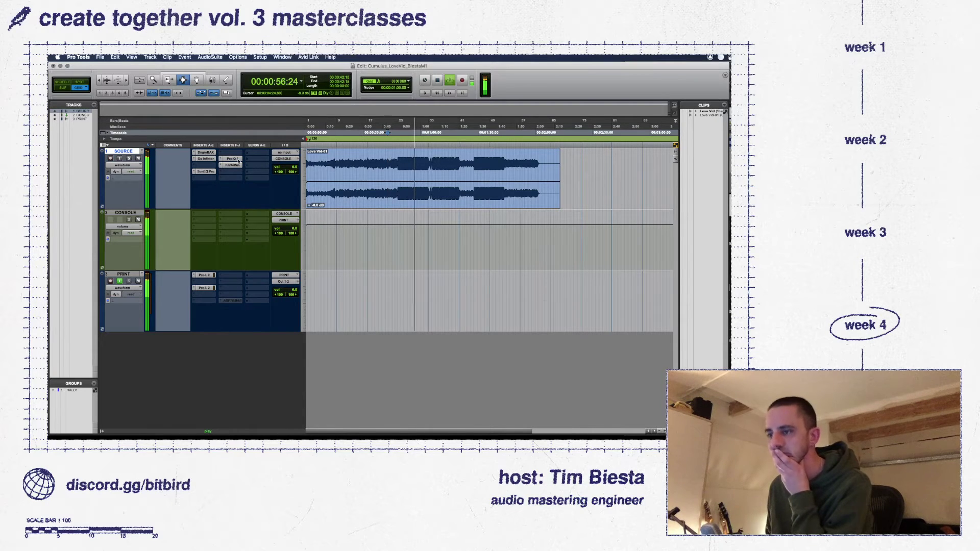
left_click(238, 161)
double_click(343, 250)
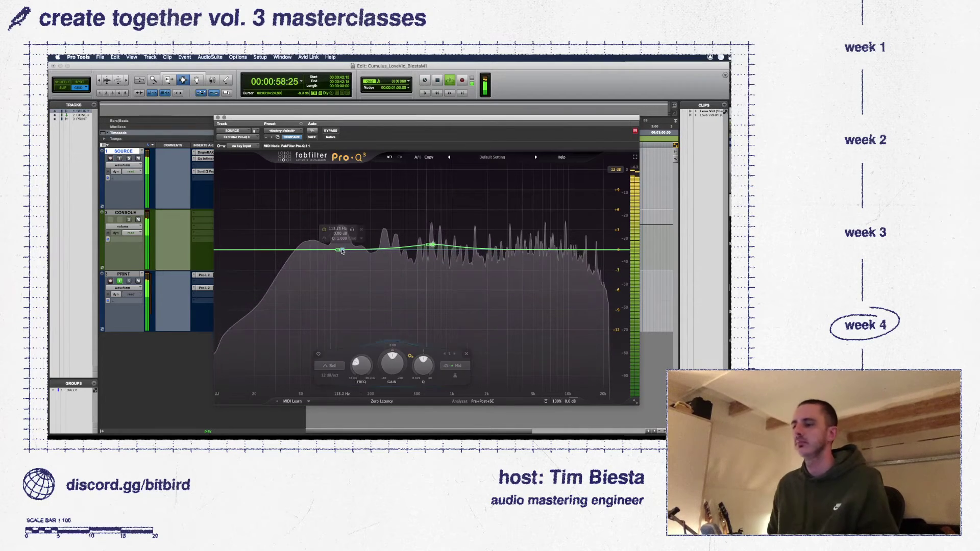
mouse_move(352, 237)
left_mouse_down()
mouse_move(341, 240)
mouse_move(359, 240)
left_mouse_up()
left_click_drag(339, 359, 337, 361)
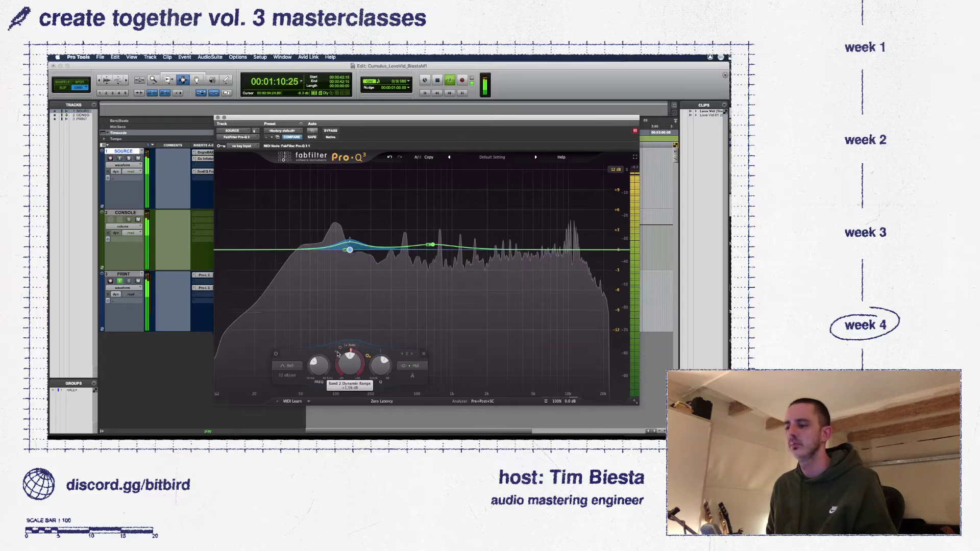
left_click_drag(338, 356, 337, 356)
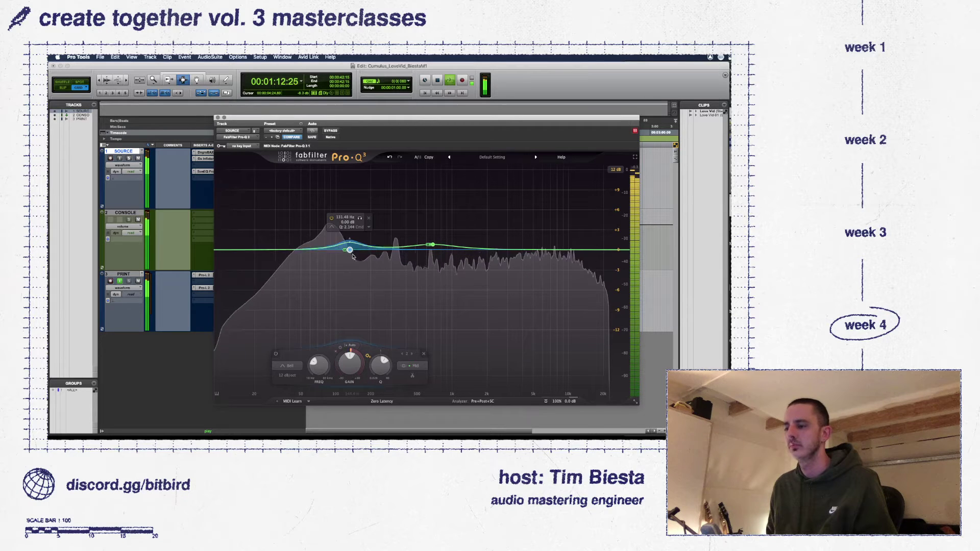
- Move the dynamic bell up to about 179 Hz and set its processing to Stereo
mouse_move(357, 220)
left_mouse_down()
mouse_move(345, 220)
mouse_move(376, 217)
left_mouse_up()
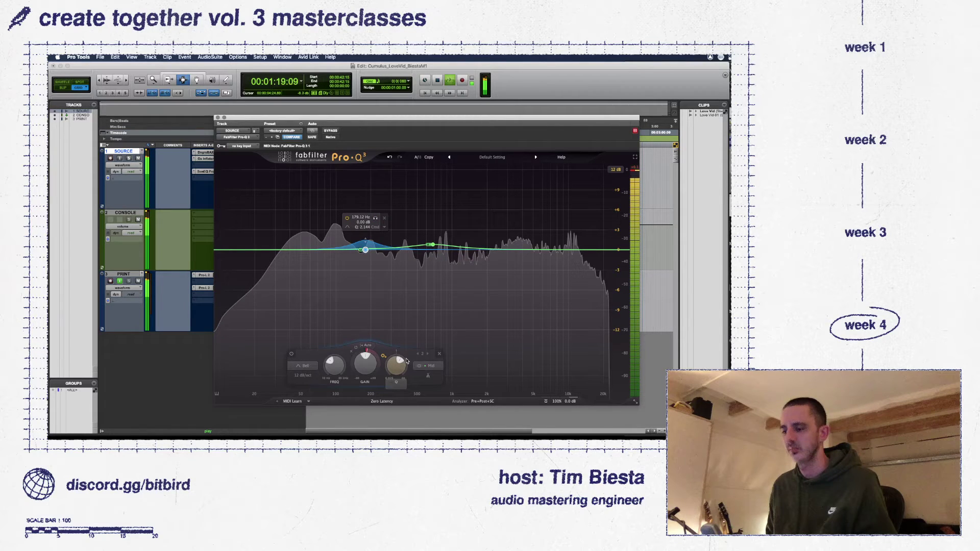
left_click(427, 365)
left_click(439, 344)
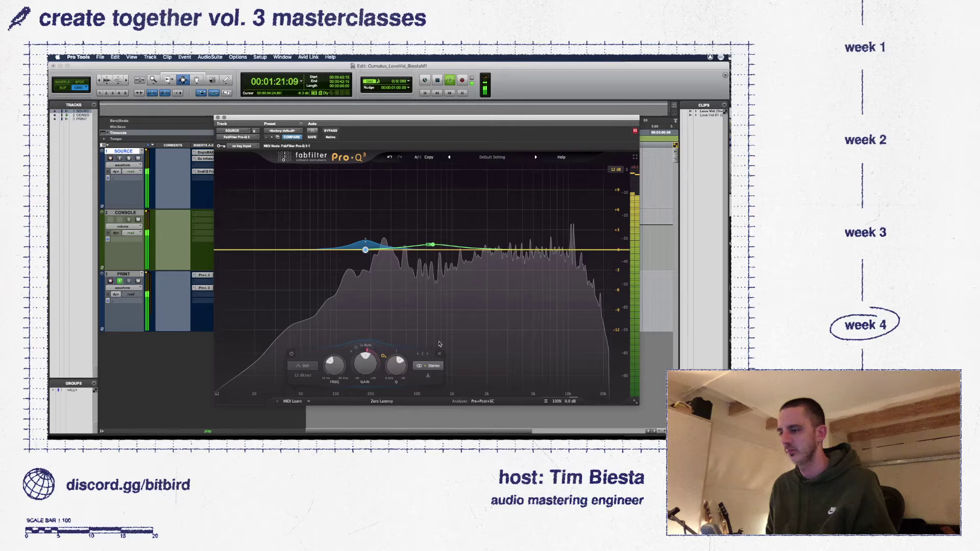
- Uncover the waveform, play the song from about 13 seconds, and close the Pro-Q 3
left_click_drag(320, 118, 341, 247)
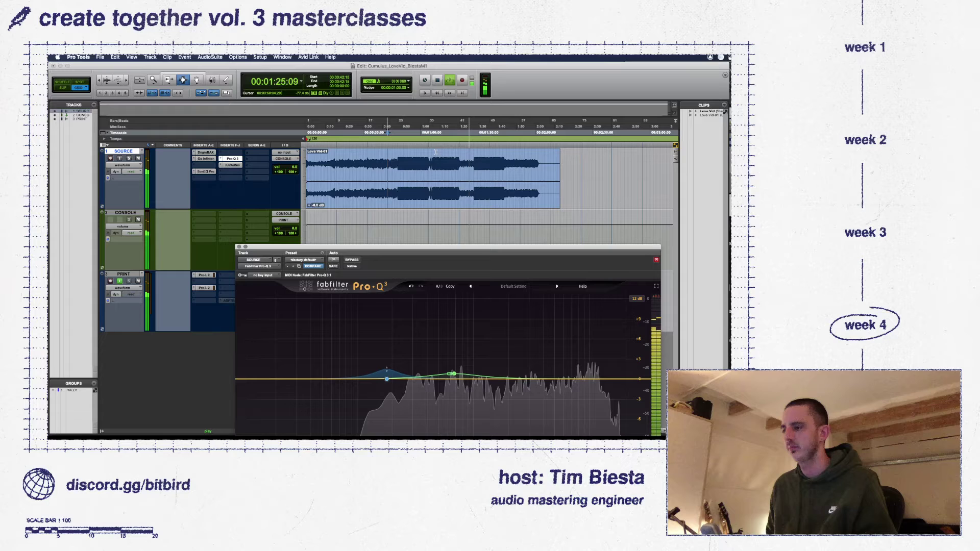
left_click(335, 169)
left_click_drag(238, 247, 236, 218)
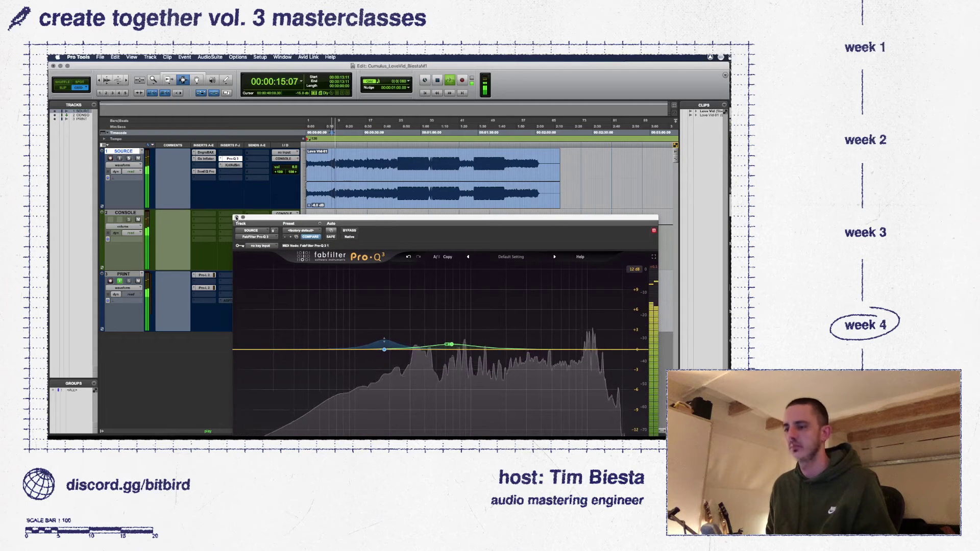
left_click(236, 218)
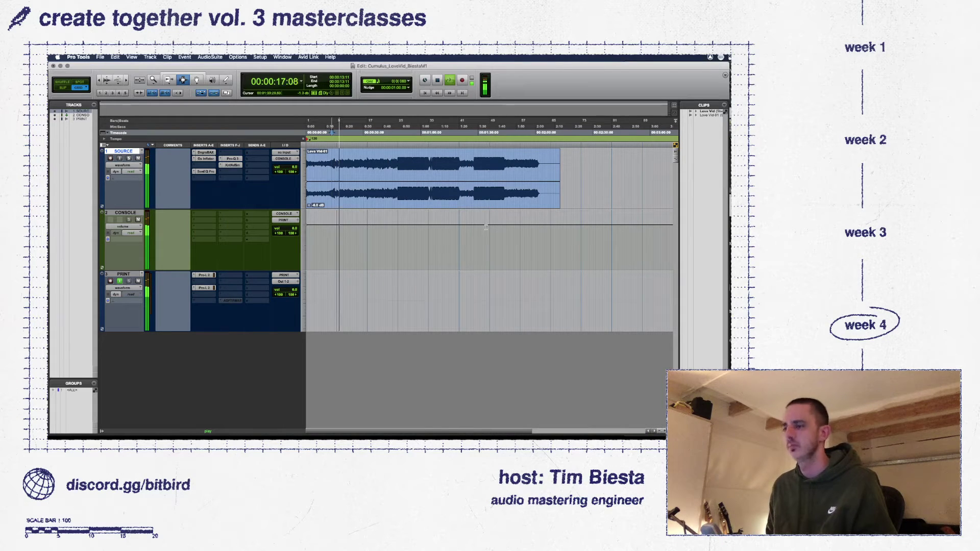
- Open the SonEQ Pro on the SOURCE track and toggle its bypass off and on to compare the sound
left_click(209, 173)
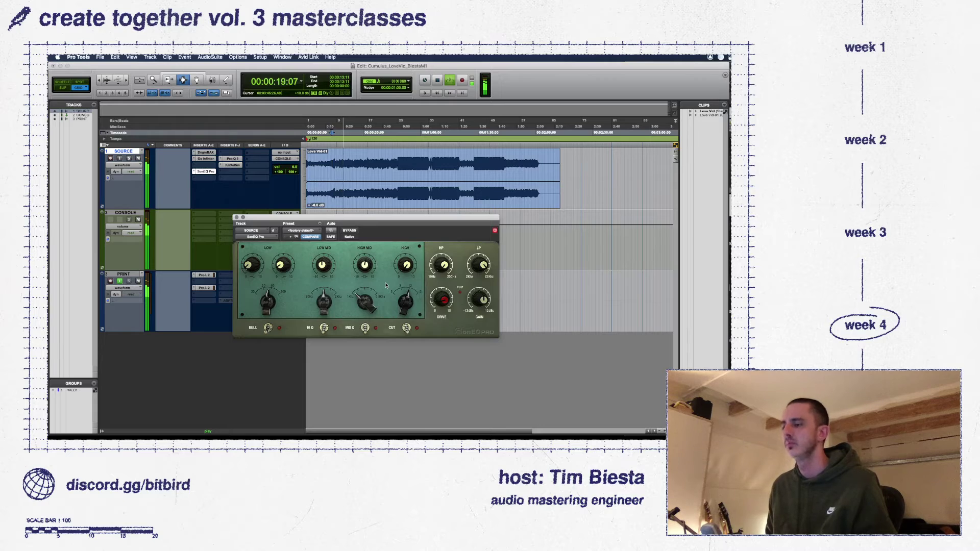
left_click(215, 174, "super")
left_click(214, 174, "super")
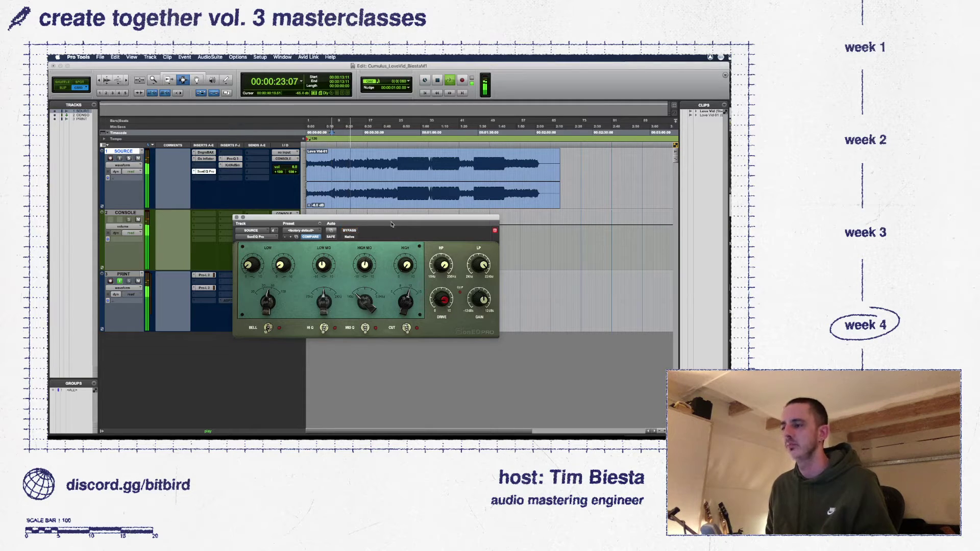
- Adjust the SonEQ Pro high band gain to about 2.5 dB while playing the song from about 45 seconds
mouse_move(410, 258)
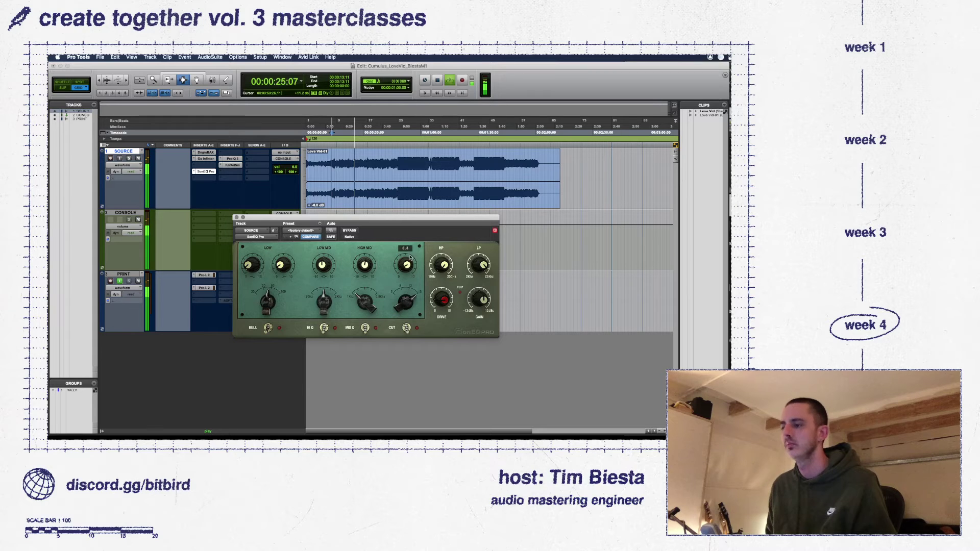
left_click_drag(409, 175, 410, 224)
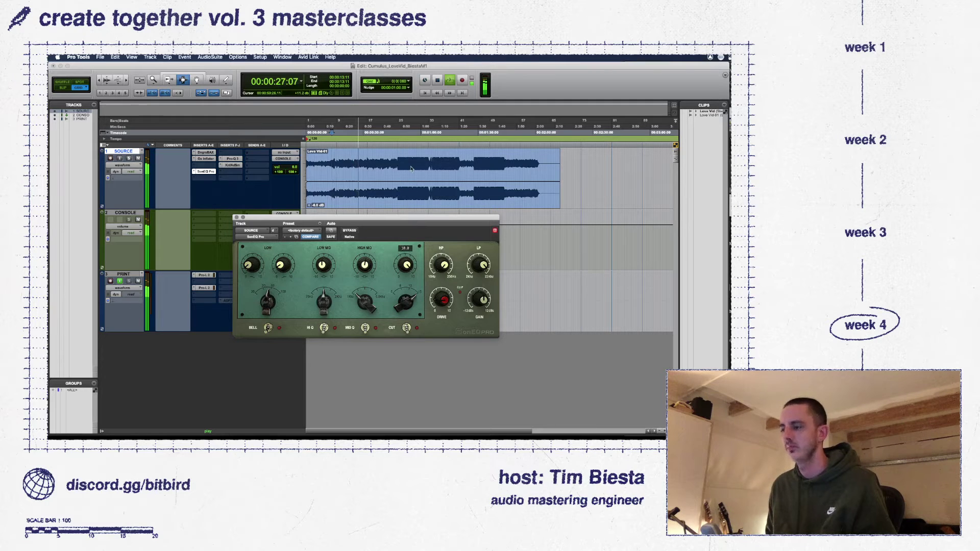
left_click_drag(411, 169, 411, 196)
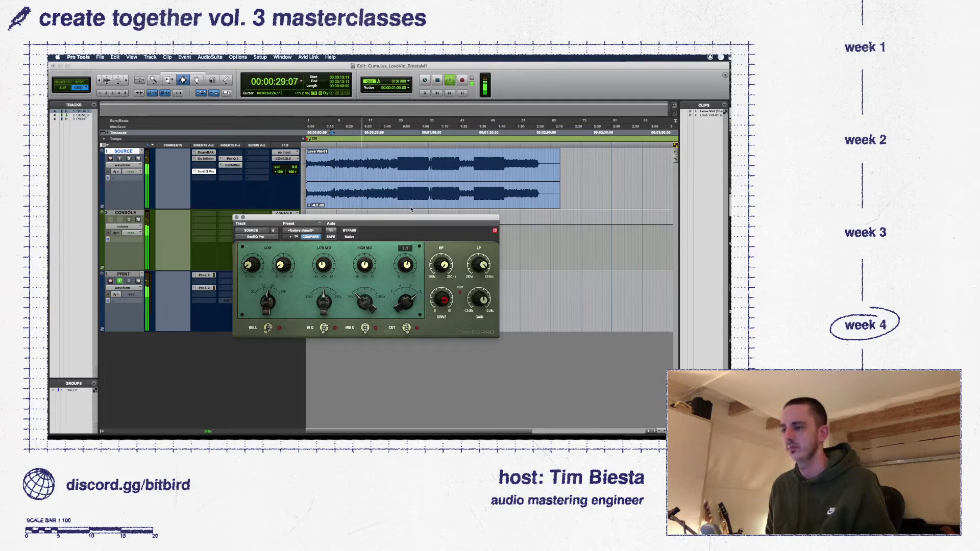
left_click(393, 144)
left_click_drag(407, 264, 402, 244)
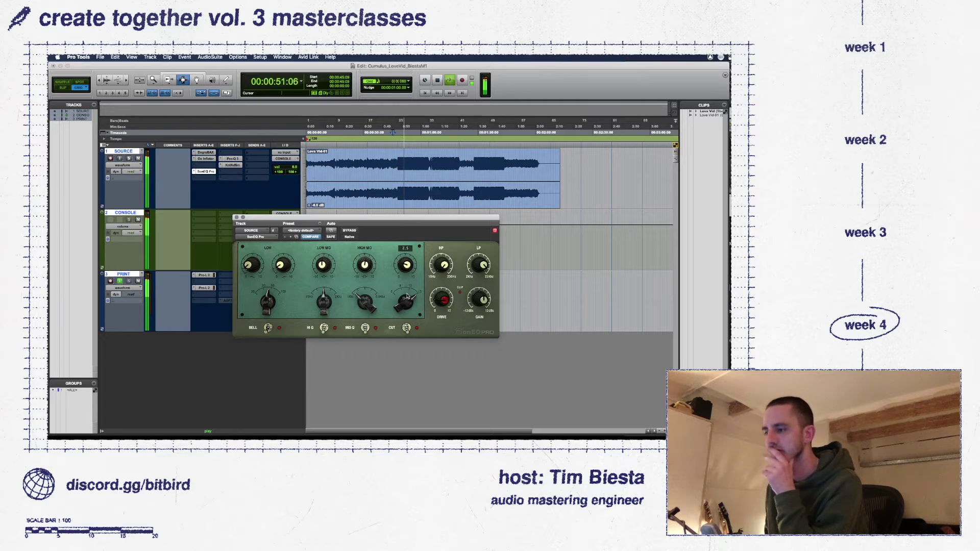
- Adjust the SonEQ Pro low-mid band's frequency and move the plug-in window off the track inserts
mouse_move(324, 296)
left_mouse_down()
mouse_move(325, 315)
mouse_move(328, 302)
left_mouse_up()
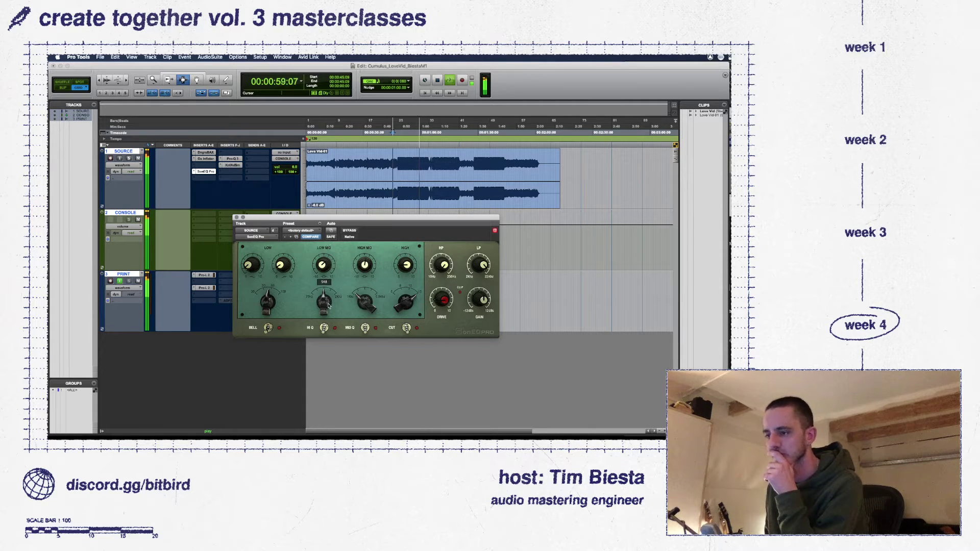
left_click_drag(329, 305, 328, 284)
left_click_drag(307, 218, 479, 148)
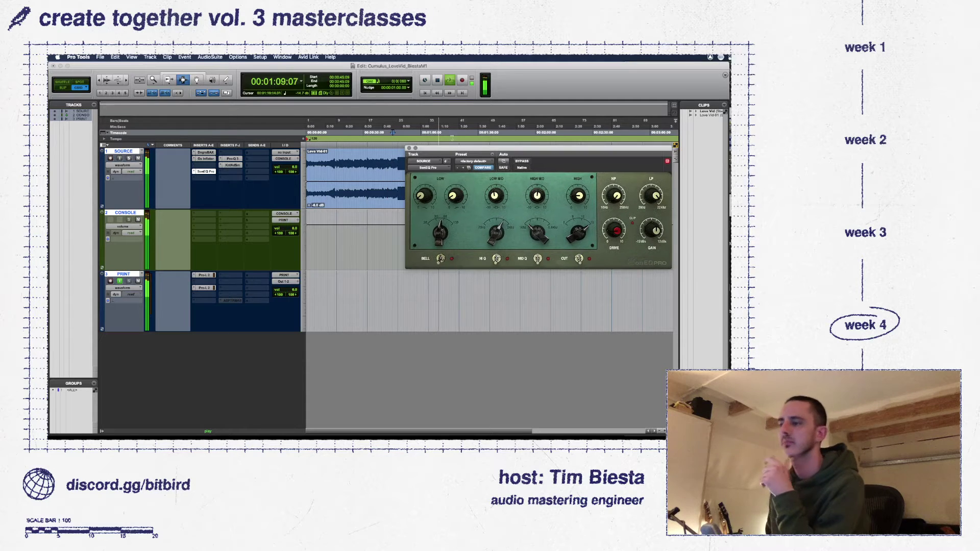
- Open MetricAB on the PRINT track and switch between the master and the Love Vid reference to compare them
left_click(230, 300)
left_click(467, 364)
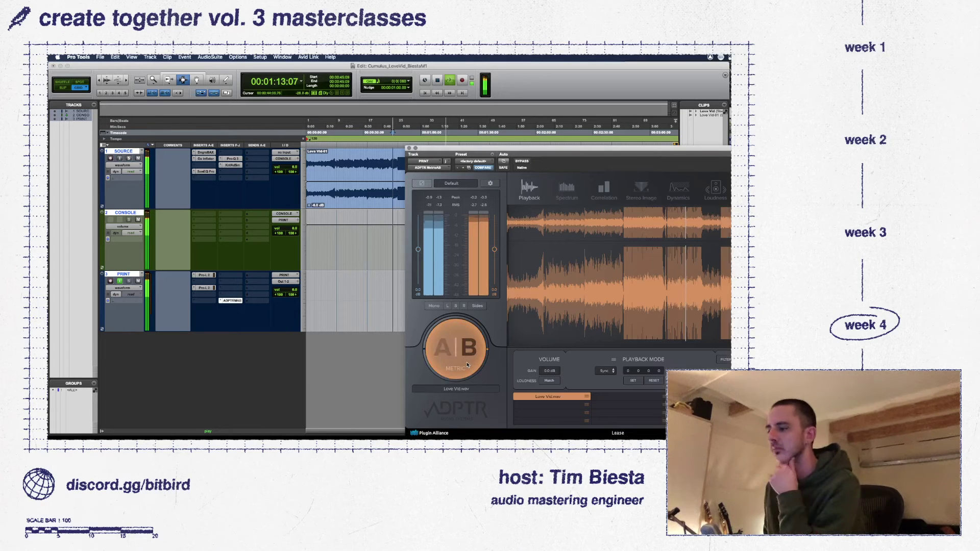
left_click(468, 364)
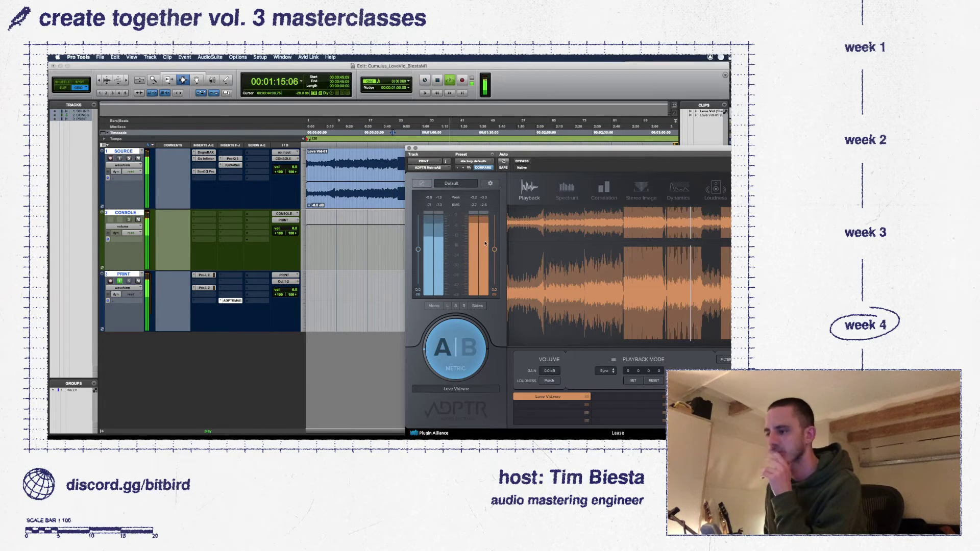
left_click_drag(419, 250, 419, 250)
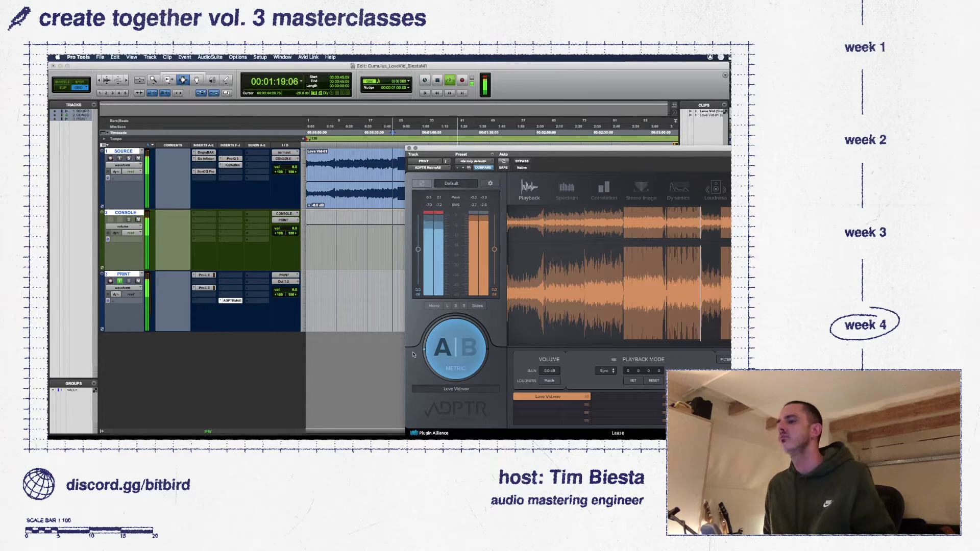
left_click(419, 249, "alt")
left_click(458, 350)
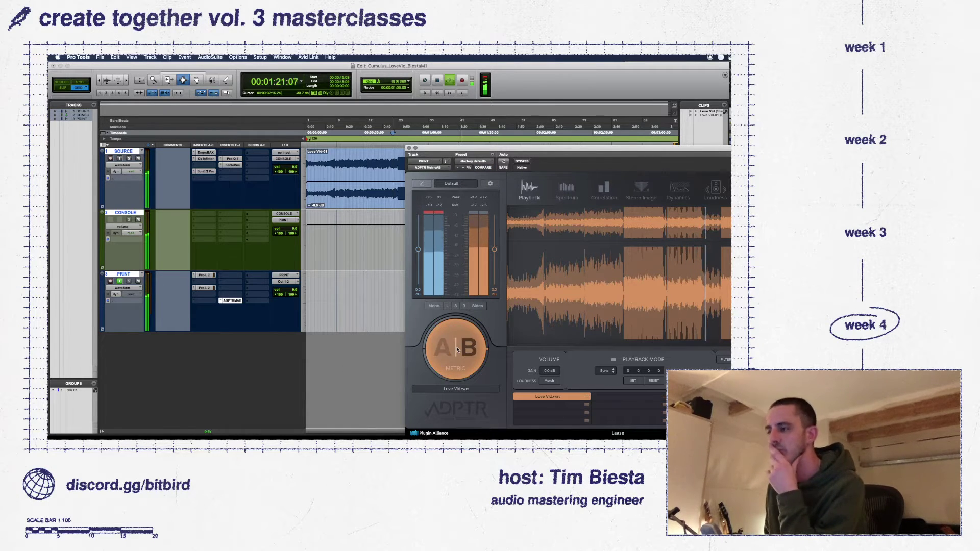
left_click(458, 349)
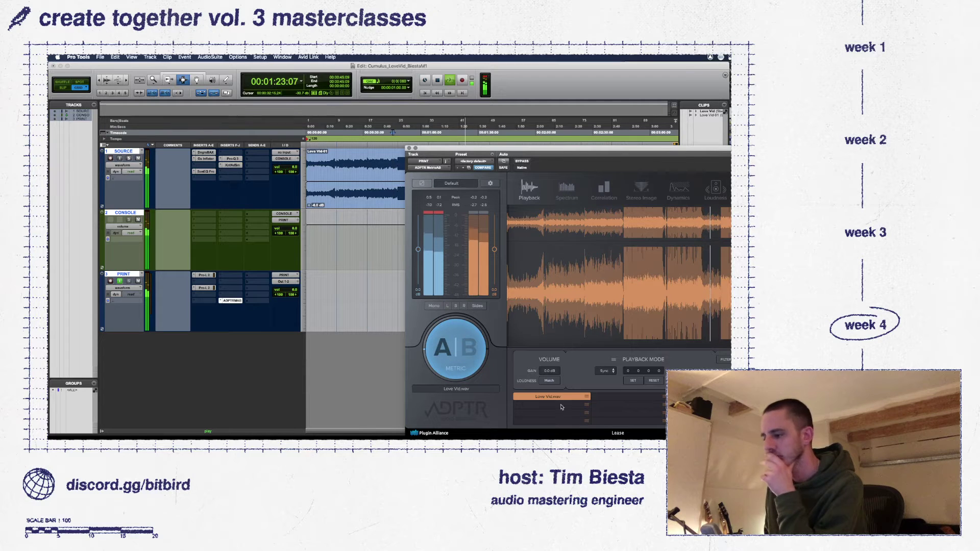
- Reset MetricAB's meters, lower the reference's gain to match loudness, and compare both versions again before closing it
left_click(440, 213)
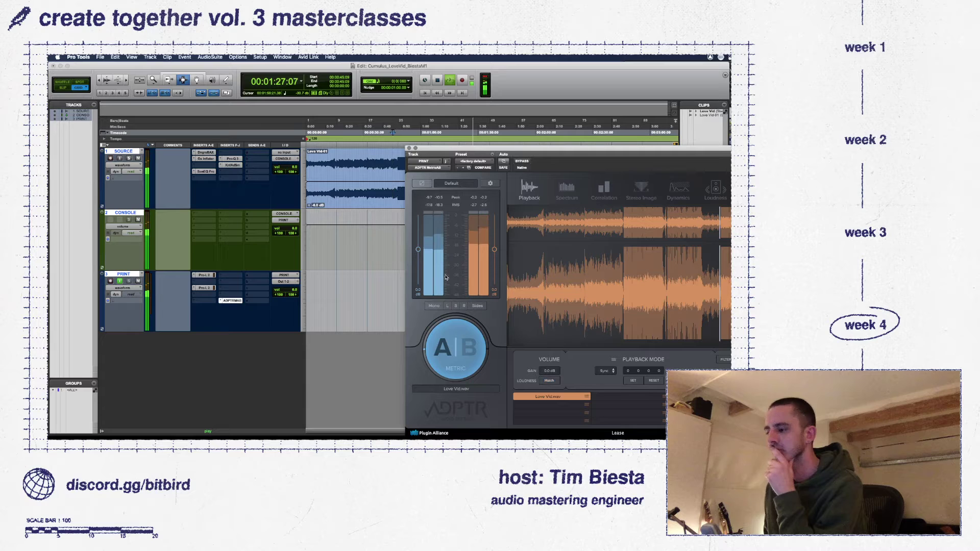
left_click(473, 348)
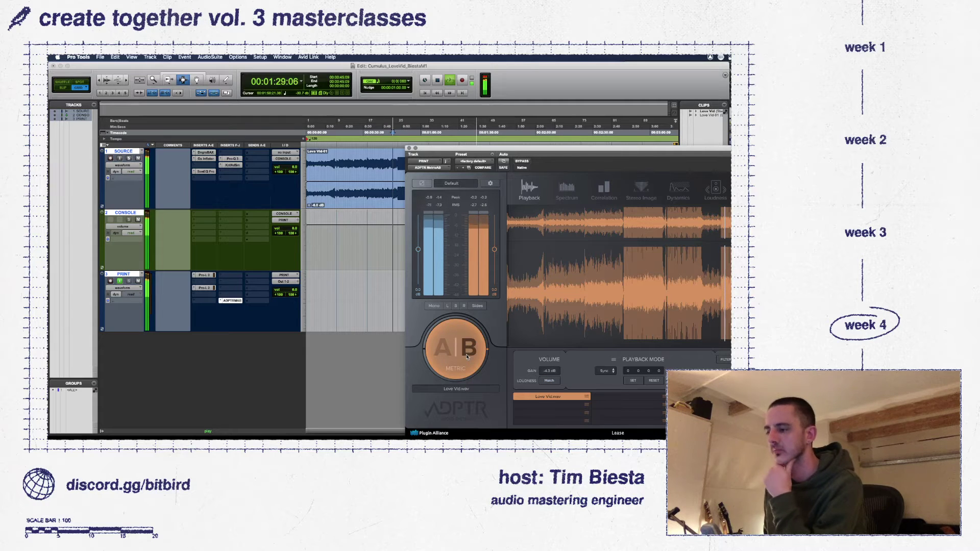
left_click(467, 357)
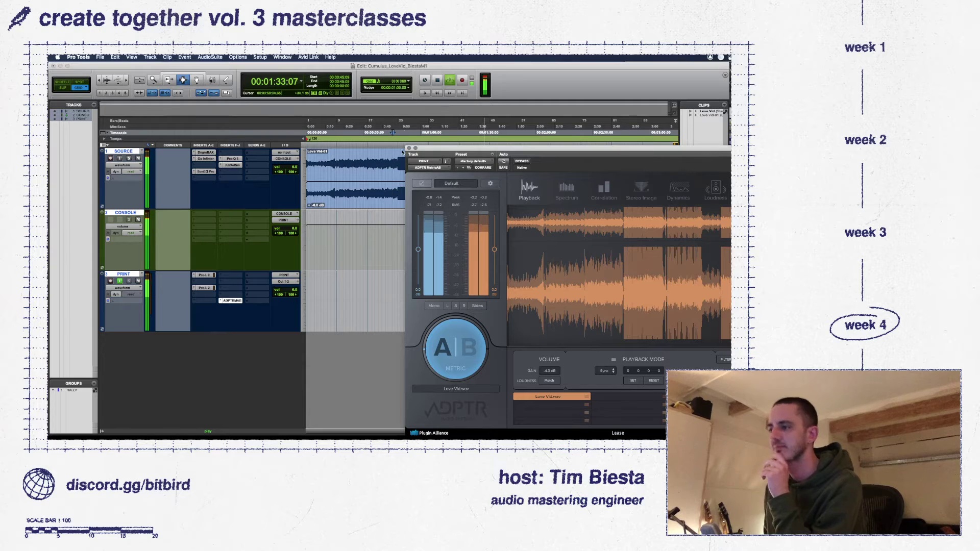
left_click(409, 148)
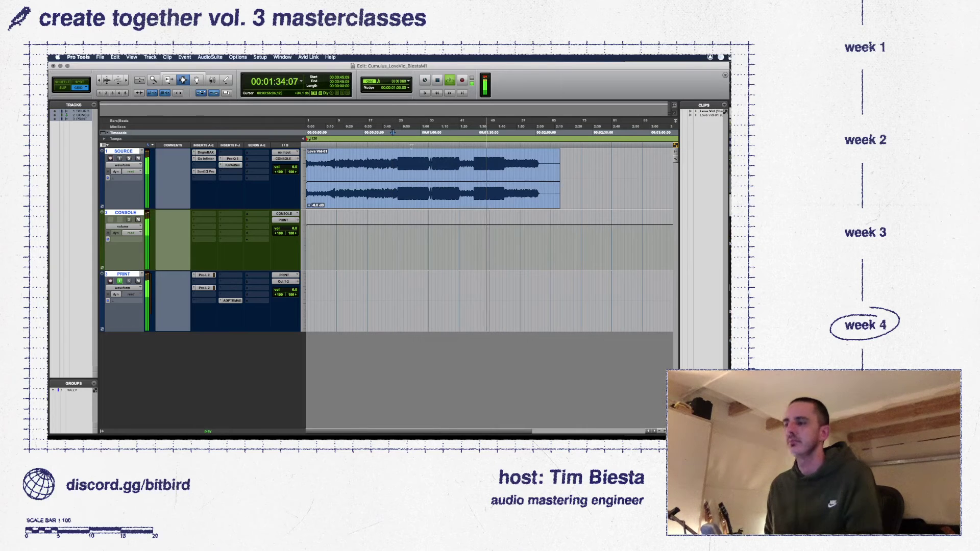
- Insert soothe after the Knif Soma on the SOURCE track and load its "Ear friendly top on master" preset
left_click(228, 173)
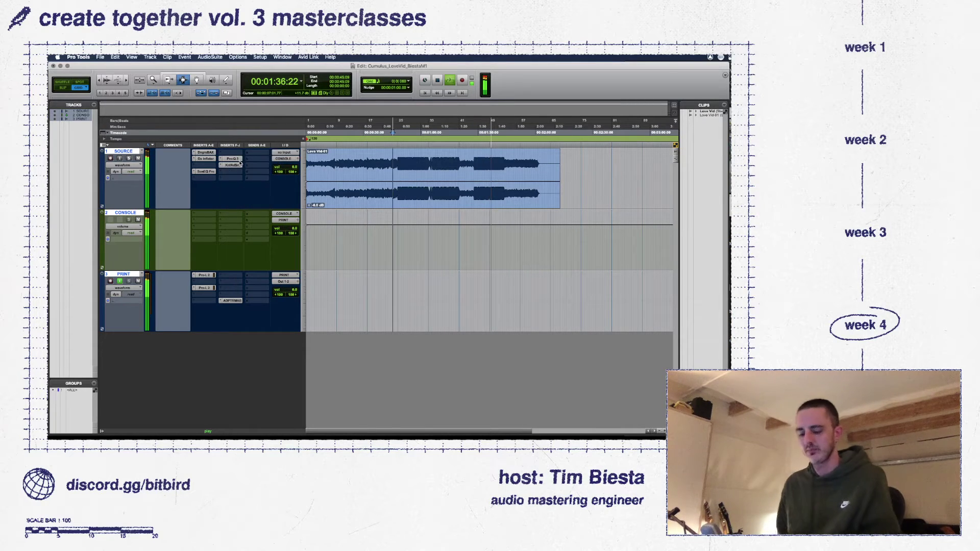
left_click(240, 164)
key("Escape")
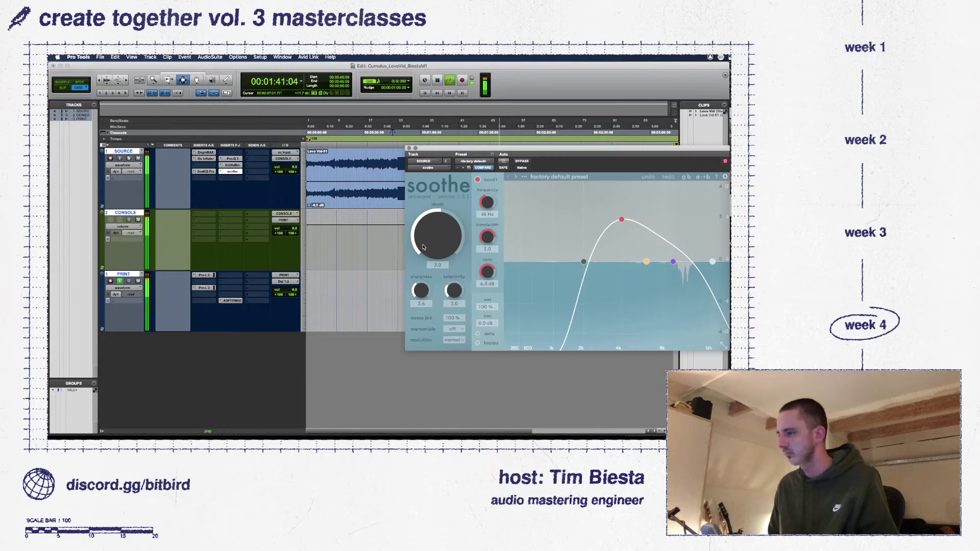
left_click(571, 178)
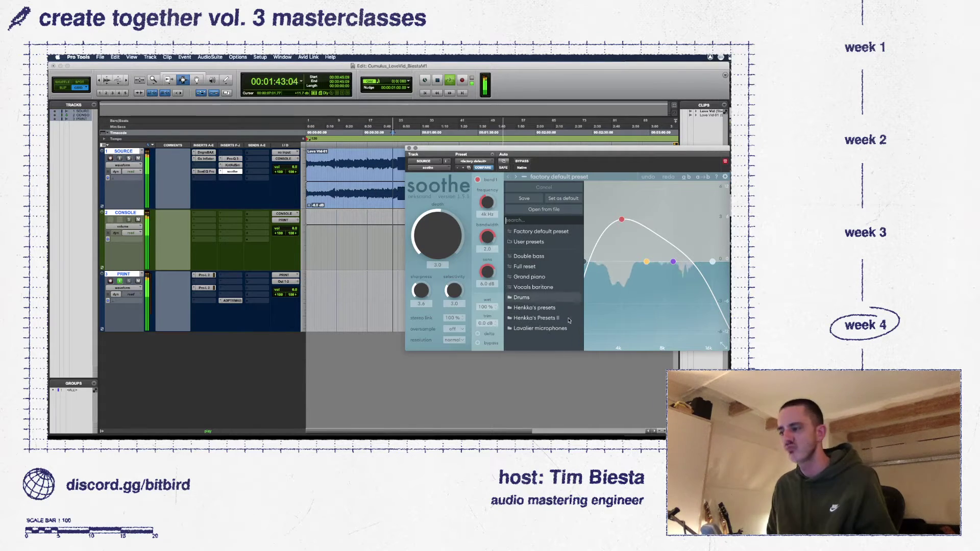
mouse_move(521, 318)
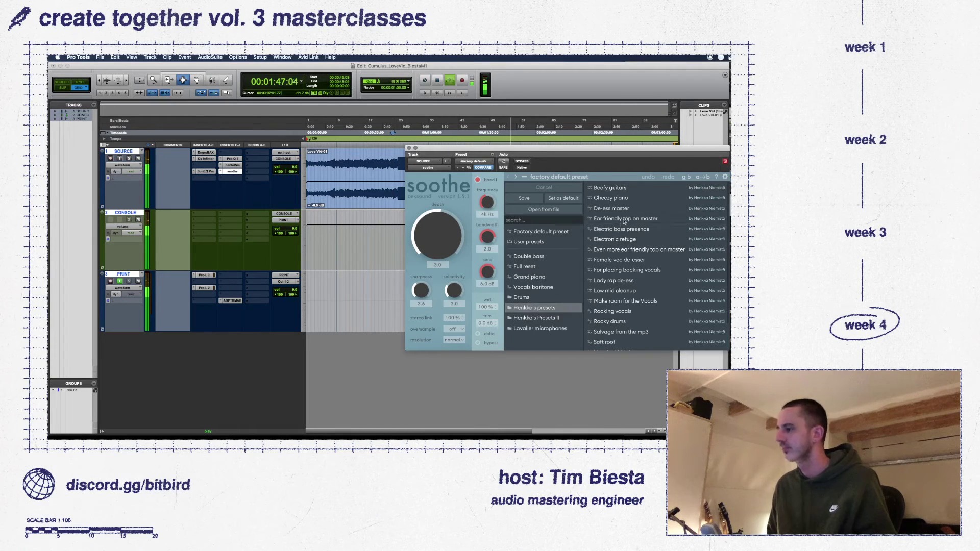
left_click(625, 219)
left_click(489, 287)
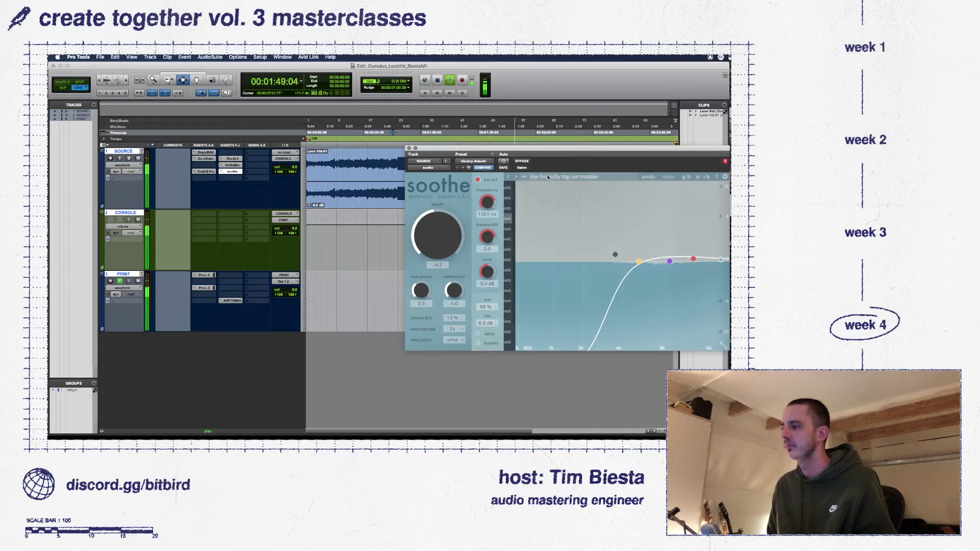
- Lower soothe's low-cut frequency to about 248 Hz, move its window aside, and replay the song from about 45 seconds
left_click_drag(615, 254, 603, 254)
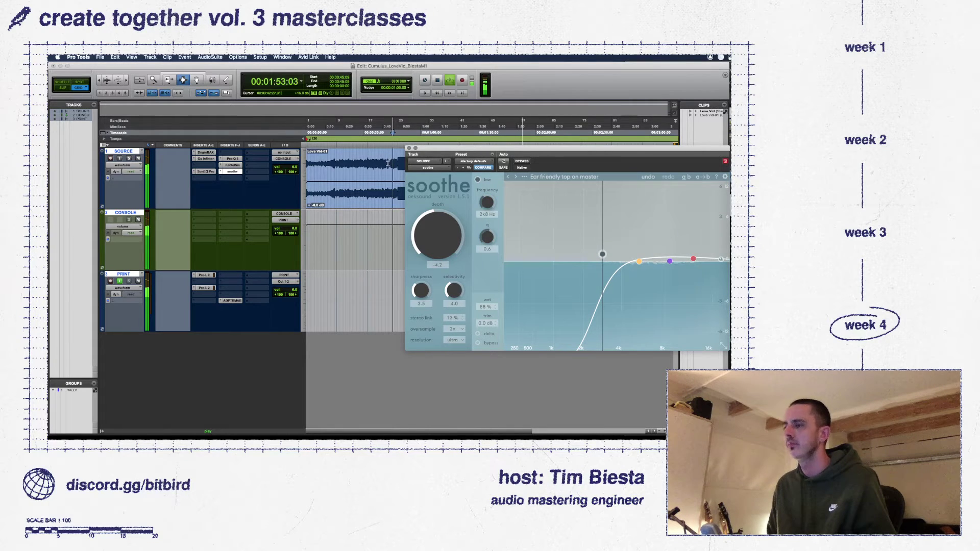
left_click_drag(430, 148, 372, 142)
key("space")
key("space")
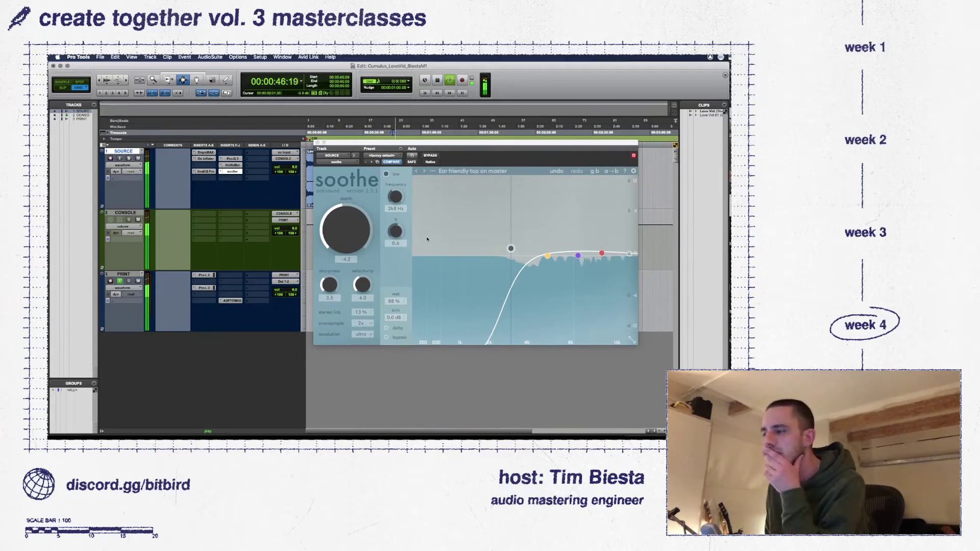
- Raise soothe's low-cut frequency to about 564 Hz while auditioning the delta signal, turn delta off, and close the plug-in
left_click(386, 328)
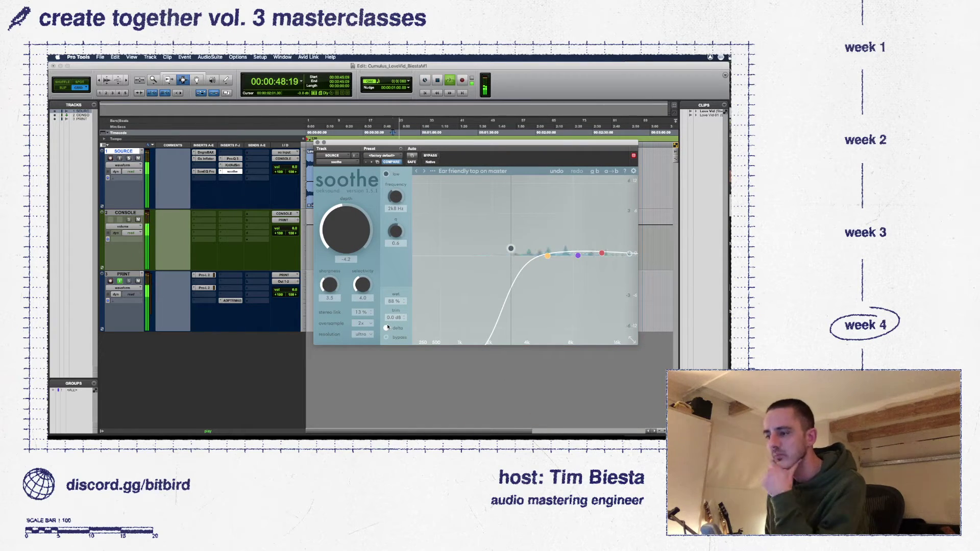
left_click_drag(511, 249, 550, 247)
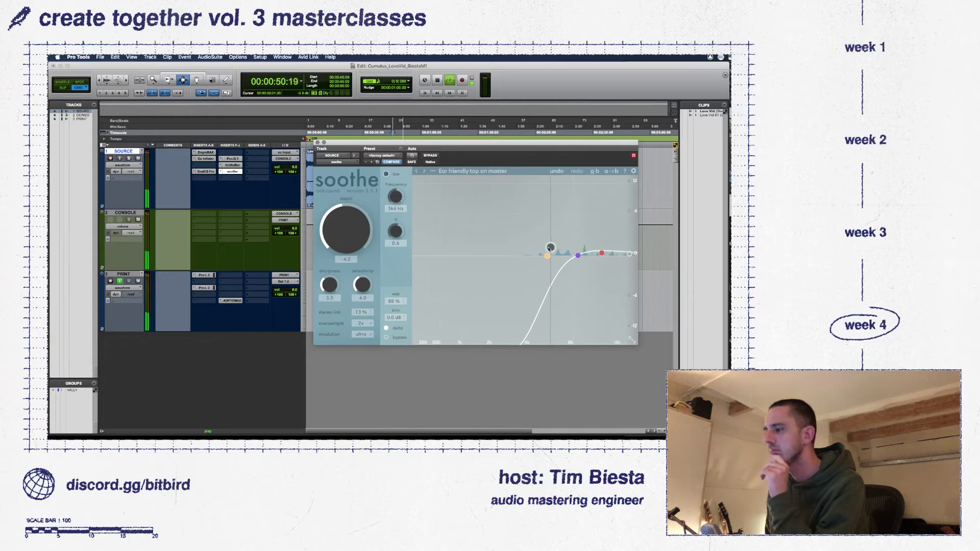
left_click(386, 329)
scroll(345, 229, "up", 3)
left_click(318, 143)
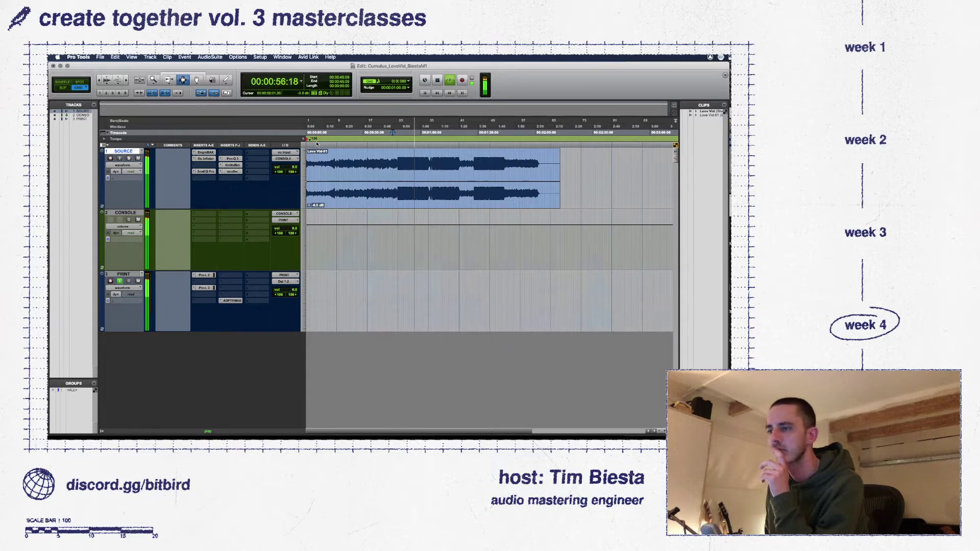
- Toggle the Oxford Inflator's effect off and on, set its curve to about -2.1, and fine-tune the effect amount
left_click(205, 159)
left_click(394, 287)
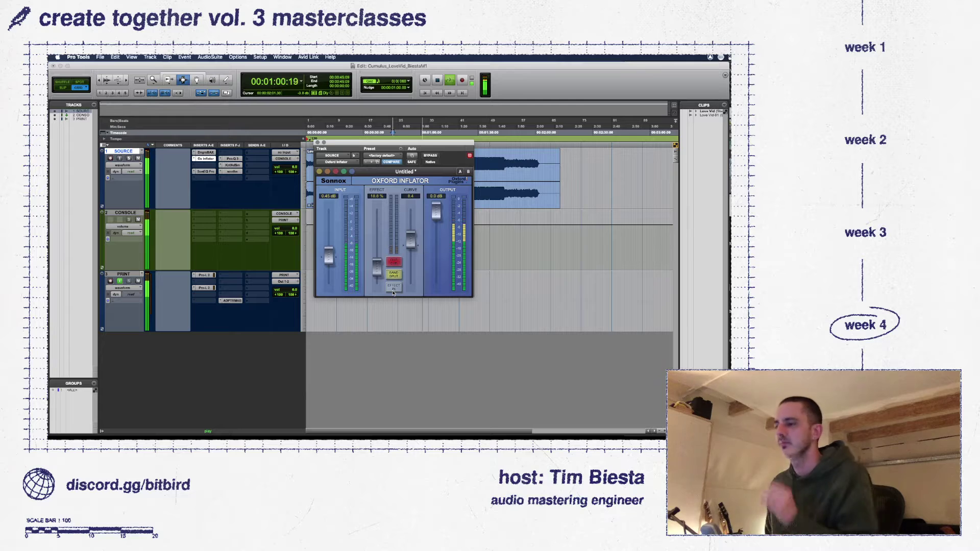
left_click(393, 289)
left_click_drag(411, 244, 382, 271)
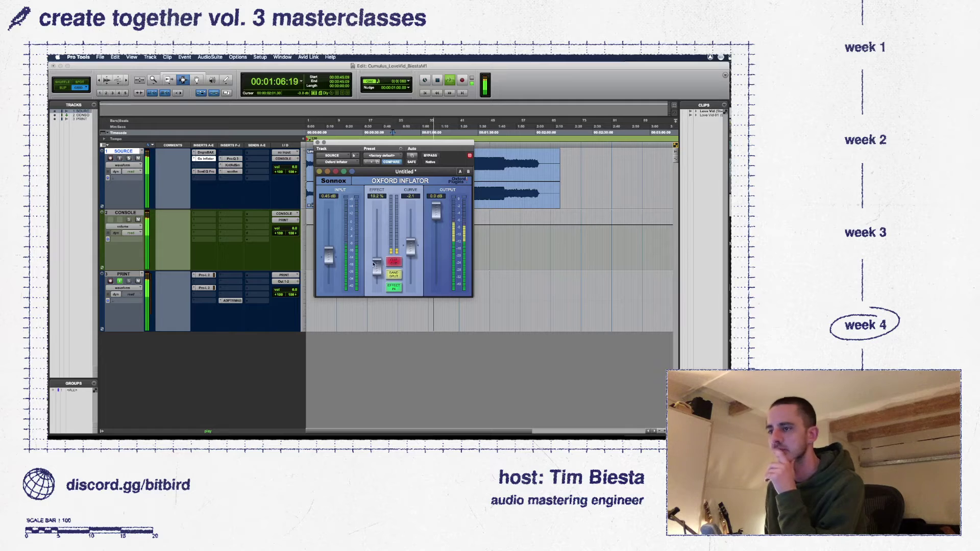
- Check the Knif Soma, return to the Oxford Inflator, and lower its output to about -1.05 dB
left_click(238, 166)
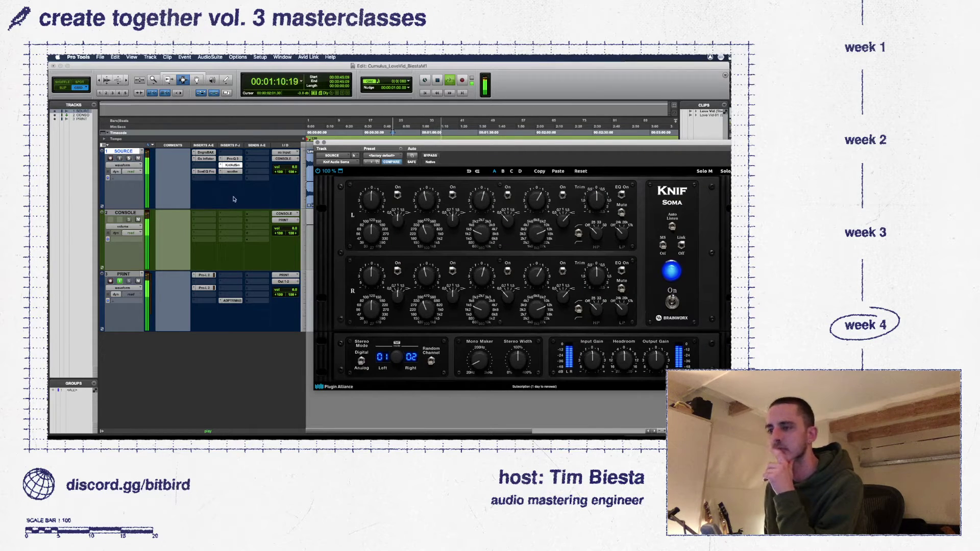
left_click(206, 159)
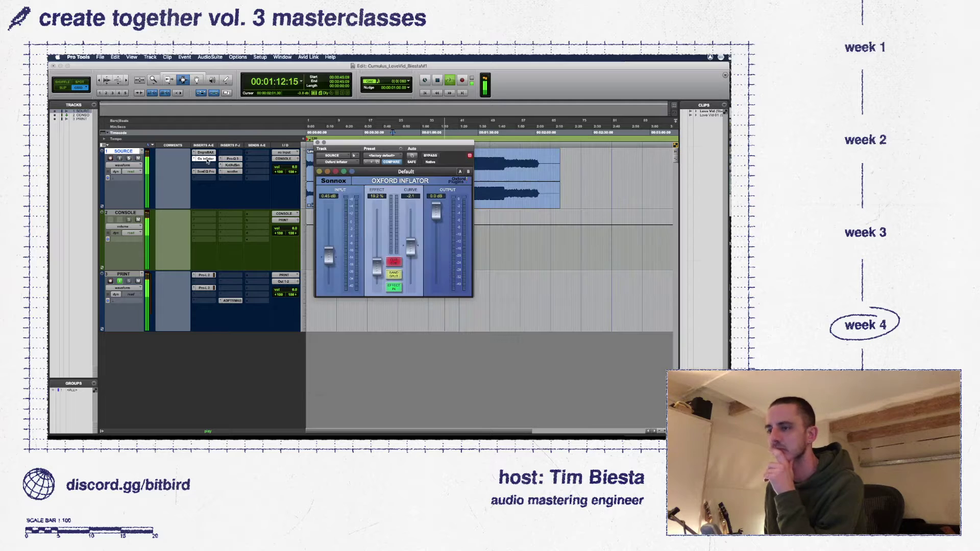
left_click_drag(438, 209, 437, 213)
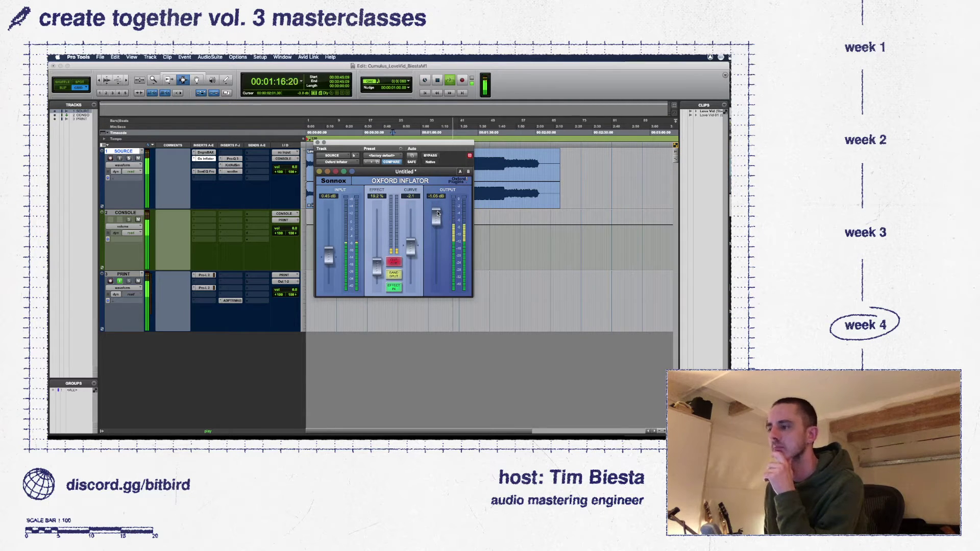
- Open the Pro-Q 3 on SOURCE and set its processing mode to Natural Phase
left_click(232, 159)
left_click(481, 427)
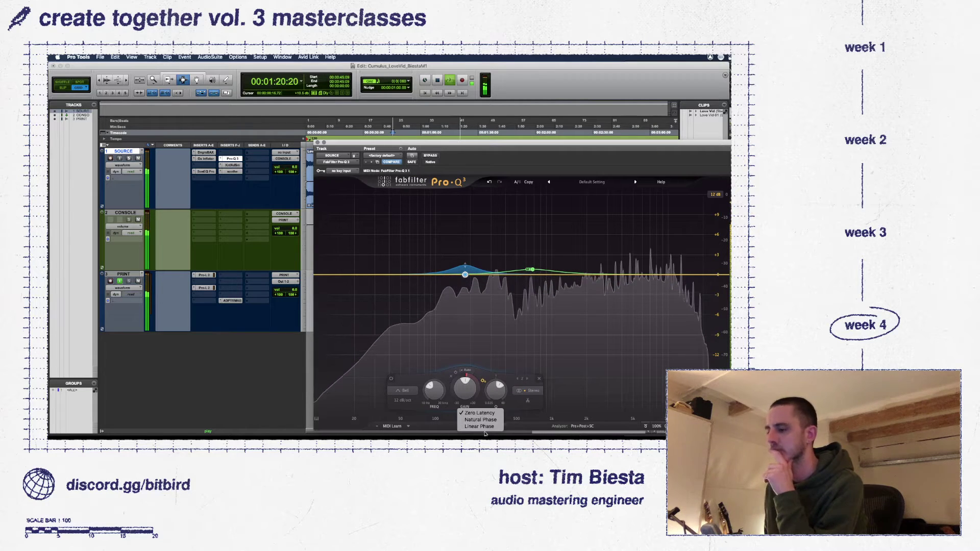
left_click(487, 421)
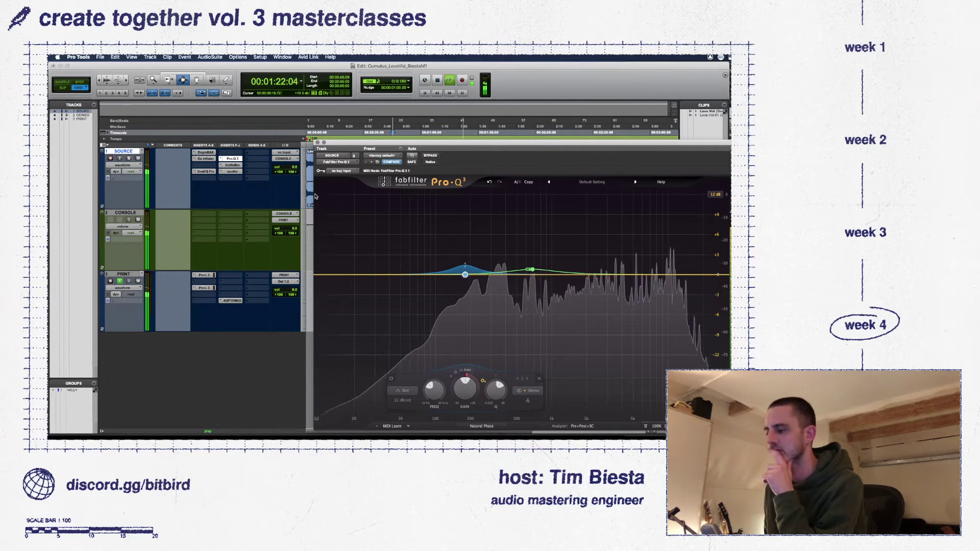
- Open the Knif Soma on SOURCE and adjust the frequencies of its third and fourth bands
left_click(233, 165)
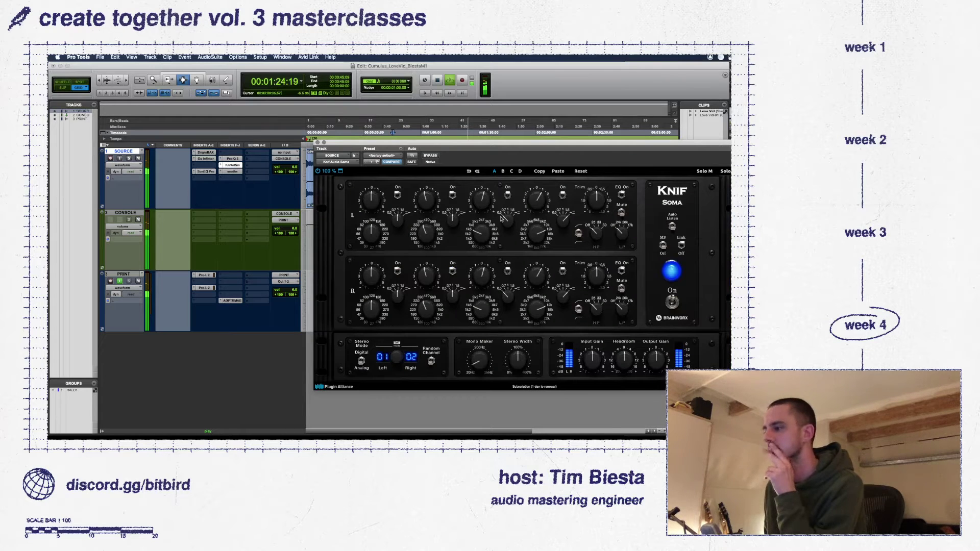
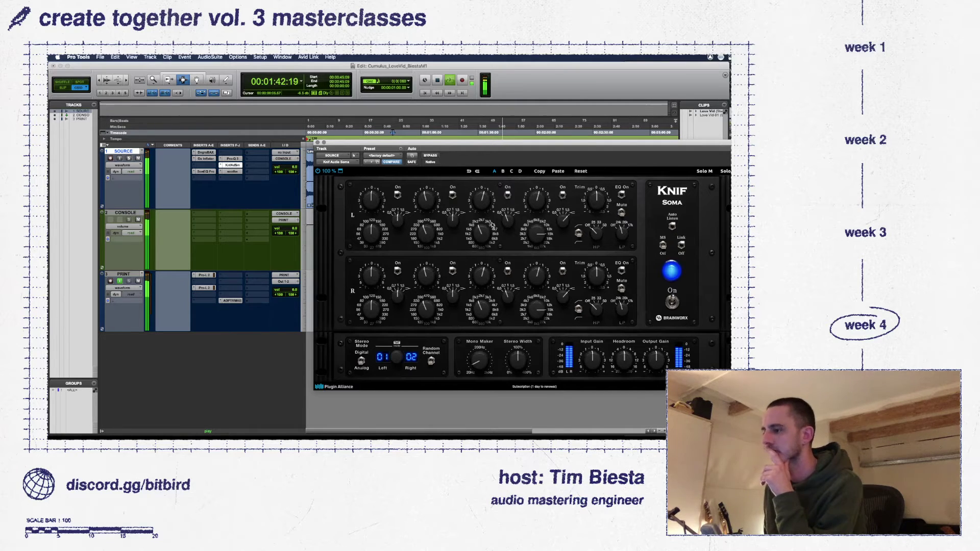
left_click_drag(492, 228, 493, 218)
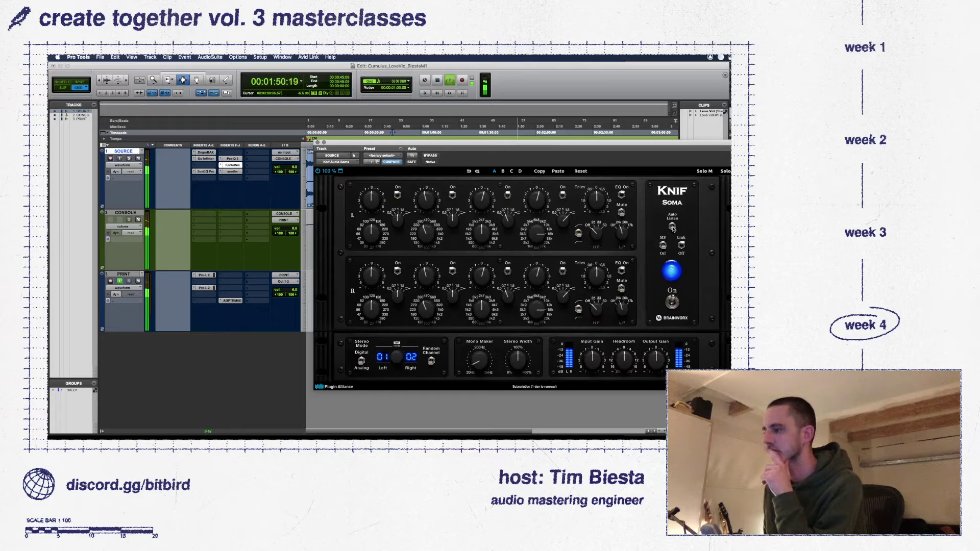
- Compare the master of the song's closing section with the Love Vid.wav reference in MetricAB on PRINT, and close the plug-in
left_click(232, 301)
left_click(351, 348)
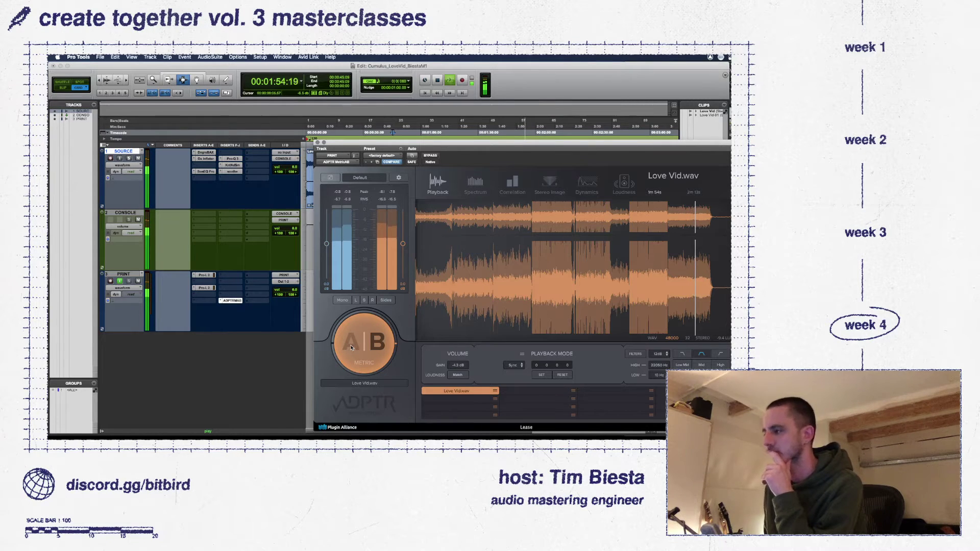
left_click(351, 348)
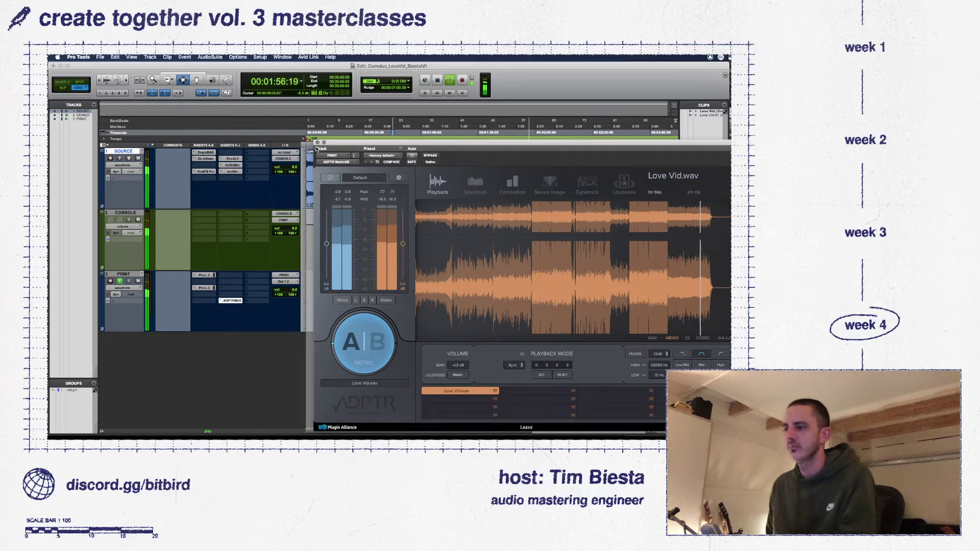
left_click(317, 143)
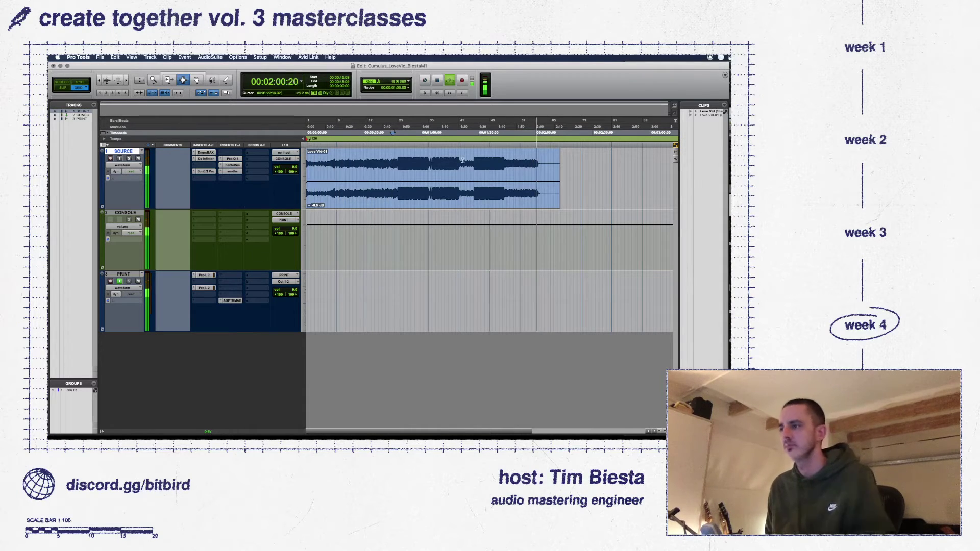
- Play from just before the first drop and compare the master repeatedly with Love Vid.wav in MetricAB, closing the plug-in when done
left_click(391, 178)
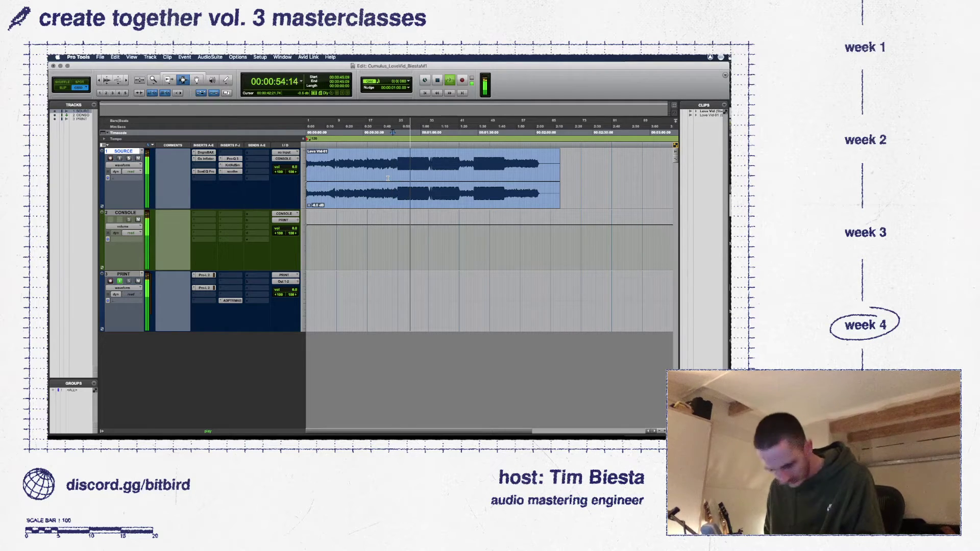
left_click(226, 299)
left_click(363, 360)
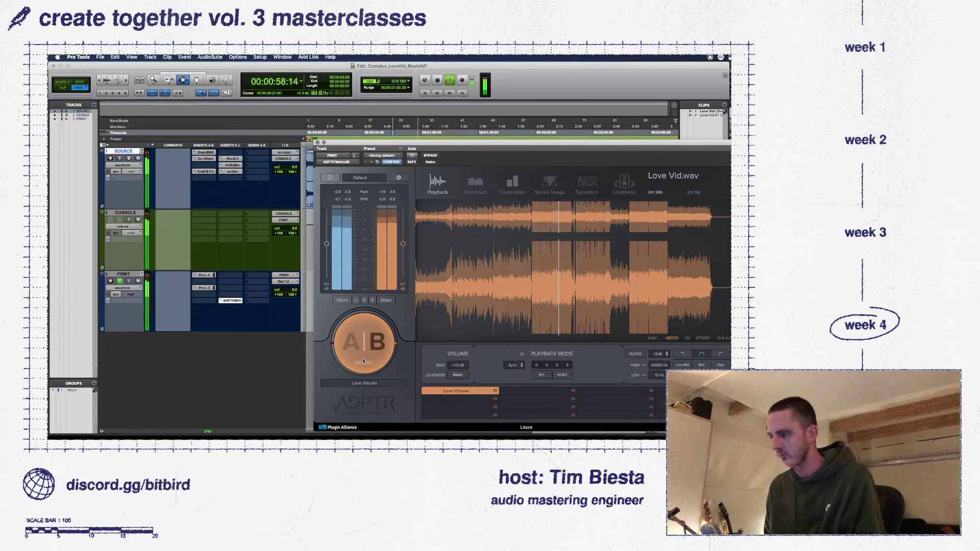
left_click(364, 359)
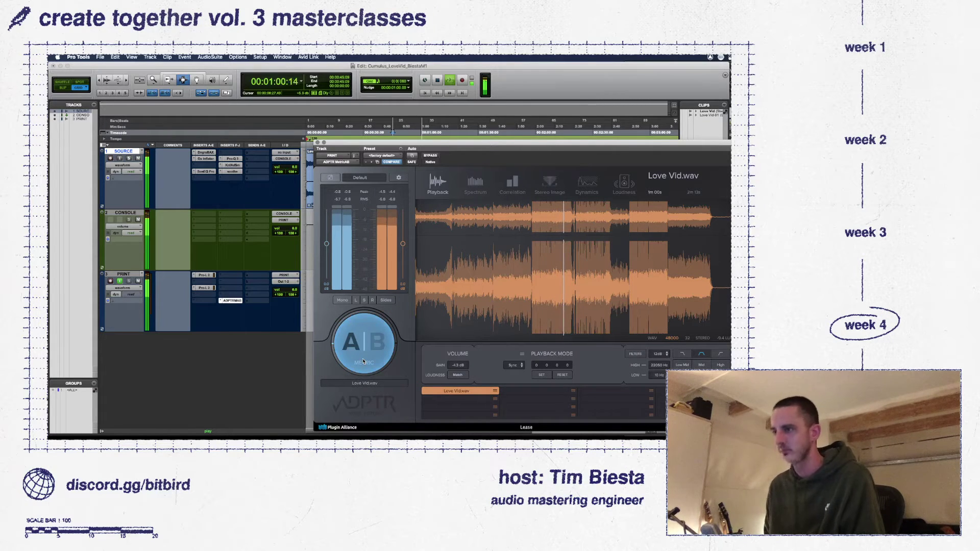
left_click(363, 360)
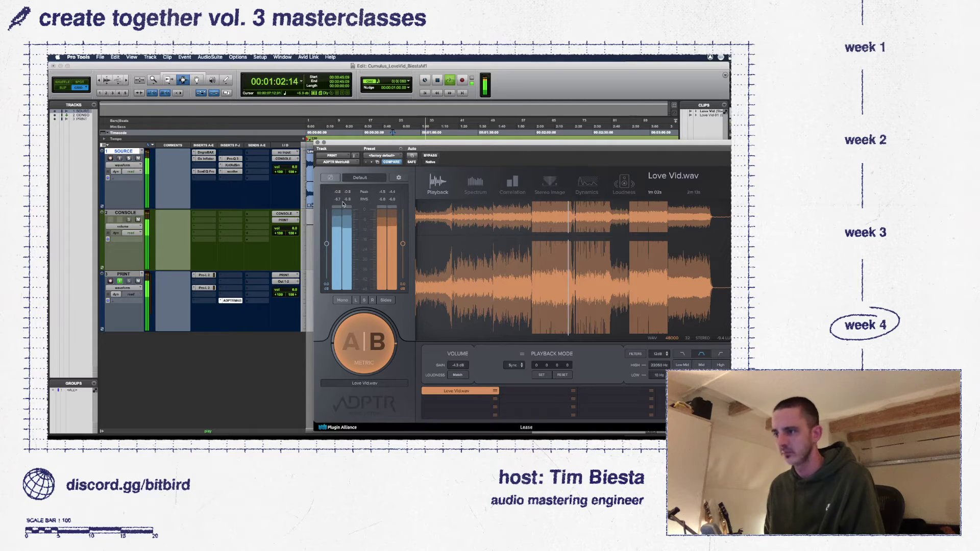
left_click(363, 342)
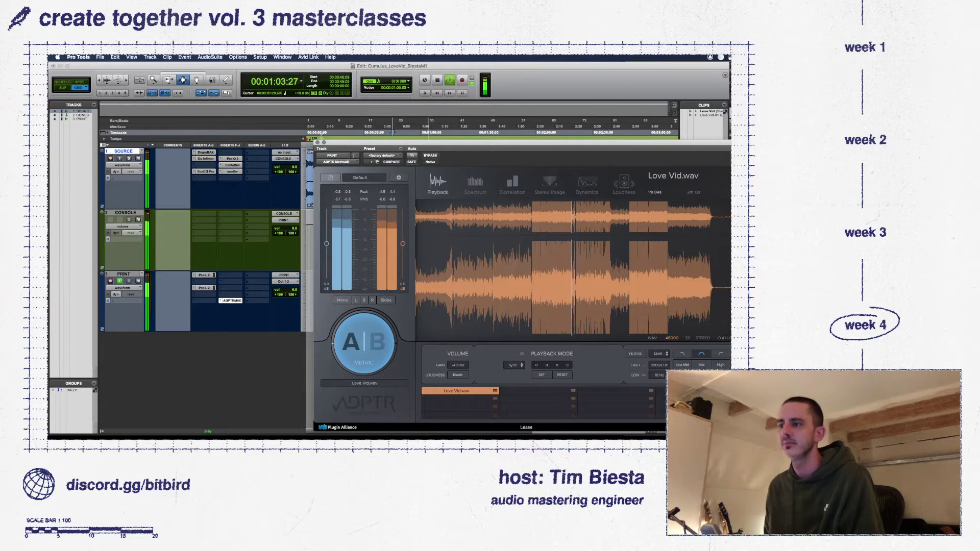
left_click(317, 143)
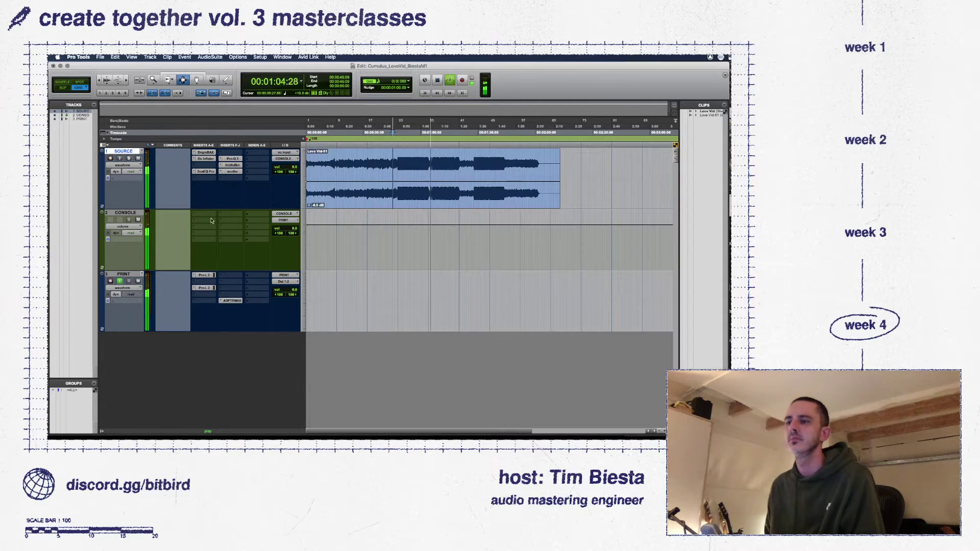
- Open the SonEQ Pro on SOURCE, adjust its low-mid gain and frequency, and set the drive to about 2.8
left_click(207, 170)
left_click_drag(404, 192, 403, 188)
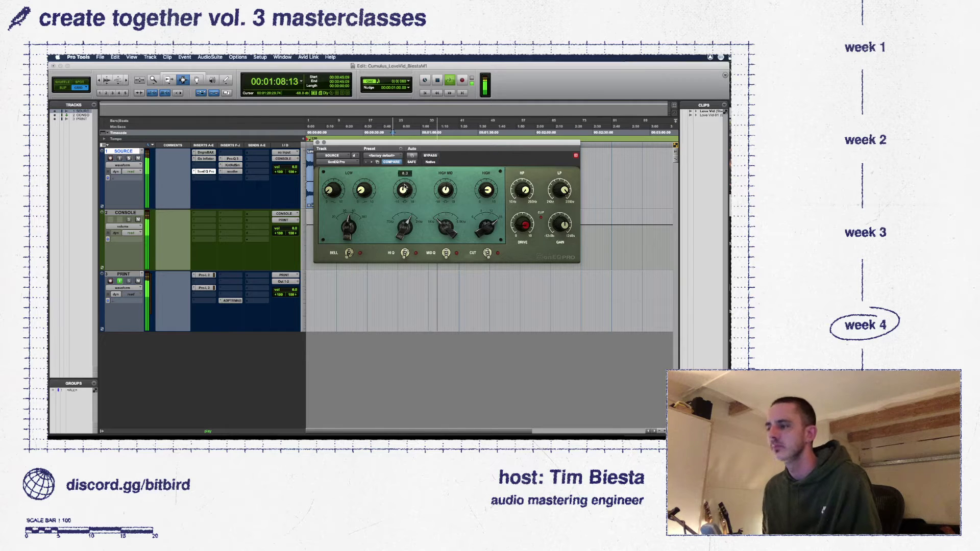
left_click_drag(401, 240, 404, 263)
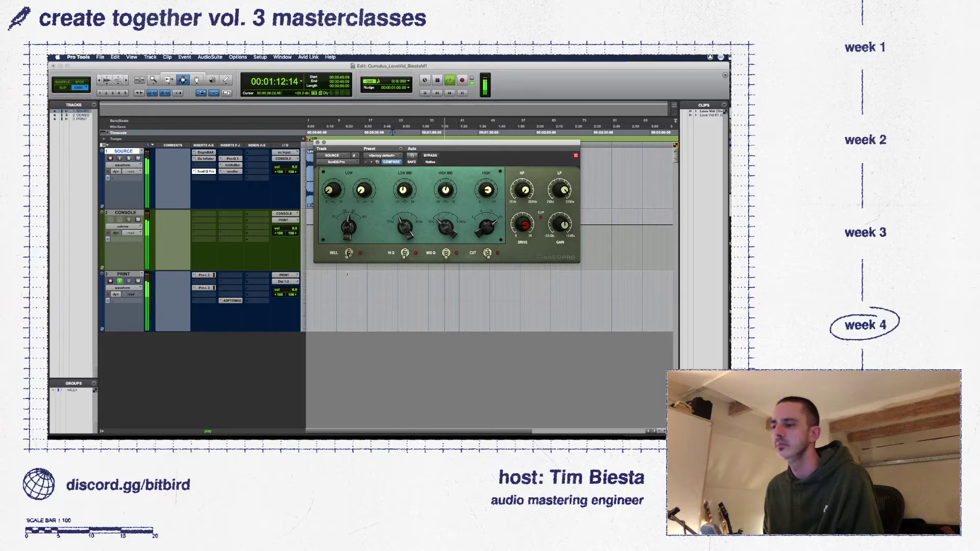
mouse_move(526, 226)
left_mouse_down()
mouse_move(529, 149)
mouse_move(524, 213)
left_mouse_up()
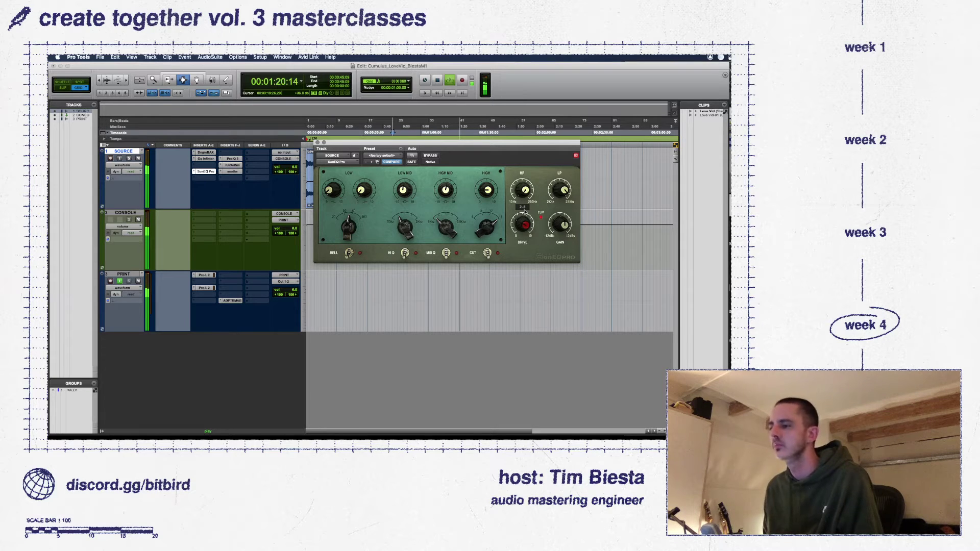
- Select the first drop on the SOURCE clip, about 0:47 to 1:04, and loop it with the SonEQ Pro window moved below the waveform
key("space")
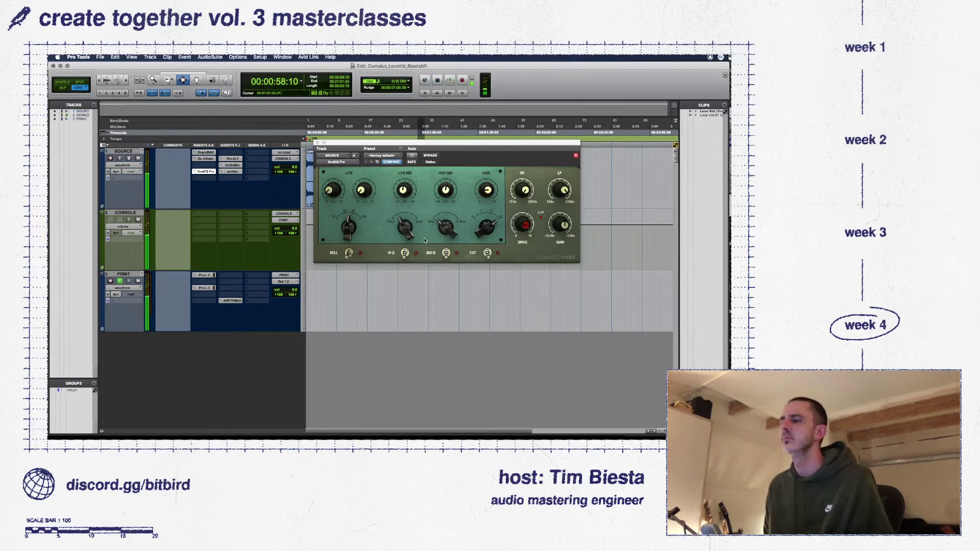
left_click_drag(417, 142, 466, 233)
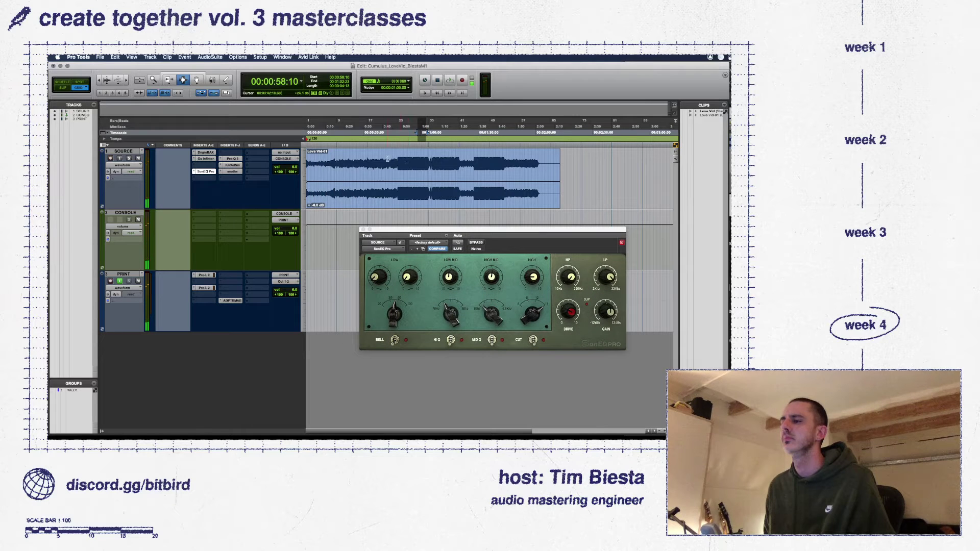
left_click_drag(396, 166, 430, 166)
key("space")
left_click_drag(436, 230, 441, 193)
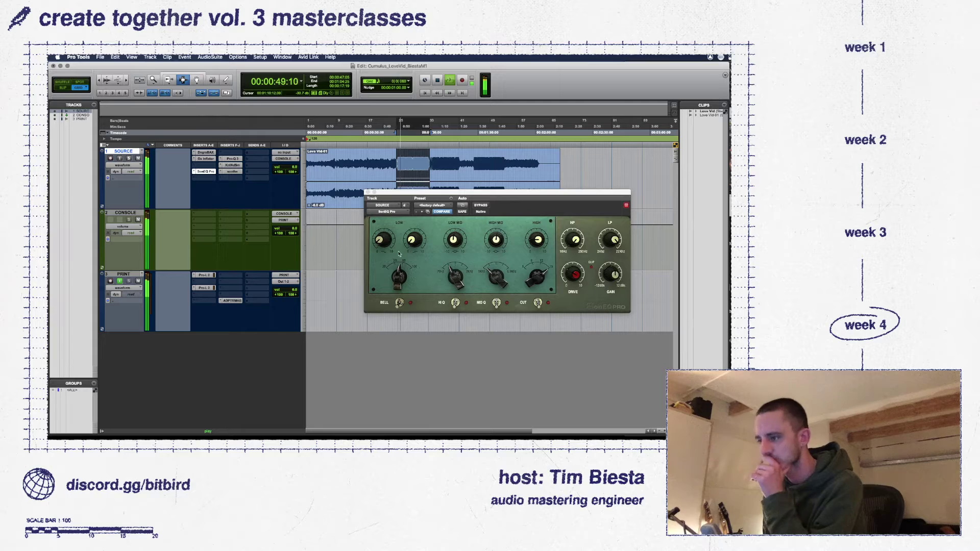
- Raise the SonEQ Pro's low boost to about 1.7 and fine-tune its low-mid gain
left_click_drag(415, 236, 416, 223)
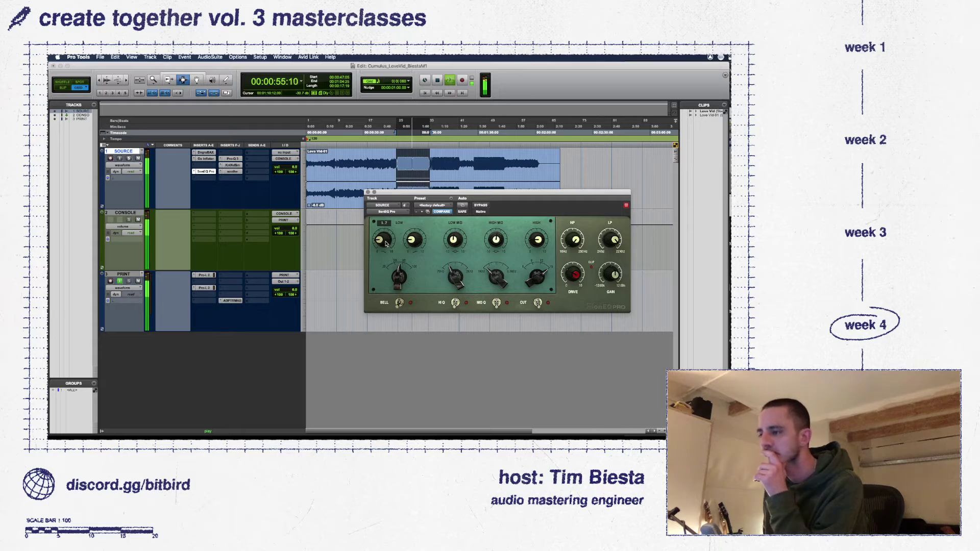
left_click(458, 242)
mouse_move(458, 242)
left_mouse_down()
mouse_move(456, 227)
mouse_move(458, 239)
left_mouse_up()
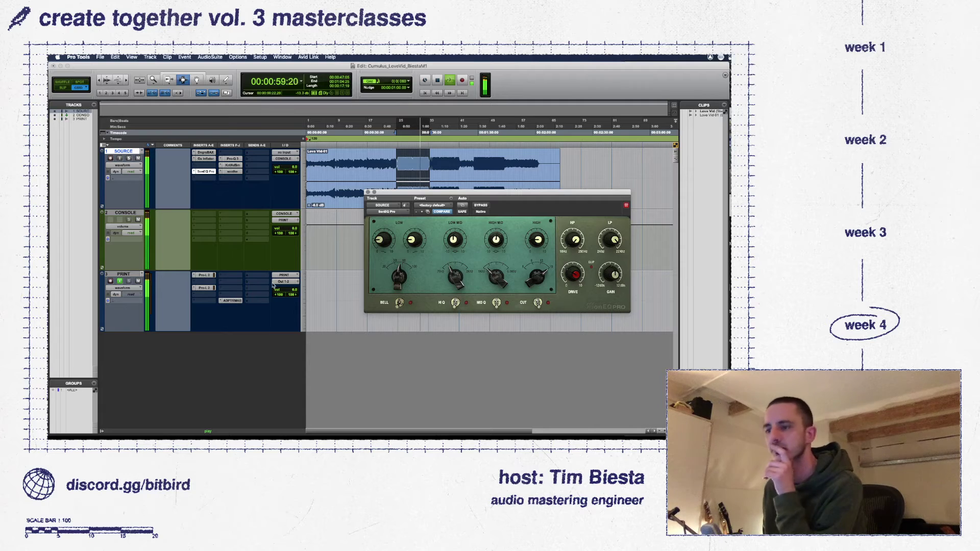
- Compare the looped drop with the Love Vid.wav reference in MetricAB on PRINT, repositioning its window for full view and closing it when done
left_click(233, 301)
left_click(423, 405)
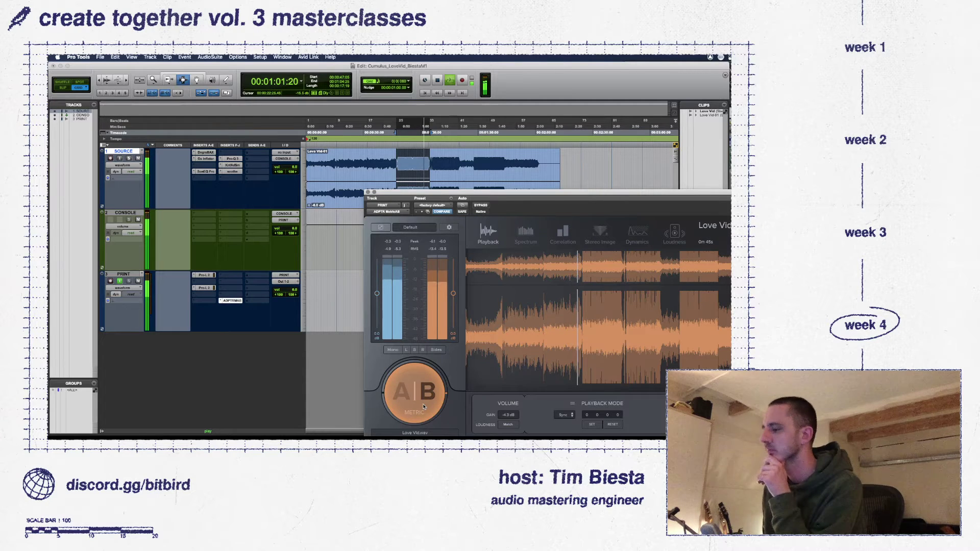
left_click_drag(517, 196, 510, 147)
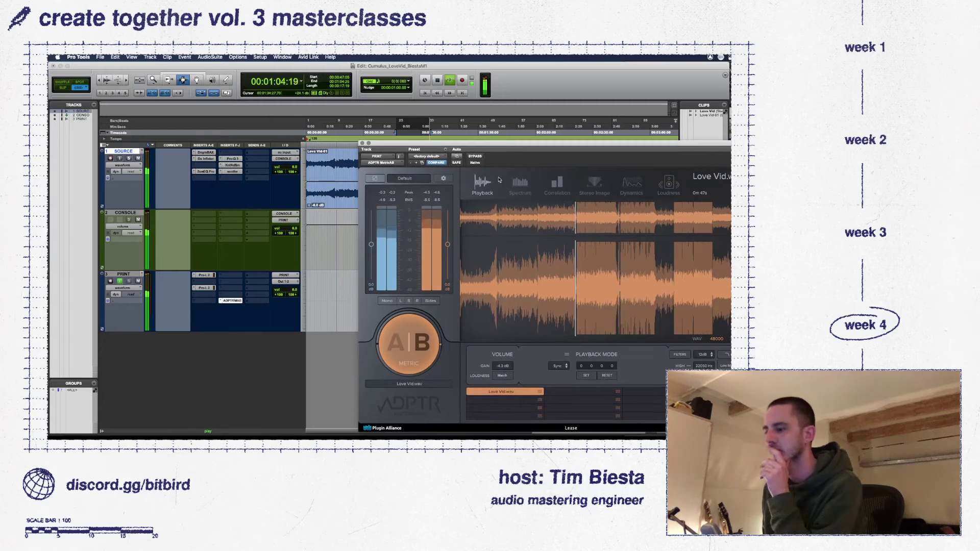
left_click(419, 346)
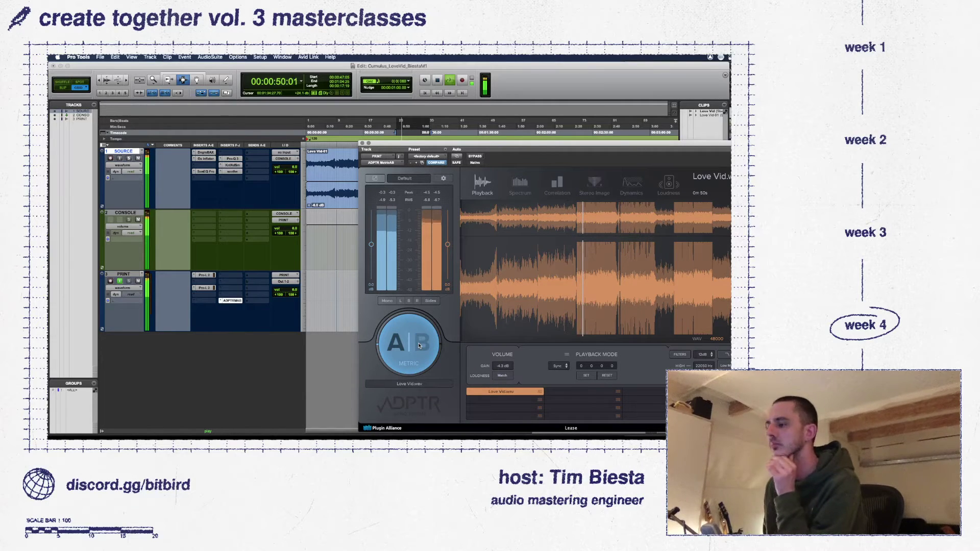
left_click(419, 346)
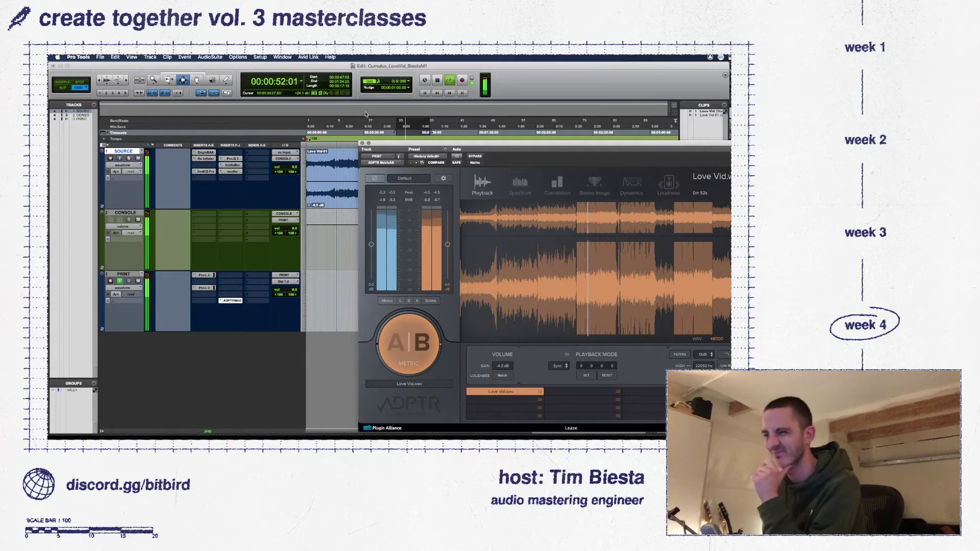
left_click(428, 360)
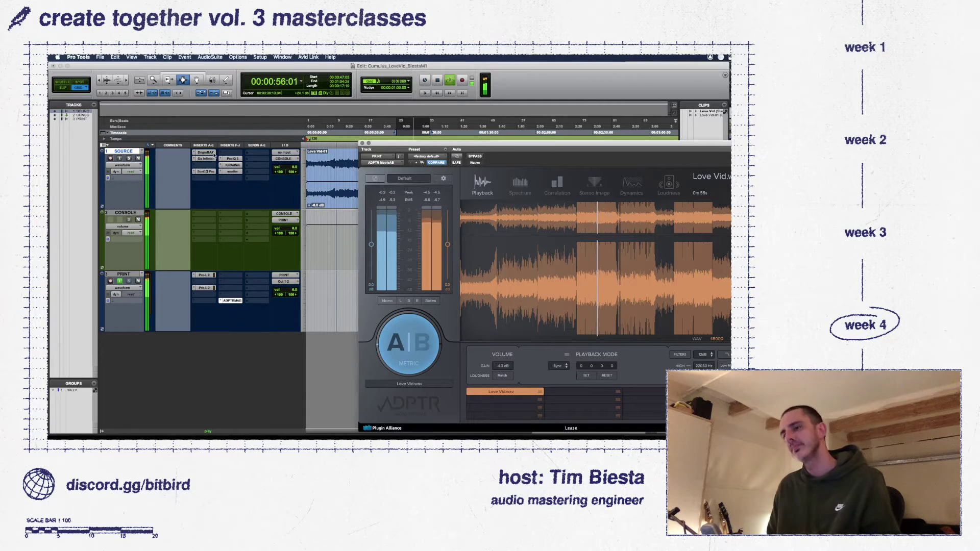
left_click(362, 144)
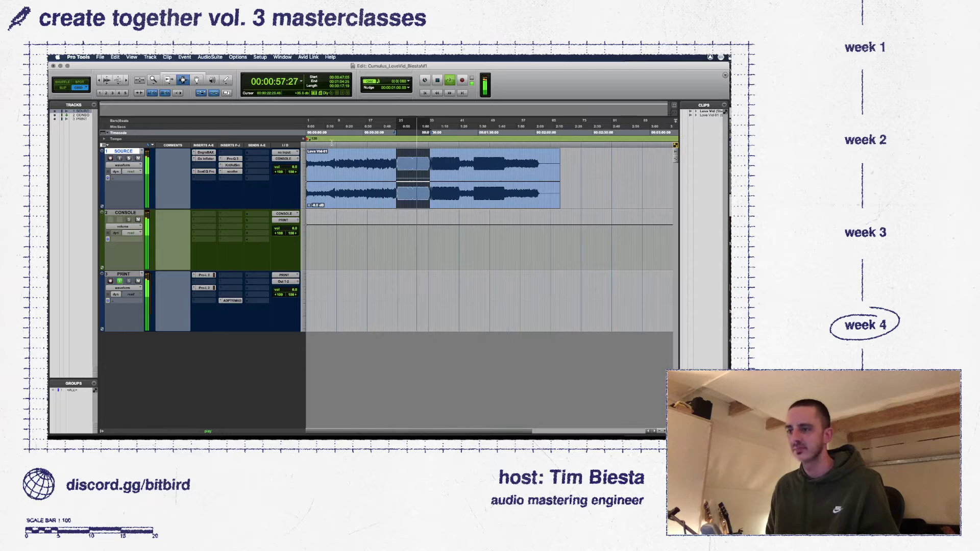
- Add a Pro-Q 3 band on SOURCE at about 1675 Hz with a 1.02 dB boost and a narrower Q of about 1.478
left_click(241, 160)
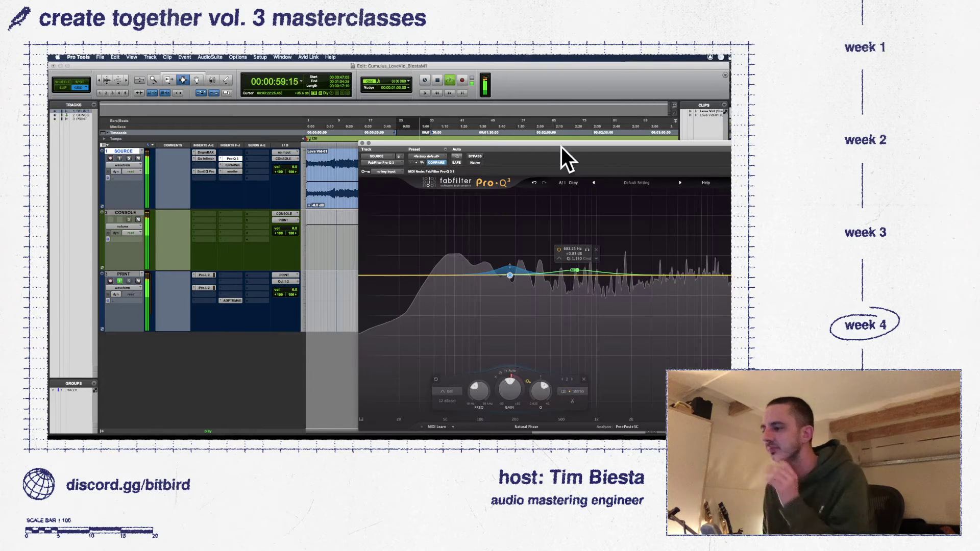
left_click(655, 271)
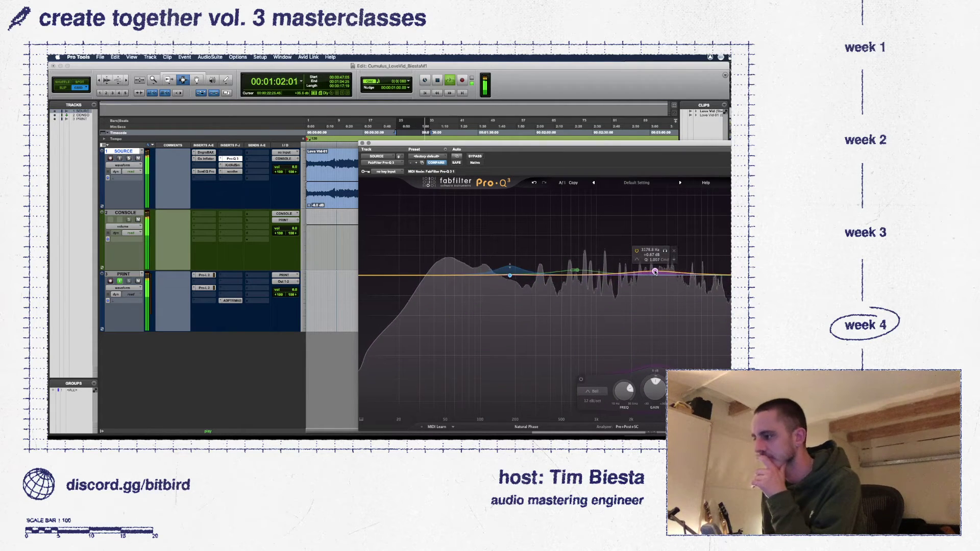
left_click_drag(655, 271, 623, 269)
scroll(633, 265, "down", 2)
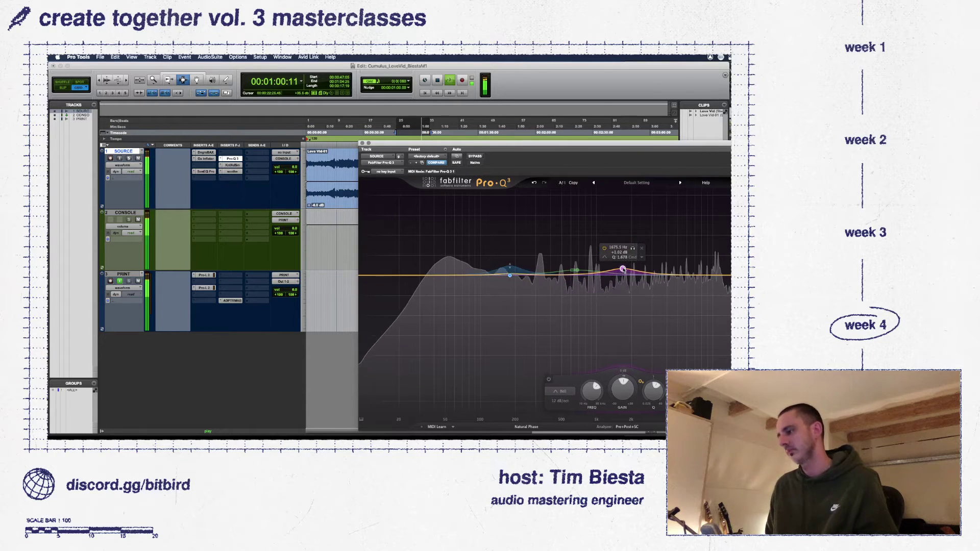
- Open the Knif Soma on SOURCE and readjust its third and fourth bands
left_click(228, 166)
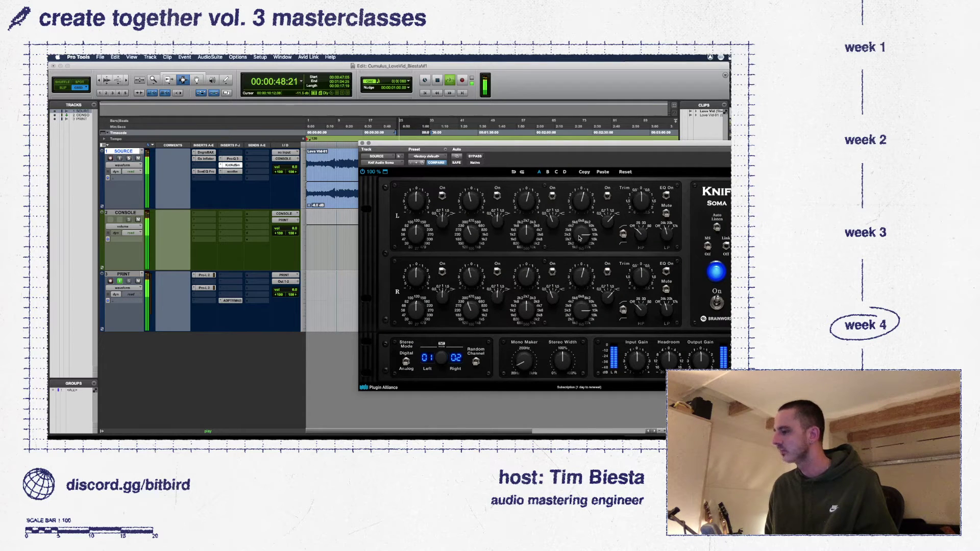
left_click_drag(523, 200, 527, 216)
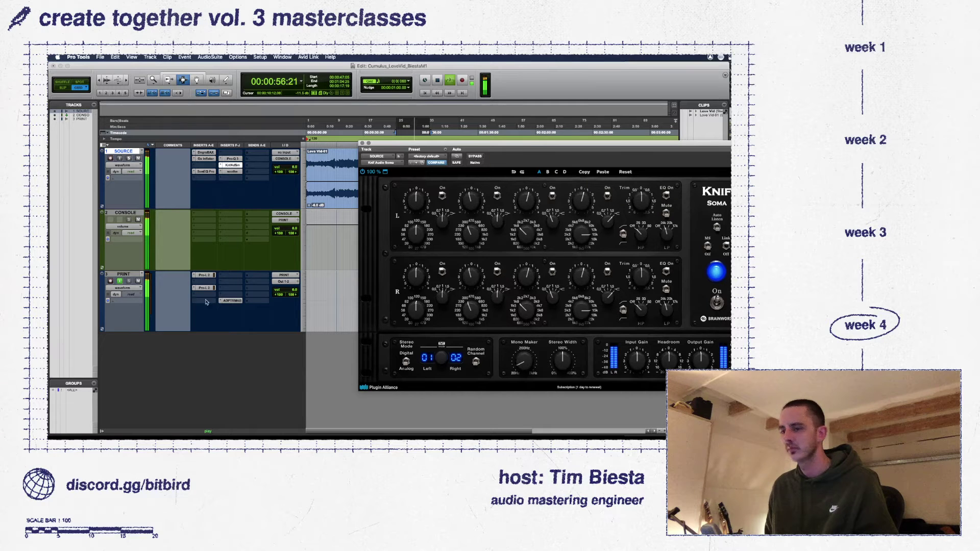
- Open the Dangerous BAX EQ on SOURCE and fine-tune its high-frequency shelf and low cut
left_click(207, 153)
left_click_drag(539, 212, 571, 204)
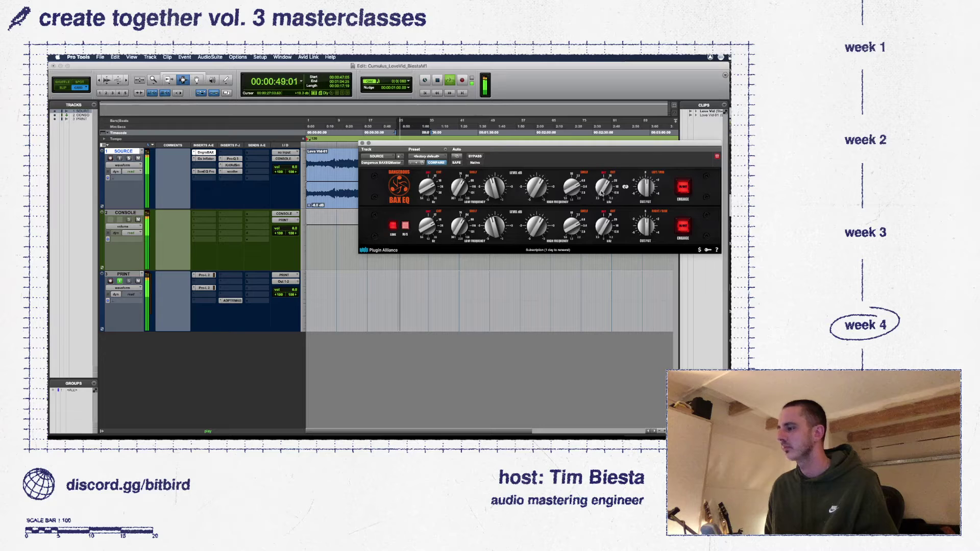
left_click_drag(430, 184, 431, 184)
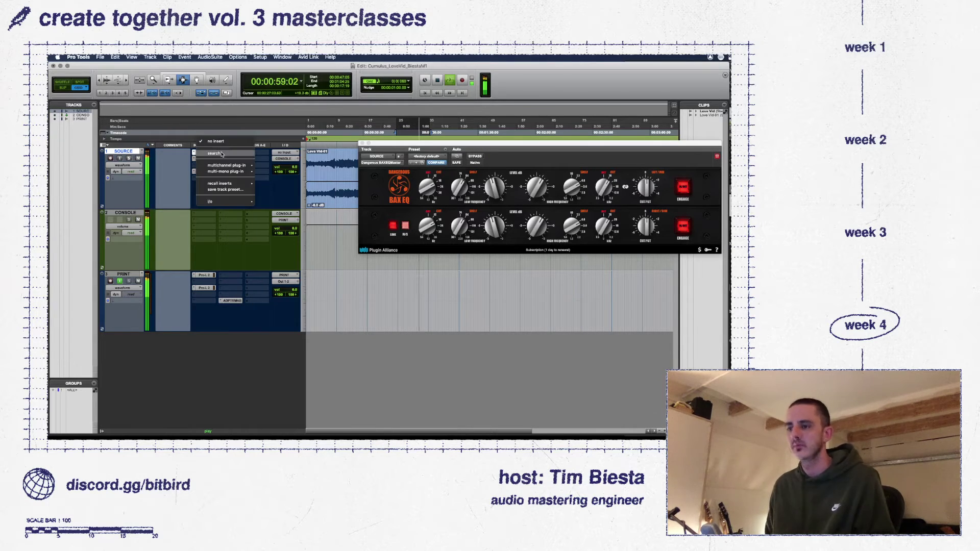
- Search the plug-ins for bx_digital and insert bx_digital V3 (stereo) in the third insert slot of SOURCE
left_click(222, 154)
type("bx_dig")
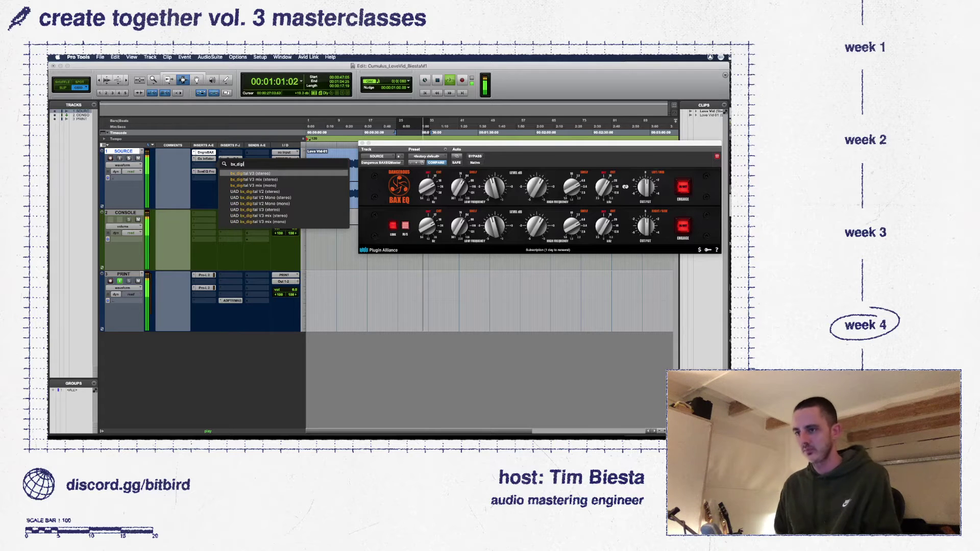
type("i")
key("Escape")
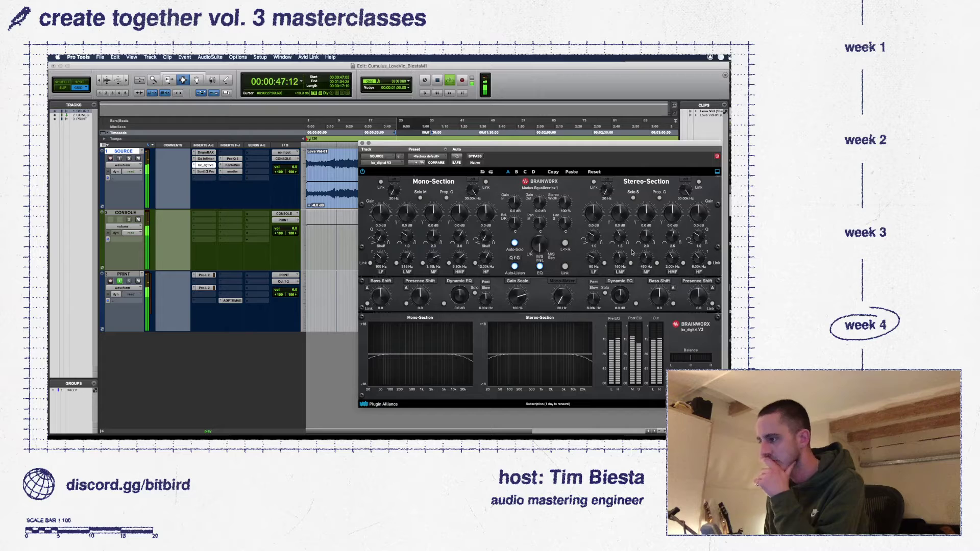
- Make a slight low-mid cut in bx_digital V3's Stereo-Section and a gentle high-mid boost in its Mono-Section on SOURCE
left_click_drag(620, 259, 622, 255)
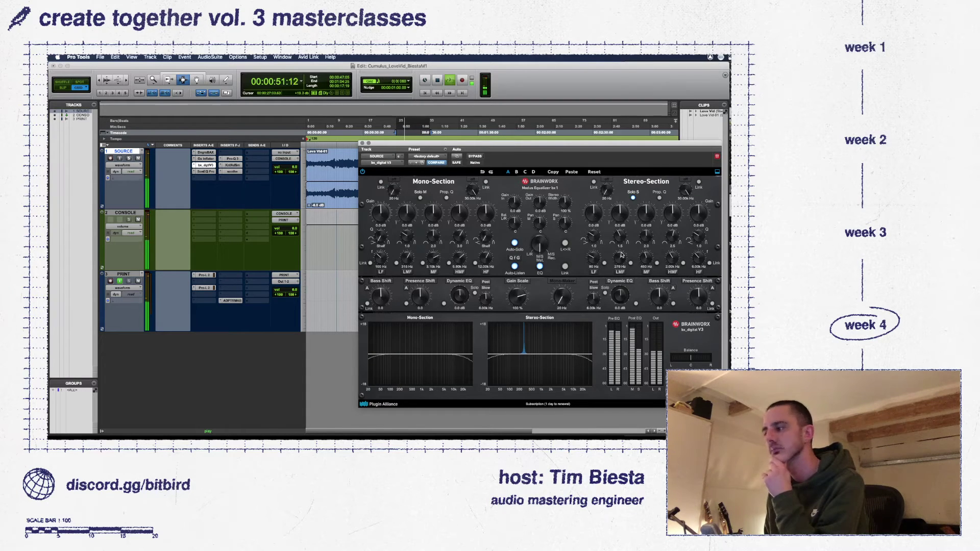
left_click_drag(650, 215, 621, 215)
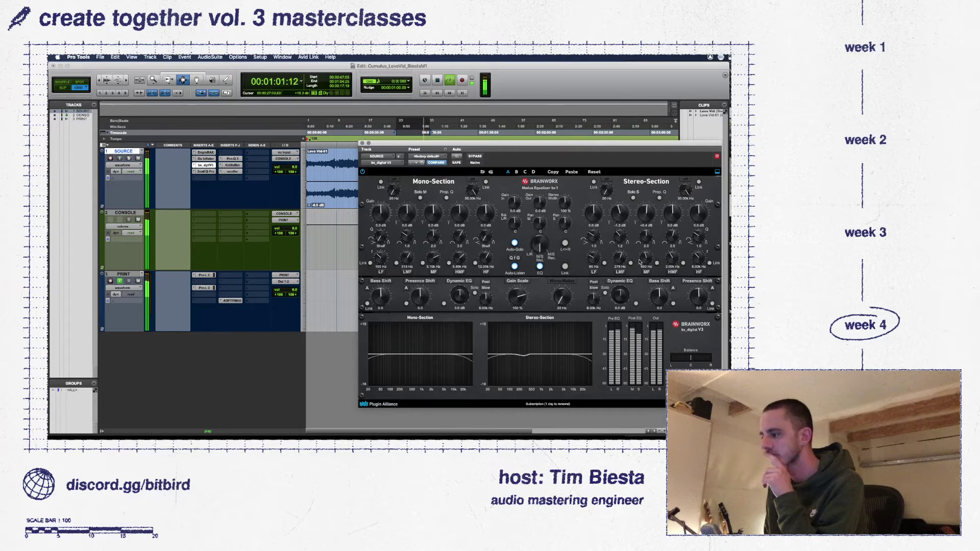
left_click_drag(460, 266, 463, 271)
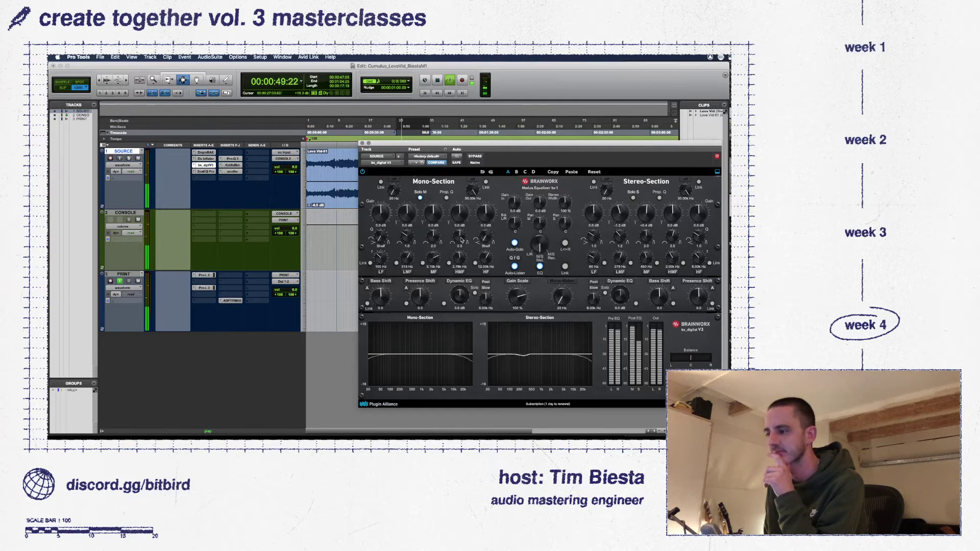
mouse_move(463, 217)
left_mouse_down()
mouse_move(461, 239)
mouse_move(461, 213)
mouse_move(464, 222)
left_mouse_up()
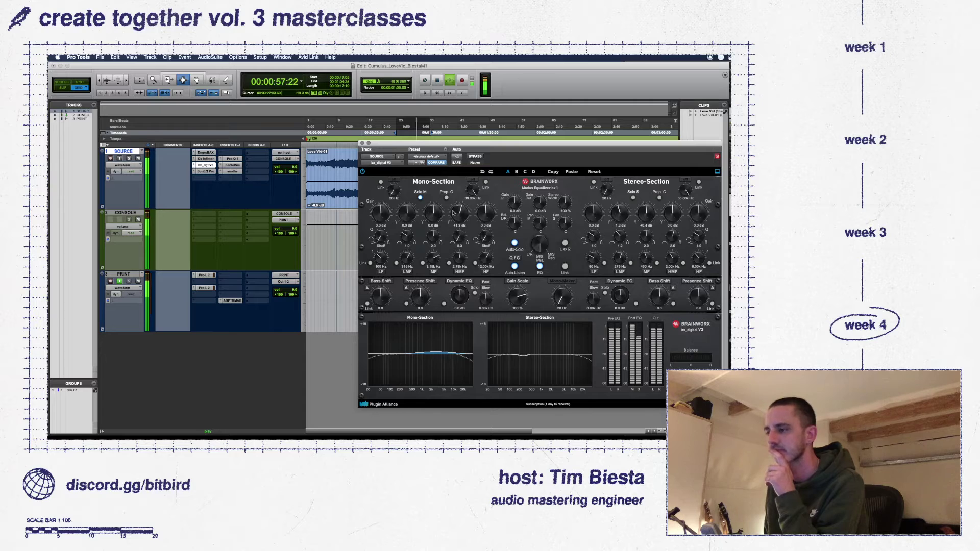
left_click(362, 144)
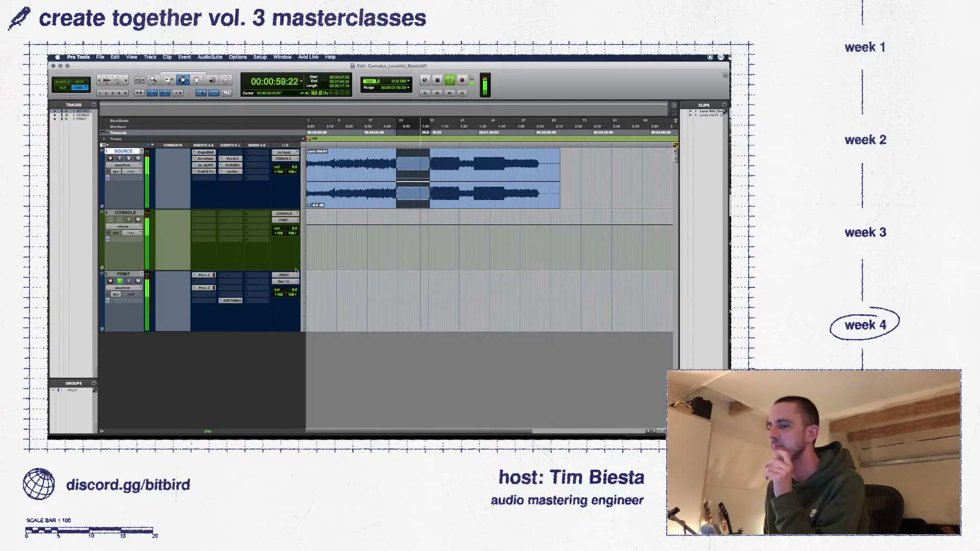
- Compare the processed master repeatedly with the Love Vid.wav reference in MetricAB on PRINT over the looped section
left_click(232, 300)
left_click(400, 351)
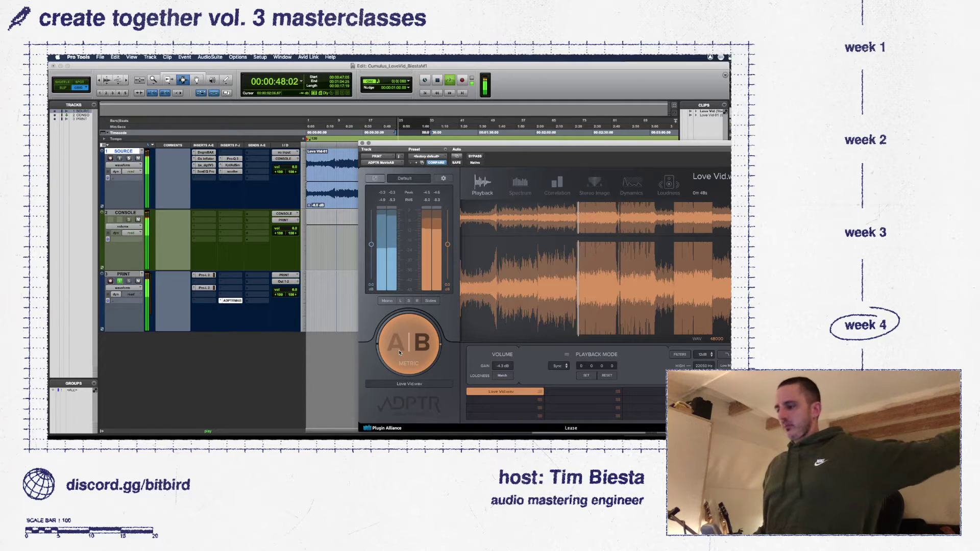
left_click(400, 353)
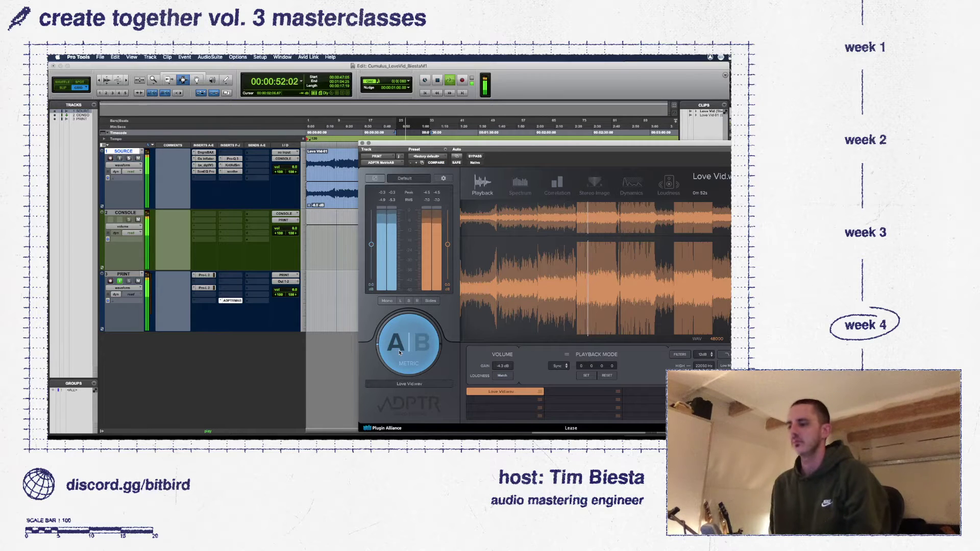
left_click(401, 353)
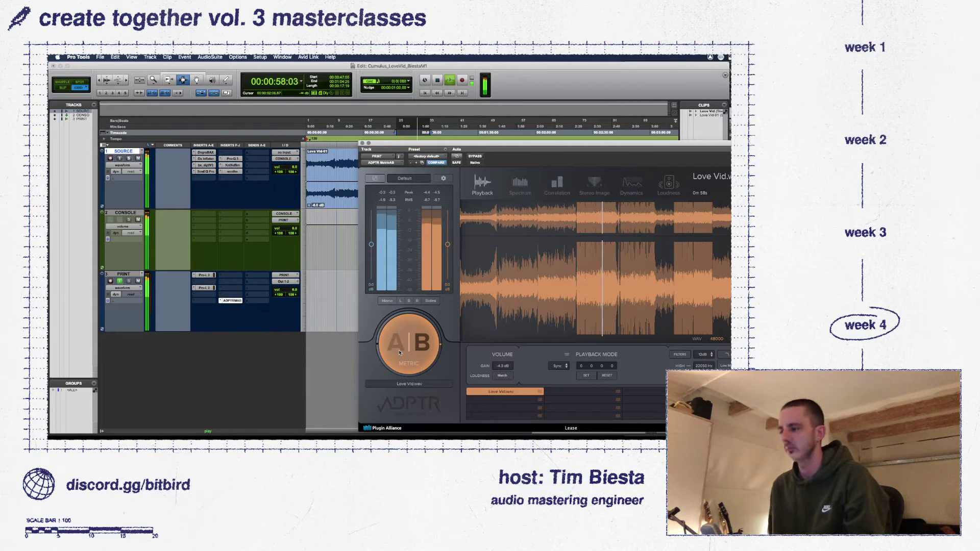
left_click(400, 353)
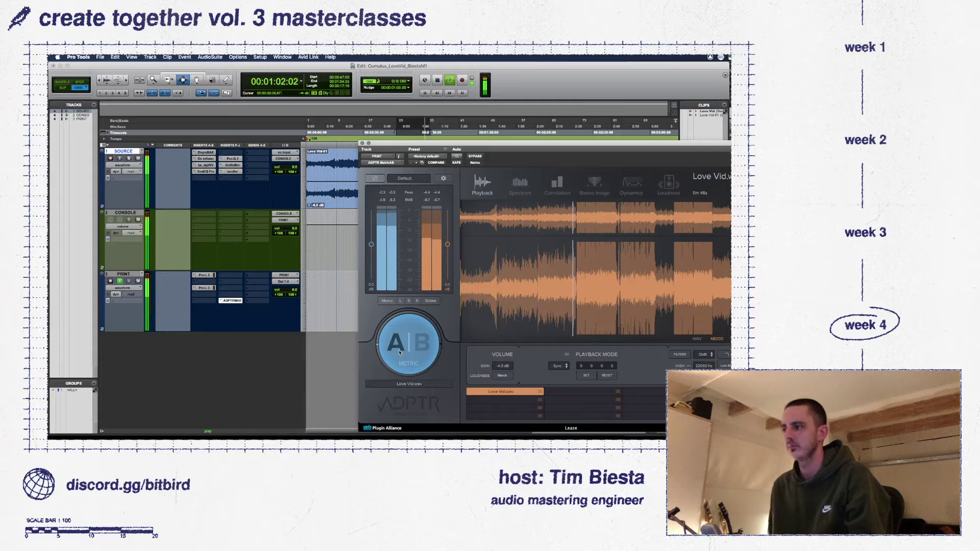
left_click(362, 143)
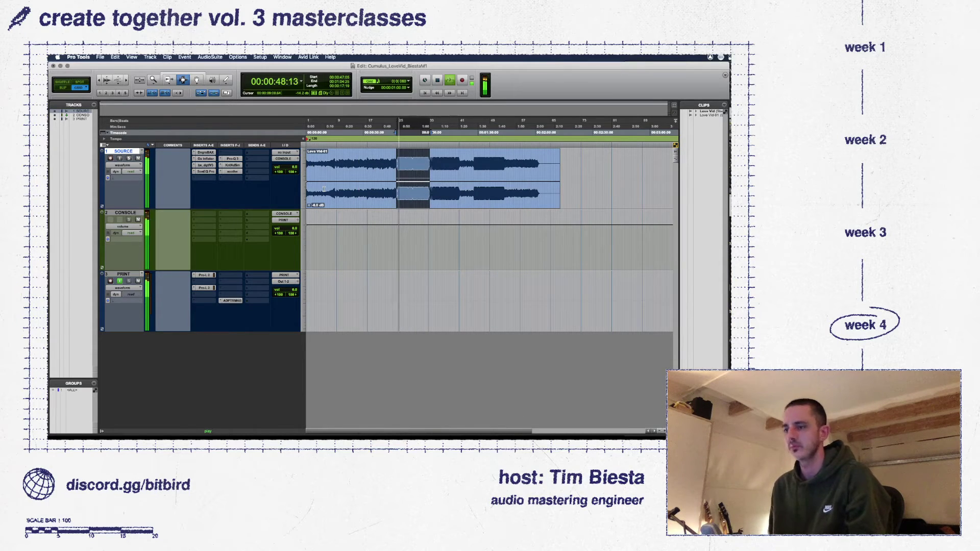
left_click(232, 301)
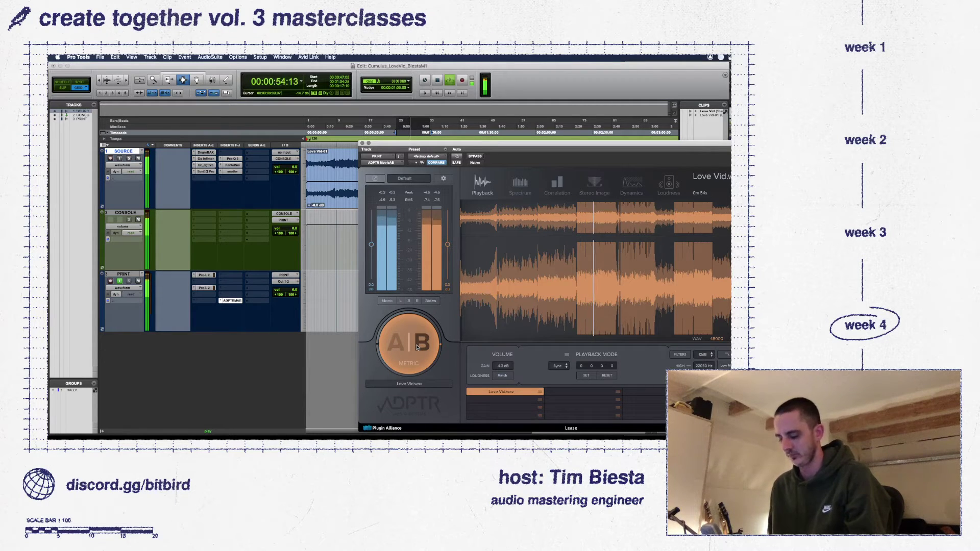
left_click(416, 347)
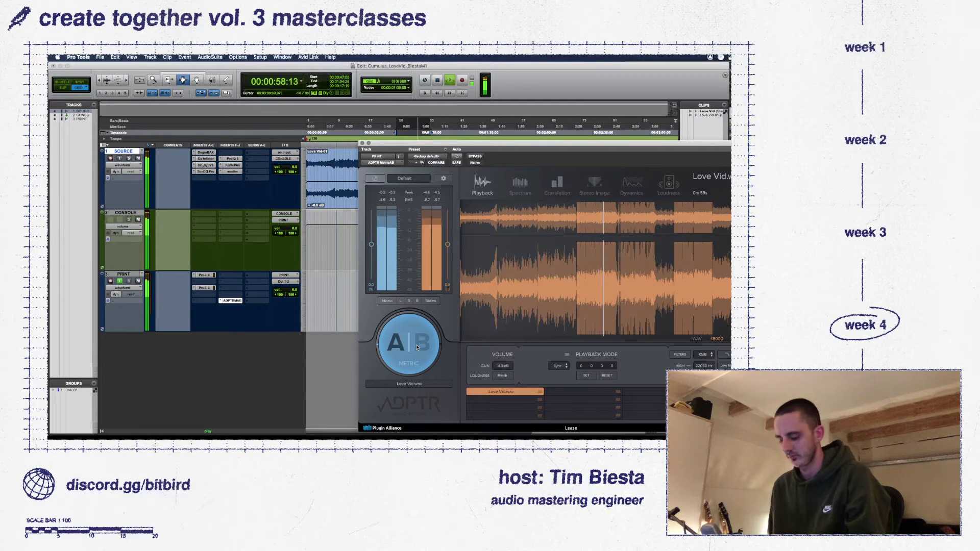
left_click(416, 347)
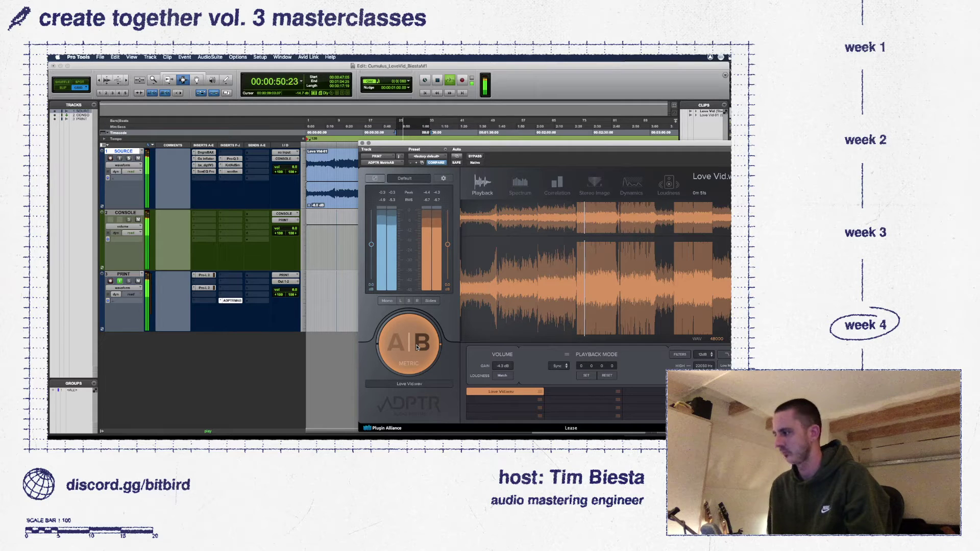
left_click(417, 347)
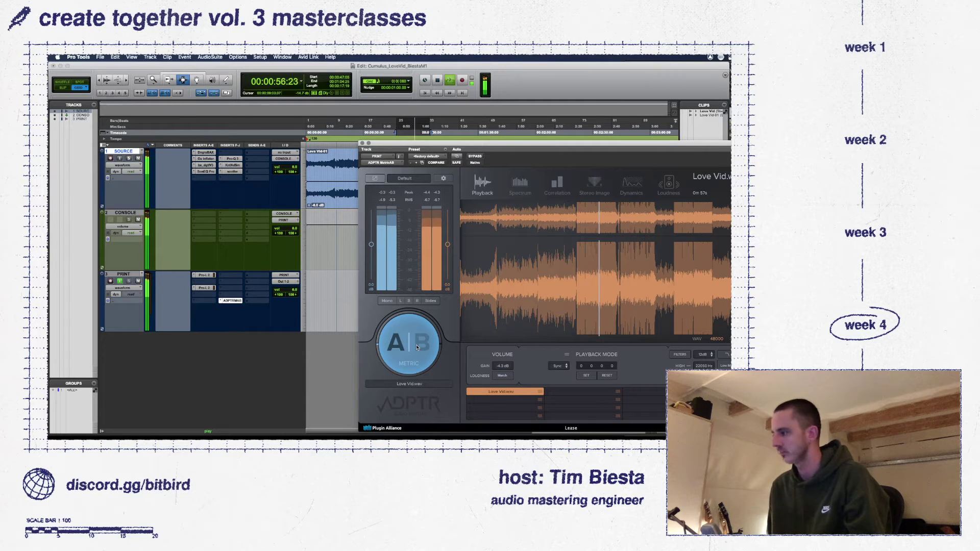
left_click(416, 347)
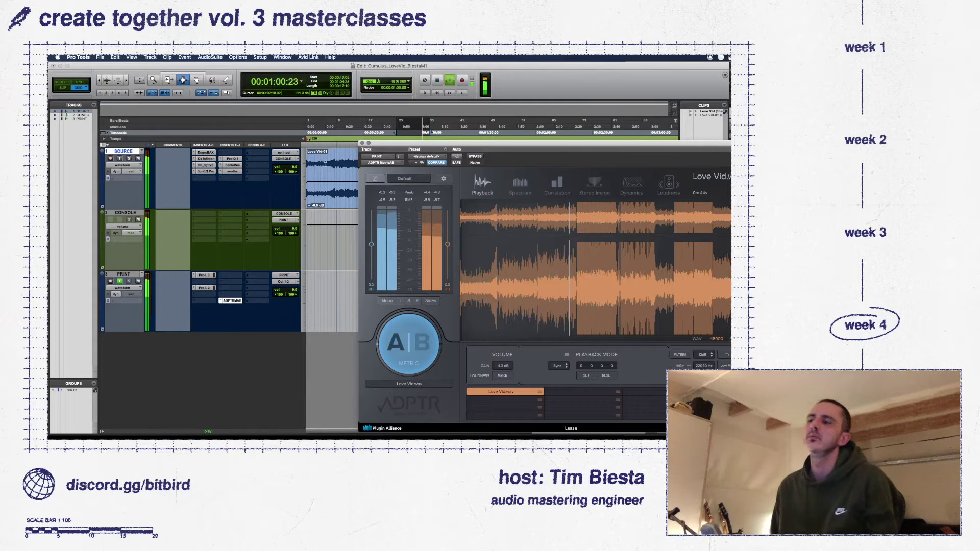
left_click(361, 144)
- Sweep a new Pro-Q 3 band on SOURCE to about 400 Hz, set a slight cut and adjust its Q
left_click(232, 159)
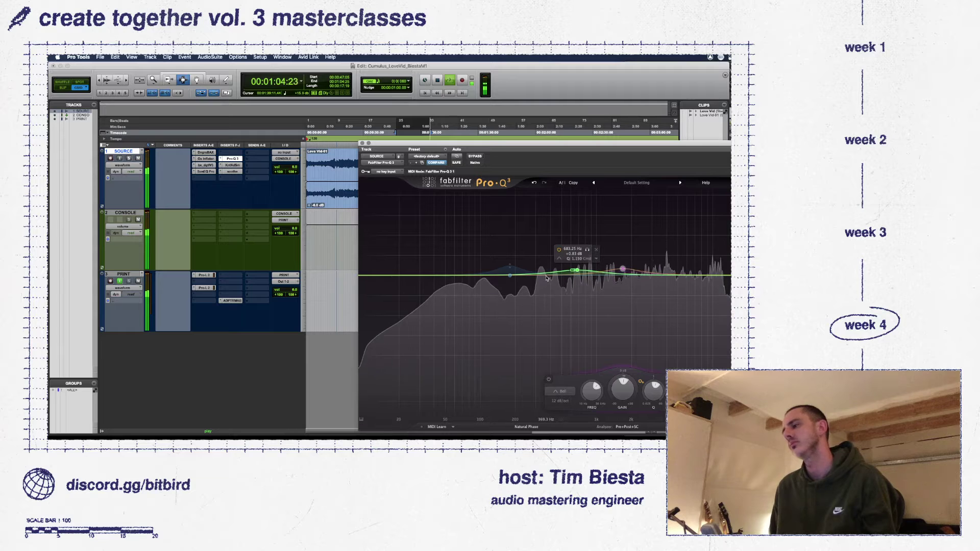
left_click_drag(471, 277, 552, 275)
left_click_drag(566, 236, 555, 259)
scroll(553, 281, "down", 3)
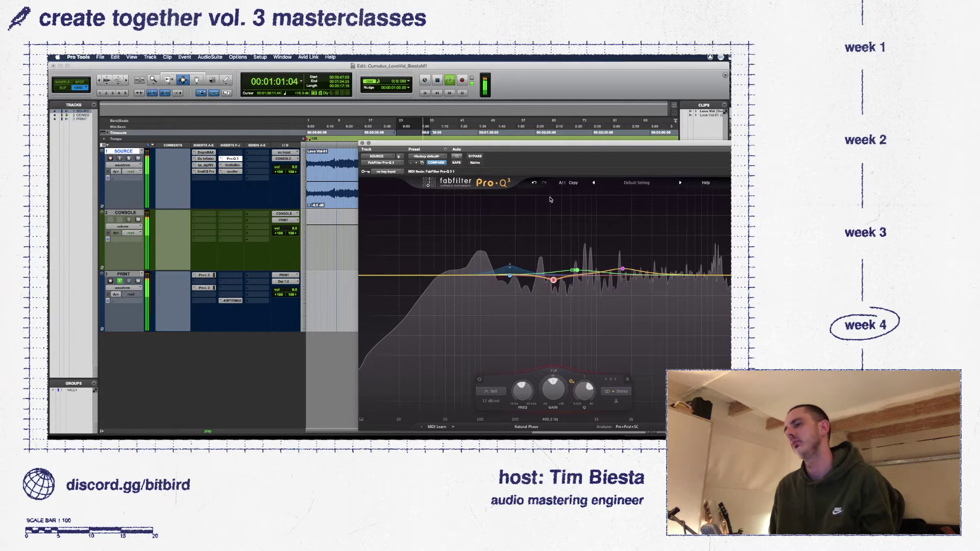
left_click(362, 143)
- Review the SonEQ Pro, Pro-Q 3, bx_digital V3 and Knif Soma settings on SOURCE
left_click(206, 171)
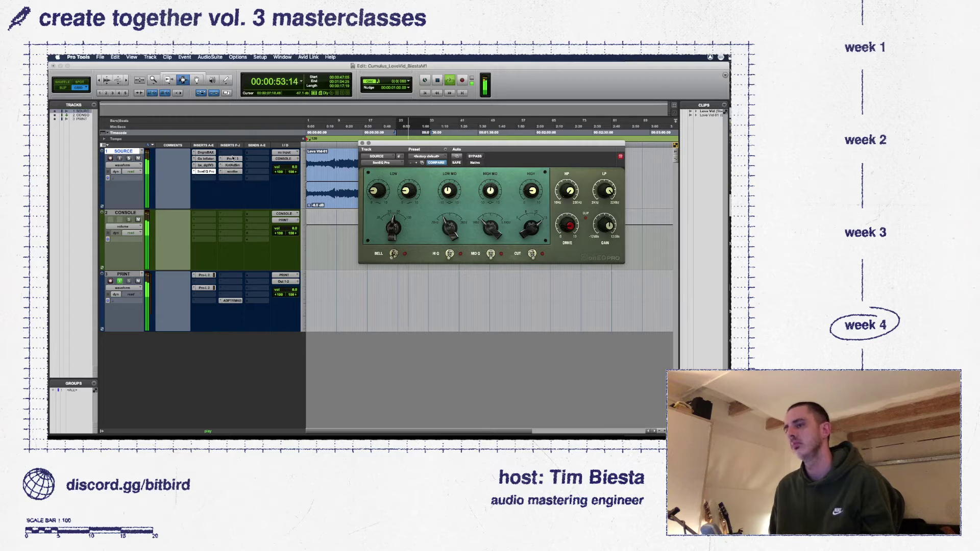
left_click(232, 158)
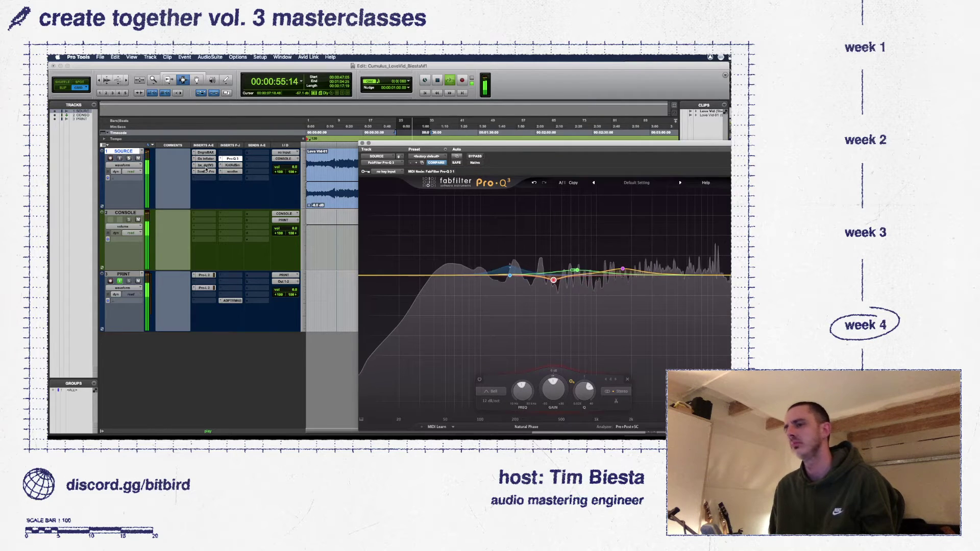
left_click(207, 165)
left_click(233, 165)
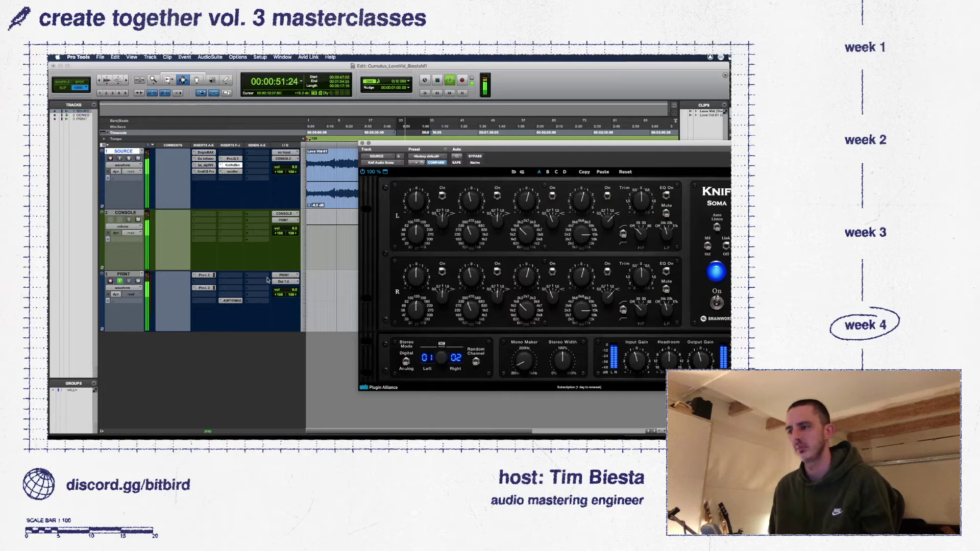
left_click_drag(520, 145, 455, 161)
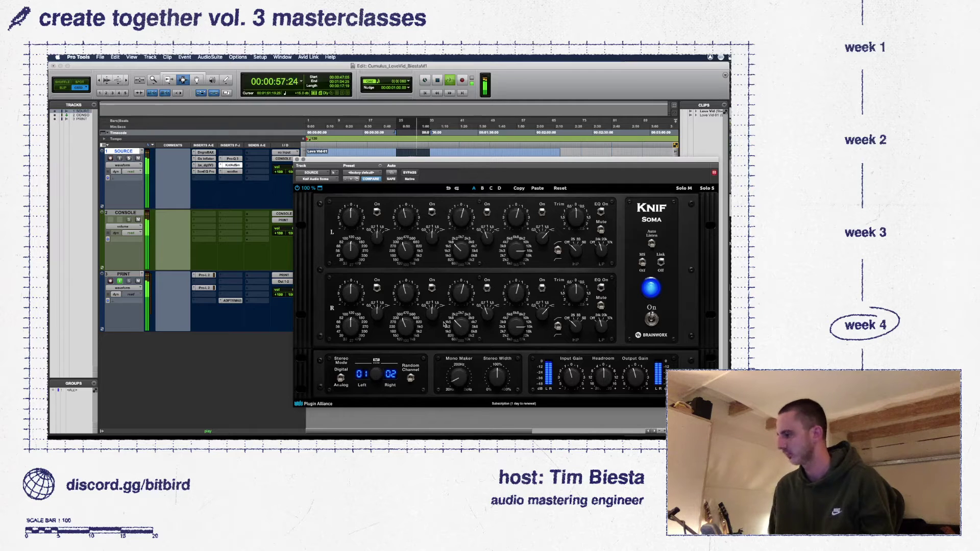
- Compare the master with the Love Vid.wav reference in MetricAB around 1:19 and again from the song's start
left_click(233, 301)
left_click(364, 357)
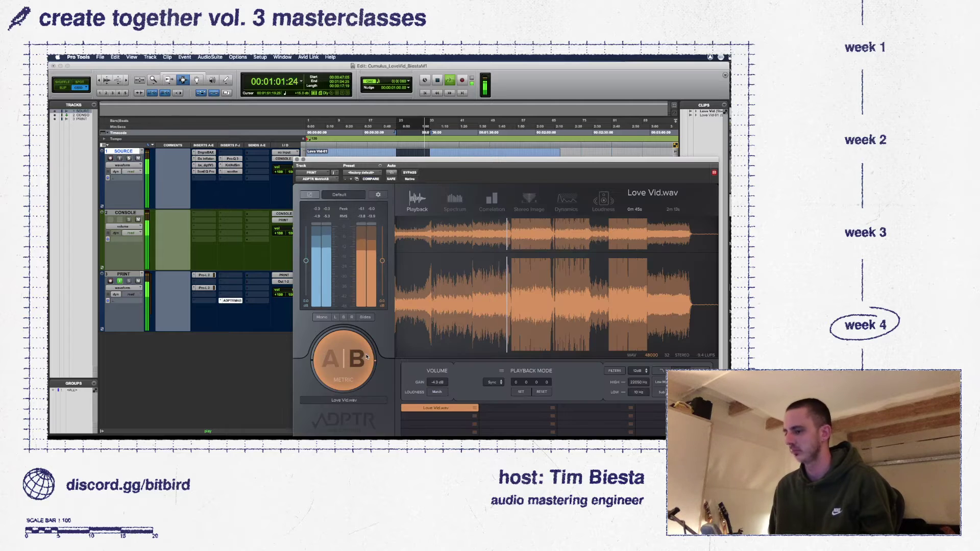
key("space")
left_click(457, 153)
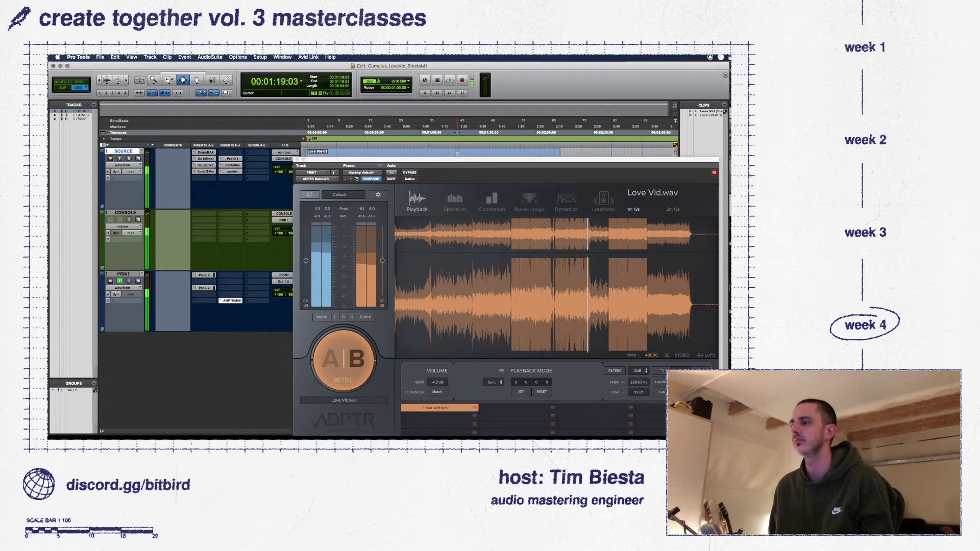
key("Return")
key("space")
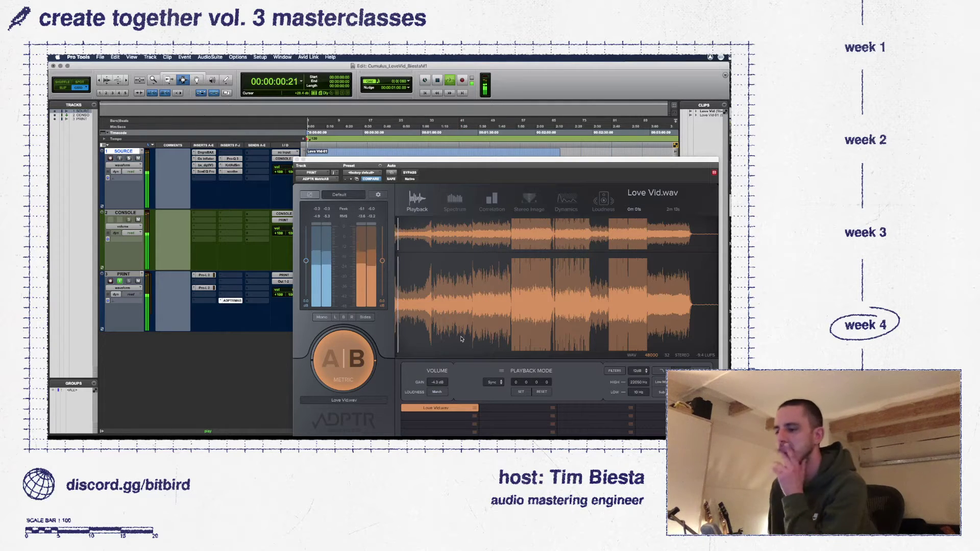
left_click(352, 367)
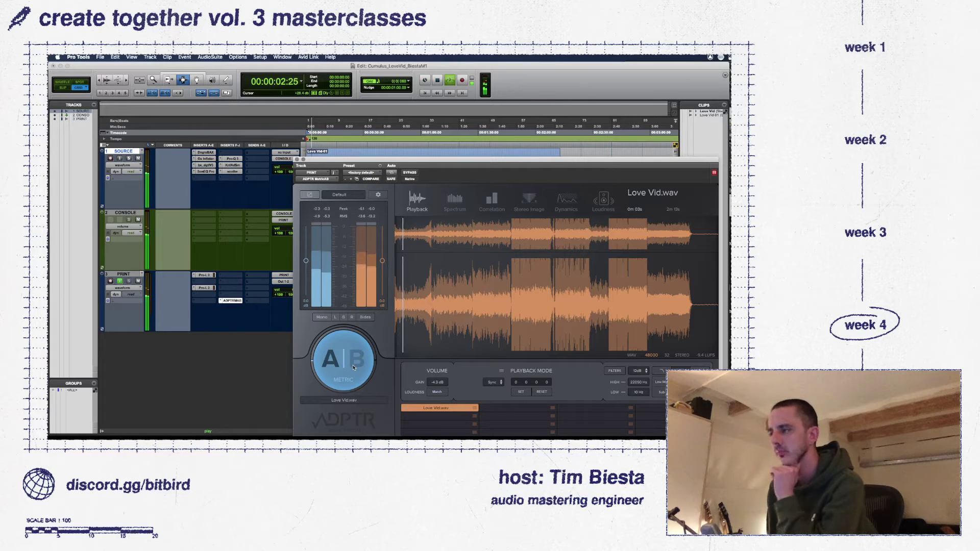
left_click(353, 366)
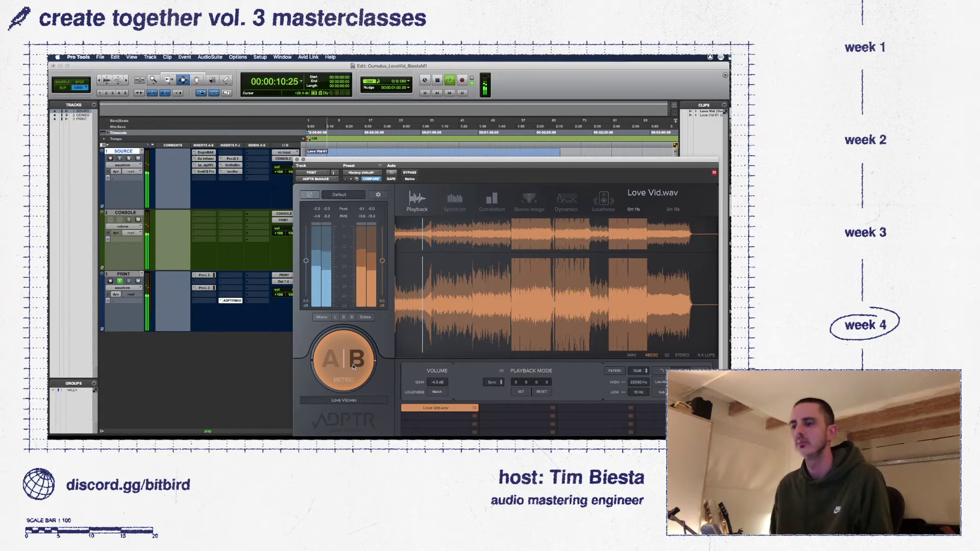
left_click(353, 367)
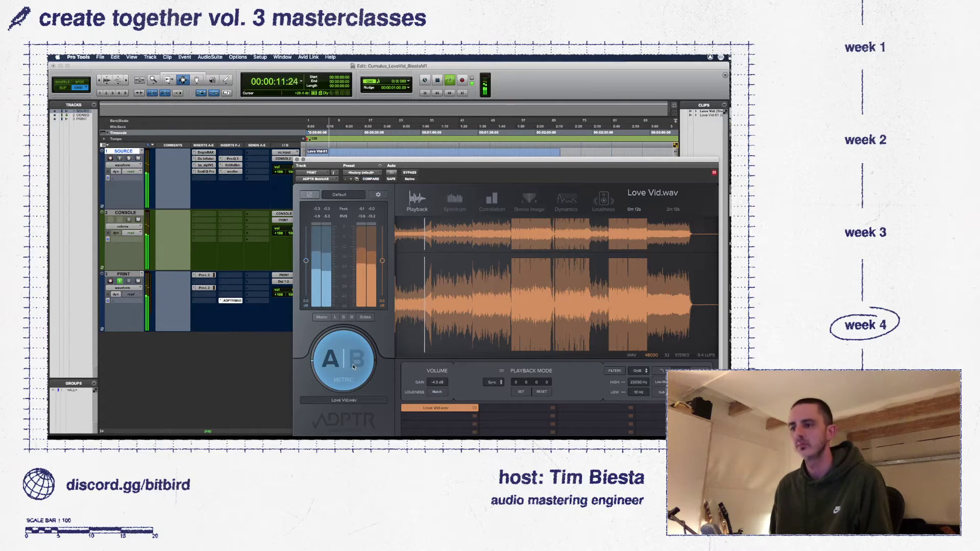
- Search the plug-ins for tdr and insert TDR Limiter 6 GE (stereo) in the fifth F-J insert slot of SOURCE
left_click(234, 182)
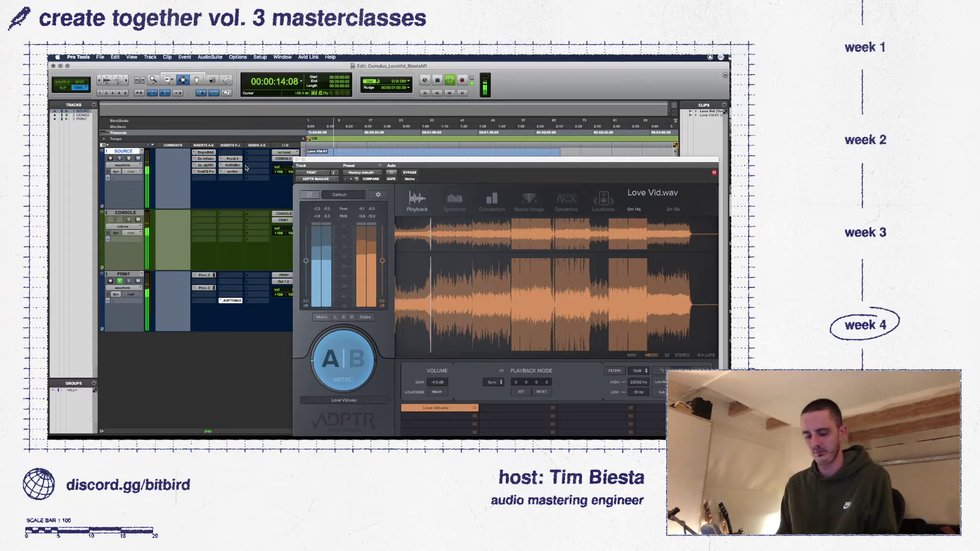
left_click(233, 182)
type("tdr")
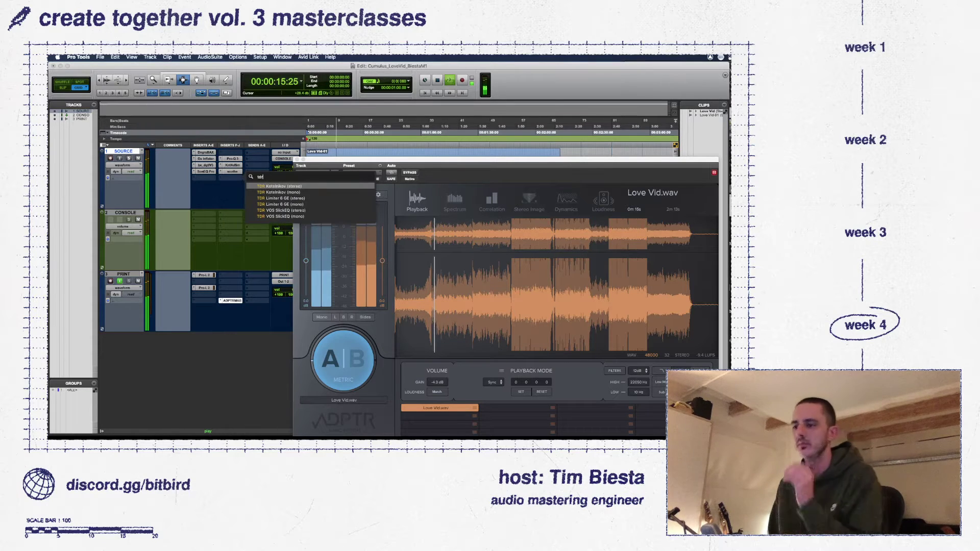
left_click(275, 199)
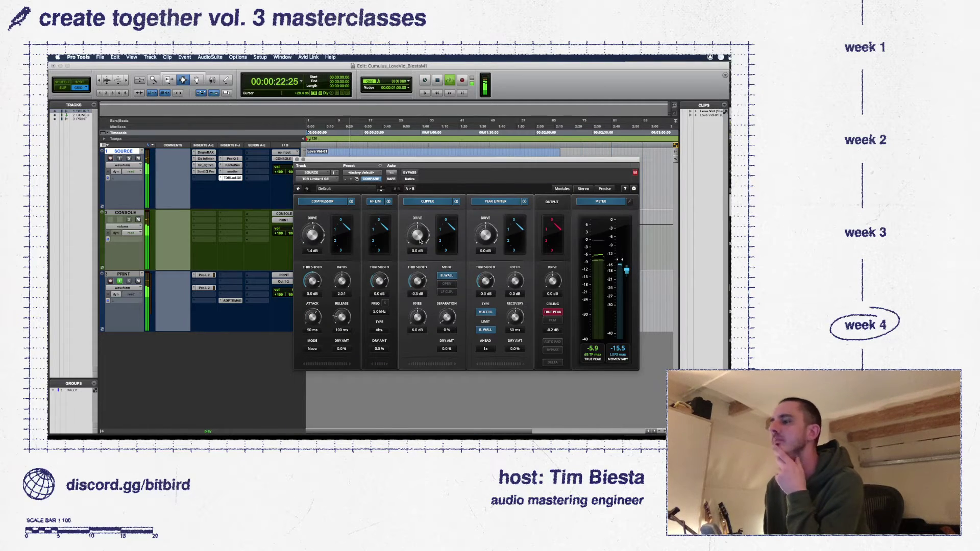
- Set the TDR Limiter 6 GE clipper to LF Clip mode with 1.2 dB drive and disable the peak limiter's brick-wall limit
left_click(444, 292)
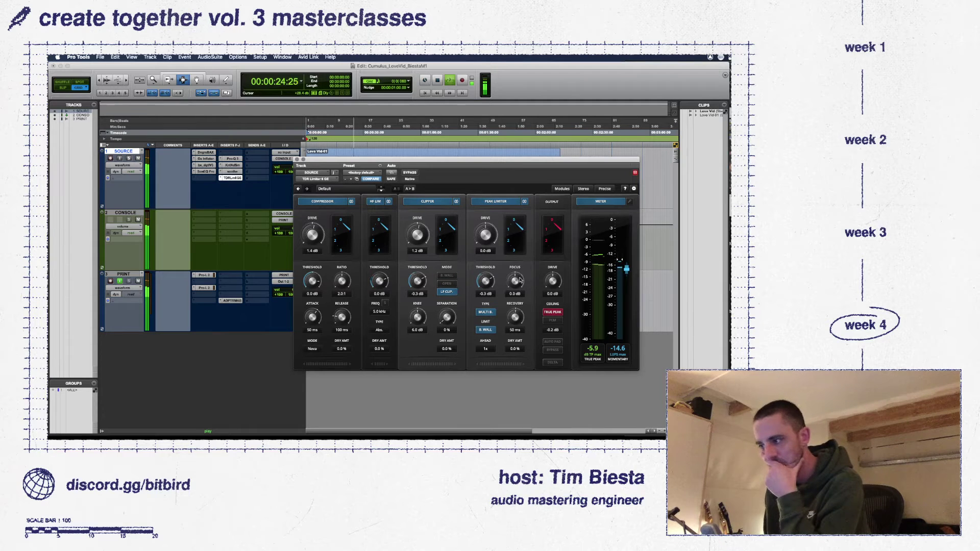
left_click(488, 313)
left_click(488, 312)
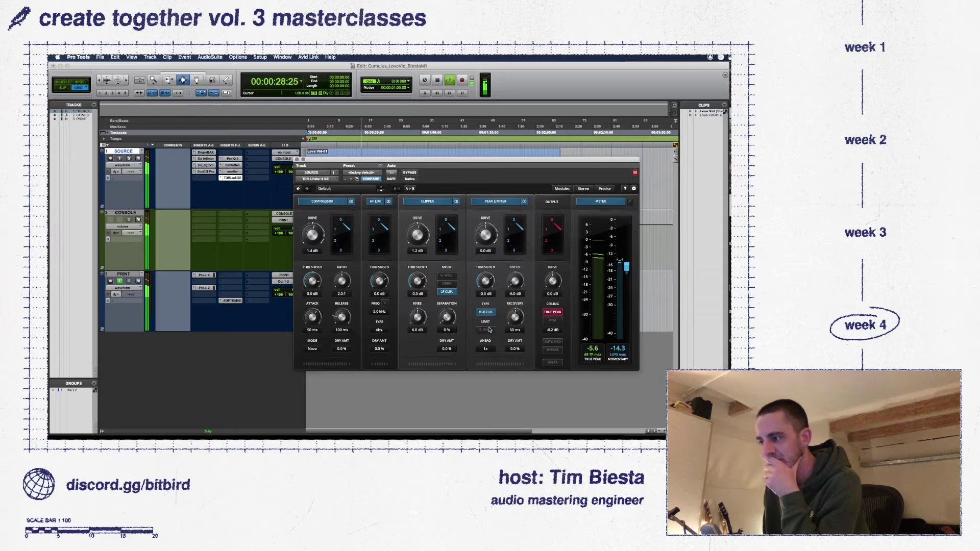
left_click(488, 329)
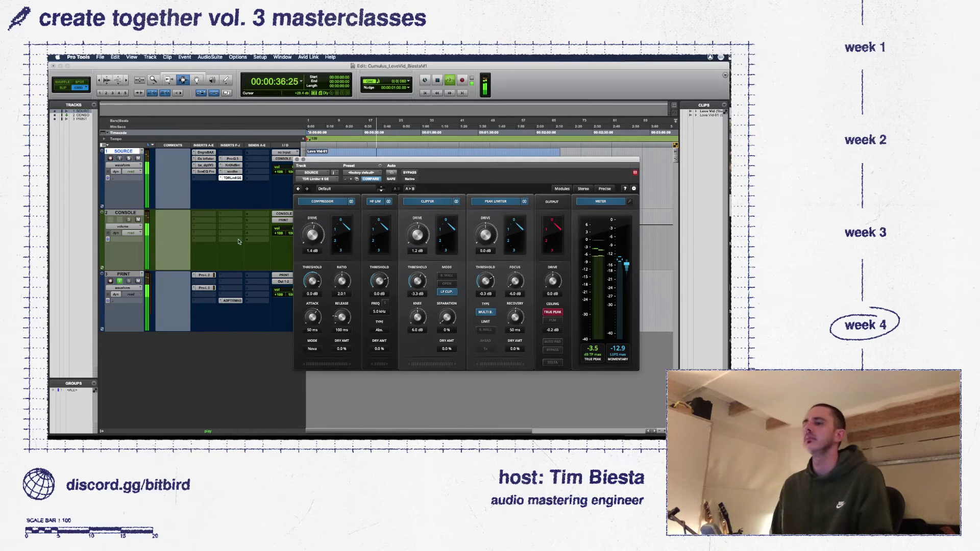
- Check the Pro-Q 3 curve on SOURCE and compare the limited master with the reference in MetricAB
left_click(232, 159)
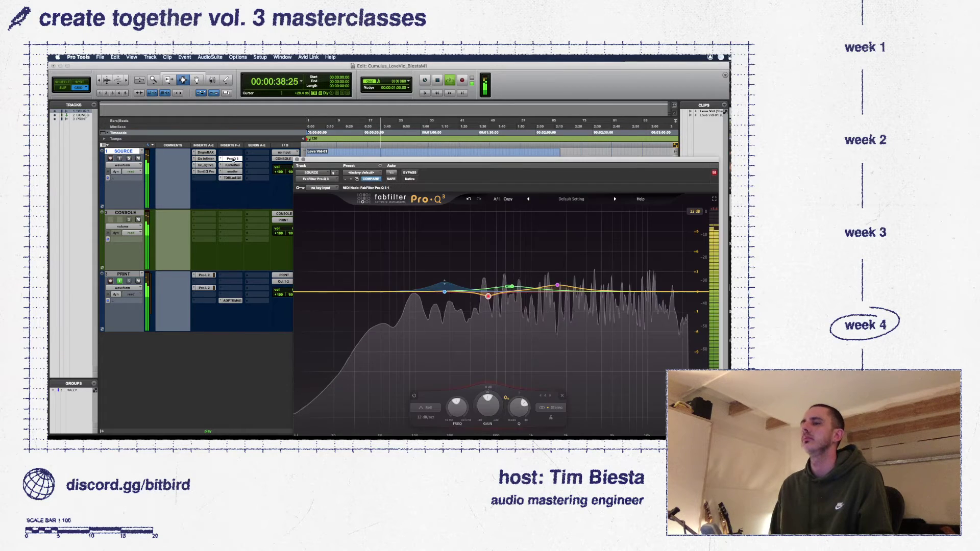
left_click(231, 301)
left_click(353, 353)
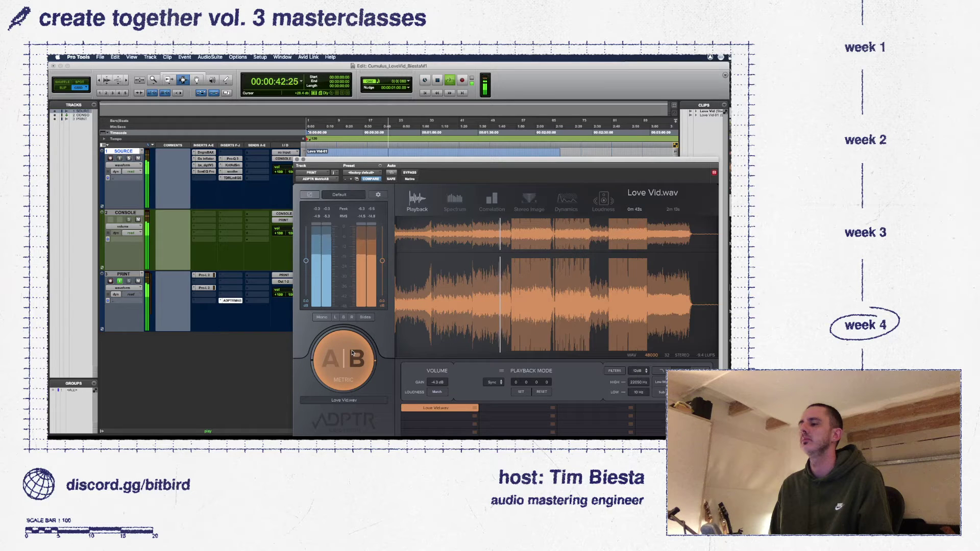
left_click(352, 354)
- Check the Knif Soma on SOURCE and lower the boost of the Pro-Q 3 band near 1.7 kHz
left_click(232, 159)
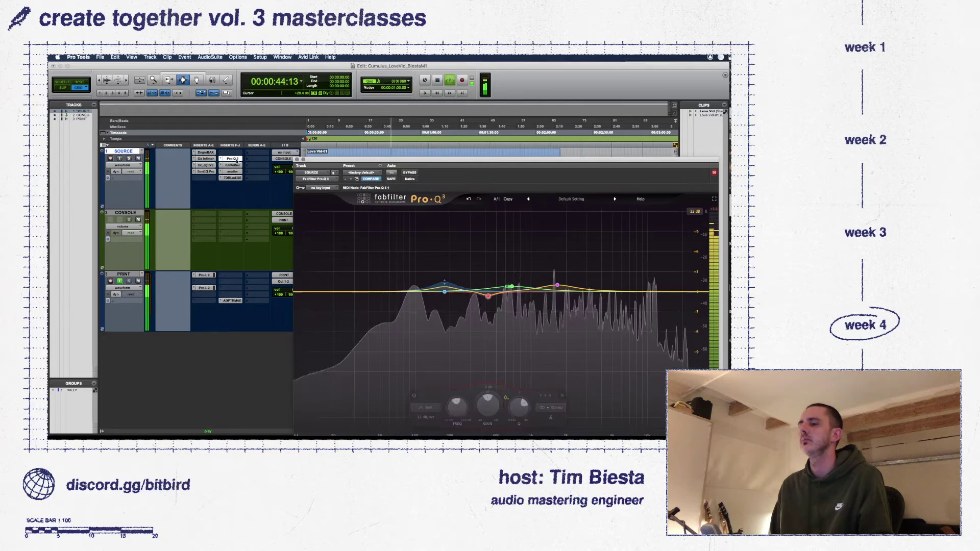
left_click(232, 165)
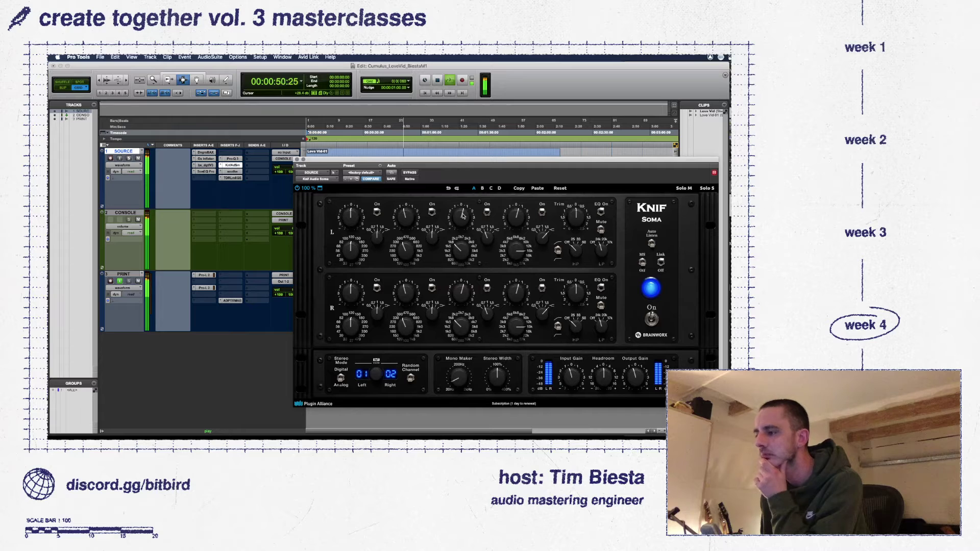
left_click(231, 158)
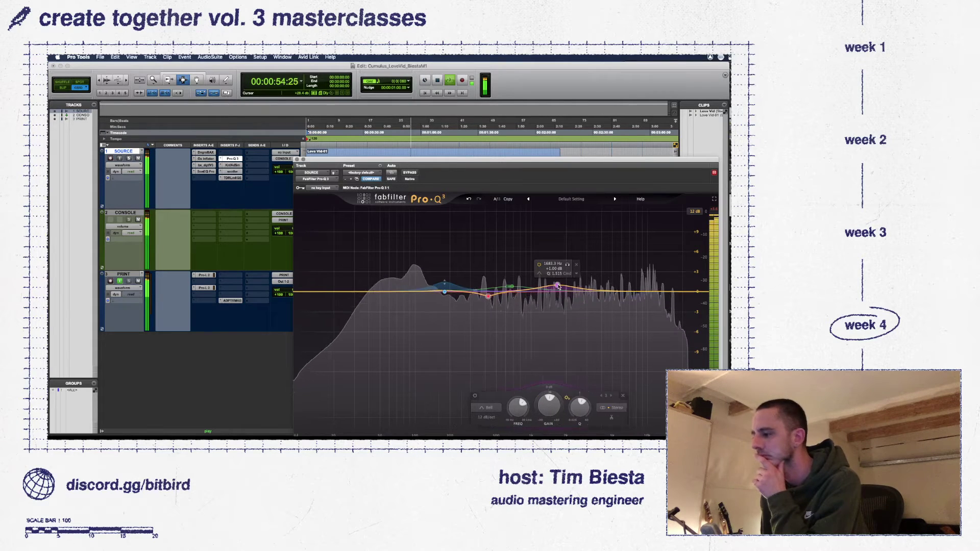
left_click_drag(558, 287, 559, 287)
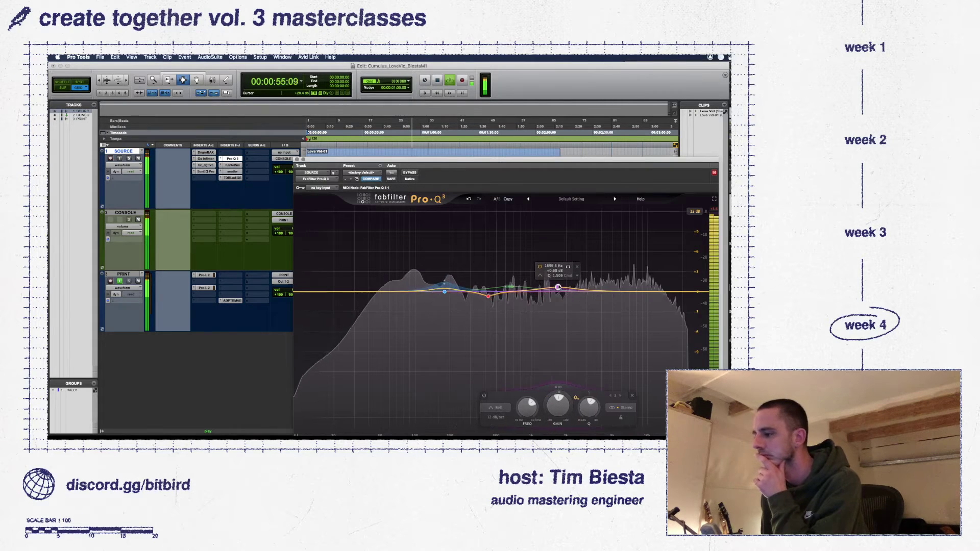
- Switch the upper band of the SOURCE track's Pro-Q 3 to Mid processing, move it to about 1800 Hz, and close the equalizer
left_click(619, 411)
left_click(620, 396)
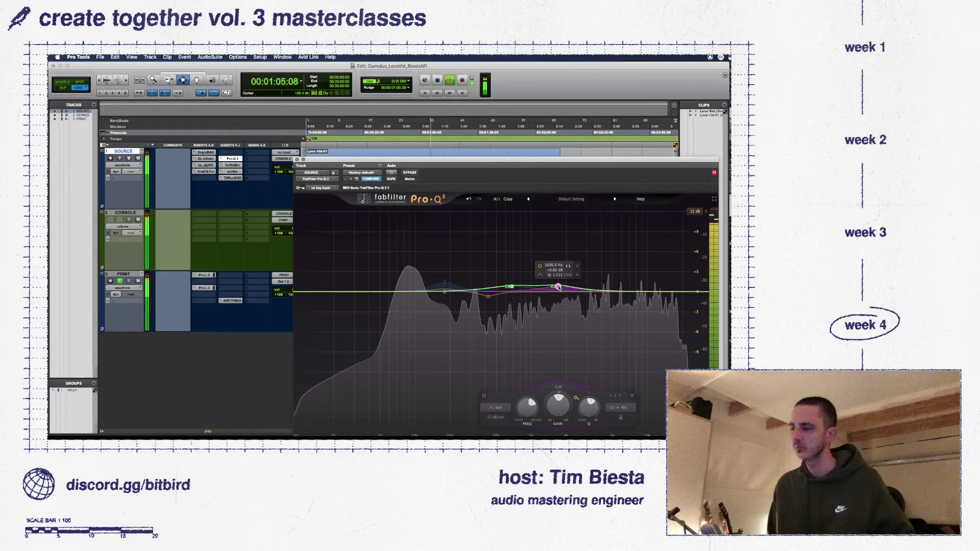
left_click_drag(559, 288, 561, 288)
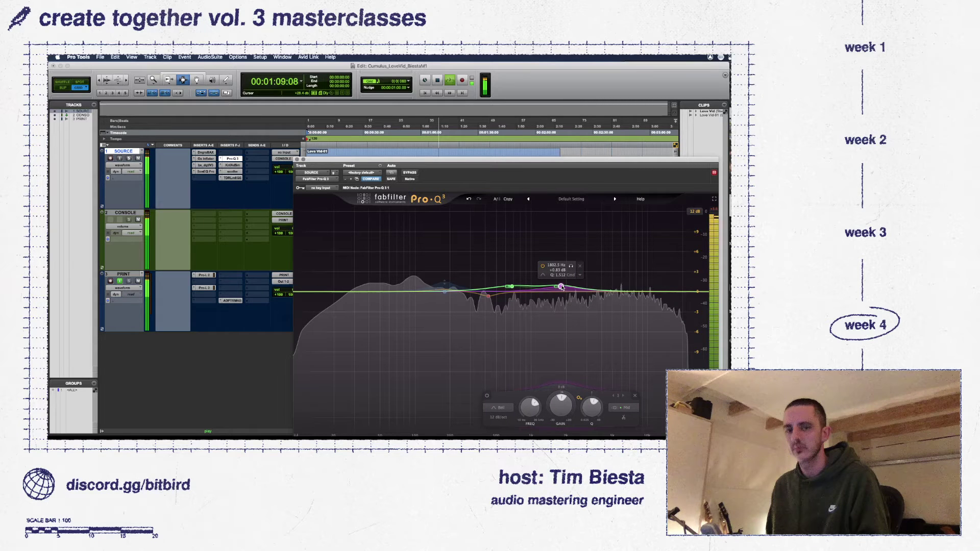
left_click(297, 160)
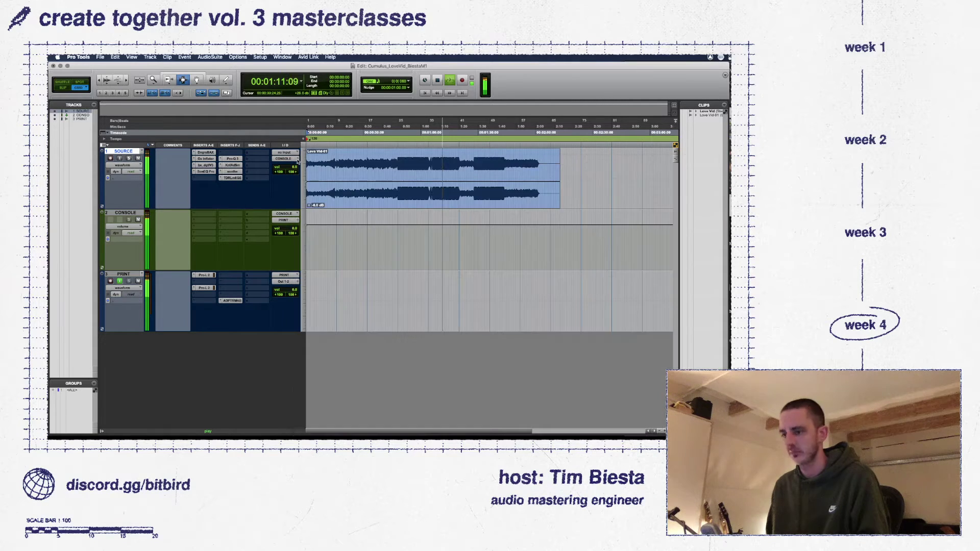
- In the SOURCE track's TDR Limiter 6, set clipper drive to 0.9 dB, clipper threshold to -1.6 dB and peak limiter drive to 1.0 dB
left_click(207, 276)
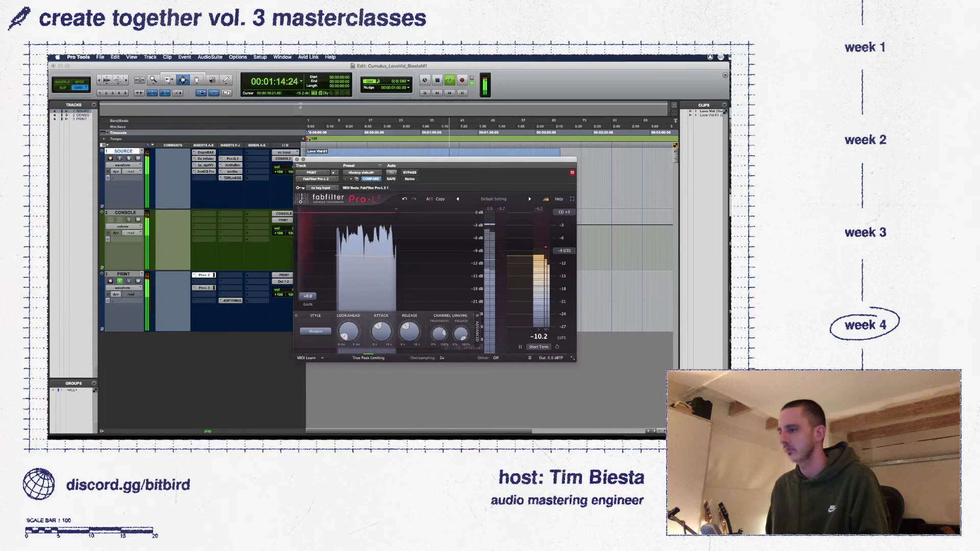
left_click(297, 159)
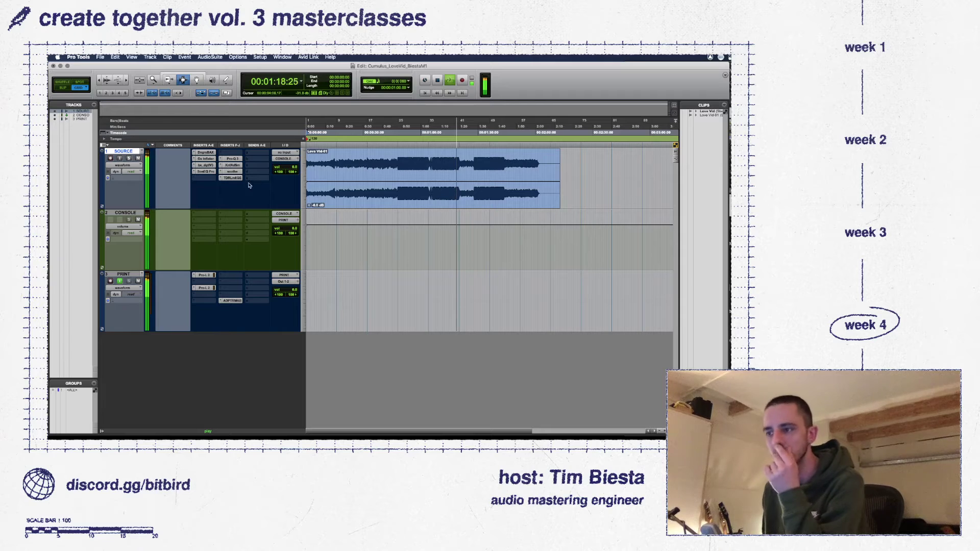
left_click(233, 177)
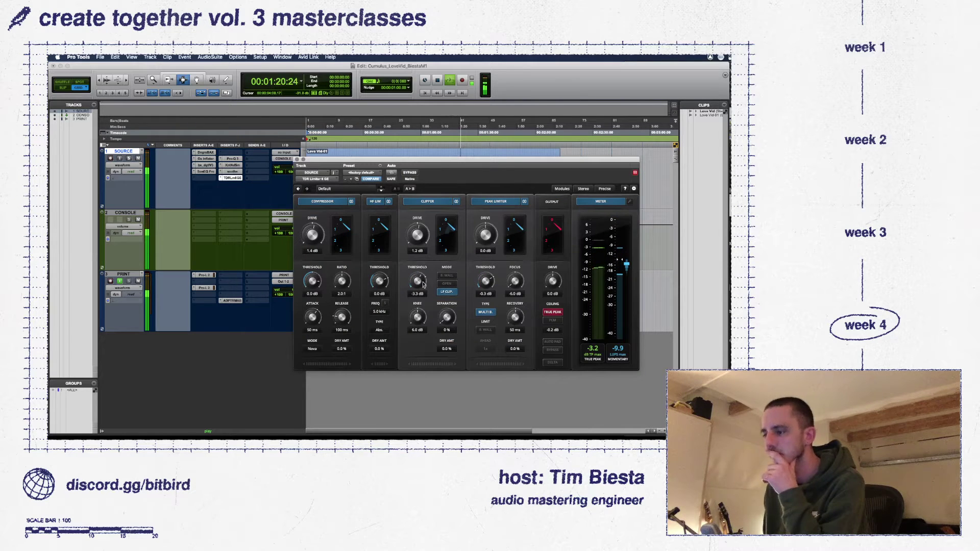
left_click(397, 152)
left_click_drag(431, 164, 430, 222)
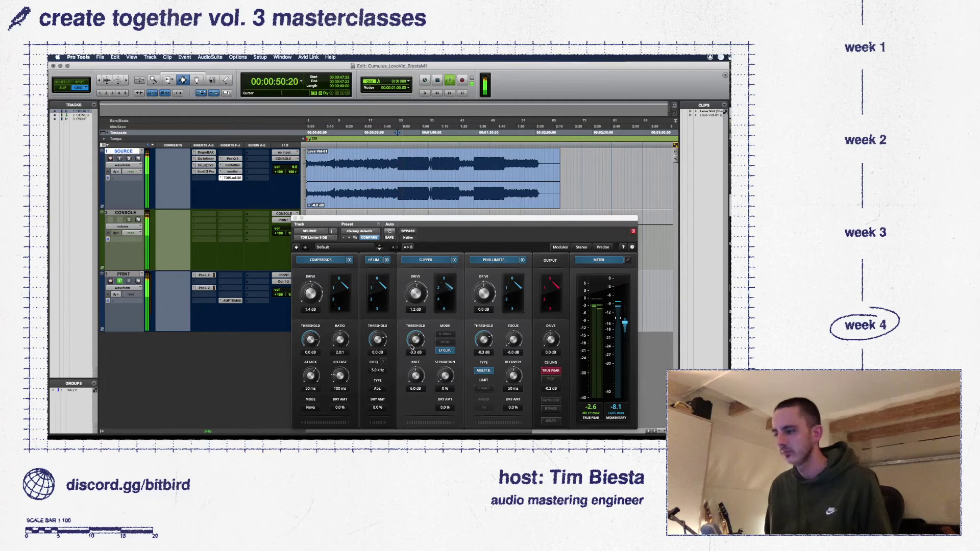
left_click_drag(414, 345, 416, 340)
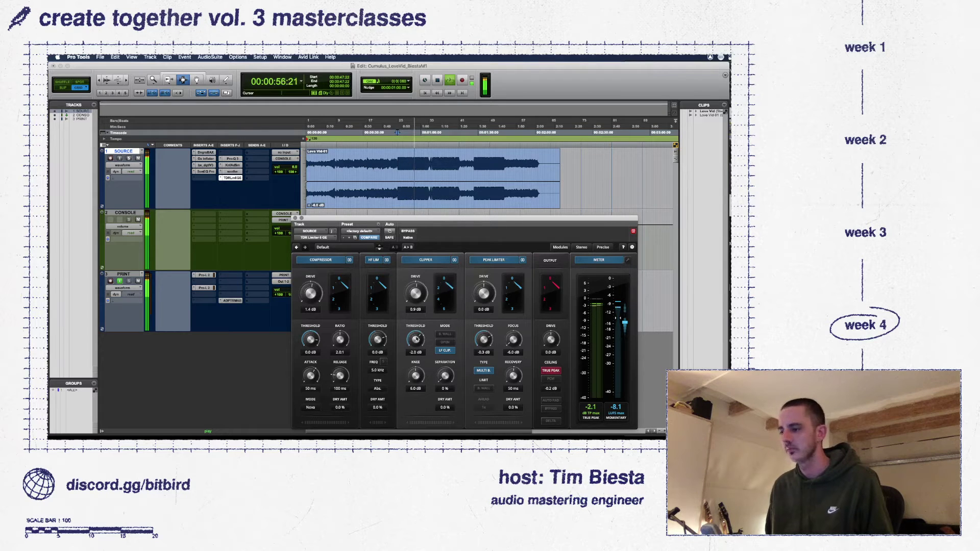
mouse_move(487, 293)
left_mouse_down()
mouse_move(487, 281)
mouse_move(487, 293)
left_mouse_up()
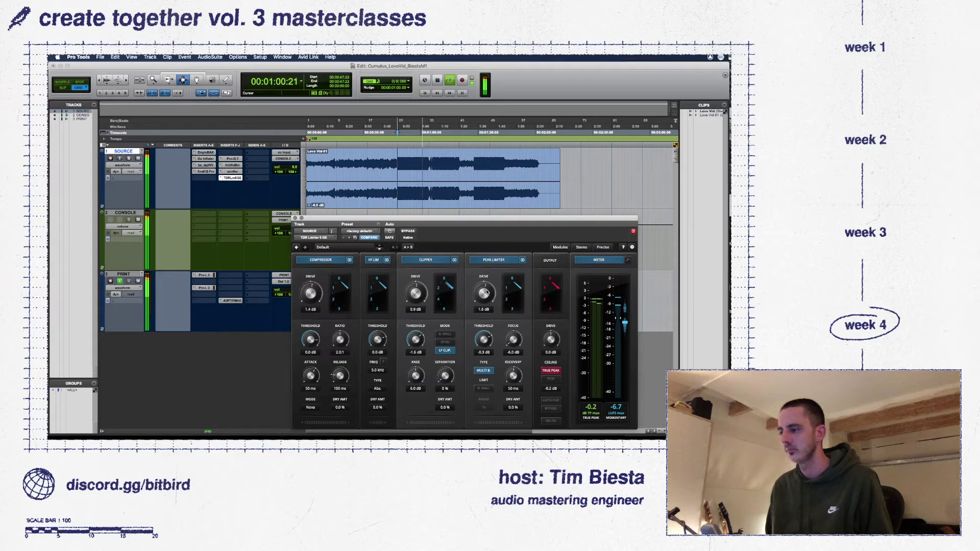
- Raise the gain of the first Pro-L 2 on the PRINT track slightly and change its limiting style to Punchy
left_click(205, 275)
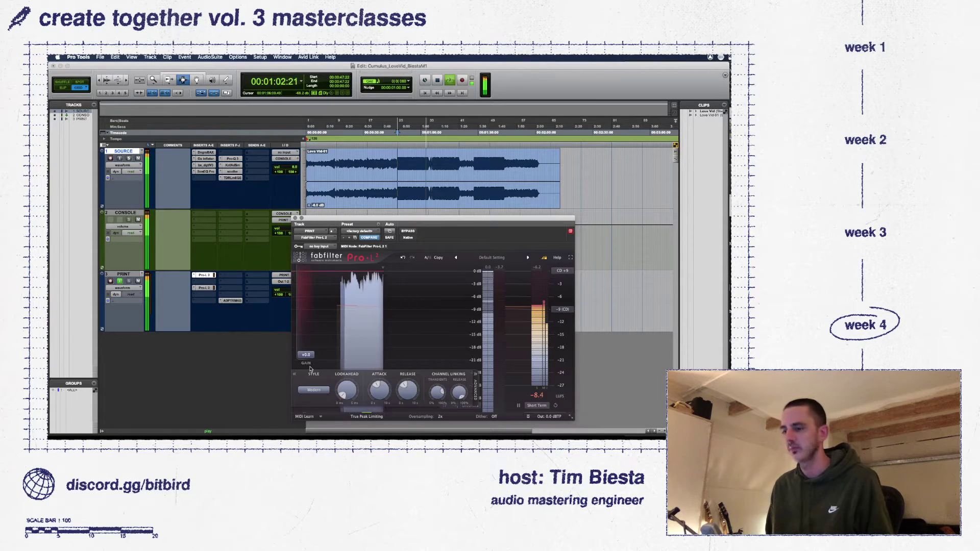
left_click_drag(310, 368, 310, 364)
mouse_move(411, 397)
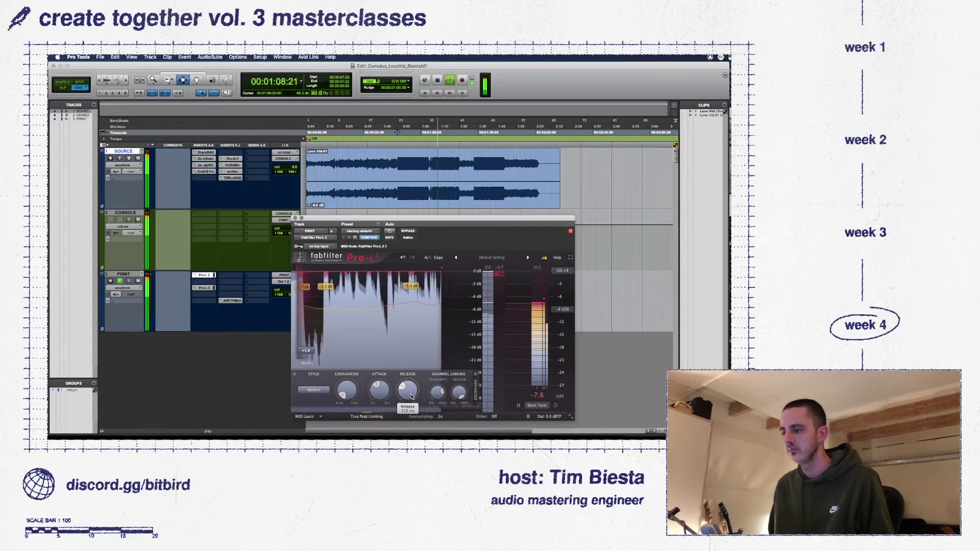
left_click(314, 390)
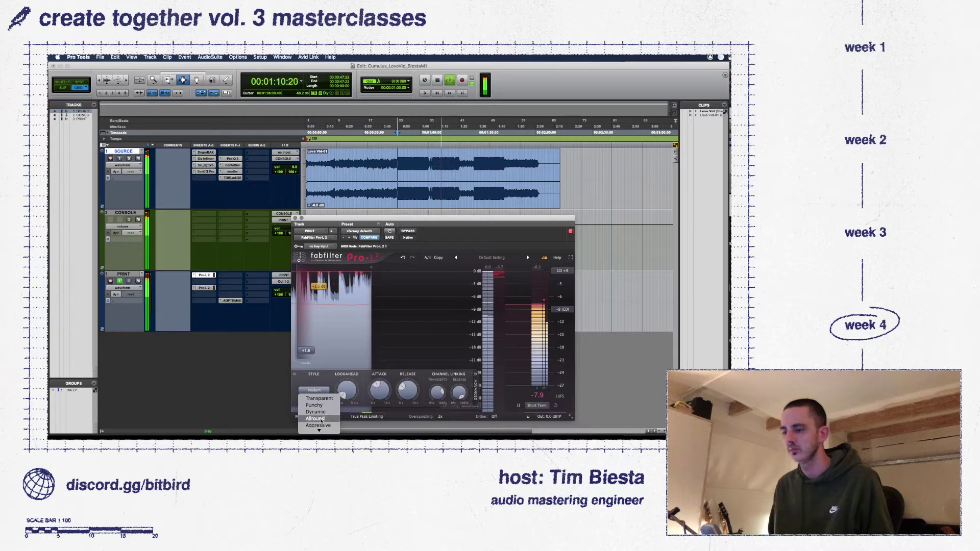
left_click(424, 419)
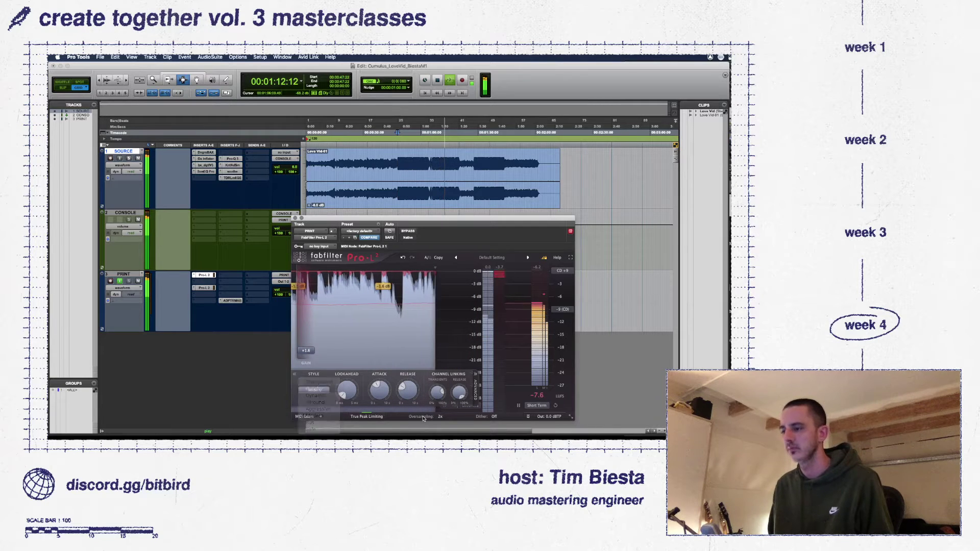
mouse_move(308, 354)
scroll(308, 353, "up", 3)
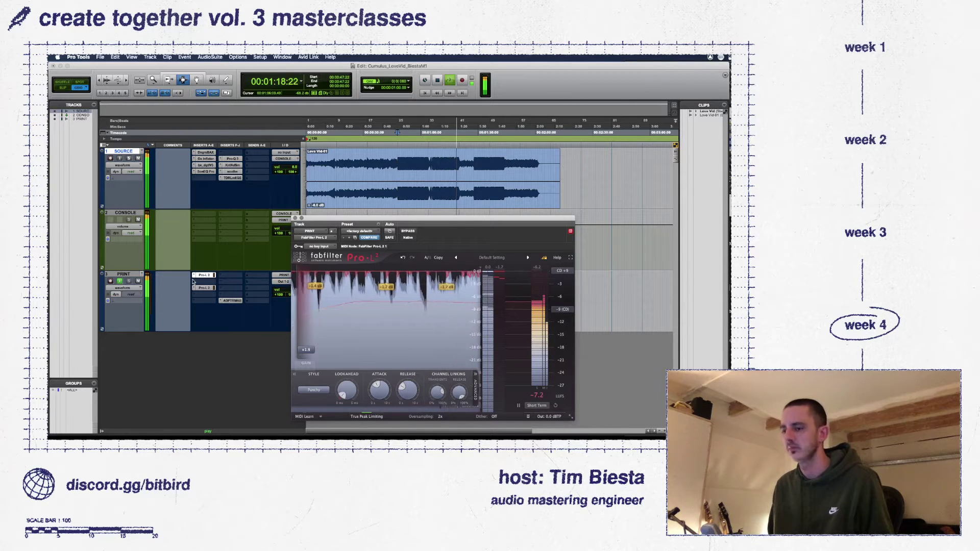
left_click(207, 289)
left_click(206, 275)
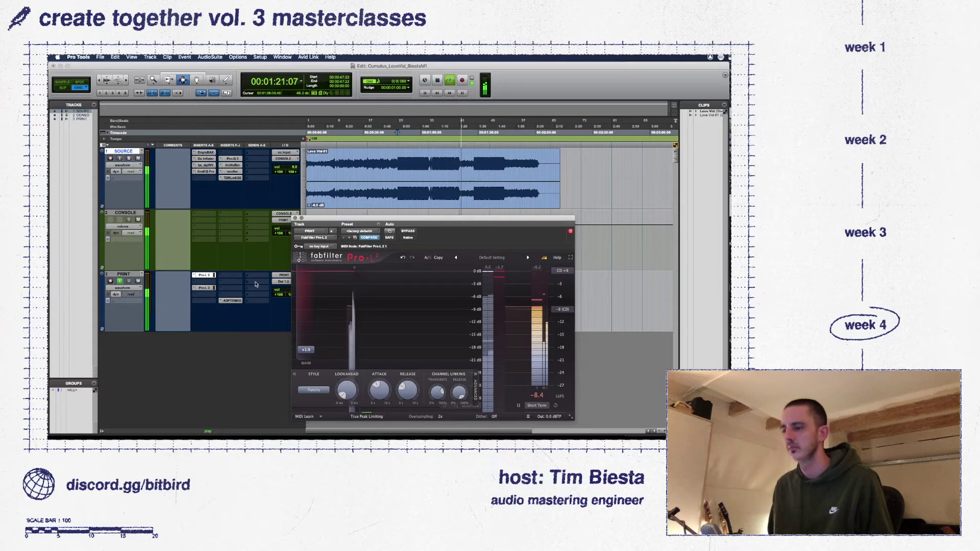
- Insert a FabFilter Pro-Q 3 between the PRINT track's two limiters and add a boost of about 0.8 dB near 610 Hz
left_click(205, 294)
mouse_move(227, 281)
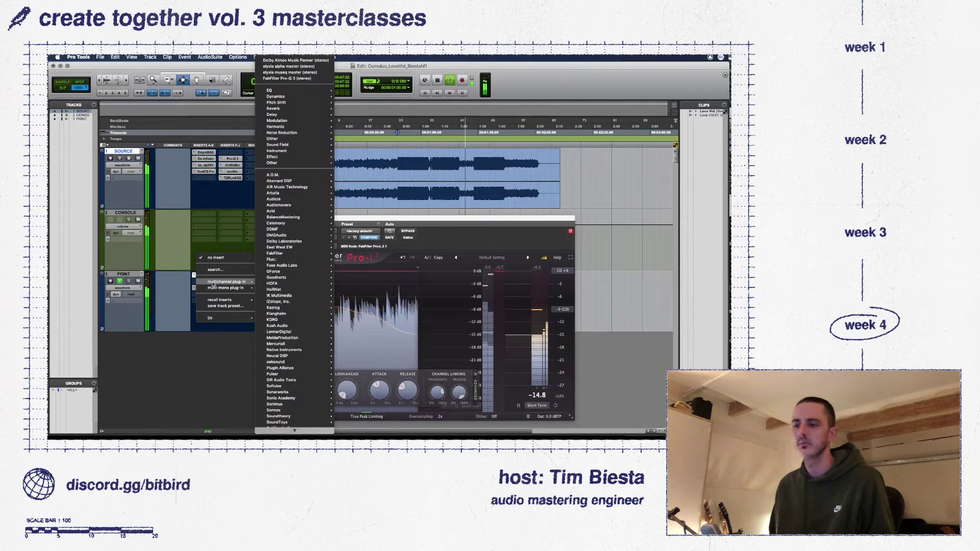
left_click(286, 79)
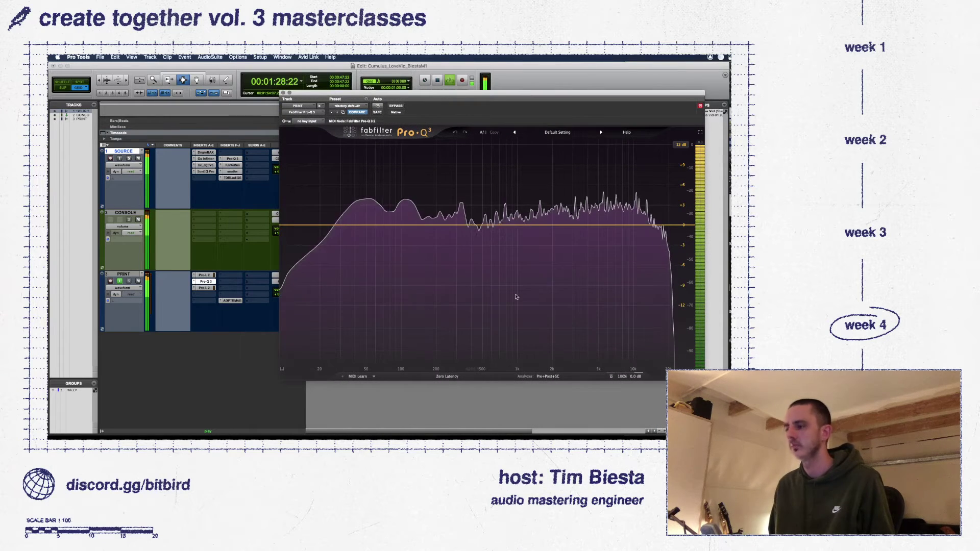
double_click(492, 217)
left_click_drag(491, 217, 492, 220)
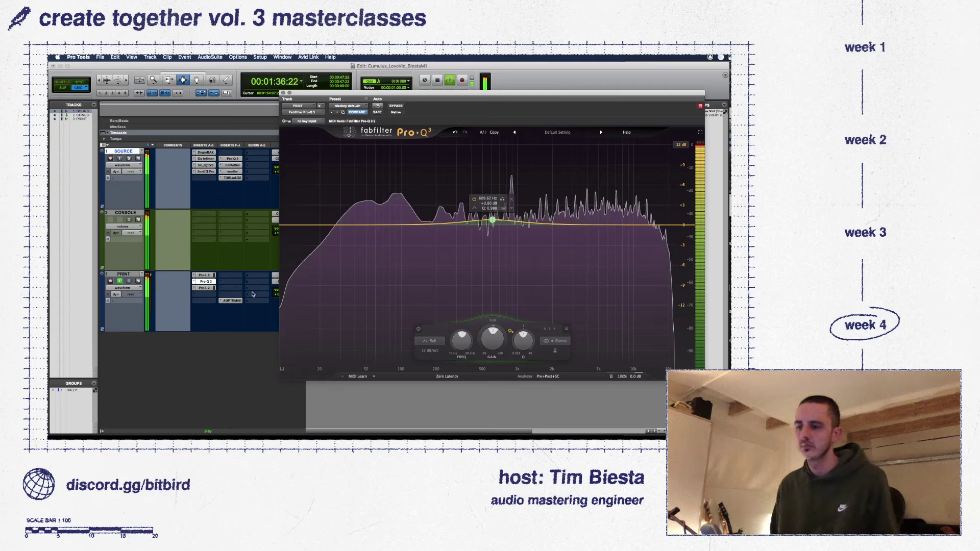
- Set the Love Vid.wav reference gain to 0.0 dB in Metric AB and switch between the reference and the master for comparison
left_click(232, 301)
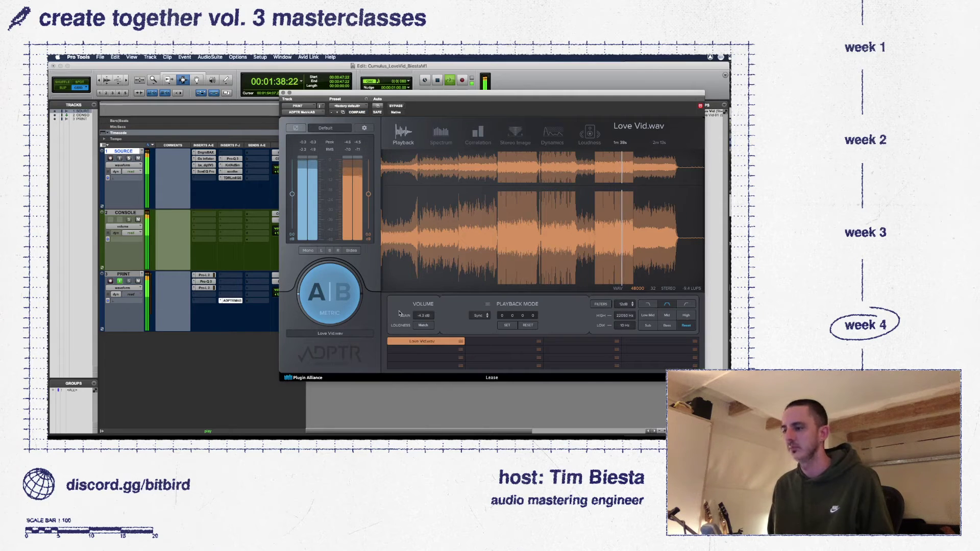
left_click(342, 308)
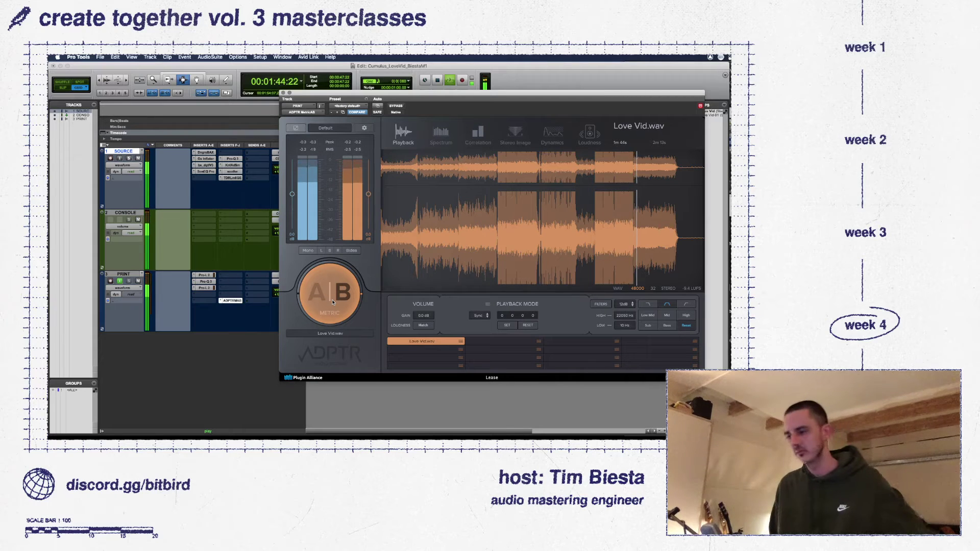
left_click(332, 303)
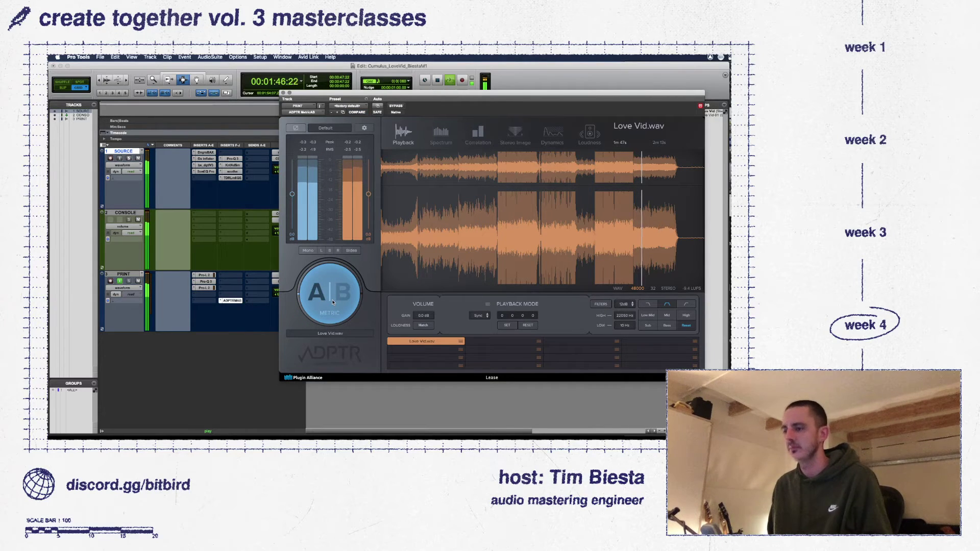
- Audition the PRINT equalizer's midrange band as a cut of about 1 dB, and settle it on a boost of about 0.6 dB near 624 Hz
left_click(207, 281)
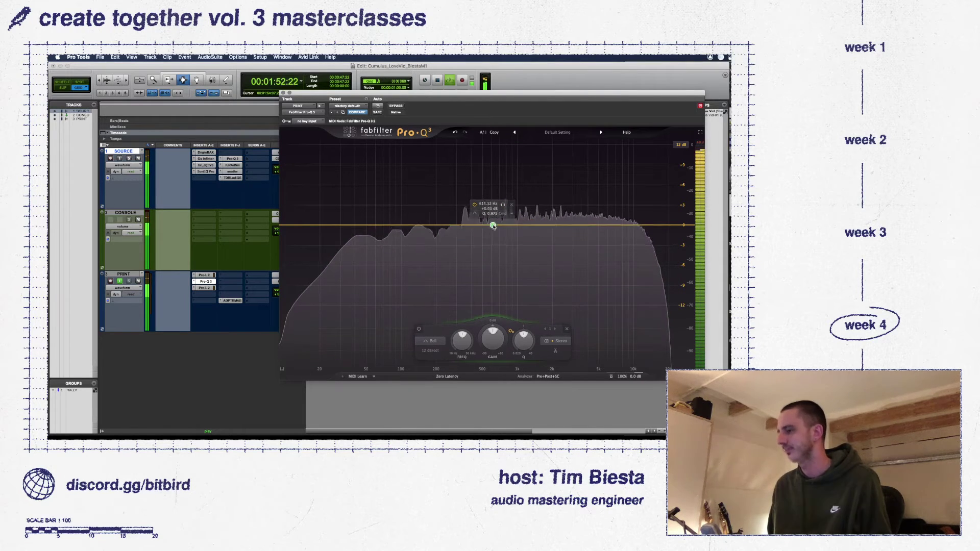
left_click_drag(492, 219, 492, 234)
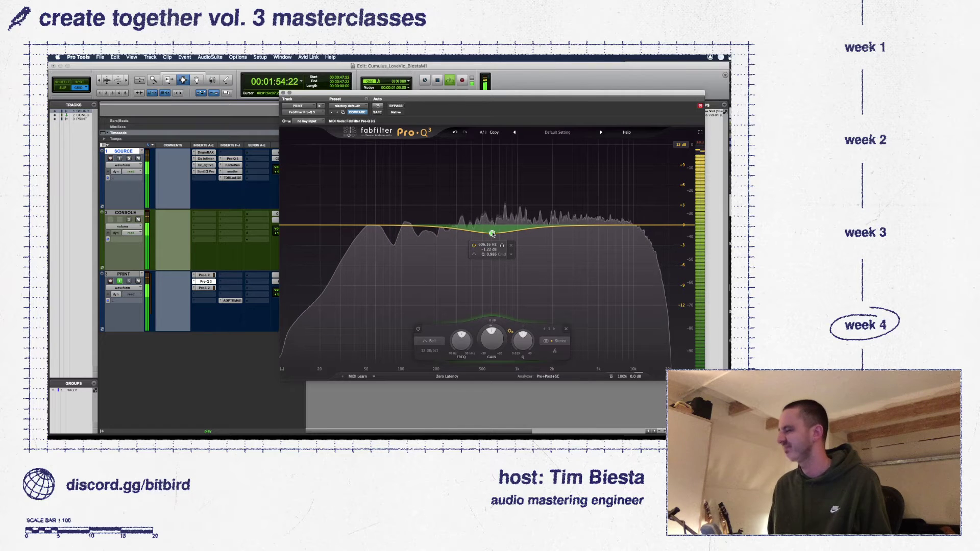
left_click_drag(492, 233, 493, 232)
key("space")
key("space")
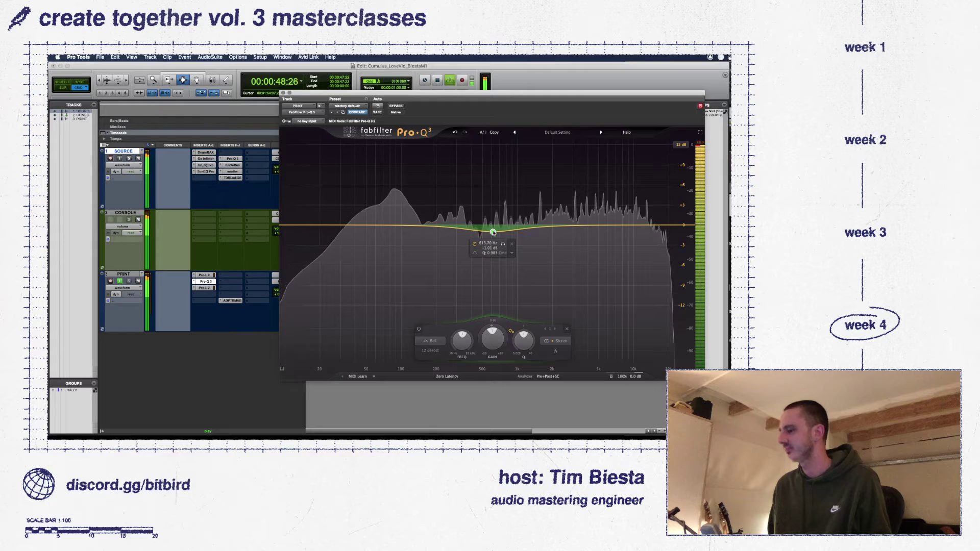
left_click_drag(494, 232, 494, 220)
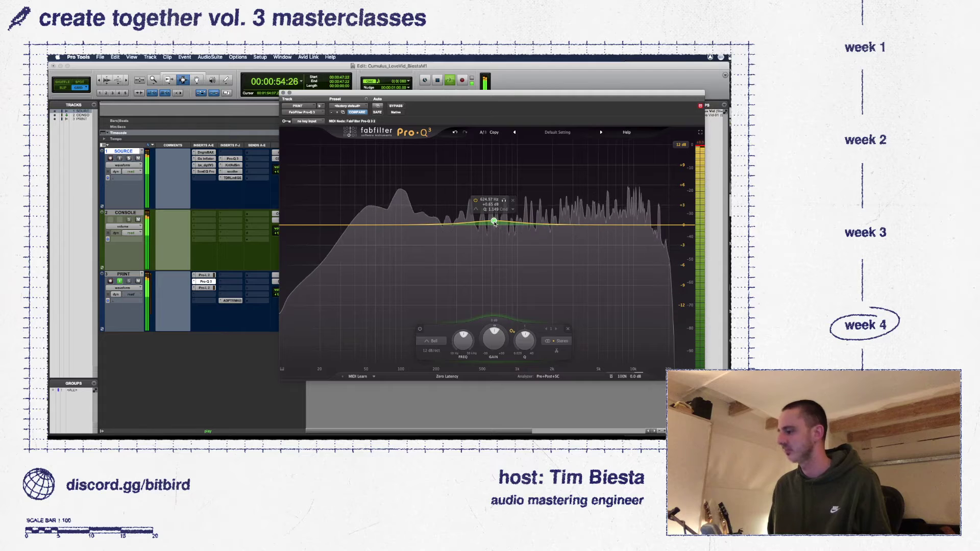
- Add a second Pro-Q 3 band on PRINT, sweep it narrow through the highs, and settle on a wider, subtle boost near 7.7 kHz
left_click_drag(523, 225, 608, 206)
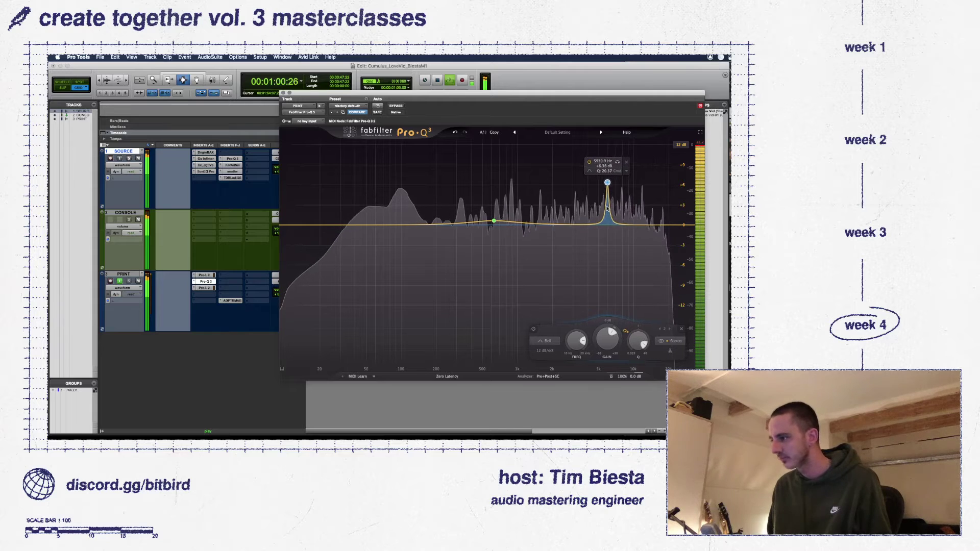
left_click_drag(617, 165, 602, 177)
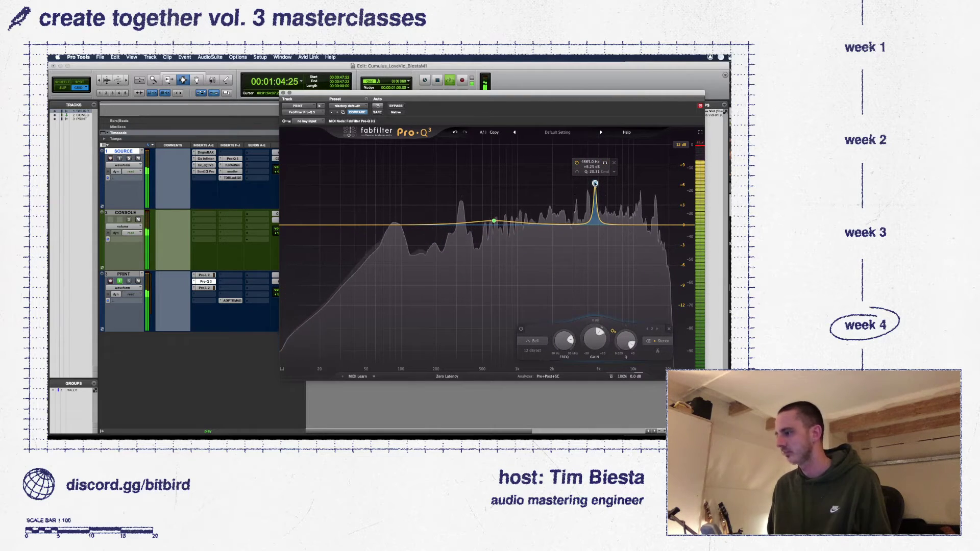
scroll(595, 182, "down", 3)
left_click_drag(596, 178, 570, 207)
scroll(570, 208, "down", 2)
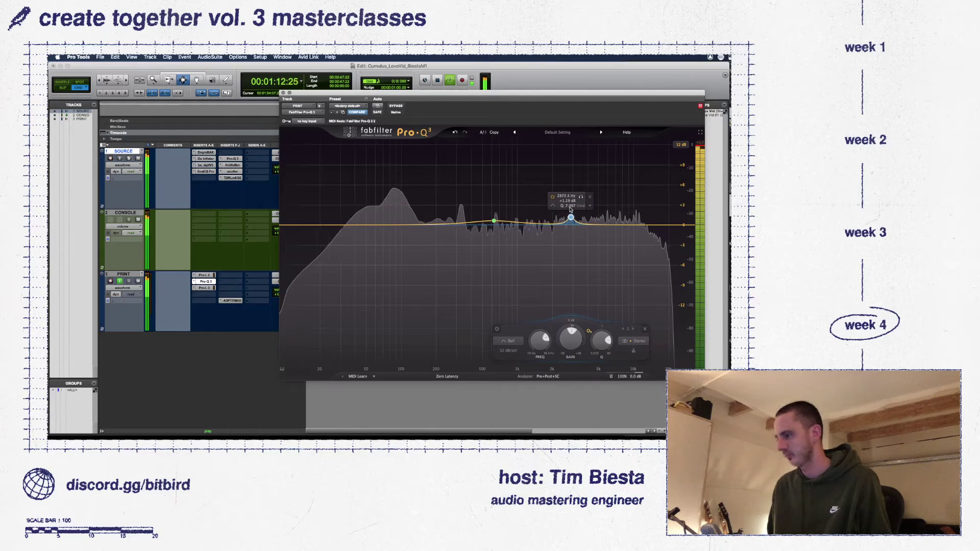
left_click_drag(570, 209, 617, 192)
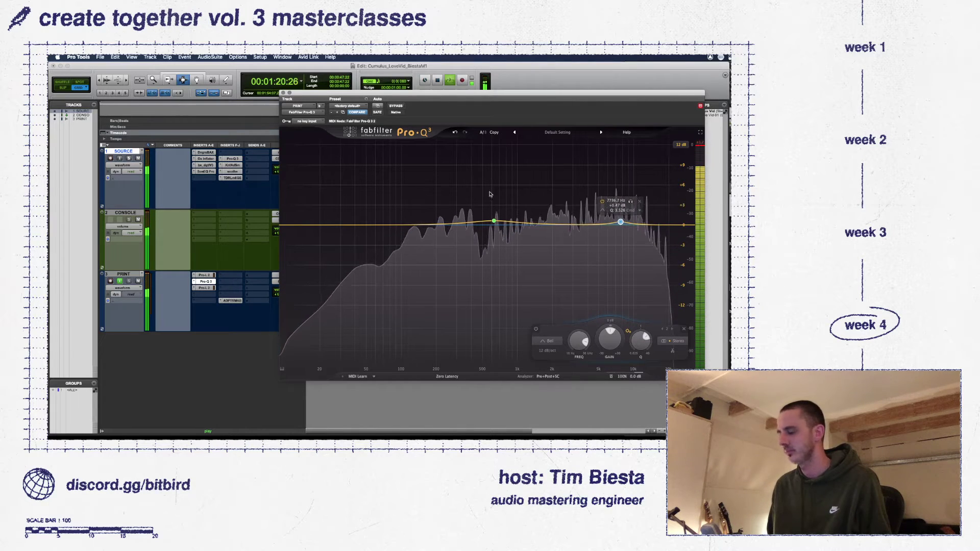
- Check the SOURCE track's BAX EQ and slightly adjust the Curve setting of its Oxford Inflator
left_click(205, 152)
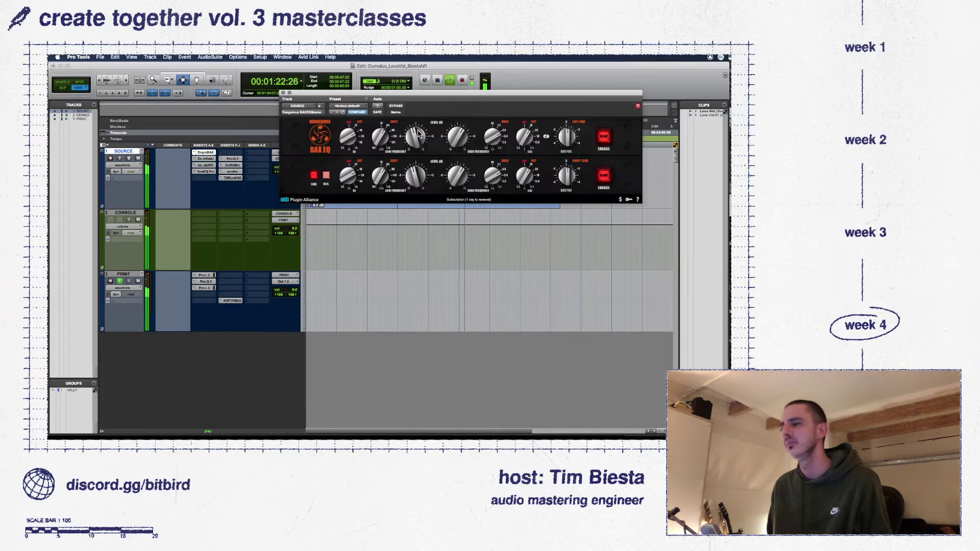
left_click(215, 160)
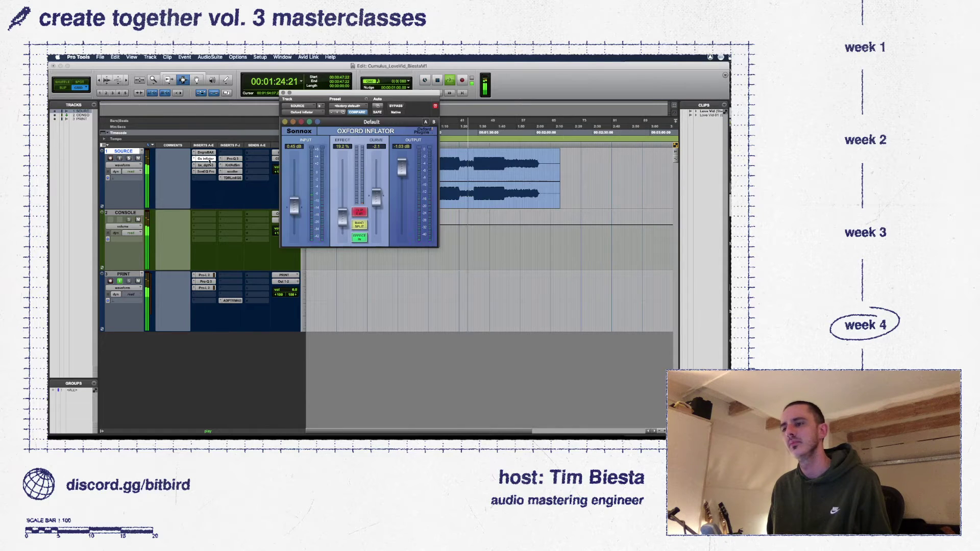
mouse_move(377, 196)
left_mouse_down()
mouse_move(378, 186)
mouse_move(381, 195)
left_mouse_up()
- Trim the PRINT Pro-L 2 gain to about 1.2 dB and set SOURCE TDR Limiter drives to 0.4 dB for clipper, 1.2 dB for peak limiter
left_click(204, 276)
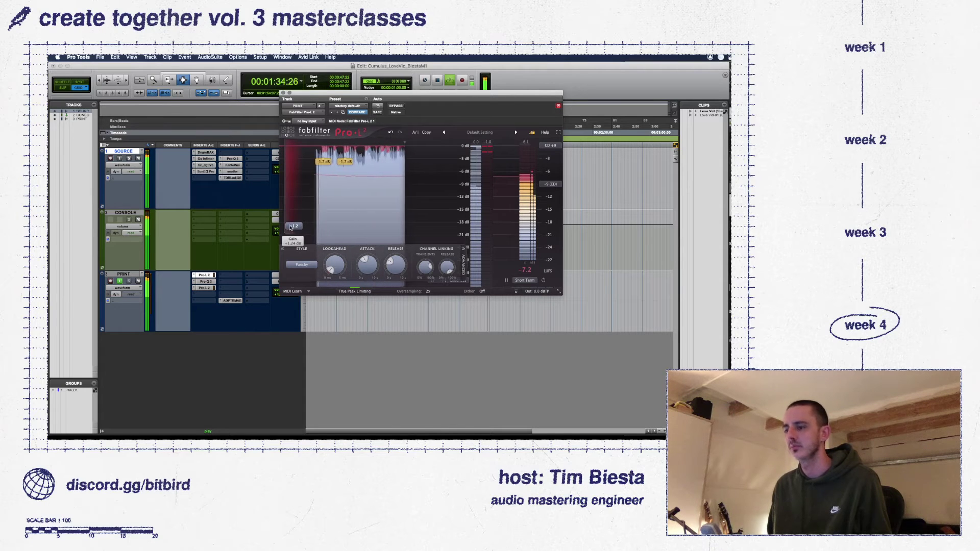
left_click(233, 177)
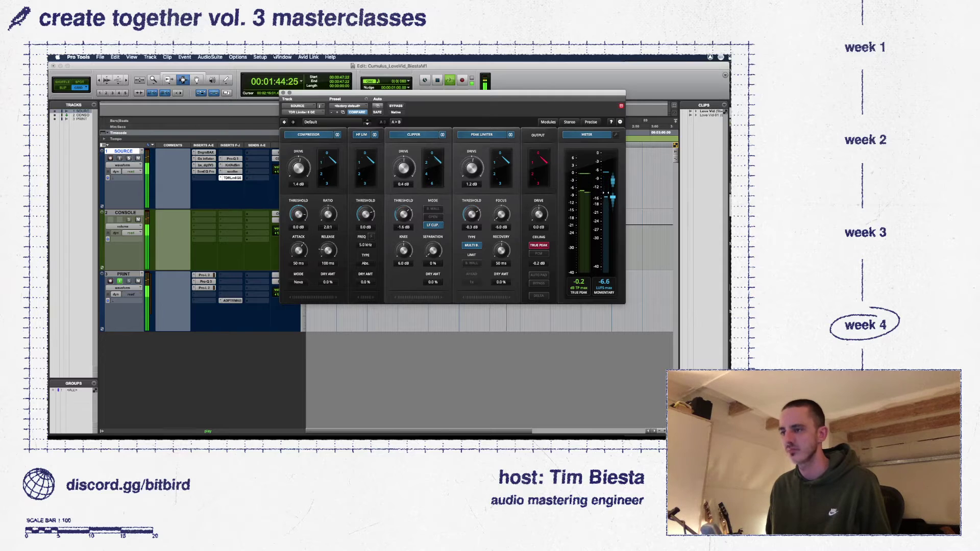
left_click(284, 93)
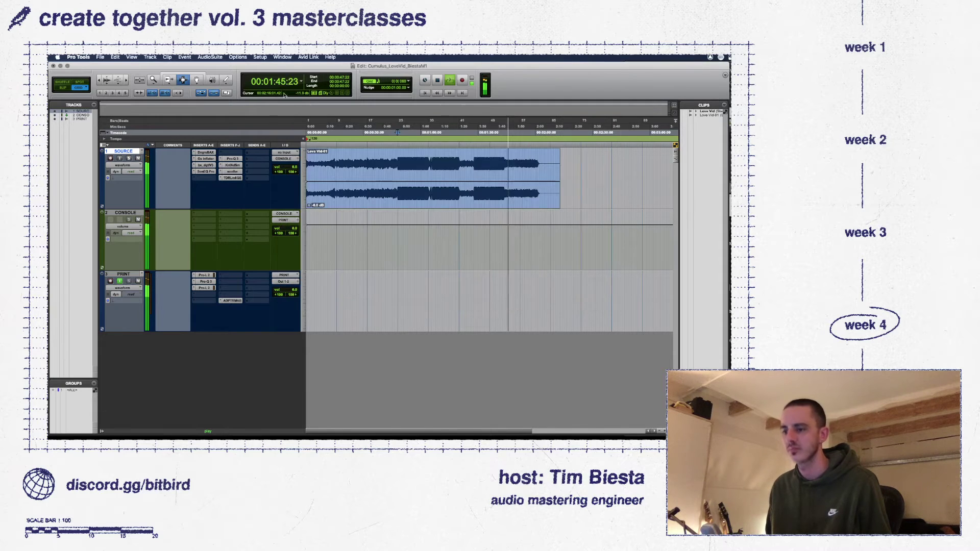
- Open Metric AB on the PRINT track and switch to the Love Vid.wav reference to compare it with the master
left_click(228, 302)
left_click(342, 296)
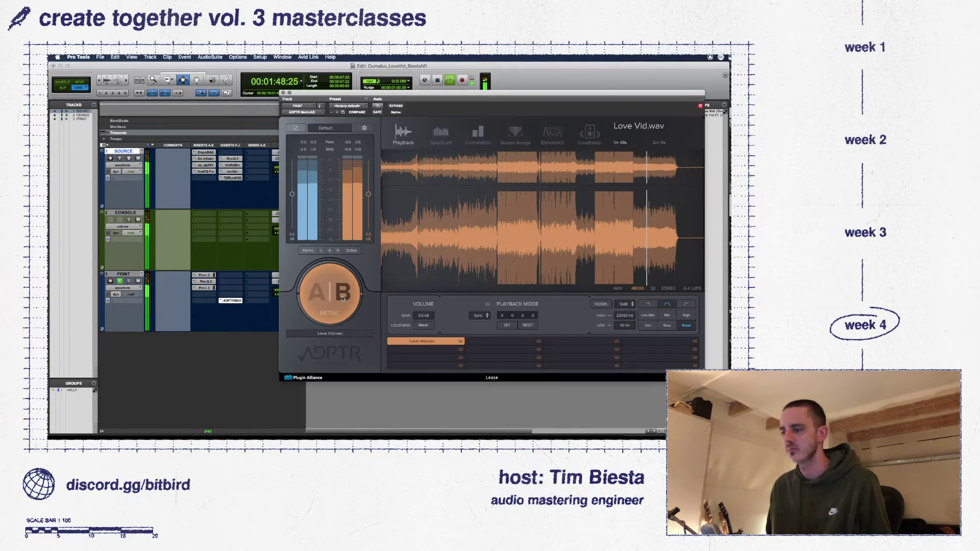
- Switch Metric AB back to the master and check the SOURCE track's soothe and Knif Soma settings during playback
left_click(342, 297)
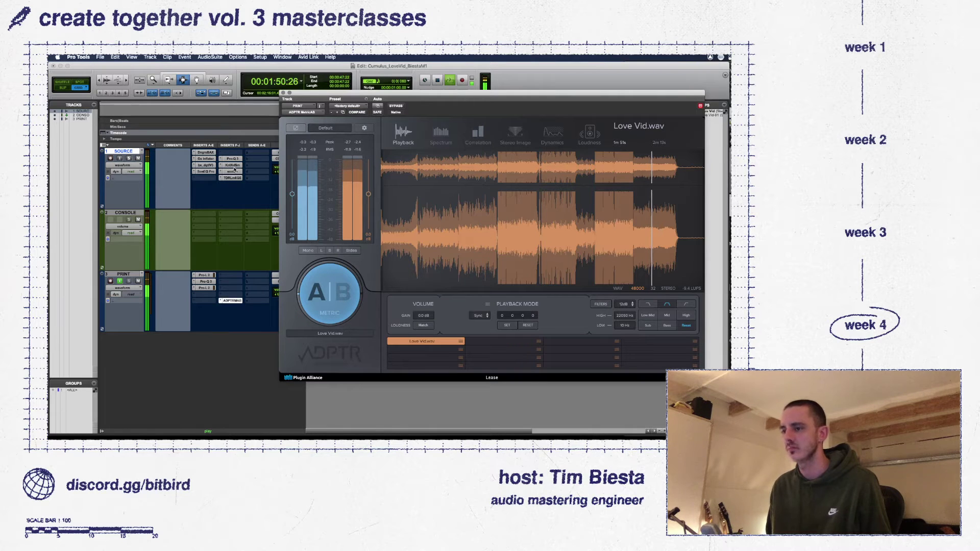
left_click(233, 173)
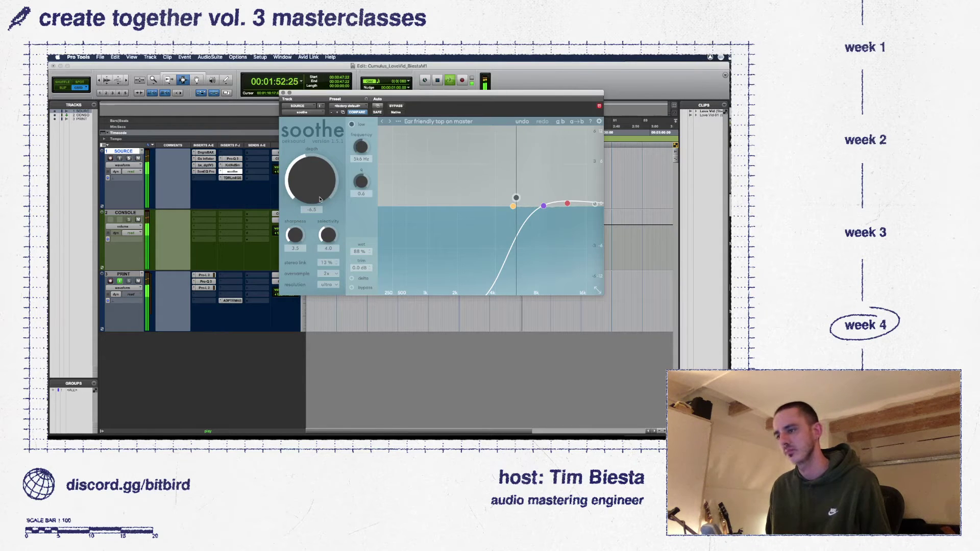
left_click(233, 165)
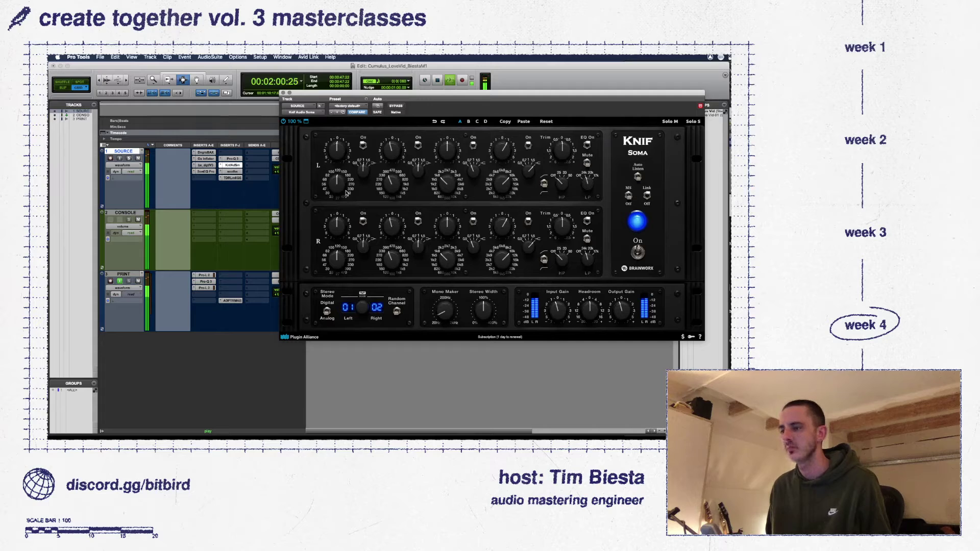
key("space")
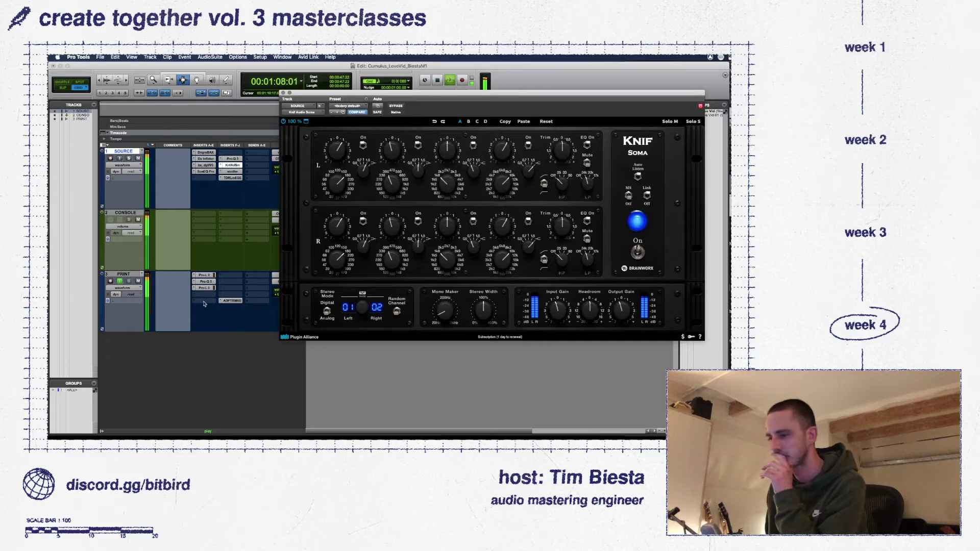
- Open Metric AB on PRINT and alternate between the master and Love Vid.wav, restarting playback from the loud section
left_click(232, 301)
left_click(329, 285)
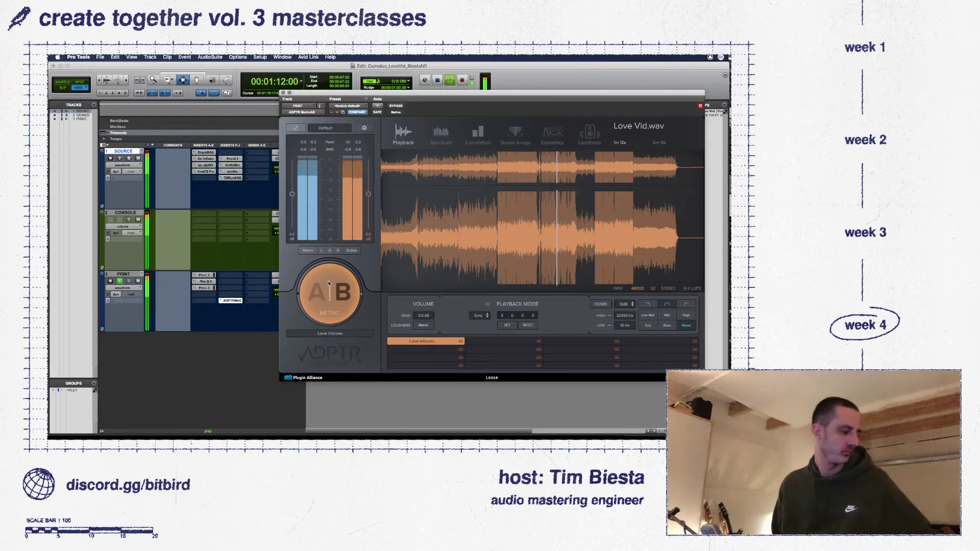
left_click(330, 284)
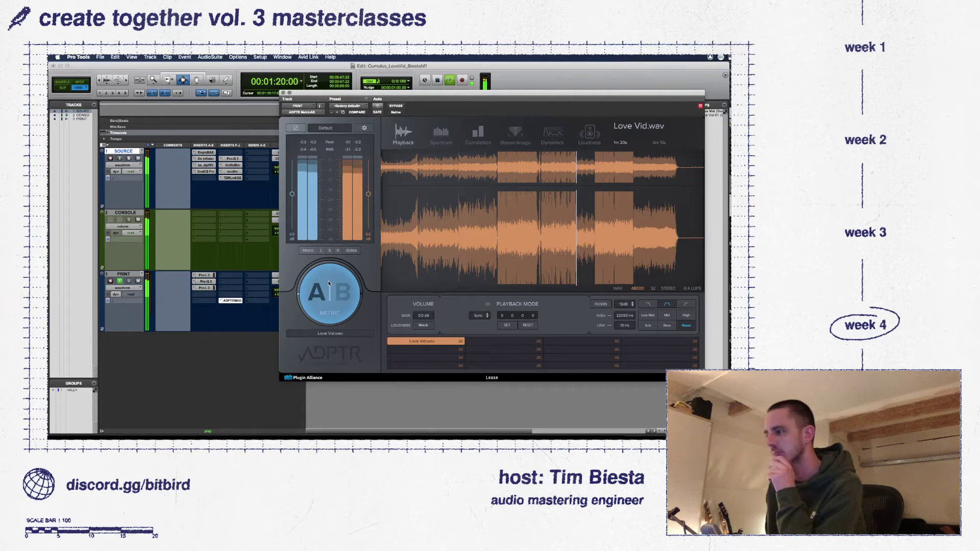
left_click(329, 283)
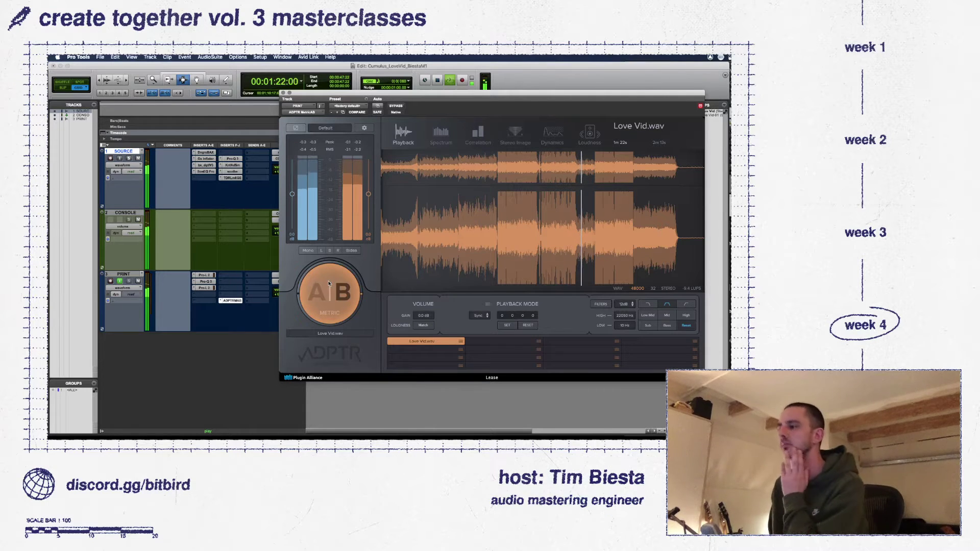
key("space")
left_click(329, 284)
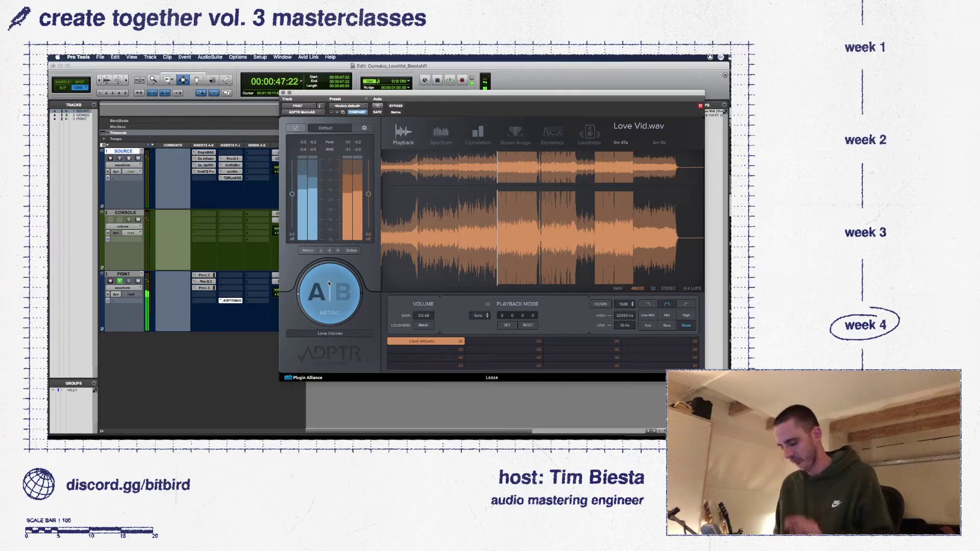
- Play the song from its very beginning and compare the intro of the master with the Love Vid.wav reference
left_click(393, 406)
key("Return")
key("space")
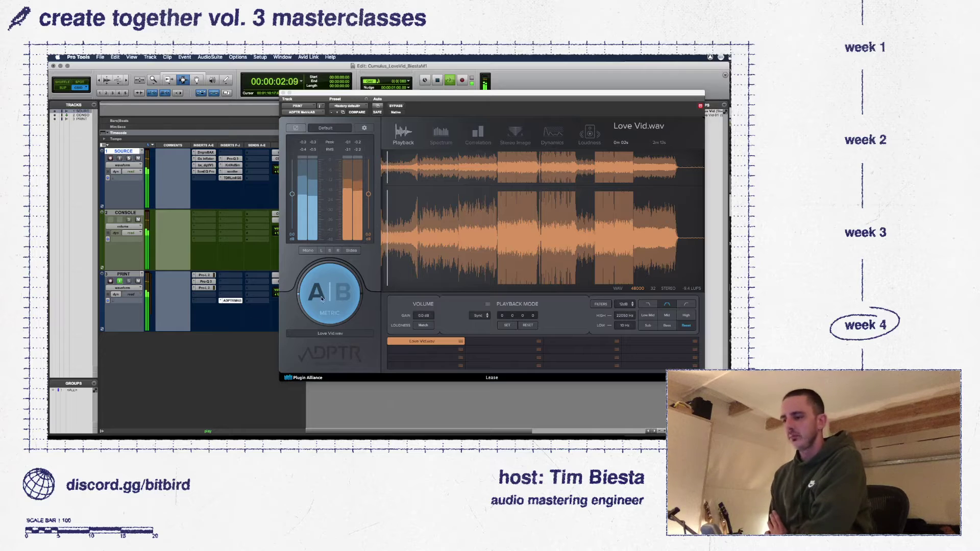
left_click(342, 287)
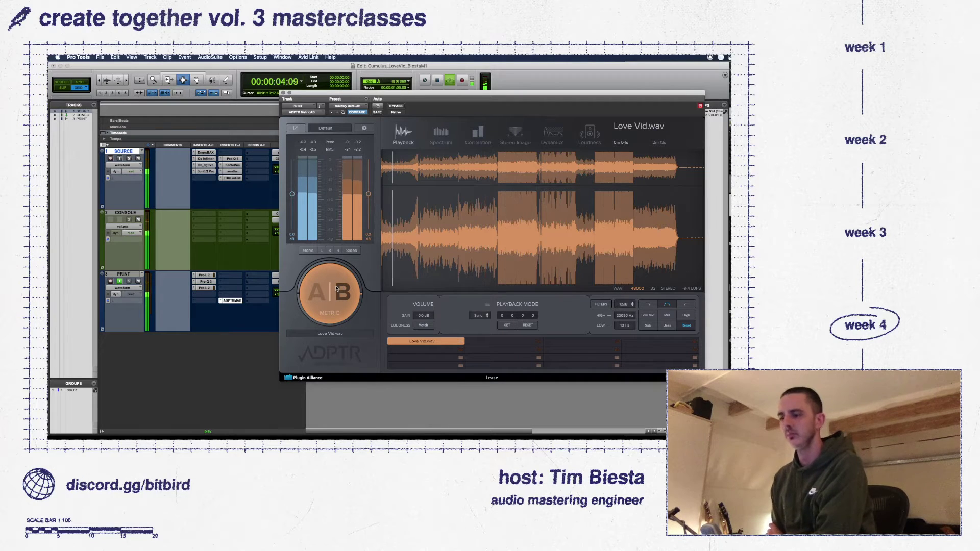
left_click(339, 286)
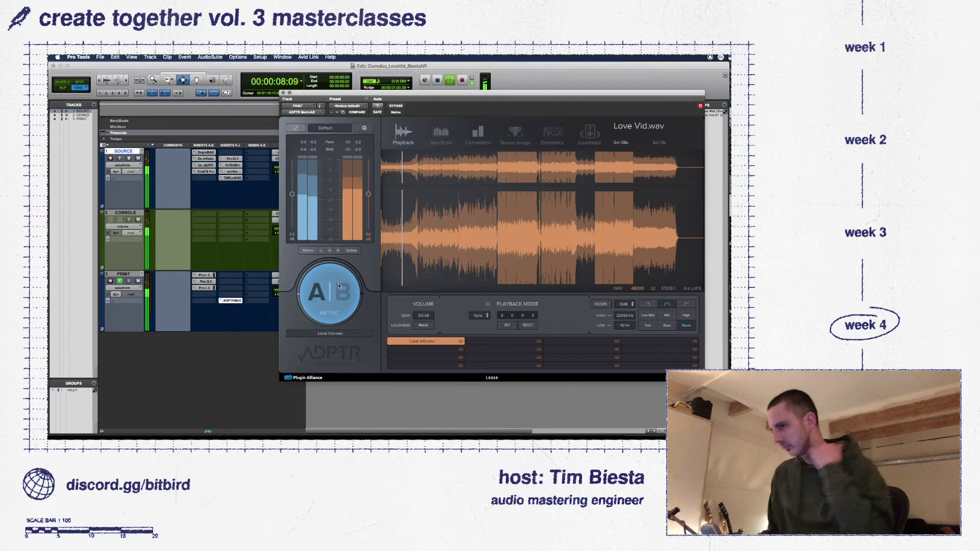
- Shrink Metric AB to its compact view, place it clear of the waveform, and compare master and reference through the build-up
left_click(296, 128)
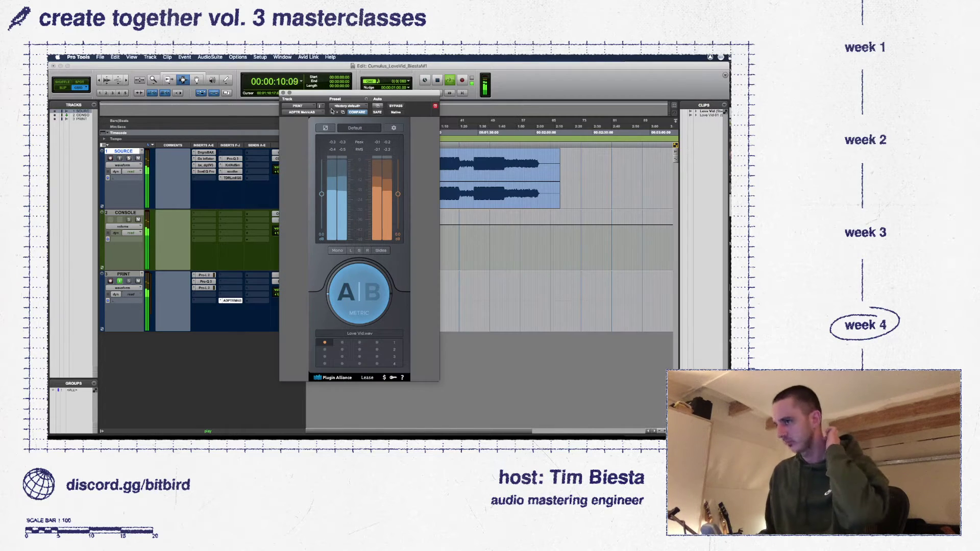
left_click_drag(338, 93, 617, 88)
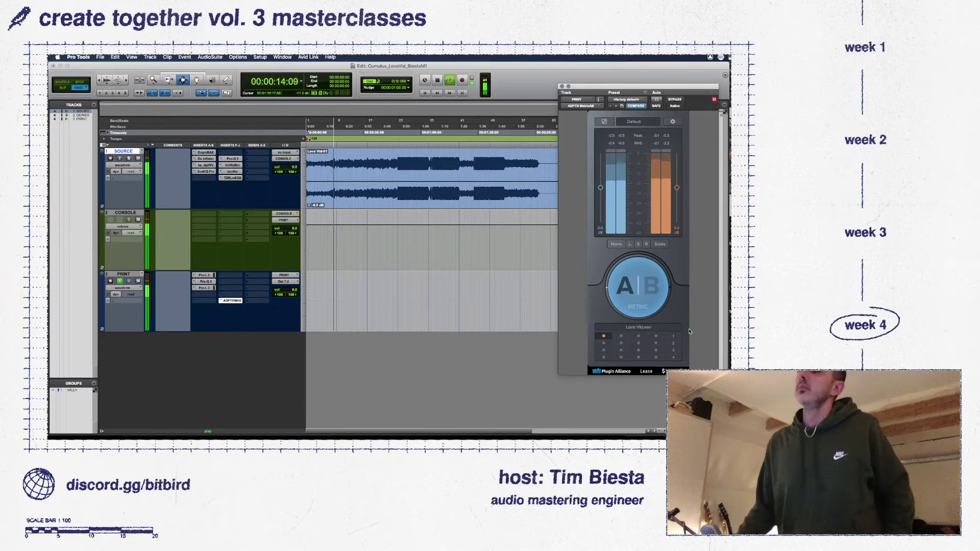
left_click(657, 287)
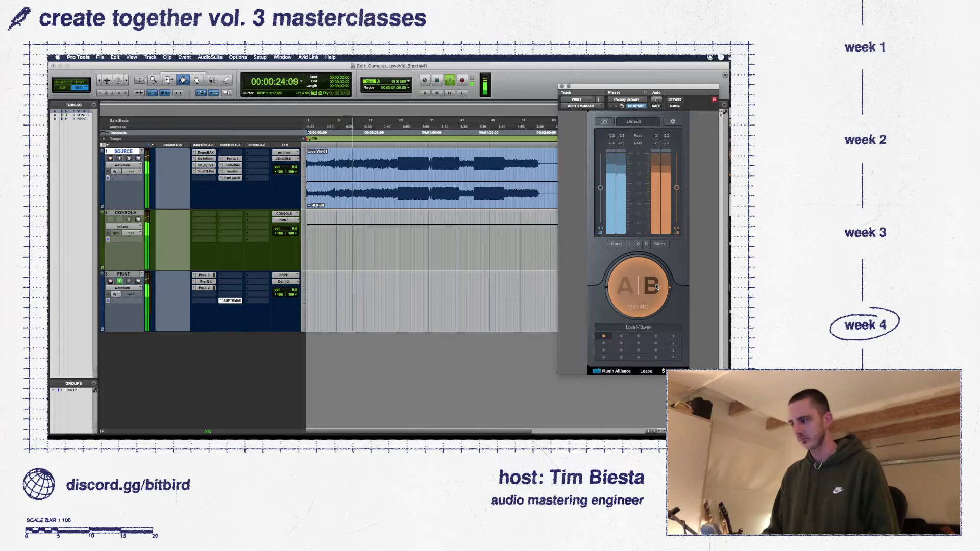
left_click(657, 286)
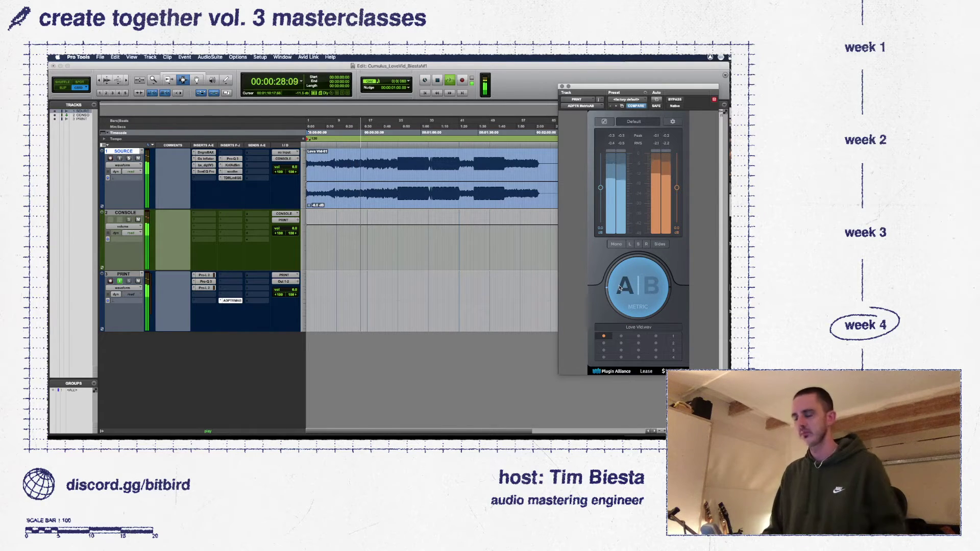
- Bring the SOURCE track's Pro-Q 3 fully into view to check its curve, and compare master and reference in Metric AB
left_click(232, 159)
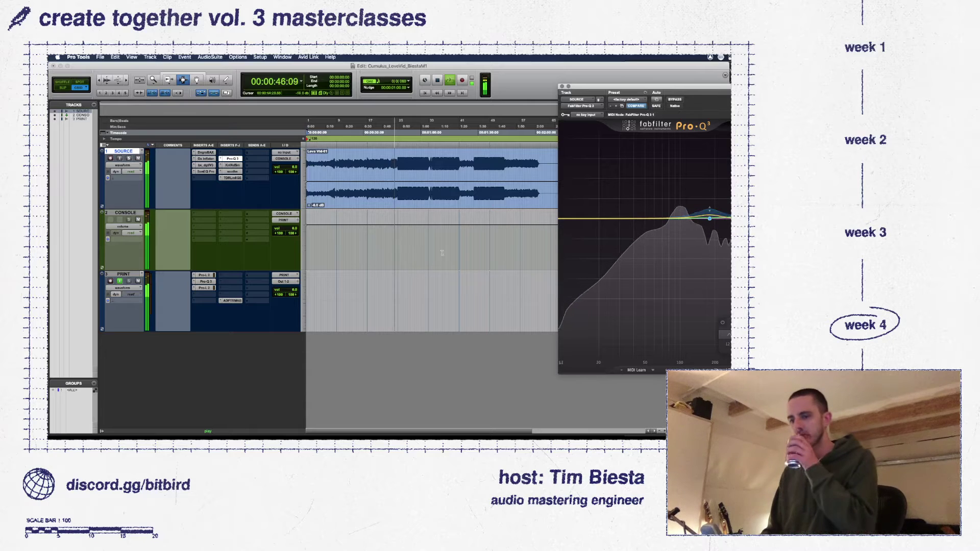
left_click(726, 87)
left_click_drag(511, 86, 446, 126)
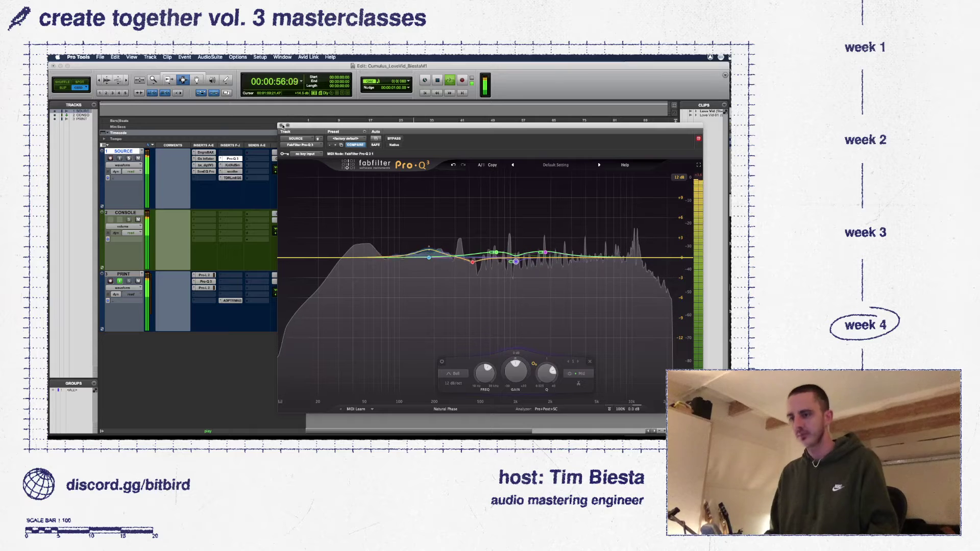
left_click(232, 301)
left_click(366, 340)
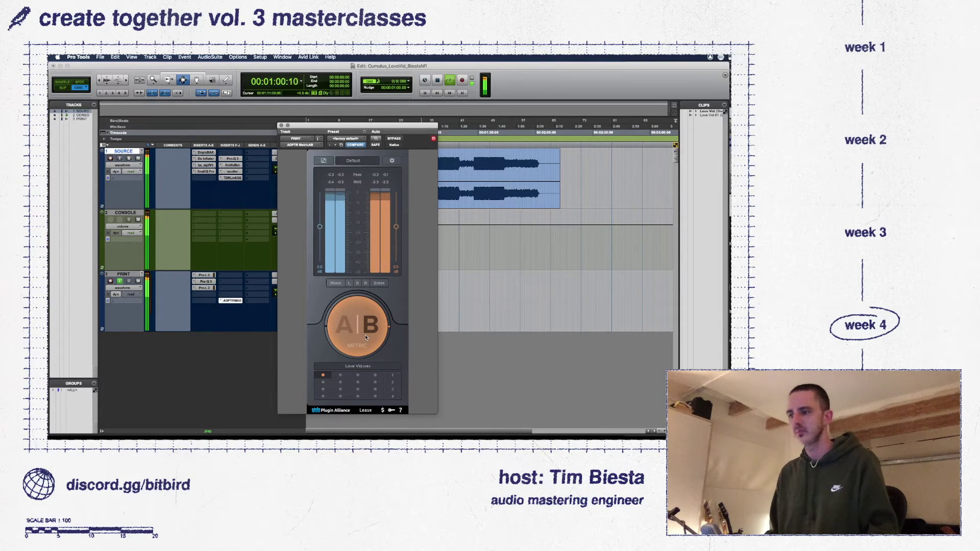
left_click(366, 338)
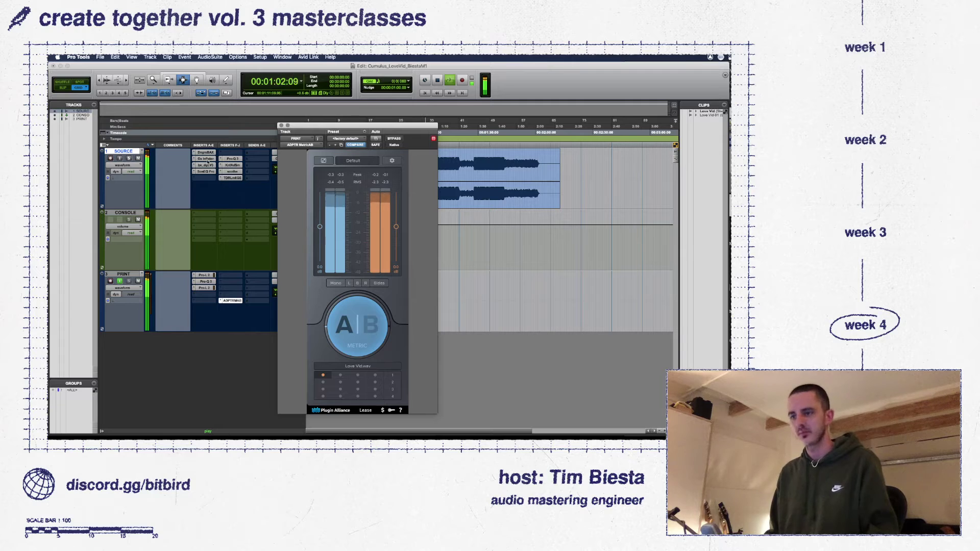
- Slightly adjust the low-frequency level on the SOURCE track's BAX EQ and check the result in Metric AB on PRINT
left_click(207, 152)
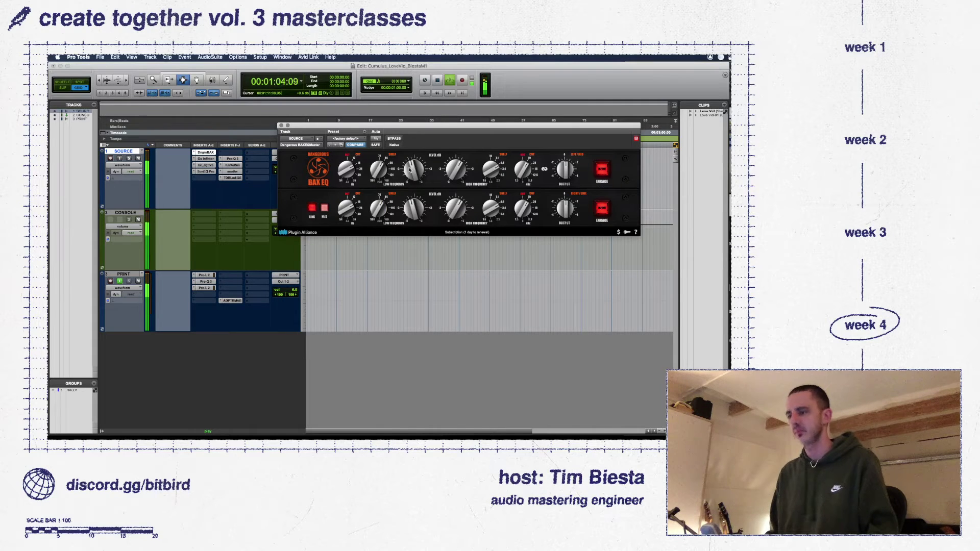
left_click_drag(415, 159, 397, 166)
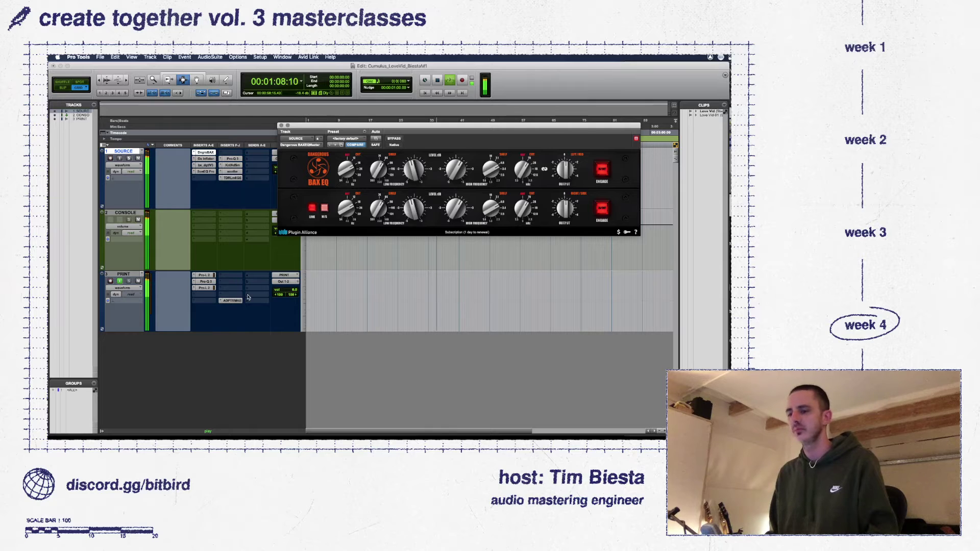
left_click(232, 300)
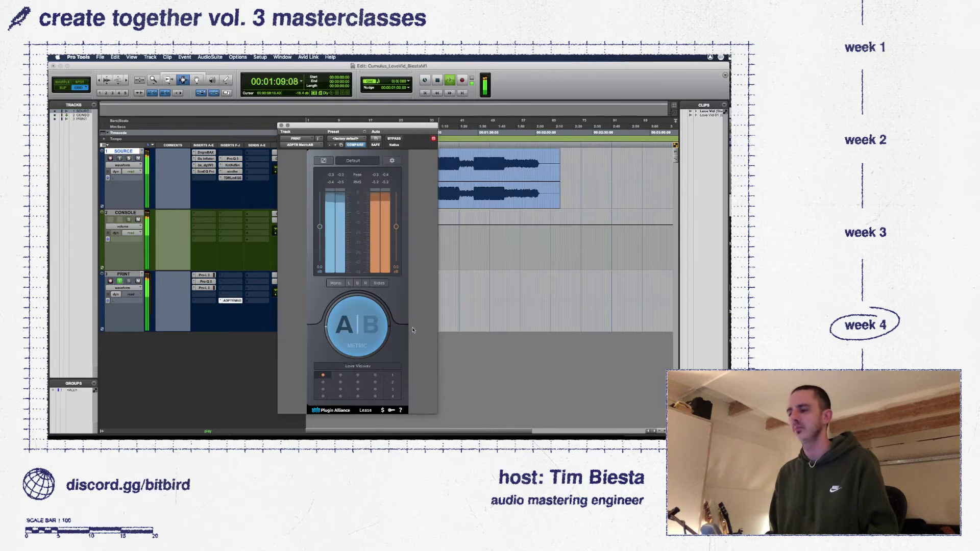
left_click(345, 321)
left_click(281, 126)
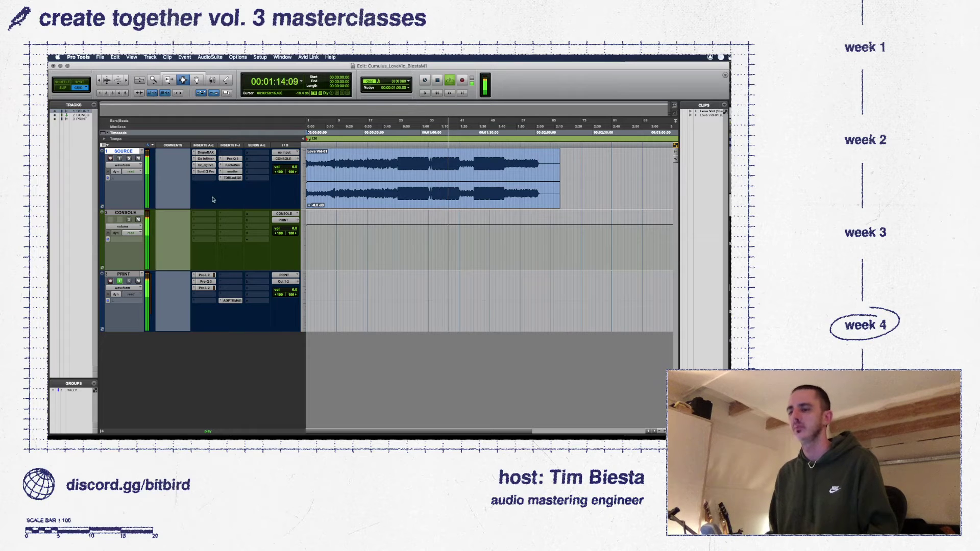
- Review SOURCE's BAX EQ and Oxford Inflator, and in bx_digital V3 link the HMF bands and fine-tune the stereo-section HMF gain
left_click(208, 152)
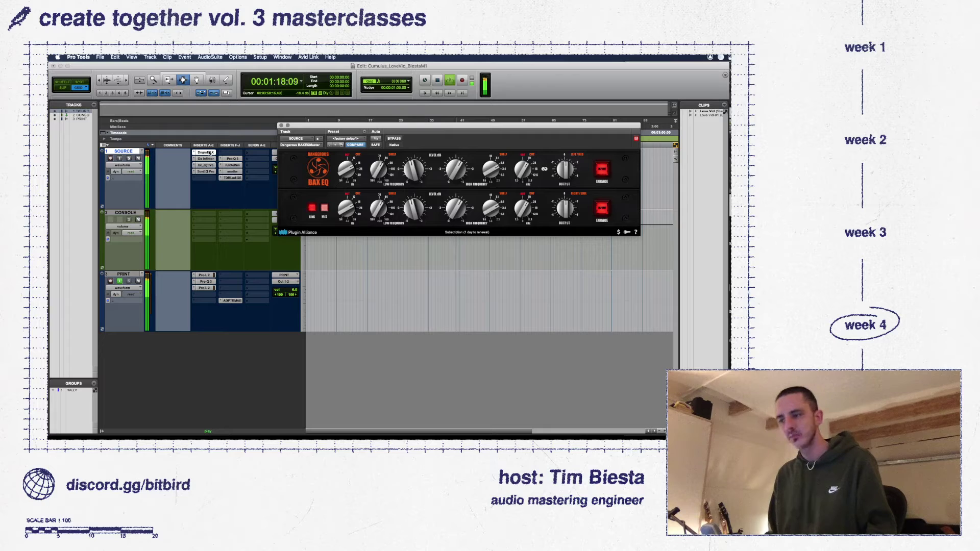
left_click(206, 159)
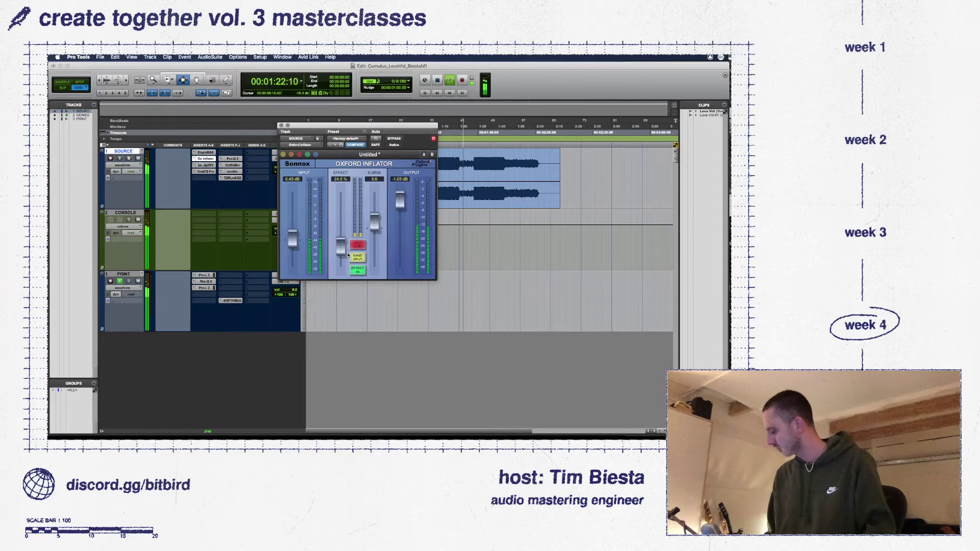
left_click(207, 165)
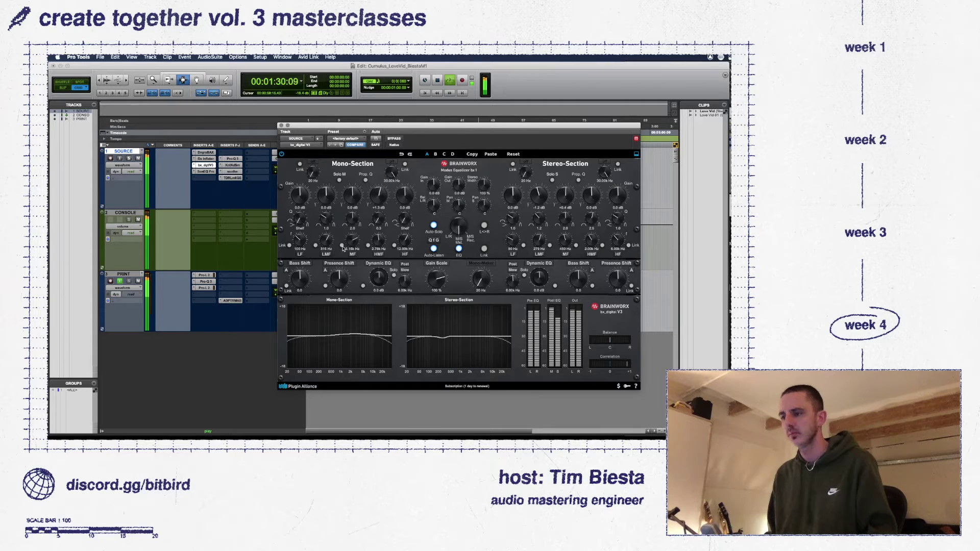
left_click(368, 246)
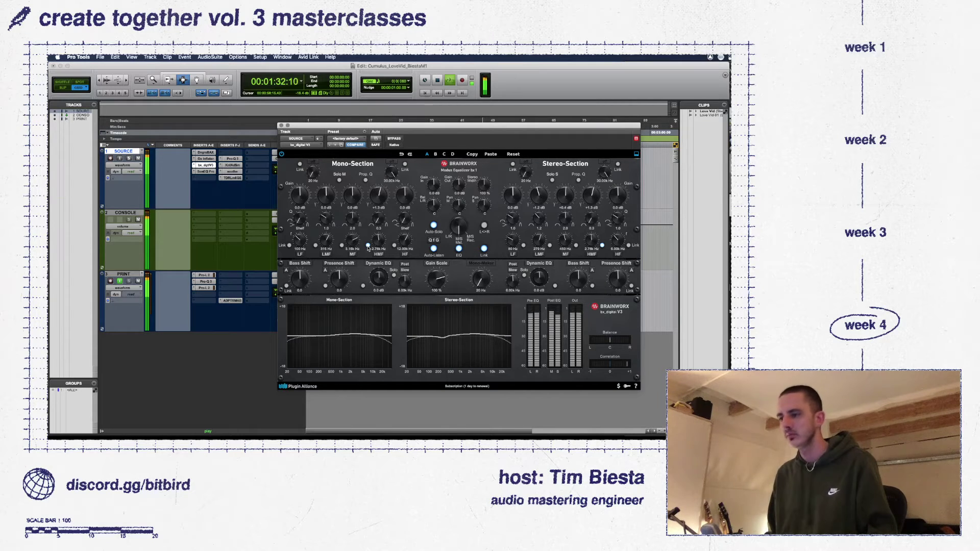
left_click_drag(600, 194, 595, 200)
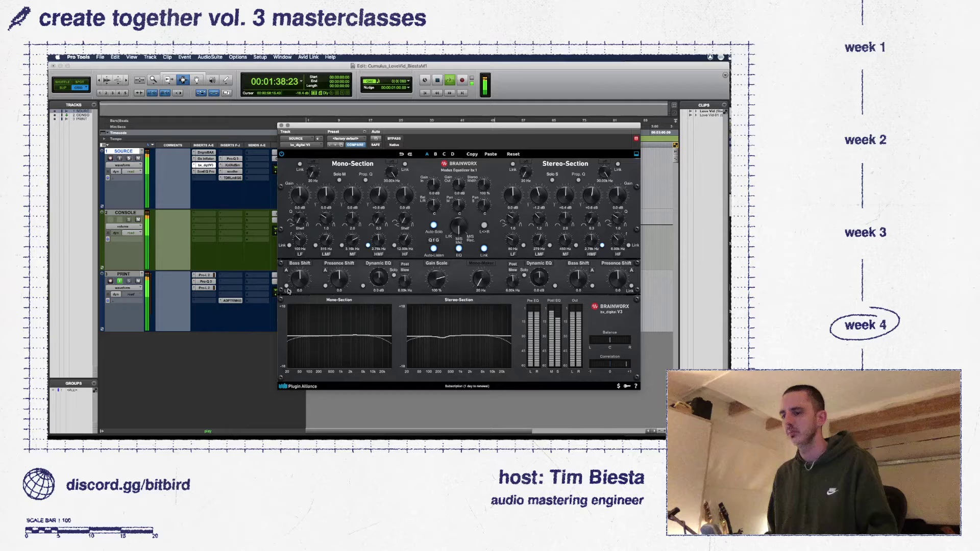
- Compare the adjusted master with the reference in Metric AB on PRINT, ending on the master, and close the plug-in window
left_click(231, 301)
left_click(375, 332)
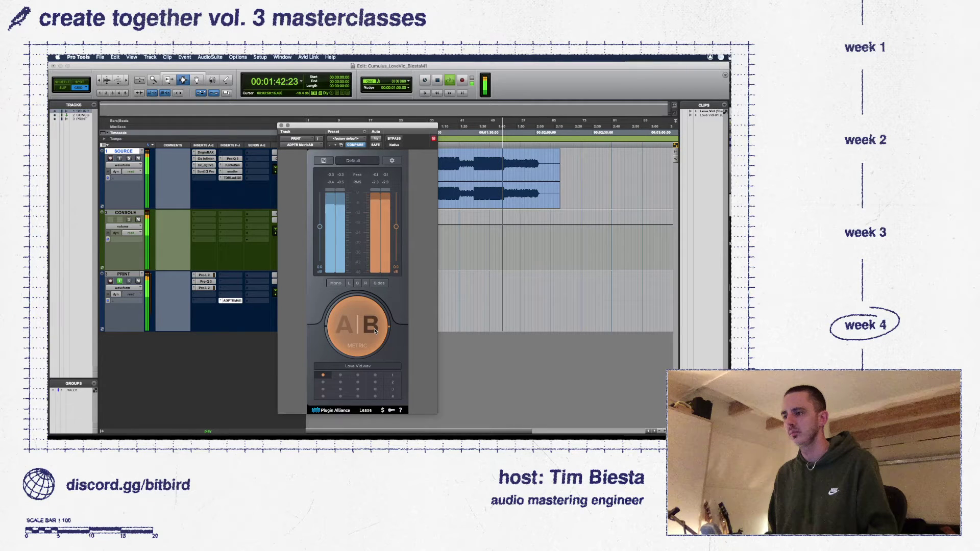
left_click(376, 332)
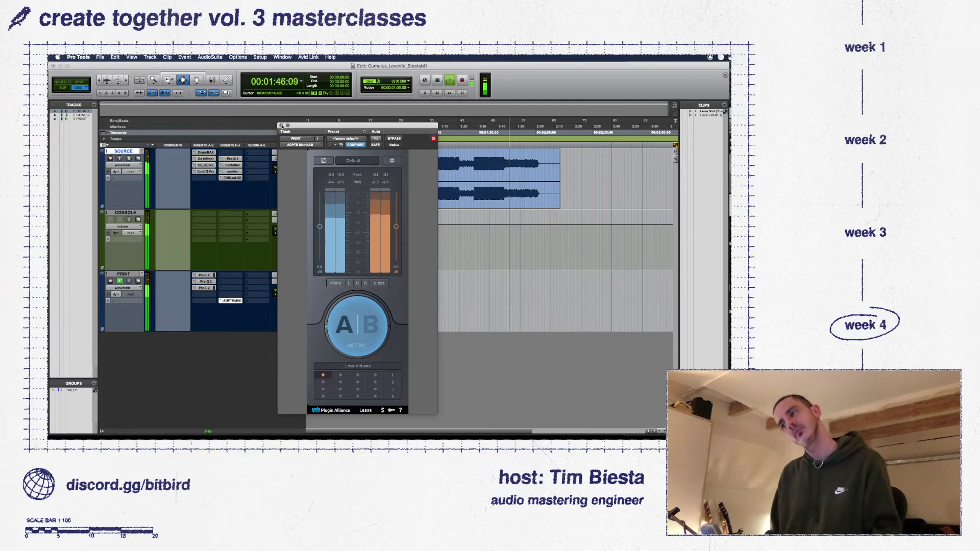
left_click(281, 126)
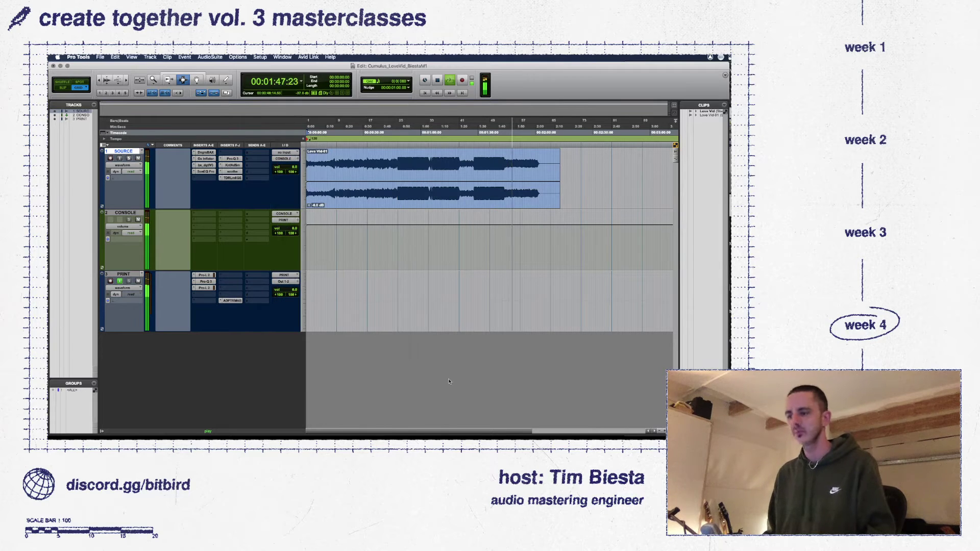
- Reposition playback from the late part of the song to just before the first loud section, with the SOURCE track selected
left_click(421, 296)
left_click(516, 296)
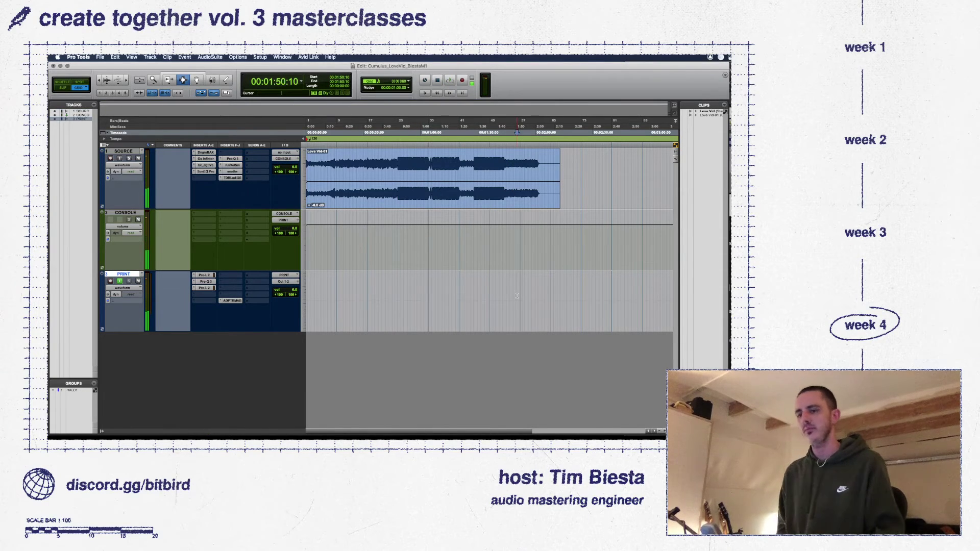
key("Return")
key("space")
key("p")
key("p")
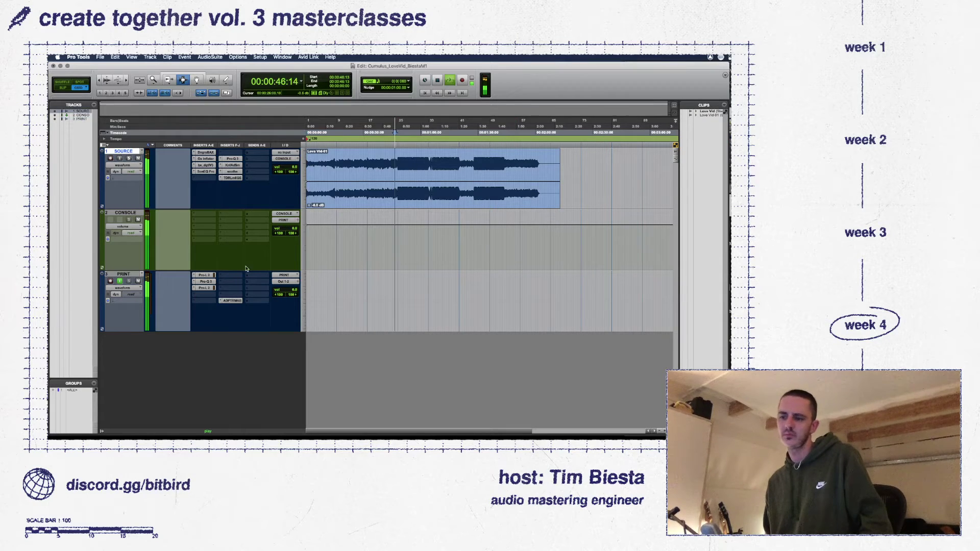
- Raise the gain of the first Pro-L 2 on PRINT to +1.5 dB and replay the loud section from its start
left_click(209, 275)
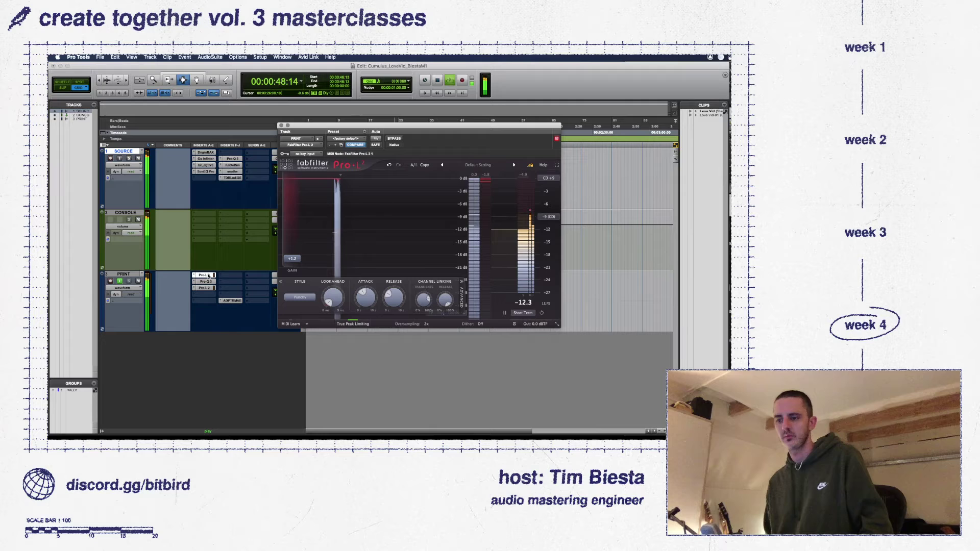
mouse_move(288, 265)
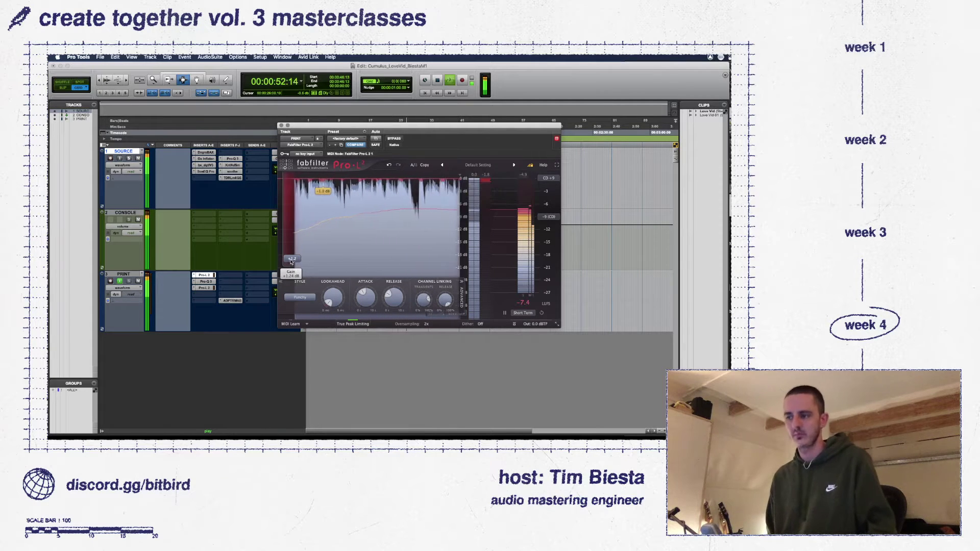
left_click_drag(288, 265, 293, 260)
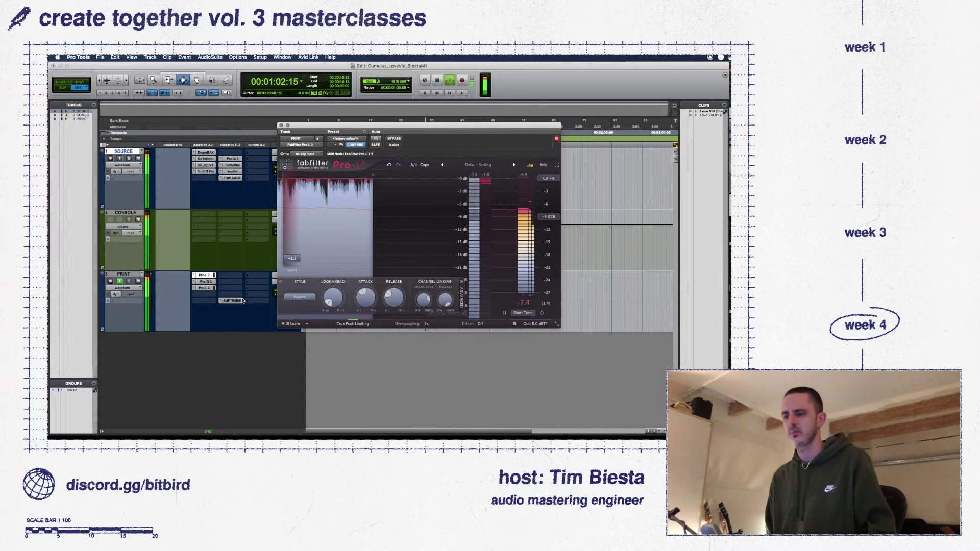
key("space")
key("space")
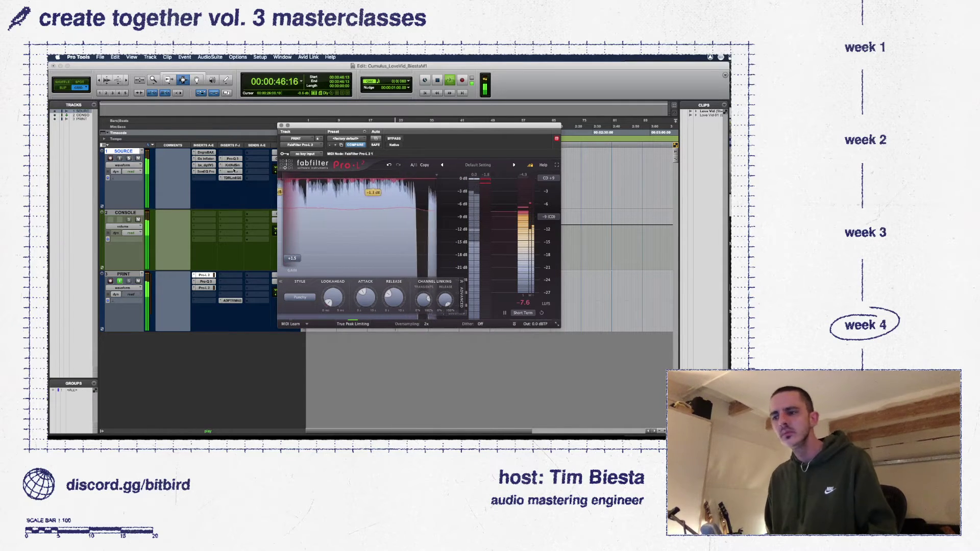
- Open the Knif Soma on SOURCE, and bypass and re-enable all of SOURCE's inserts to compare the processed and unprocessed sound
left_click(233, 165)
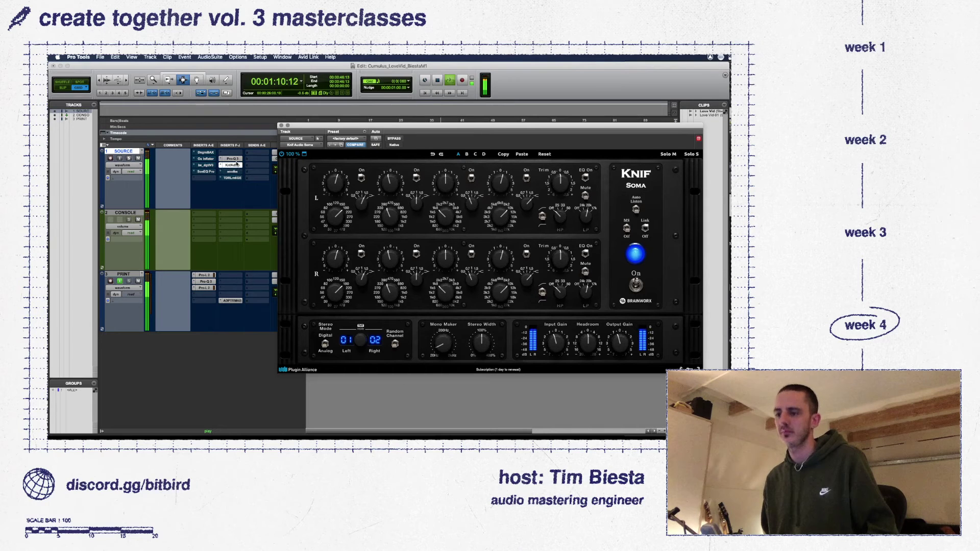
left_click(235, 166, "super")
left_click(209, 153, "super")
left_click(210, 159, "super")
left_click(209, 165, "super")
left_click(210, 171, "super")
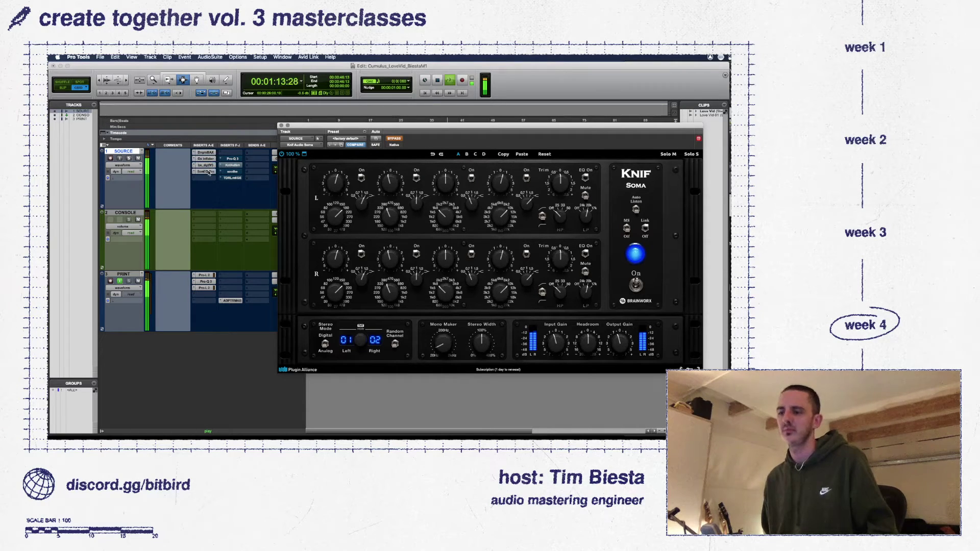
left_click(233, 159, "super")
left_click(234, 172, "super")
left_click(234, 178, "super")
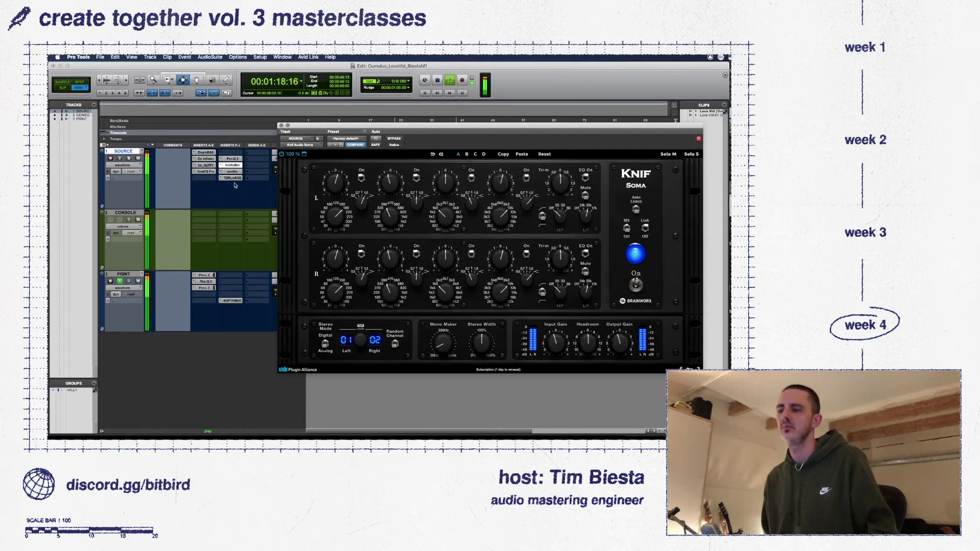
- In TDR Limiter 6 GE on SOURCE, set the clipper threshold to -2.0 dB and the compressor drive to 1.6 dB
left_click(237, 178)
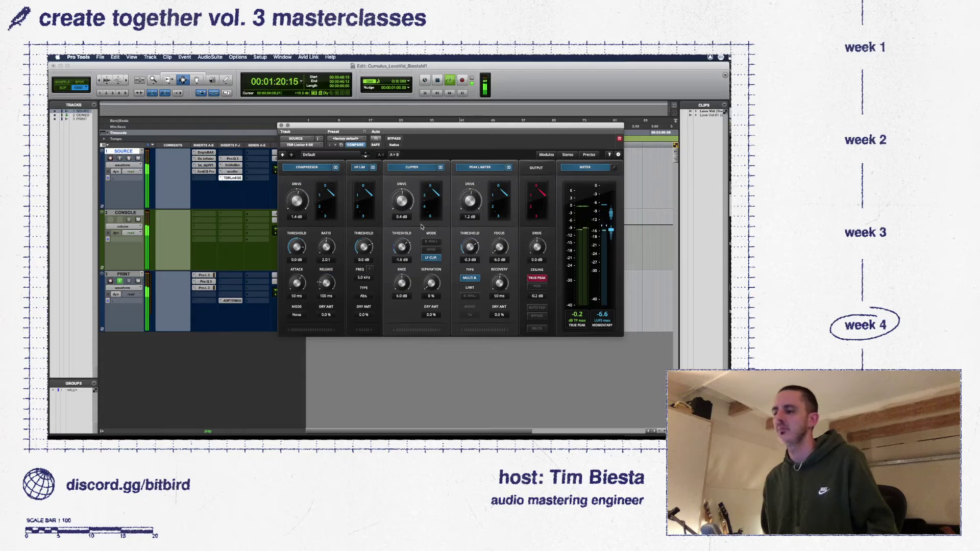
key("space")
key("space")
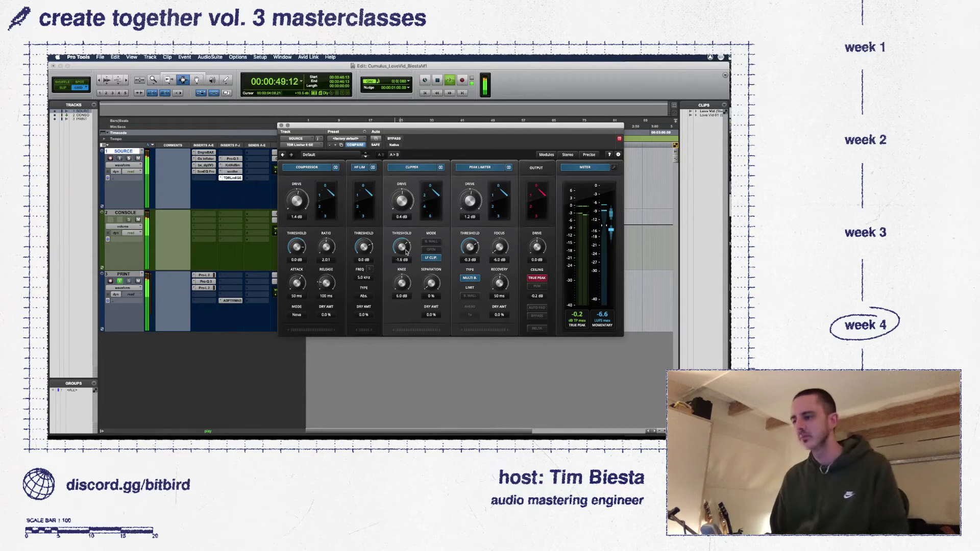
left_click_drag(403, 247, 407, 255)
left_click_drag(297, 200, 297, 202)
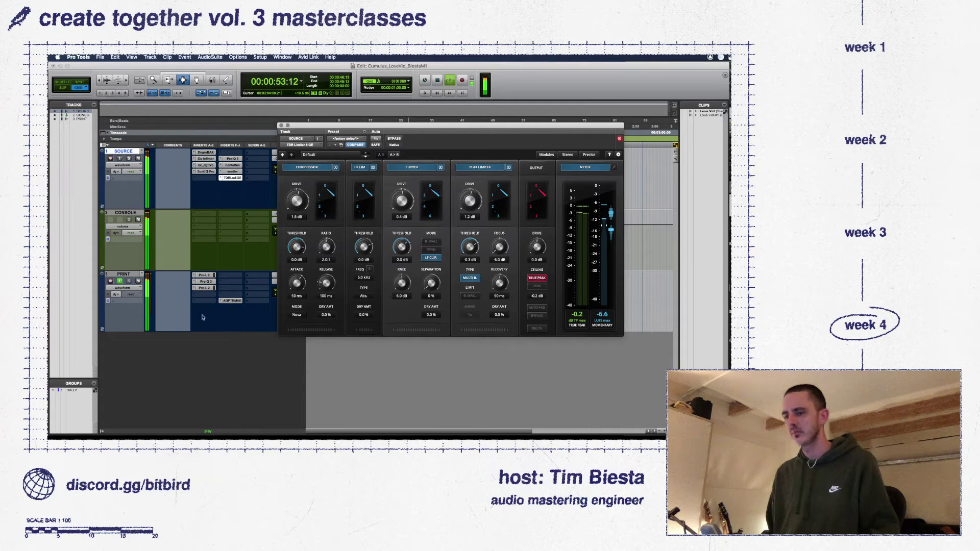
- Check the limiting in both Pro-L 2 instances on PRINT and close the plug-in window
left_click(205, 288)
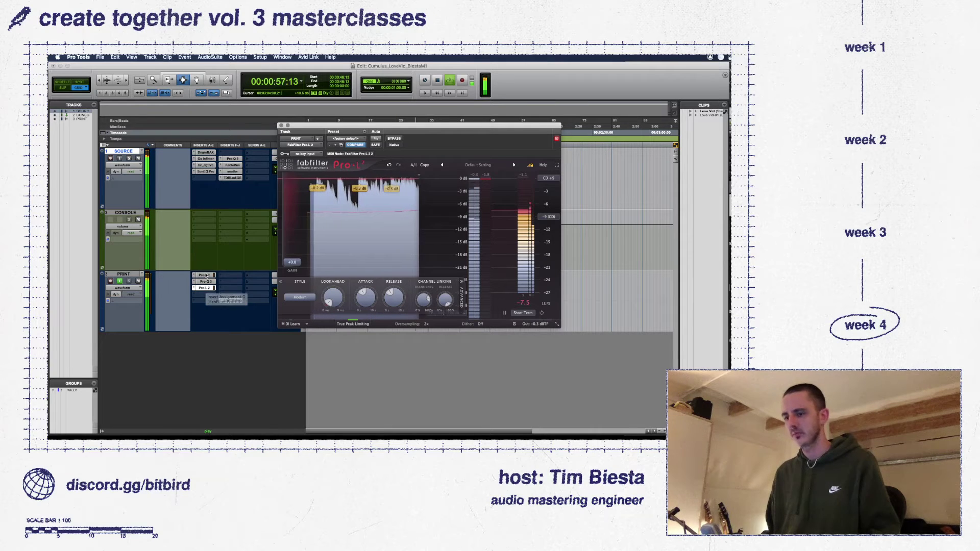
left_click(206, 276)
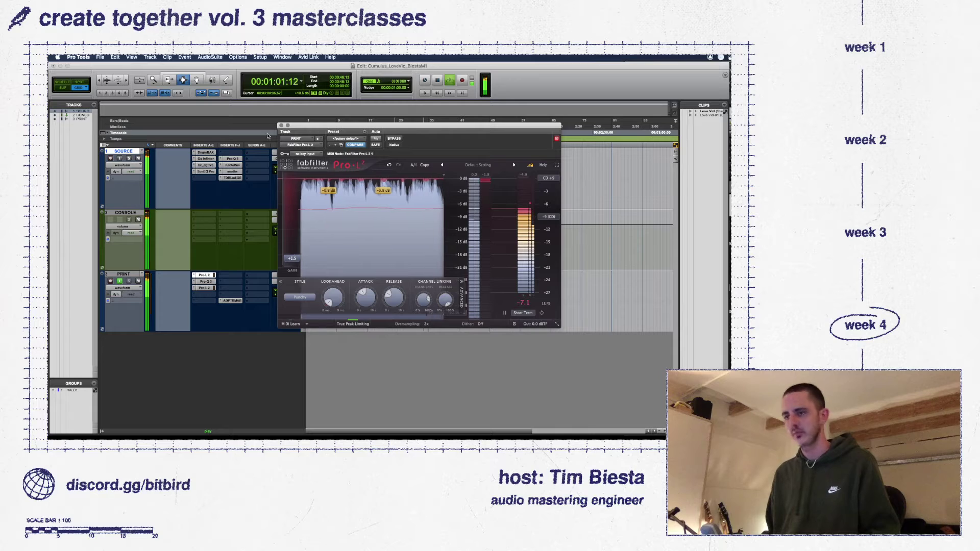
left_click(281, 126)
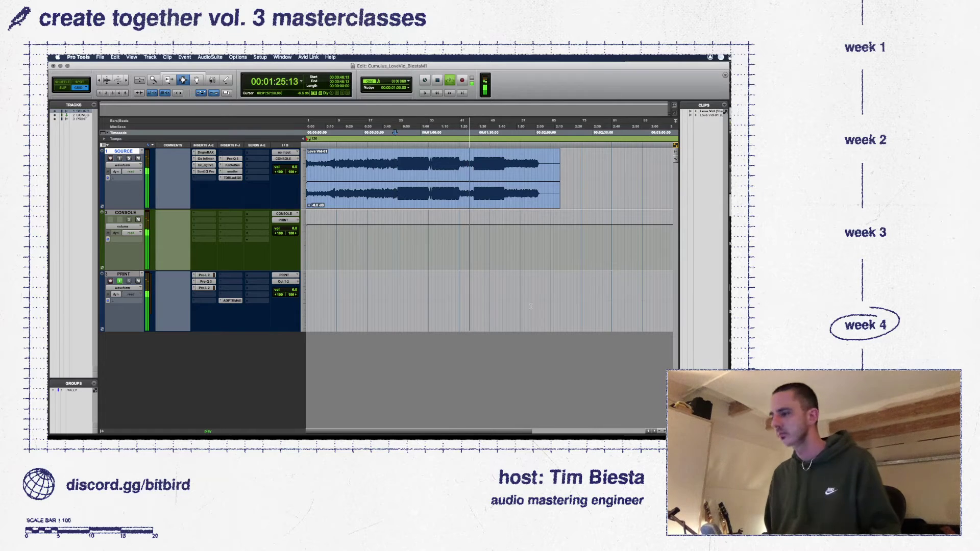
- Stop playback and return the playback position to the start of the session with the PRINT track selected
left_click(564, 284)
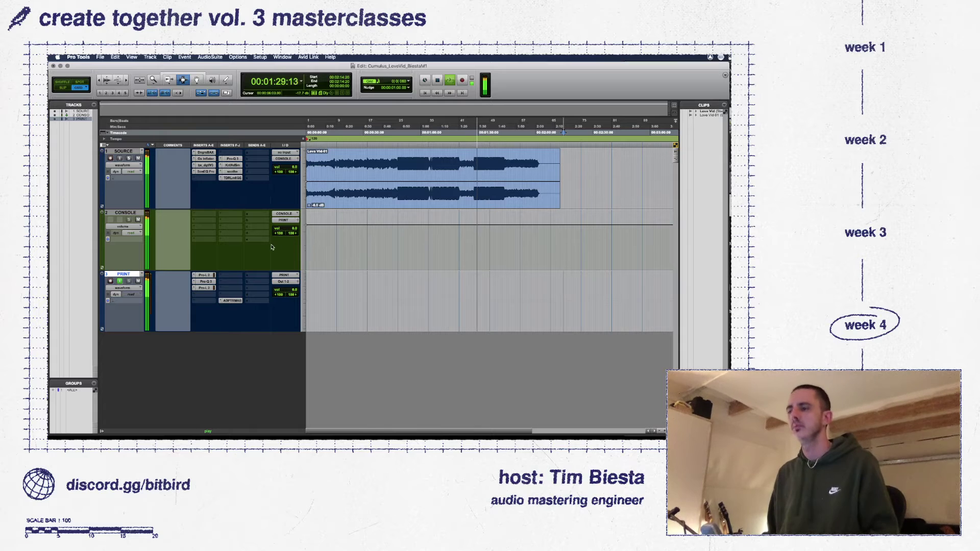
key("space")
left_click(573, 279)
key("Return")
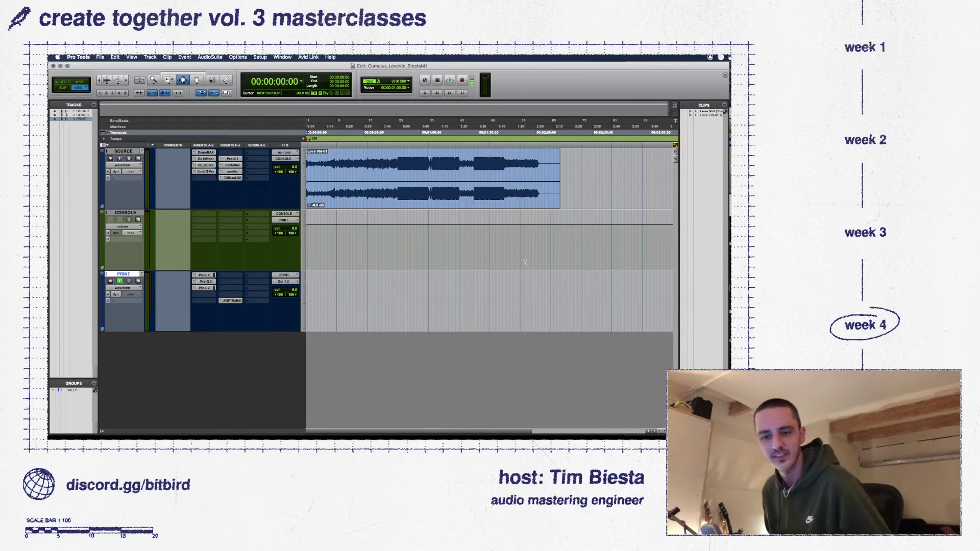
left_click(573, 291)
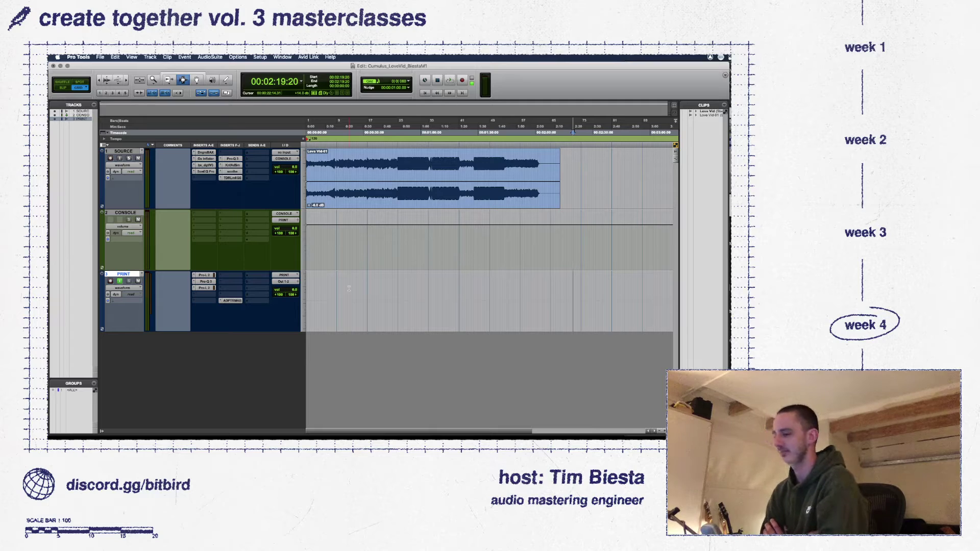
key("Return")
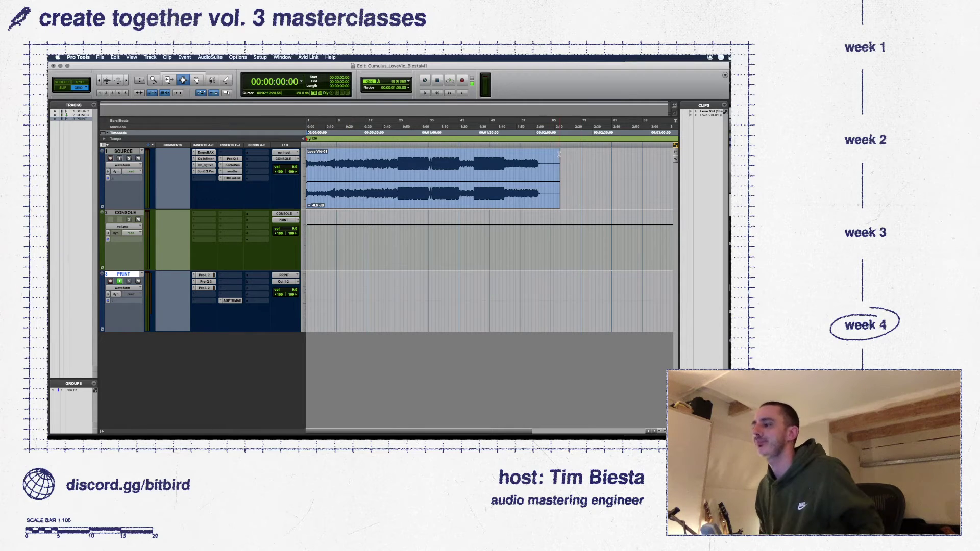
- Trim the end of the Love Vid clip on SOURCE to 2:04, listening to the tail to check where it ends
left_click_drag(558, 157, 543, 164)
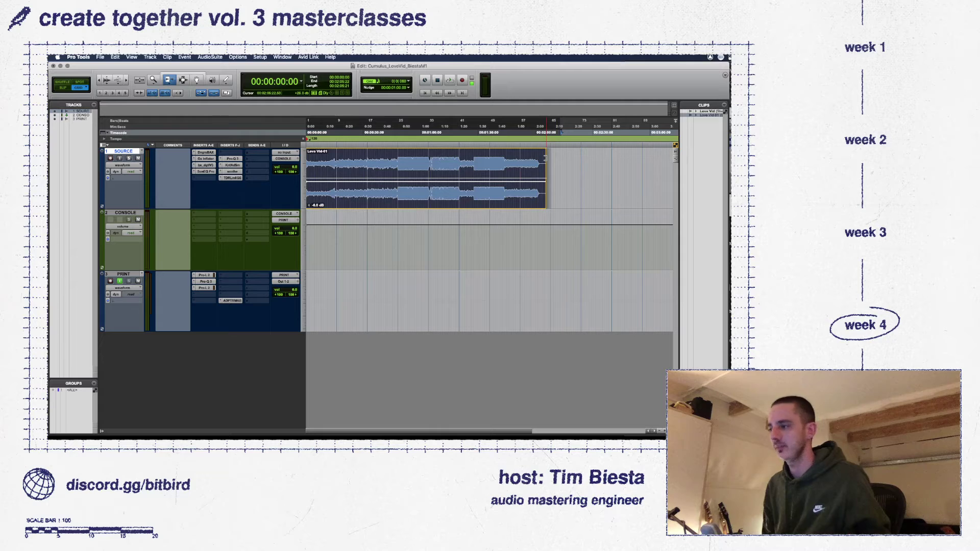
left_click(537, 162)
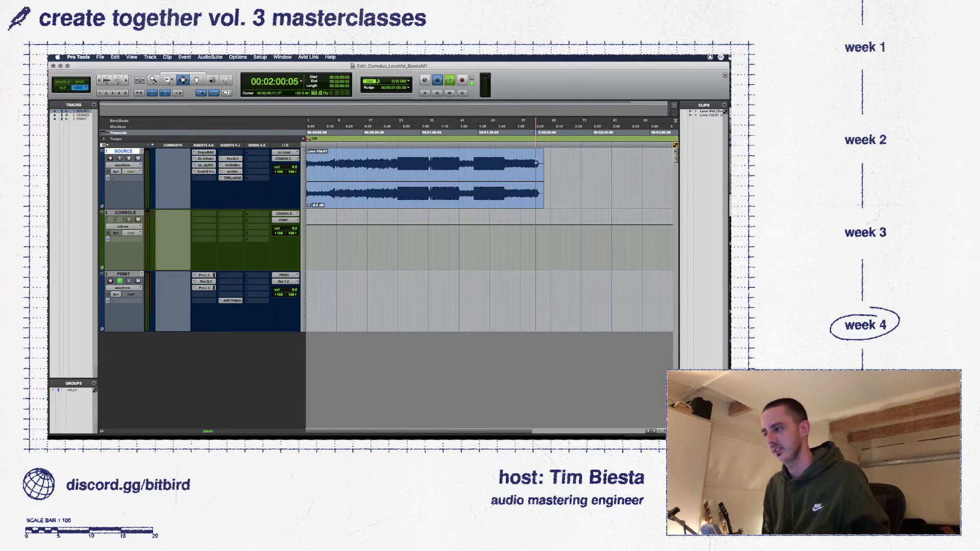
key("space")
scroll(567, 171, "up", 3)
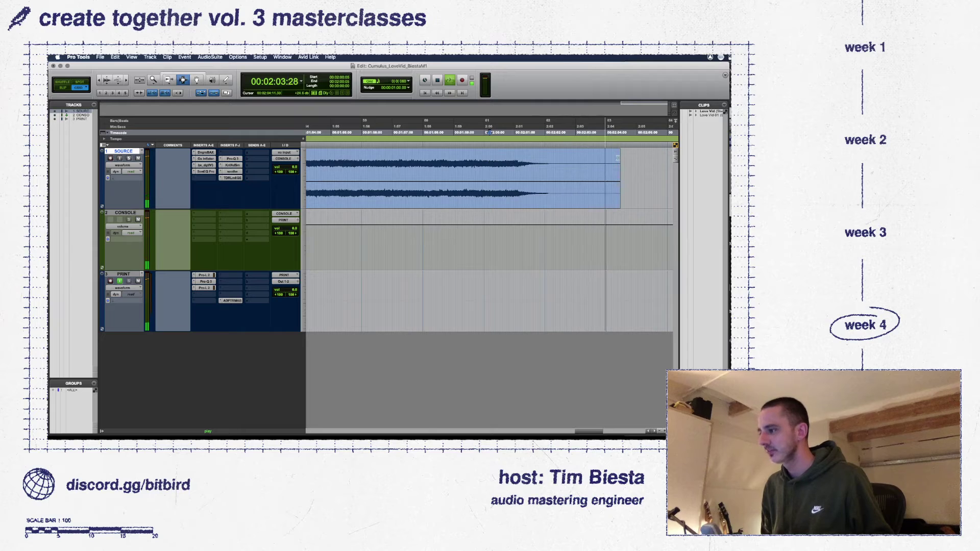
key("space")
key("F6")
left_click_drag(619, 163, 606, 163)
key("F7")
left_click(537, 213)
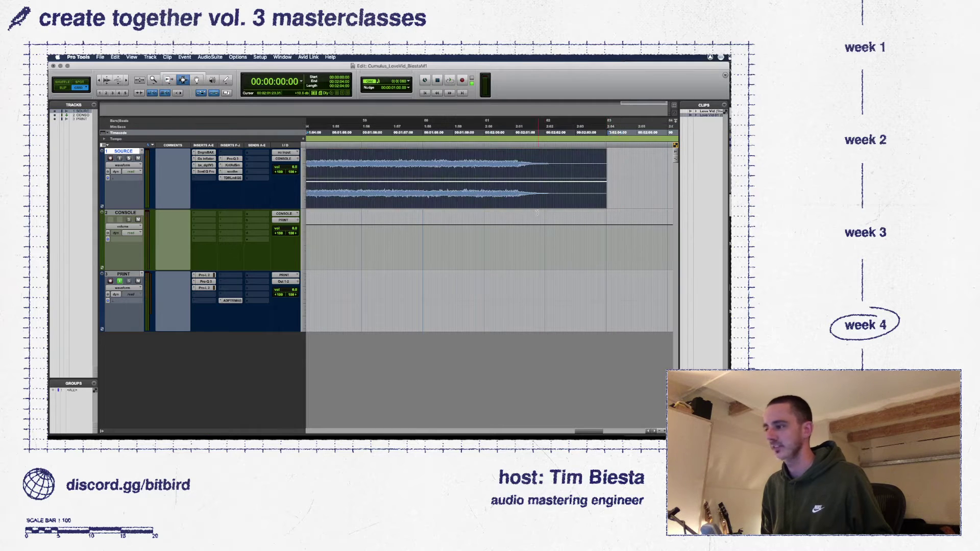
- Select the full Love Vid clip, record-enable PRINT and record the master onto it across the selection
scroll(402, 199, "down", 5)
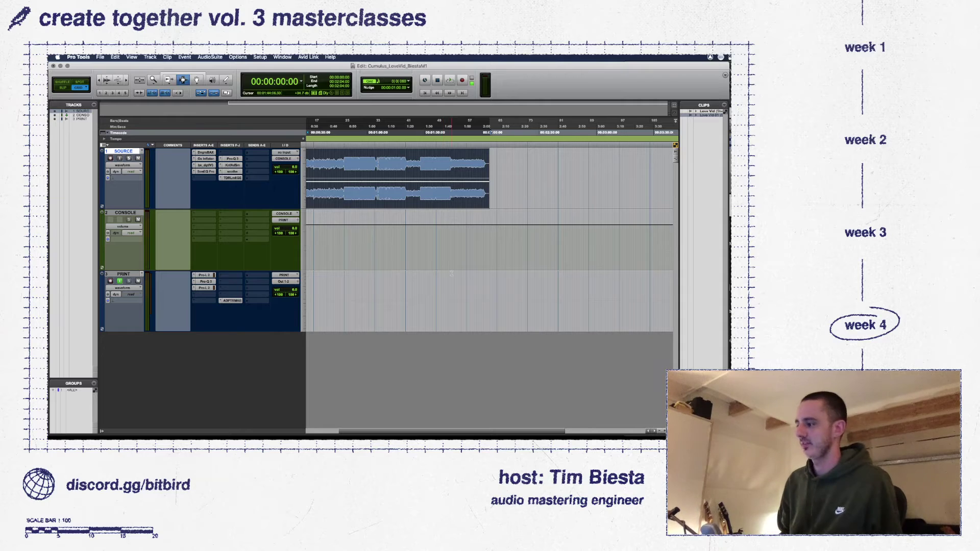
key("super+a")
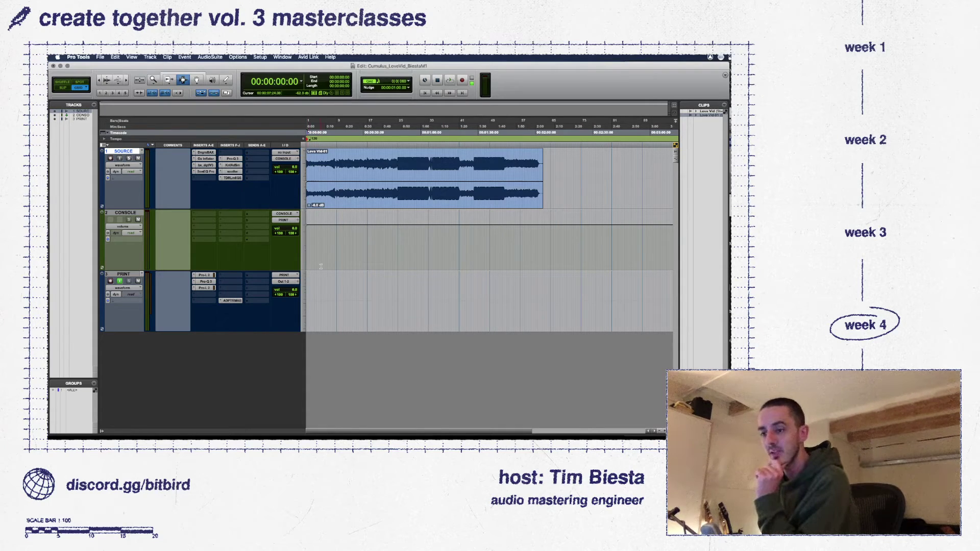
left_click(383, 164)
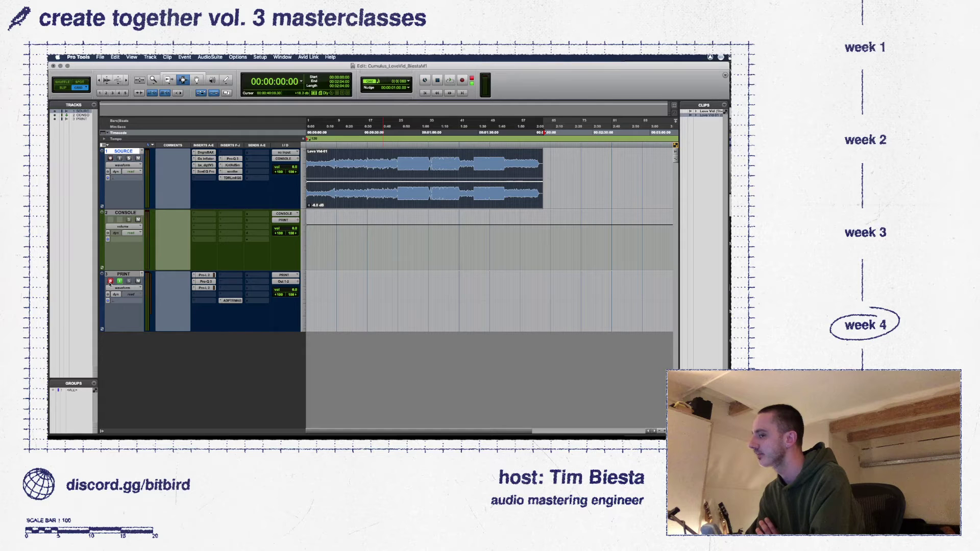
key("super+space")
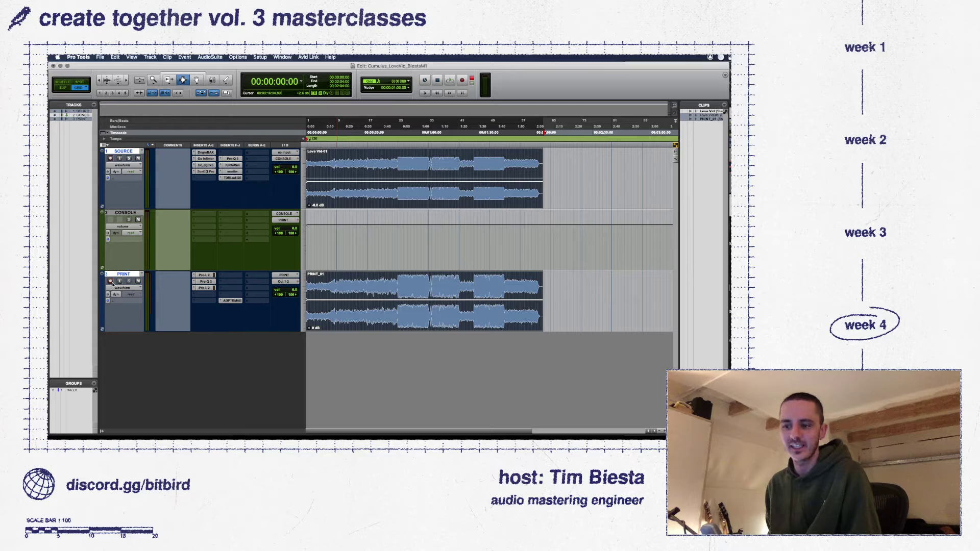
- Examine the recorded PRINT waveform against SOURCE around the 14-second mark, through the loud sections and over the full song
left_click(366, 289)
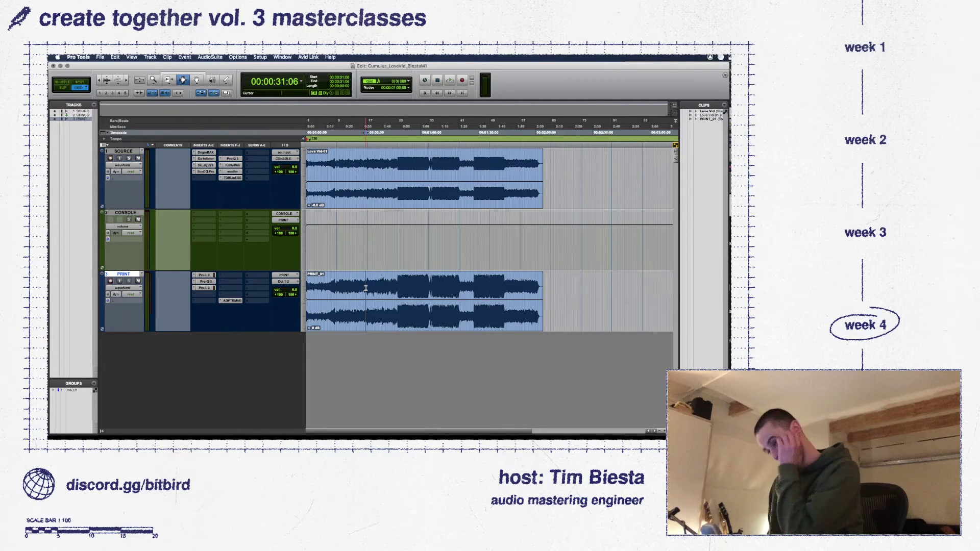
left_click(333, 290)
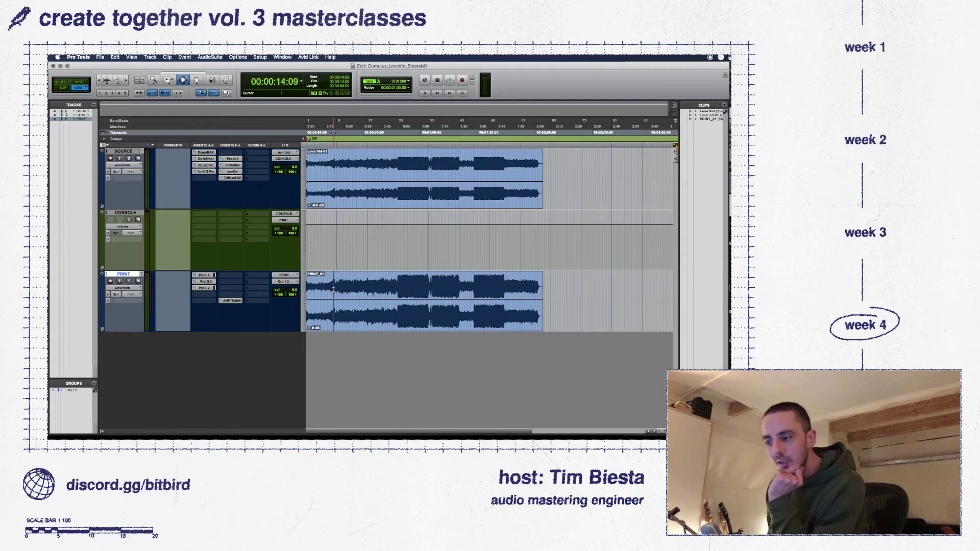
key("super+bracketright")
key("super+bracketright")
key("super+bracketright")
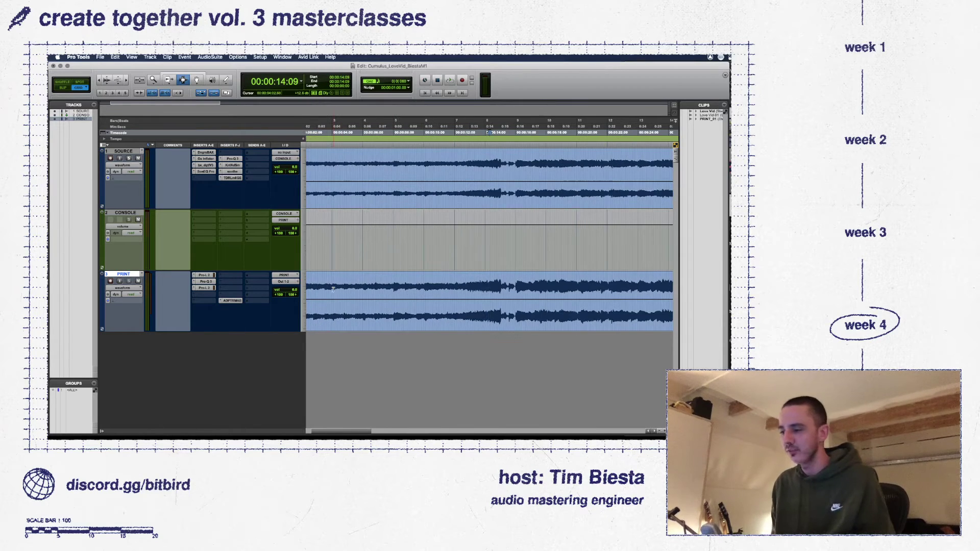
left_click(490, 298)
key("super+bracketleft")
scroll(490, 299, "right", 5)
key("super+bracketleft")
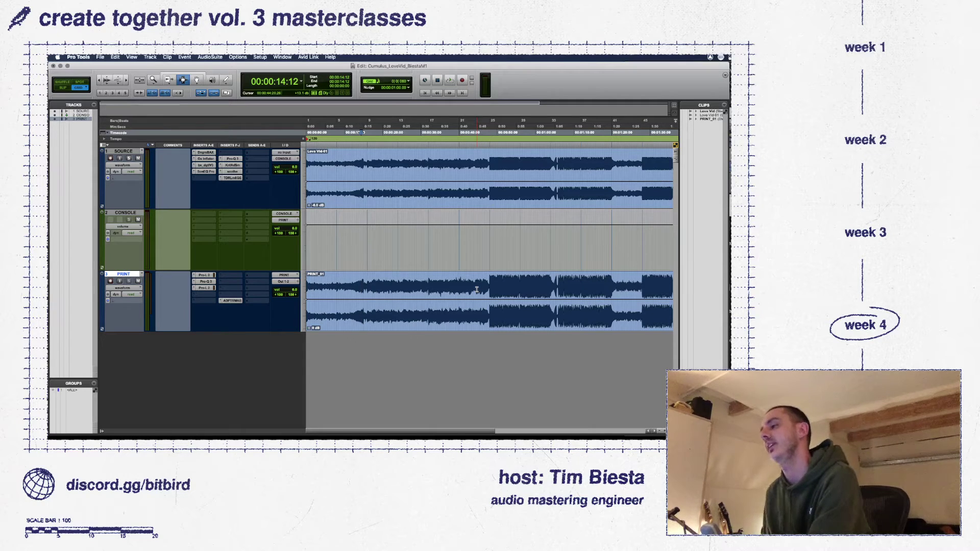
scroll(490, 275, "right", 5)
scroll(504, 254, "up", 3)
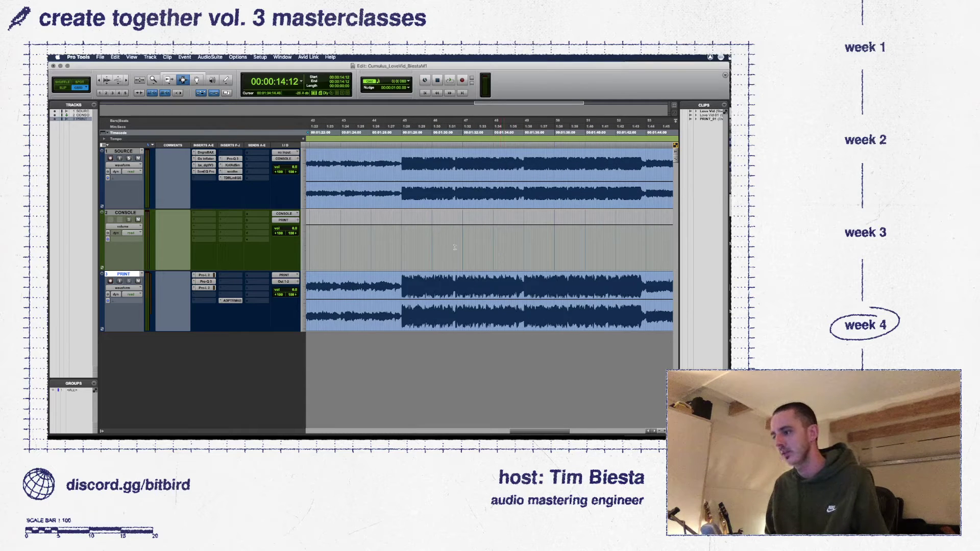
scroll(414, 258, "down", 5)
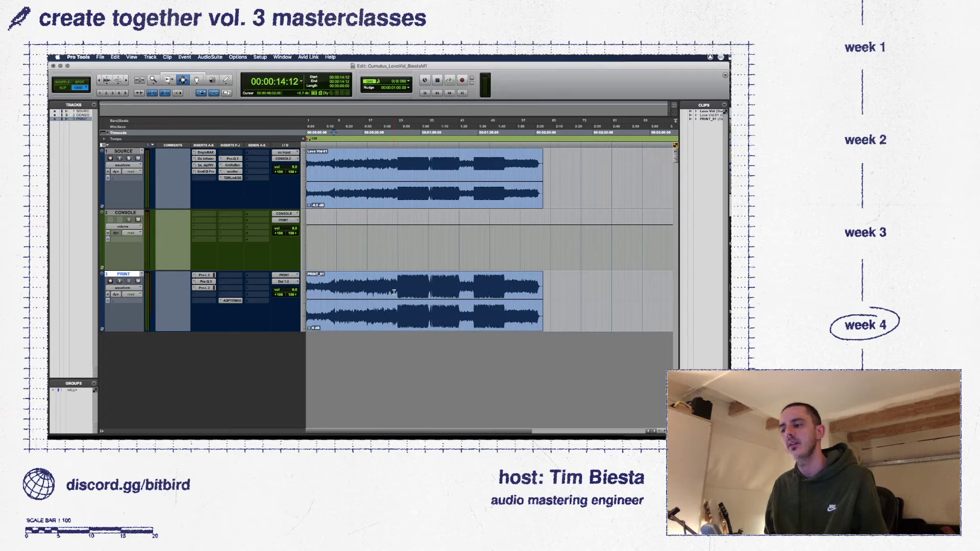
- Select the recorded PRINT clip, open Metric AB on PRINT and expand it to its full view to inspect Love Vid.wav
double_click(387, 316)
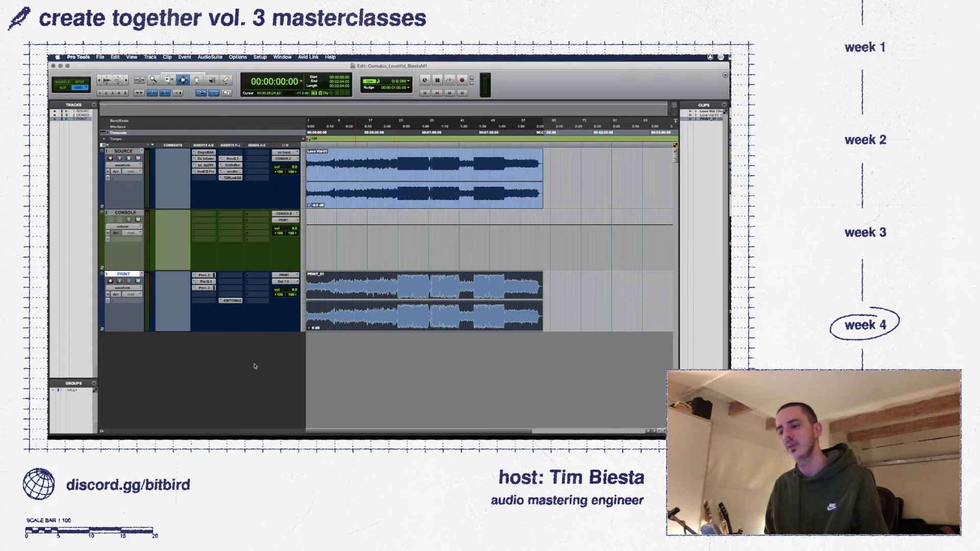
left_click(232, 300)
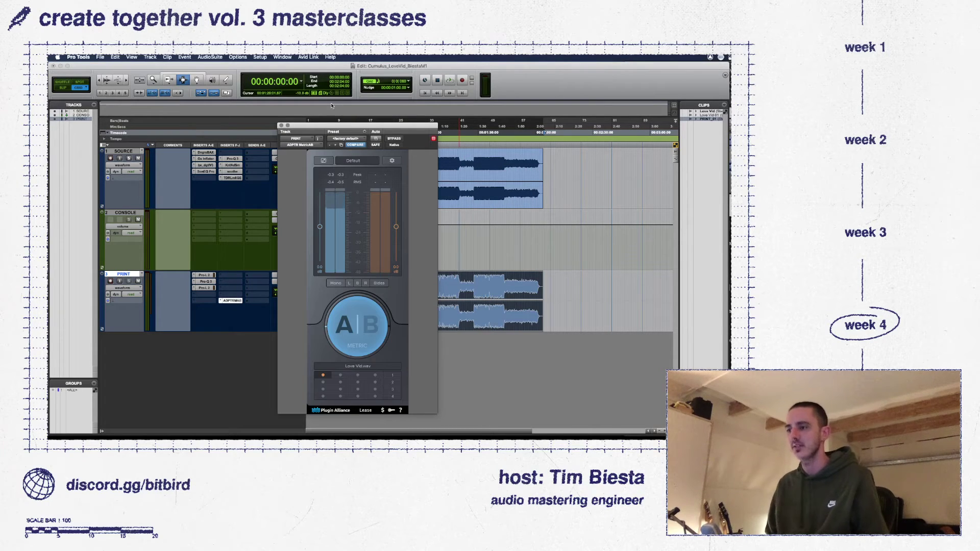
left_click_drag(334, 126, 518, 84)
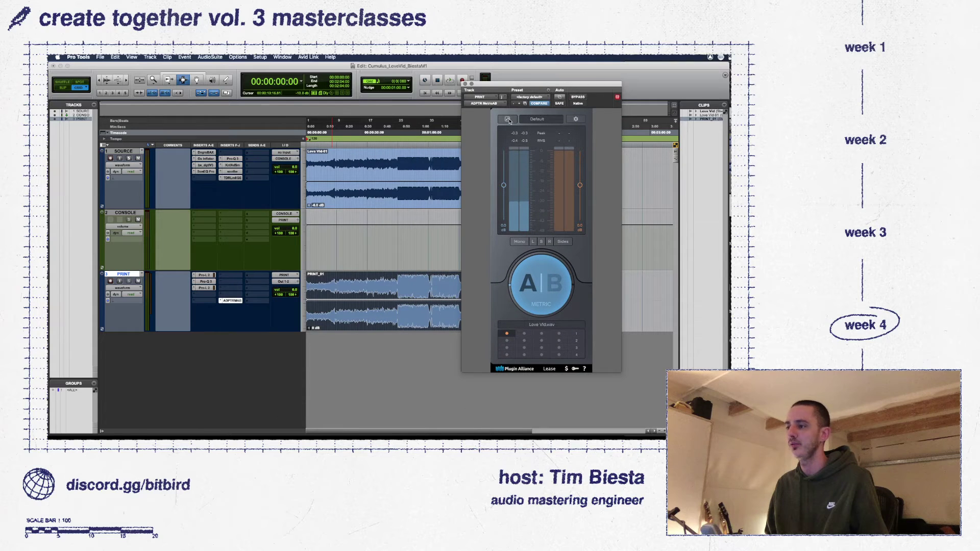
left_click(508, 119)
left_click_drag(587, 86, 318, 79)
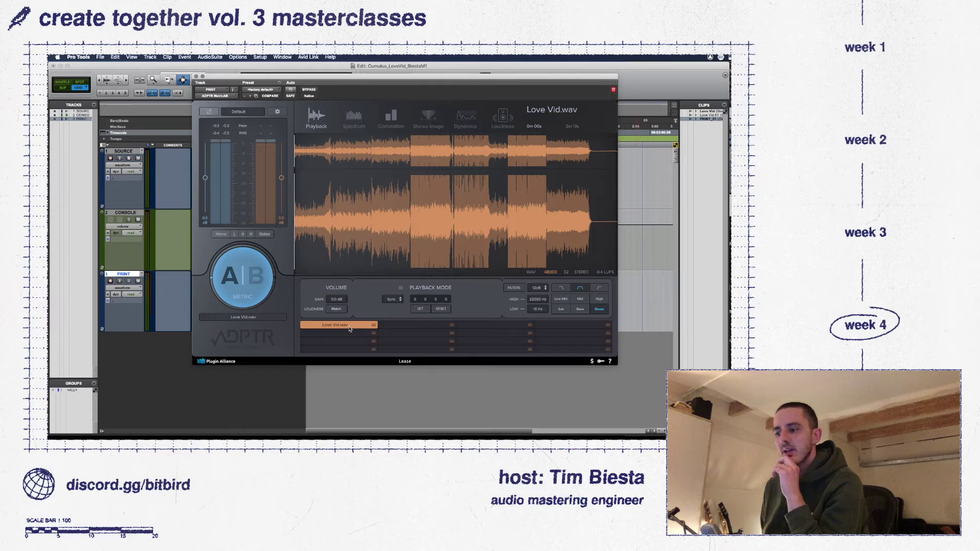
- Check that Metric AB's Love Vid.wav follows the timeline at points across the SOURCE clip, from the intro through the loud sections
left_click_drag(410, 75, 416, 176)
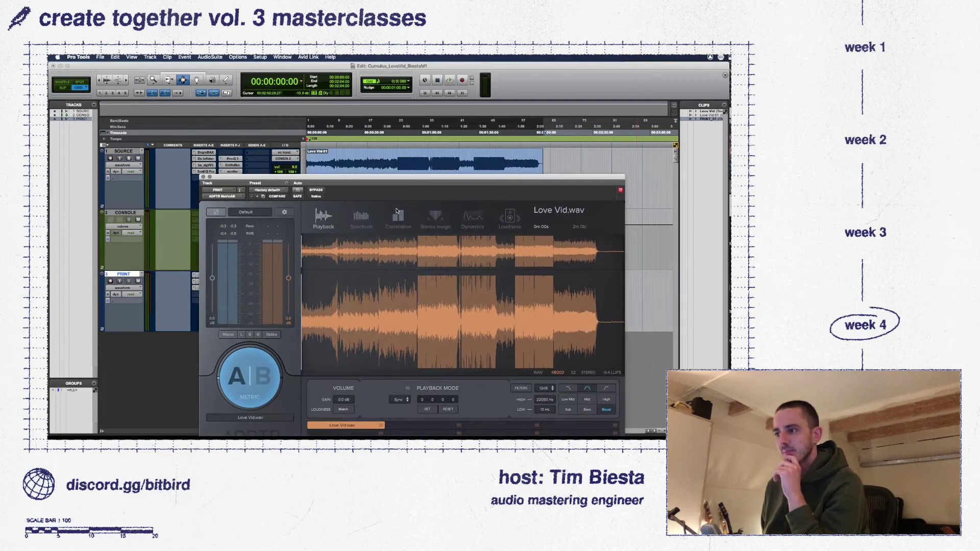
left_click(395, 146)
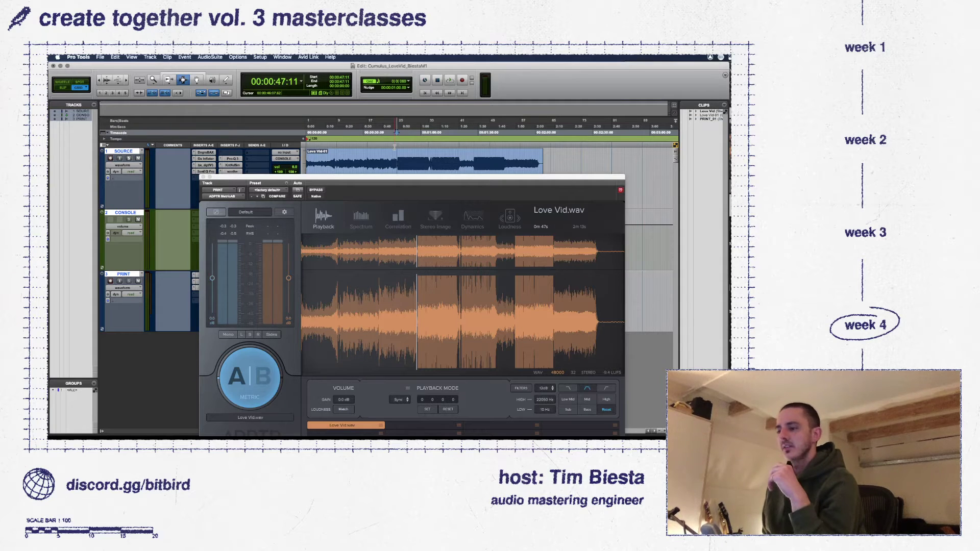
left_click(345, 146)
left_click(331, 146)
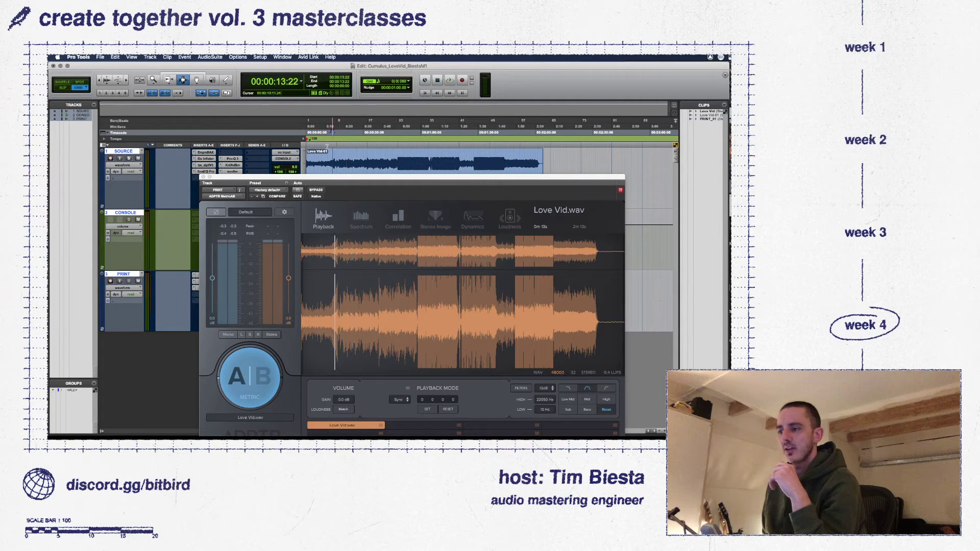
left_click(322, 146)
left_click(372, 146)
left_click(389, 146)
left_click(441, 146)
left_click(459, 146)
left_click(471, 146)
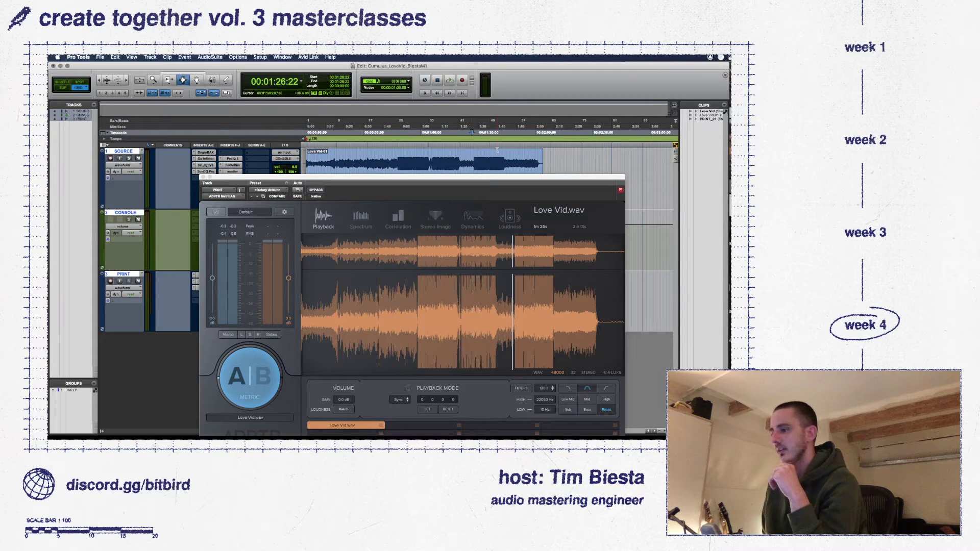
left_click(494, 148)
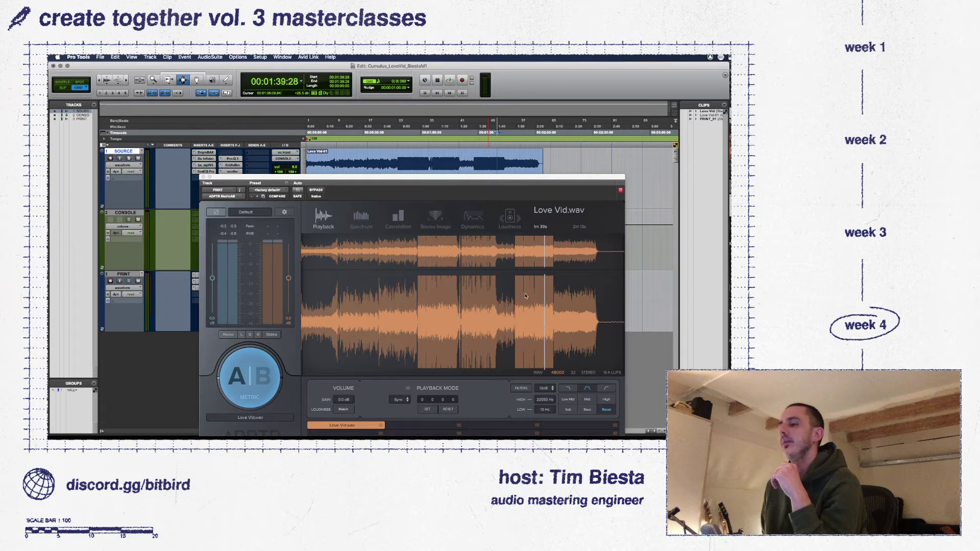
left_click(392, 146)
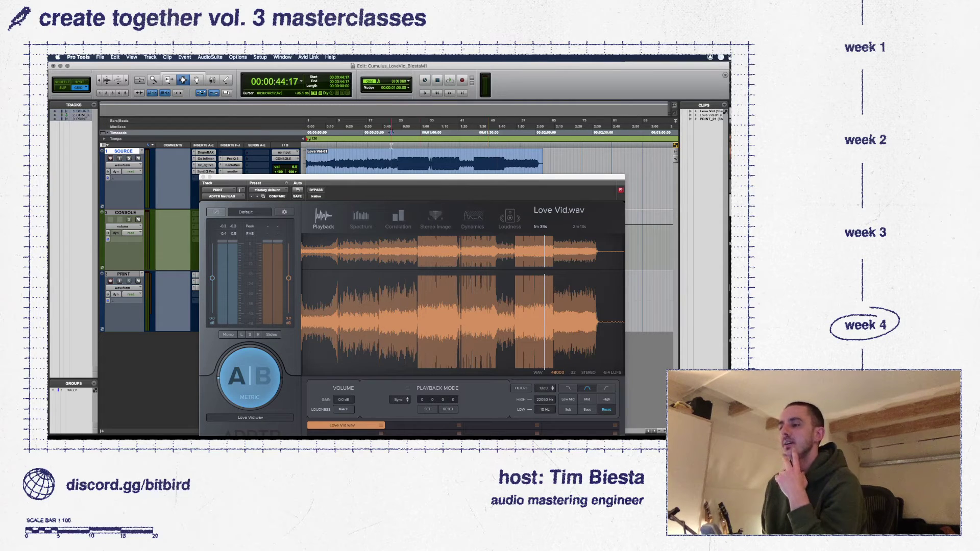
left_click(364, 147)
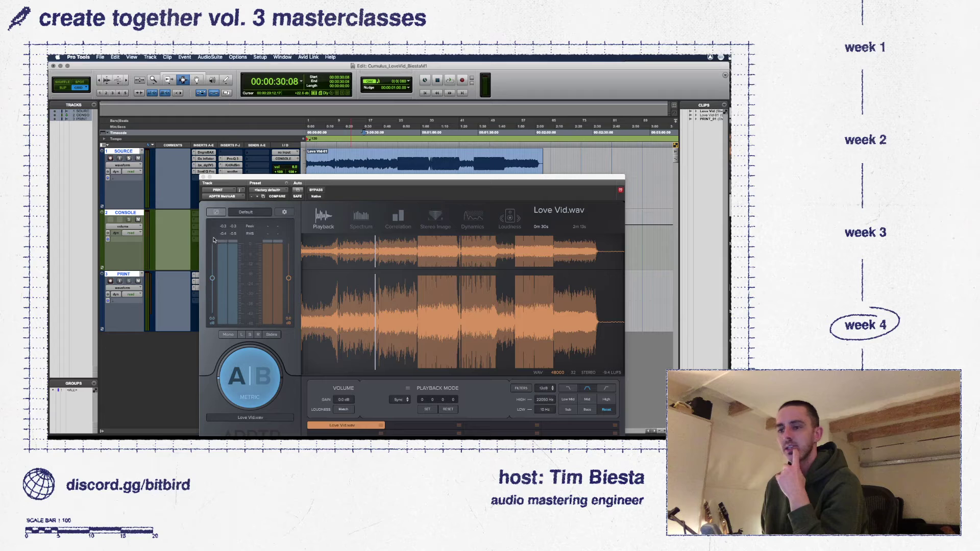
- Place Metric AB clear of the PRINT waveform and test switching between master and reference, cueing PRINT around 45 and 14 seconds
left_click_drag(295, 177, 499, 76)
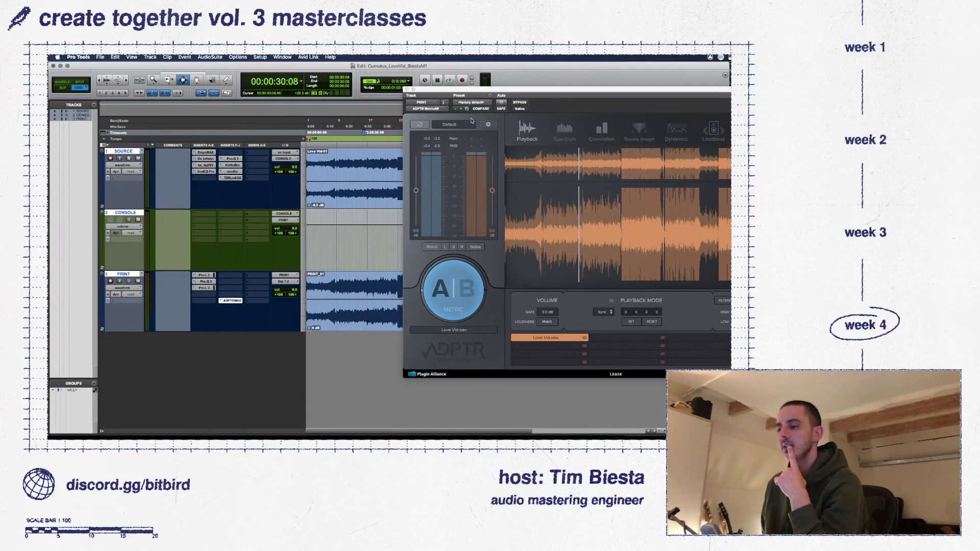
double_click(350, 291)
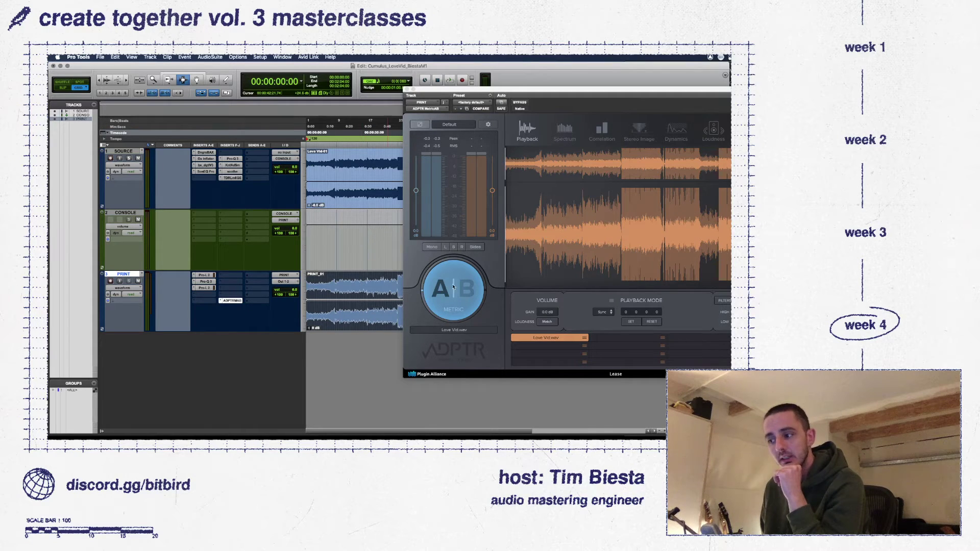
left_click(453, 288)
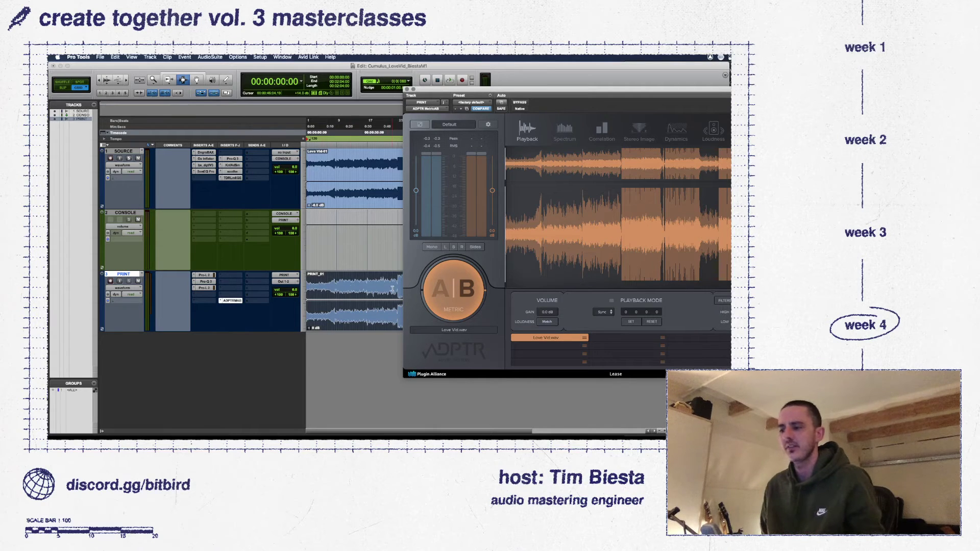
key("space")
left_click(446, 291)
left_click(387, 288)
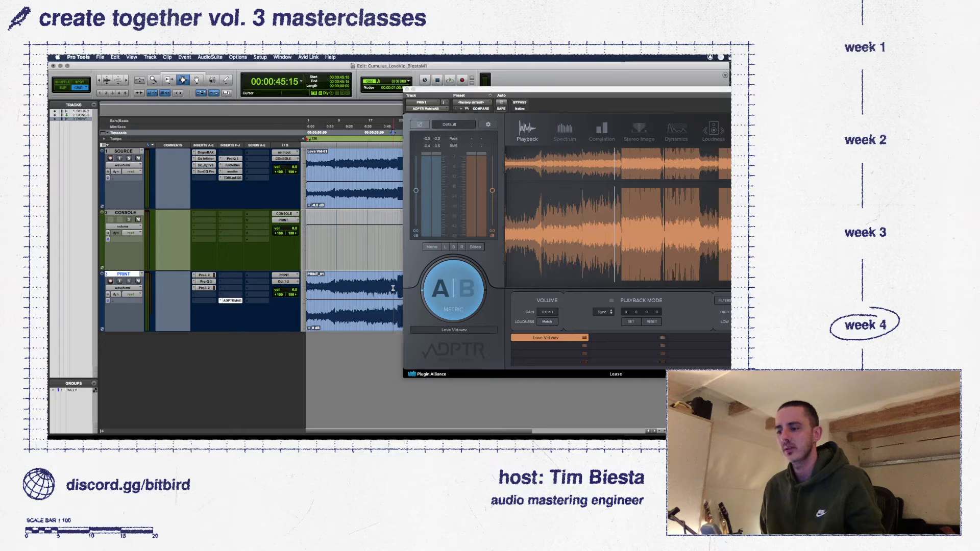
left_click(334, 287)
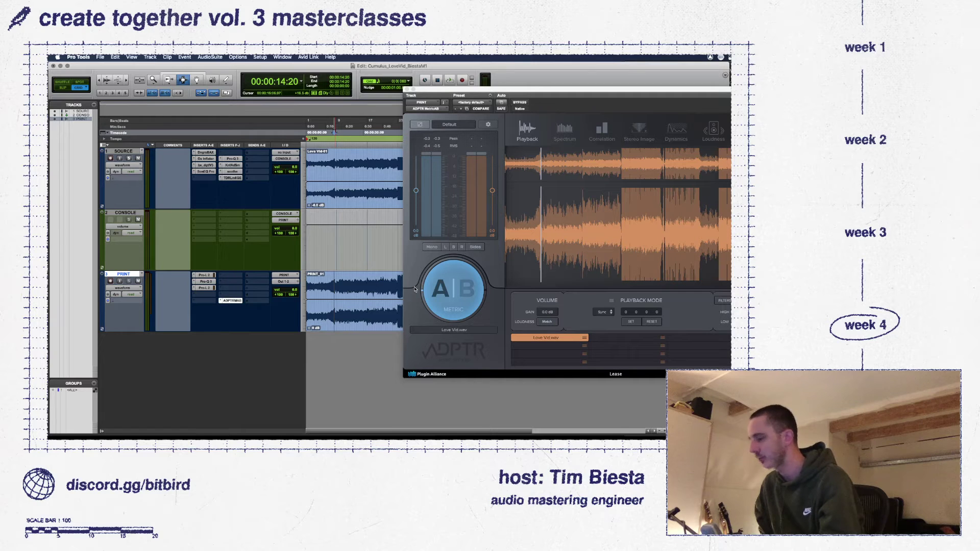
- Play the song from the start on reference B and alternate between the master and Love Vid.wav into the first loud section
key("Return")
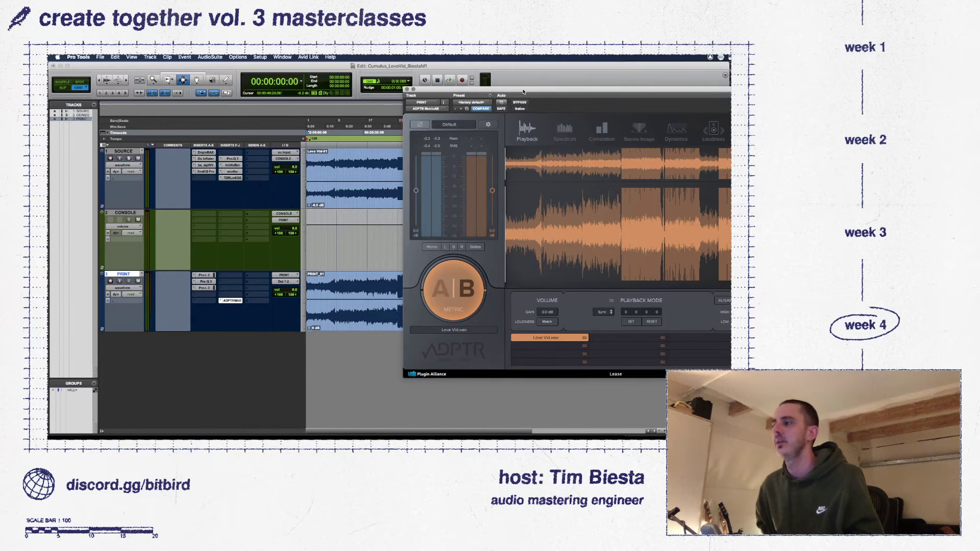
left_click_drag(524, 92, 376, 66)
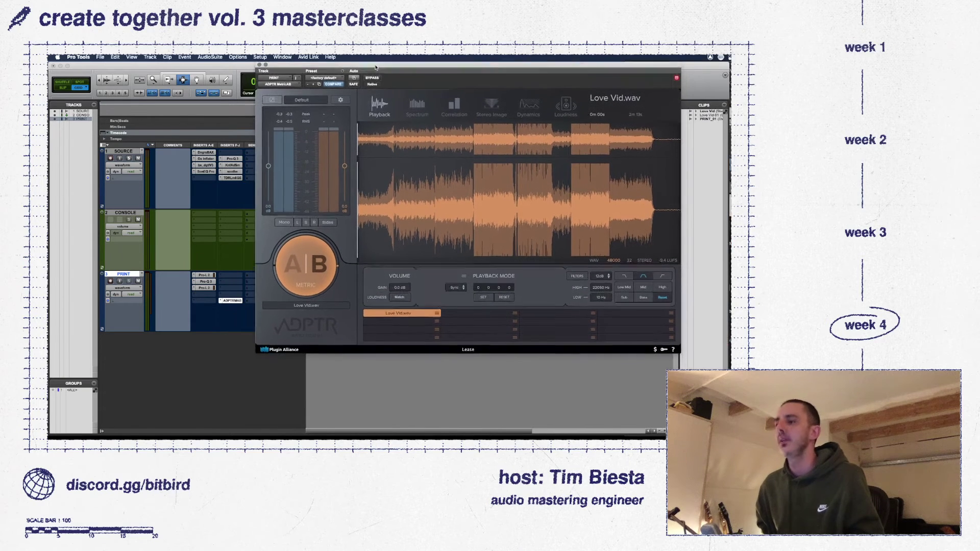
left_click(304, 262)
left_click(304, 263)
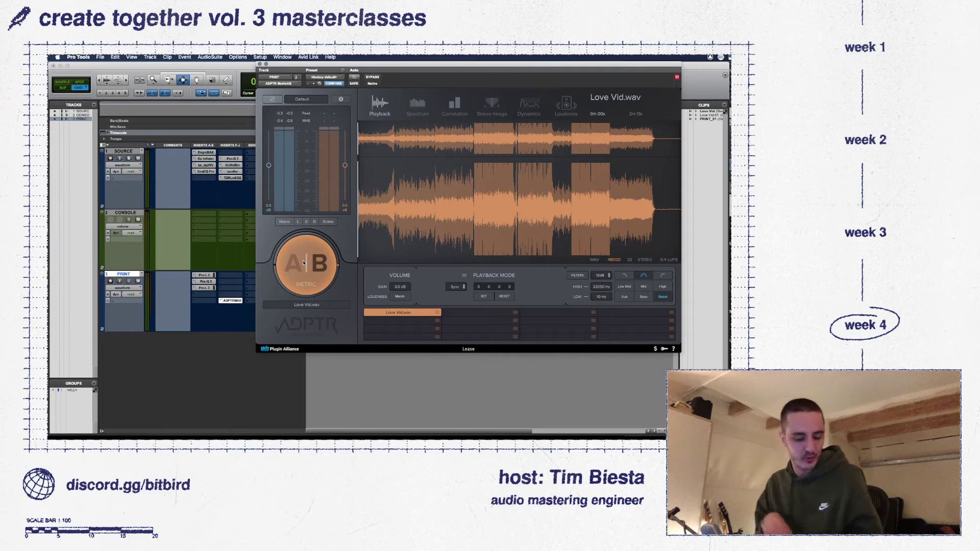
key("space")
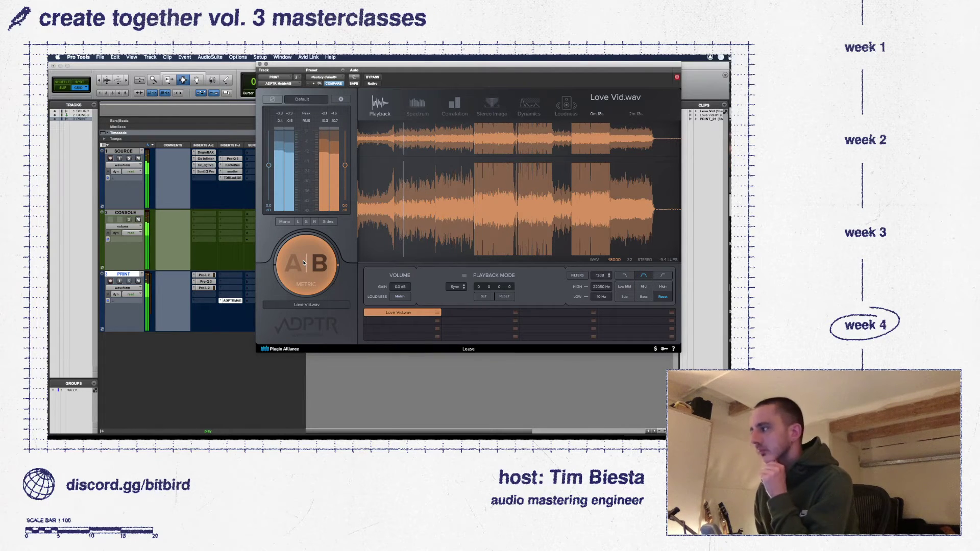
left_click(303, 265)
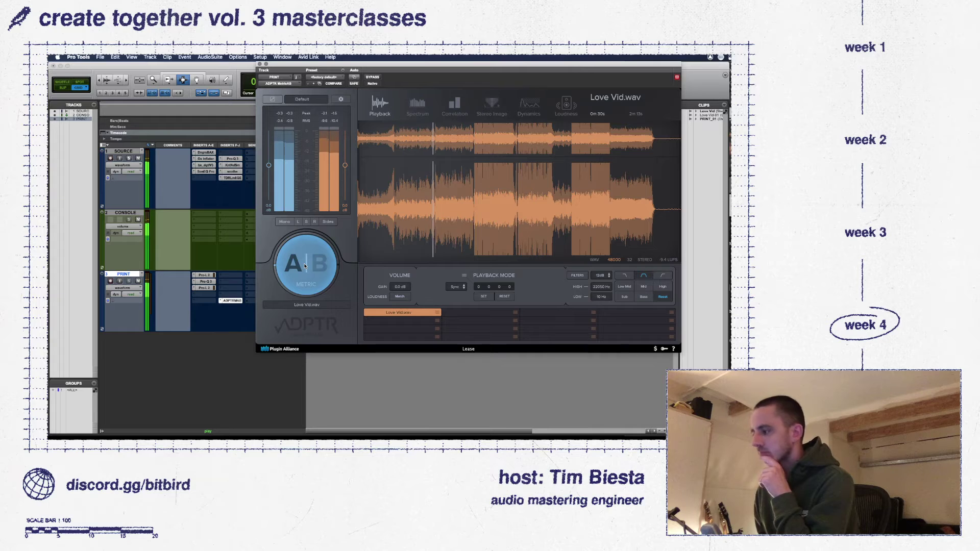
left_click(305, 266)
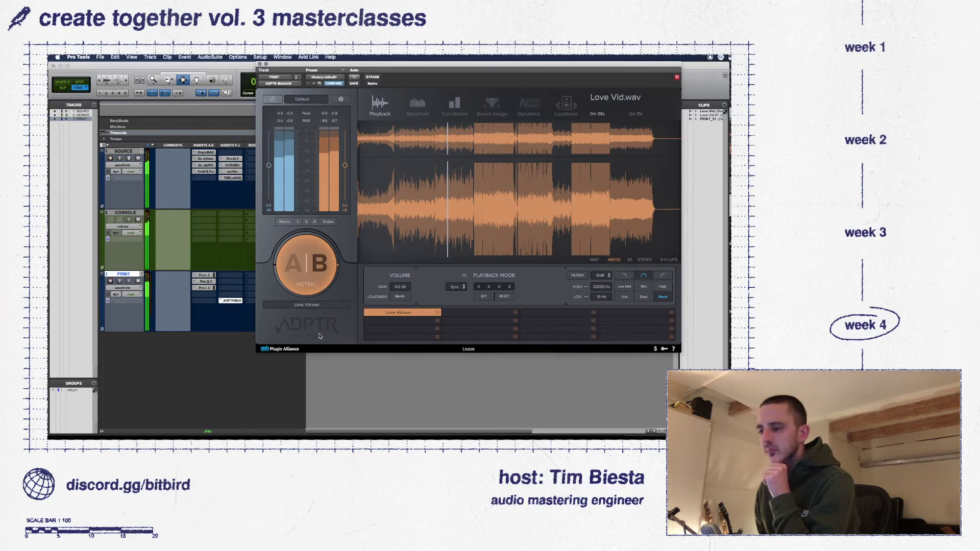
left_click(312, 269)
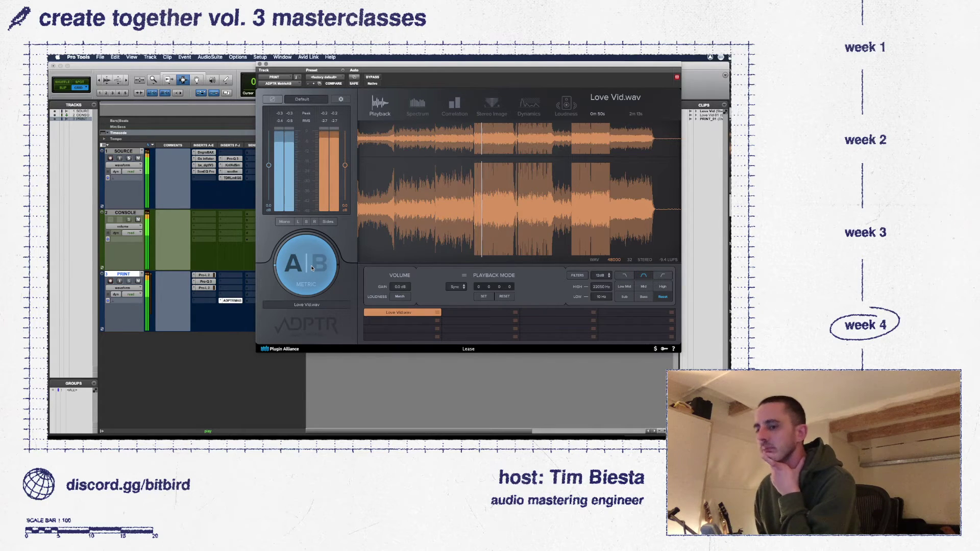
left_click(312, 268)
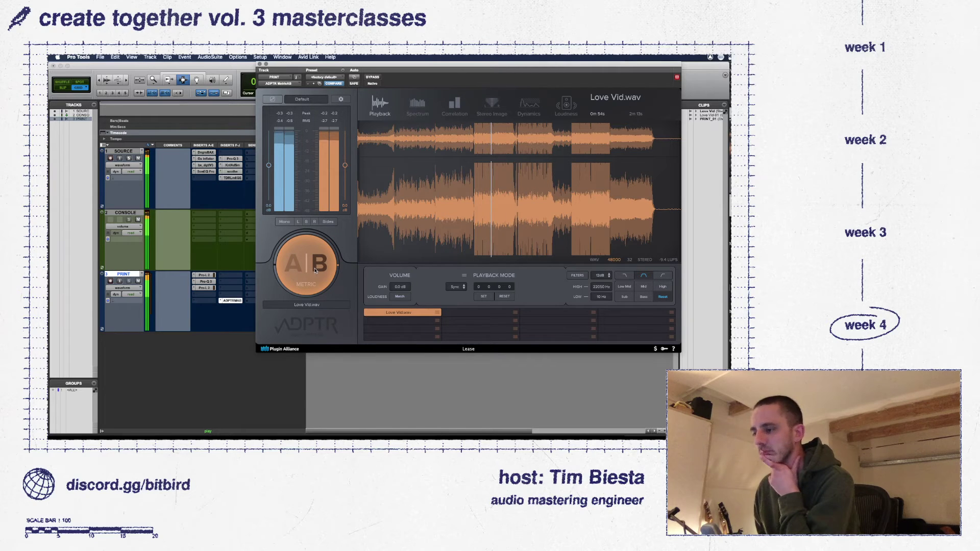
- Match the reference's loudness in Metric AB and keep alternating between master and reference through to the end of the song
left_click(400, 296)
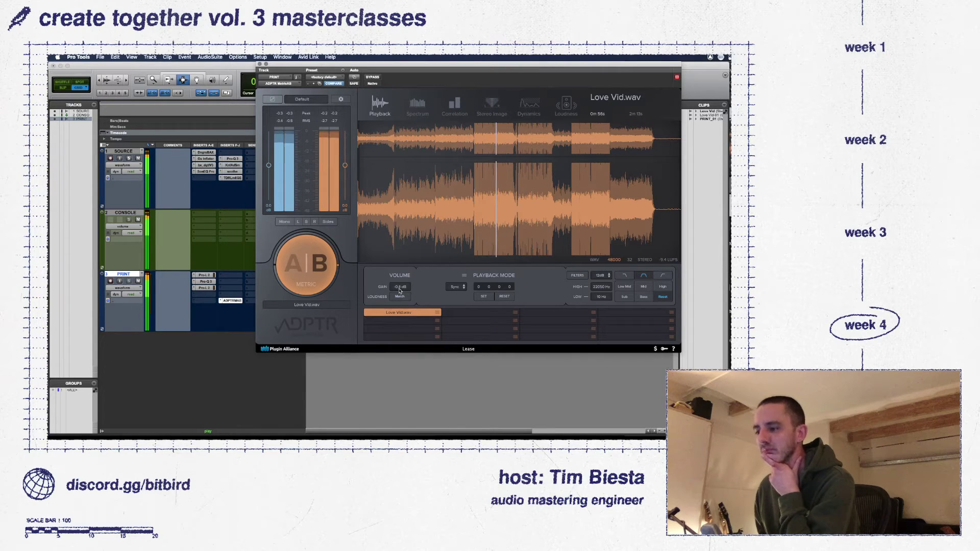
left_click(310, 265)
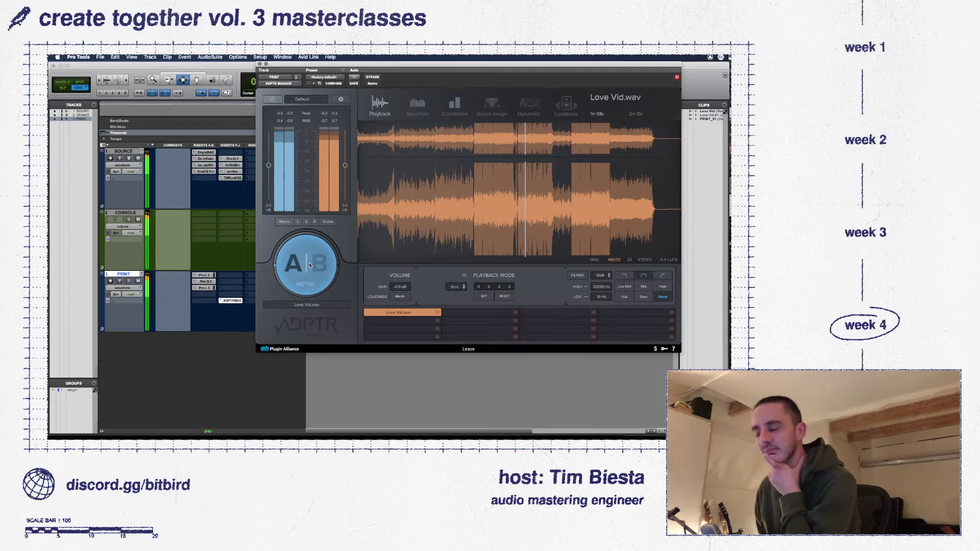
left_click(309, 265)
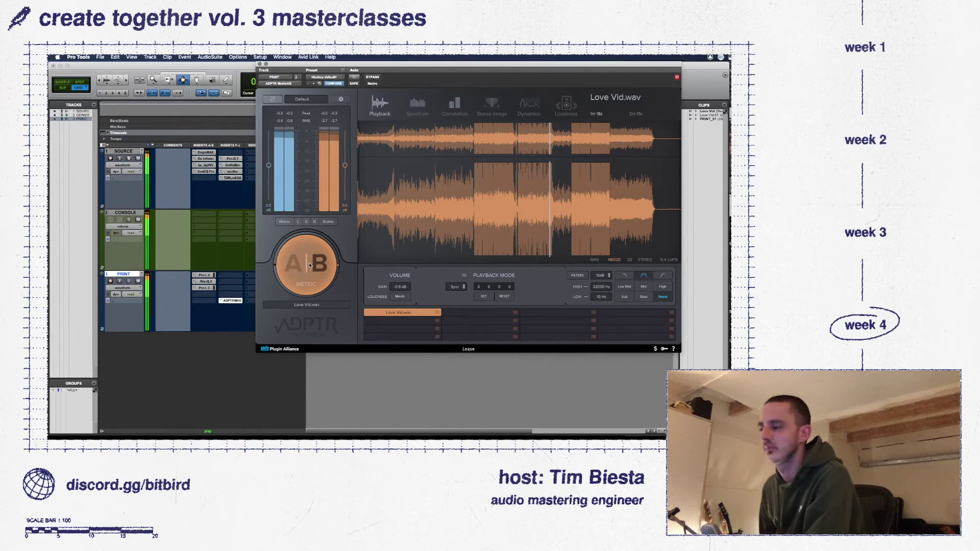
left_click(309, 265)
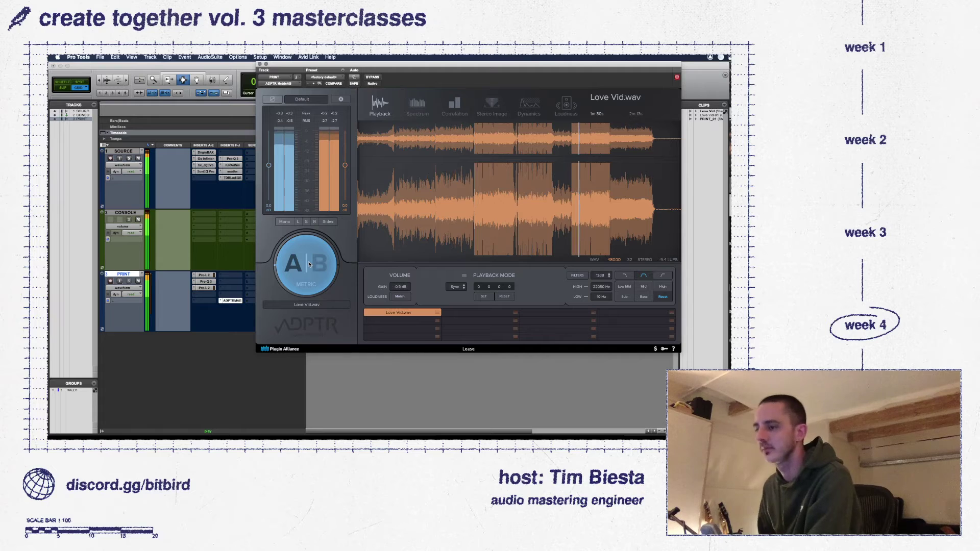
left_click(309, 264)
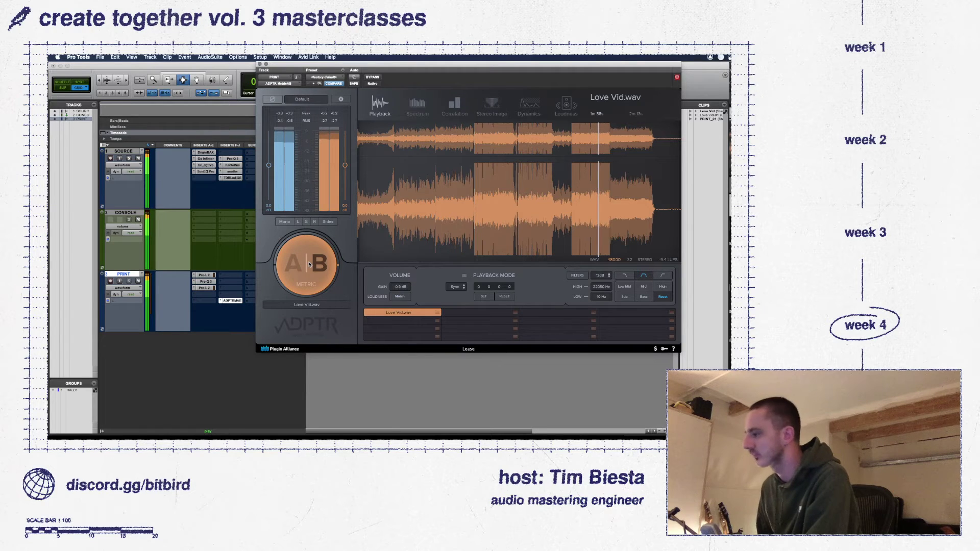
left_click(308, 264)
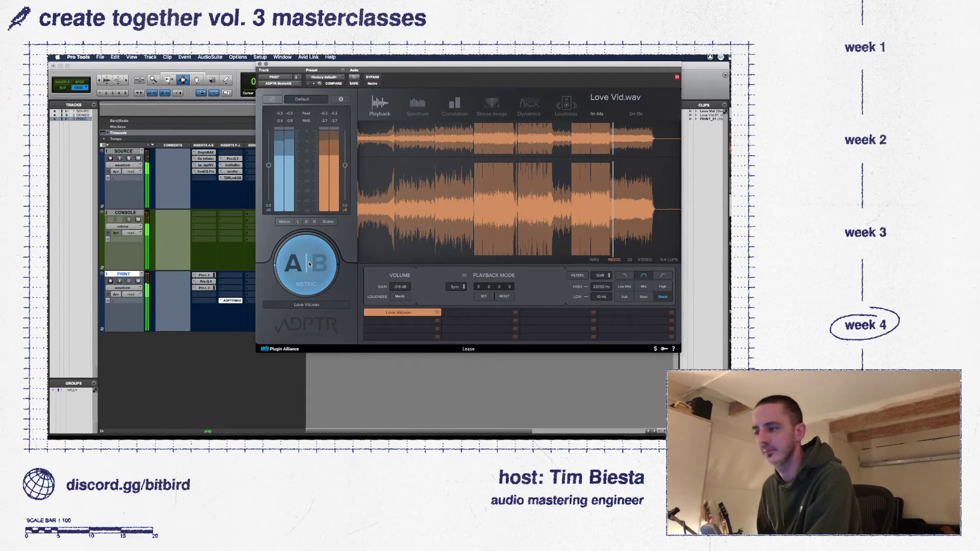
left_click(308, 264)
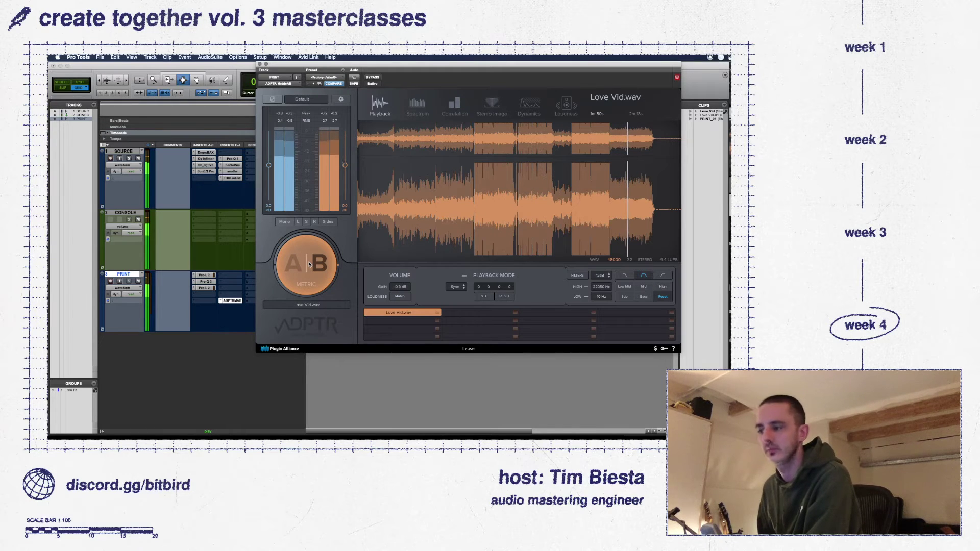
left_click(309, 263)
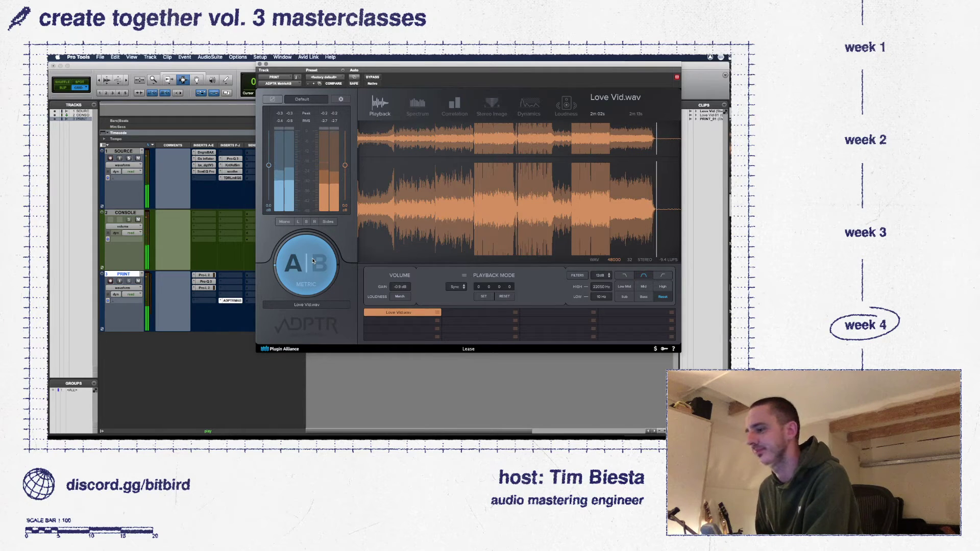
left_click(312, 261)
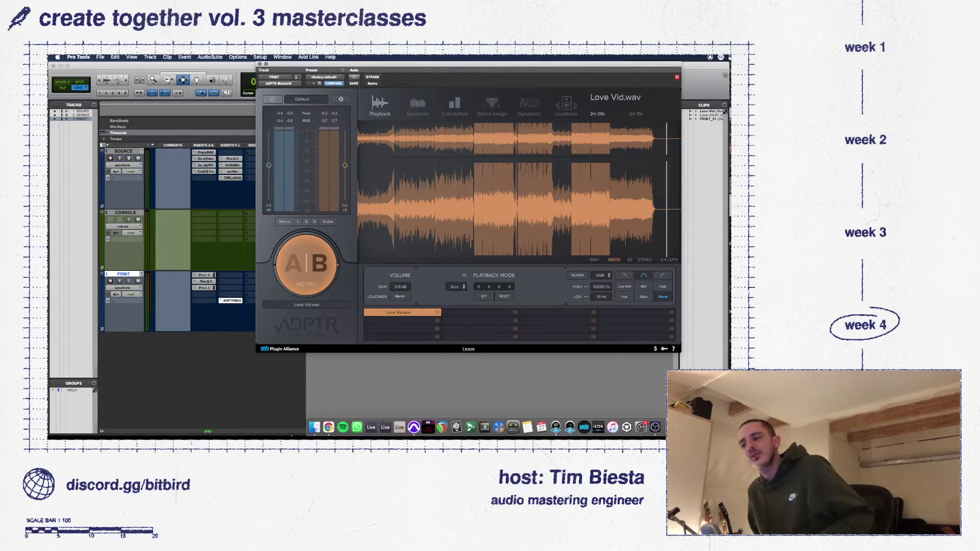
key("space")
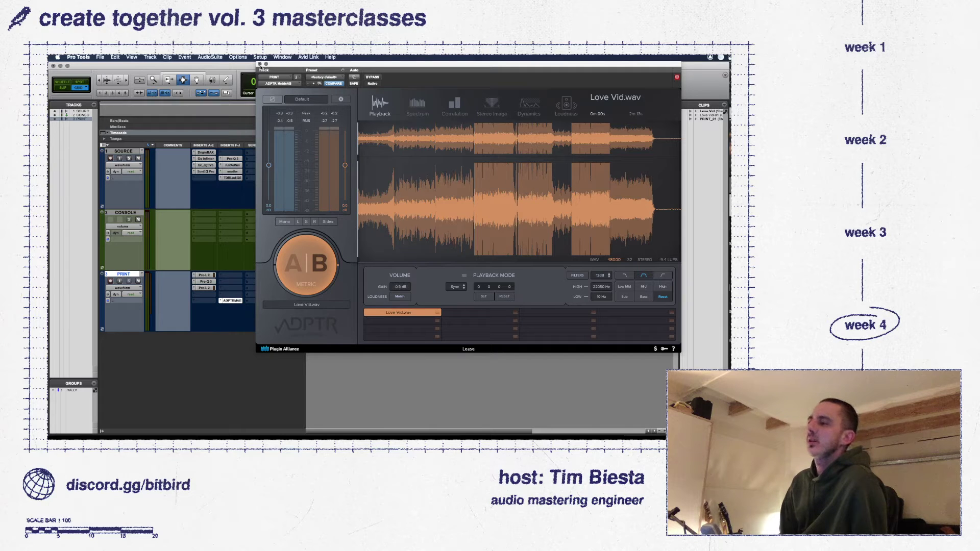
left_click(260, 65)
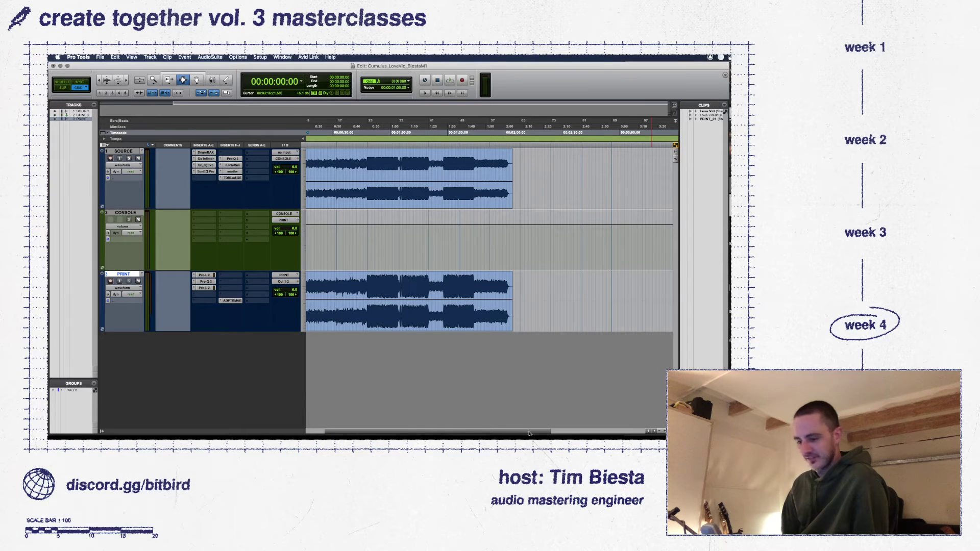
- Select the full recorded PRINT clip and reopen Metric AB on the PRINT track
left_click_drag(529, 434, 383, 410)
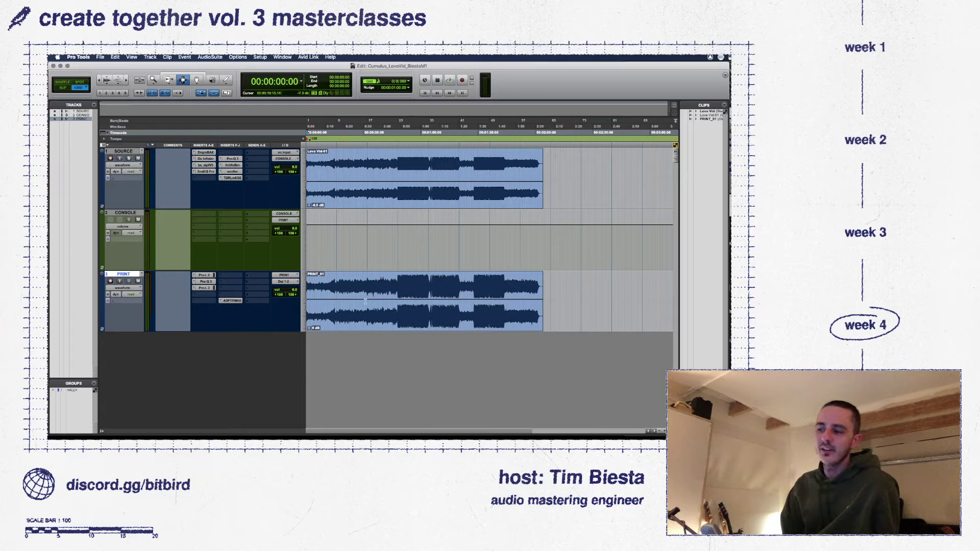
left_click(497, 287)
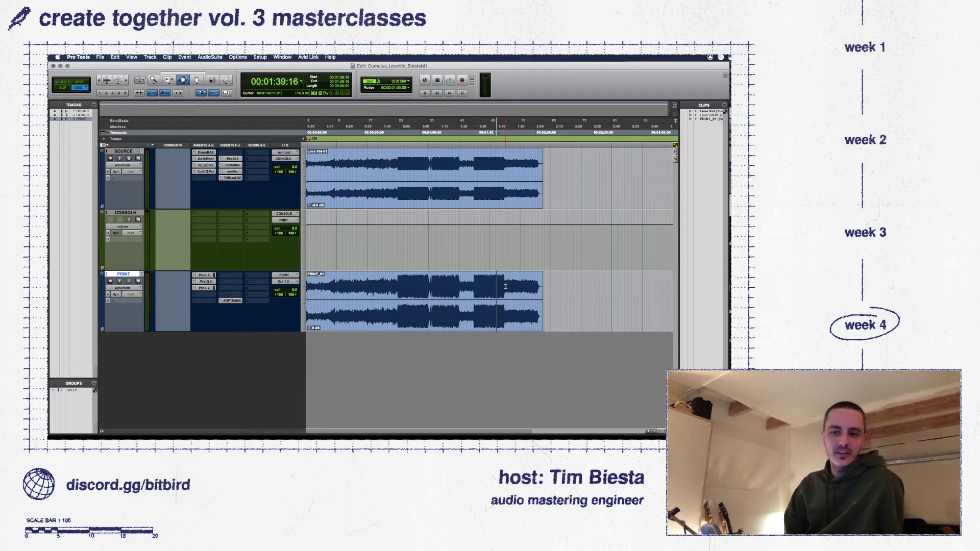
double_click(505, 287)
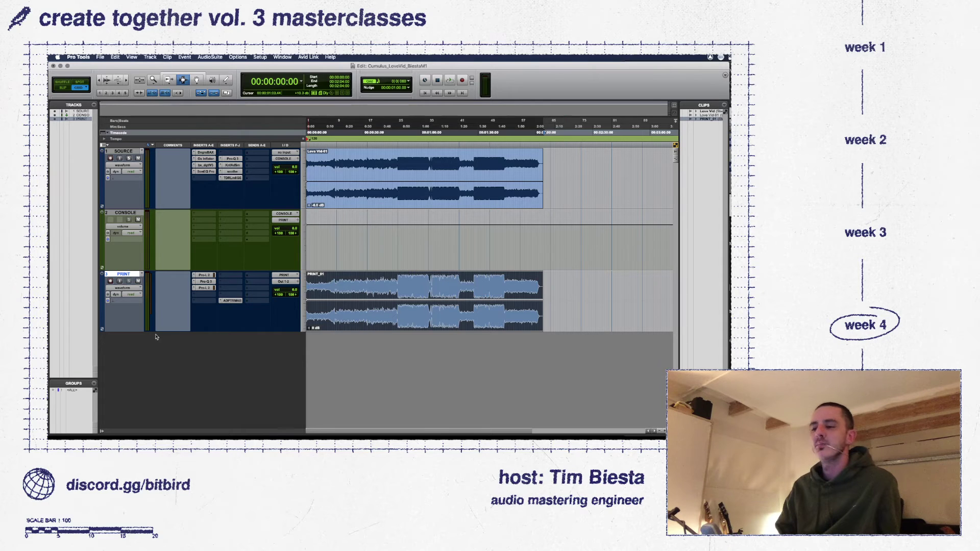
left_click(232, 301)
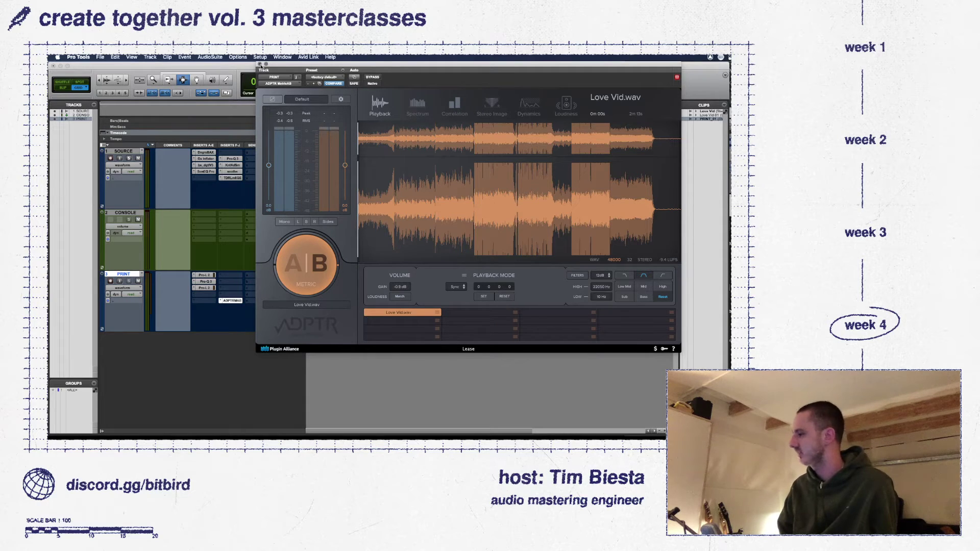
- Close the Metric AB window on the PRINT track
left_click(260, 64)
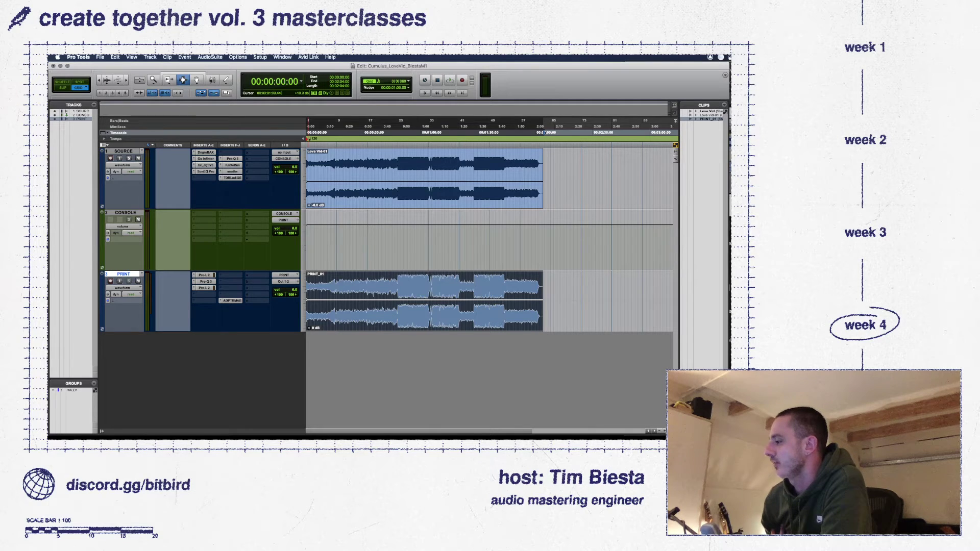
key("super+Tab")
key("super+Tab")
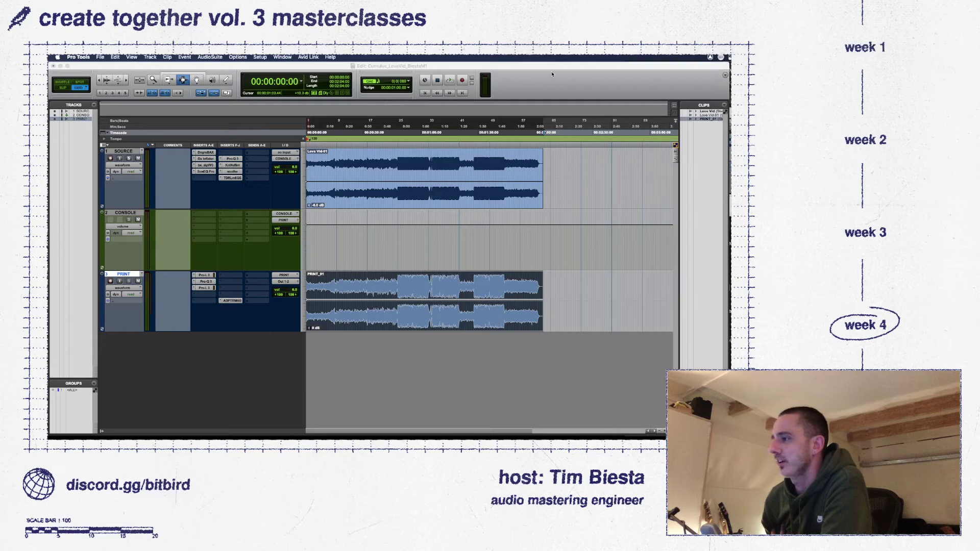
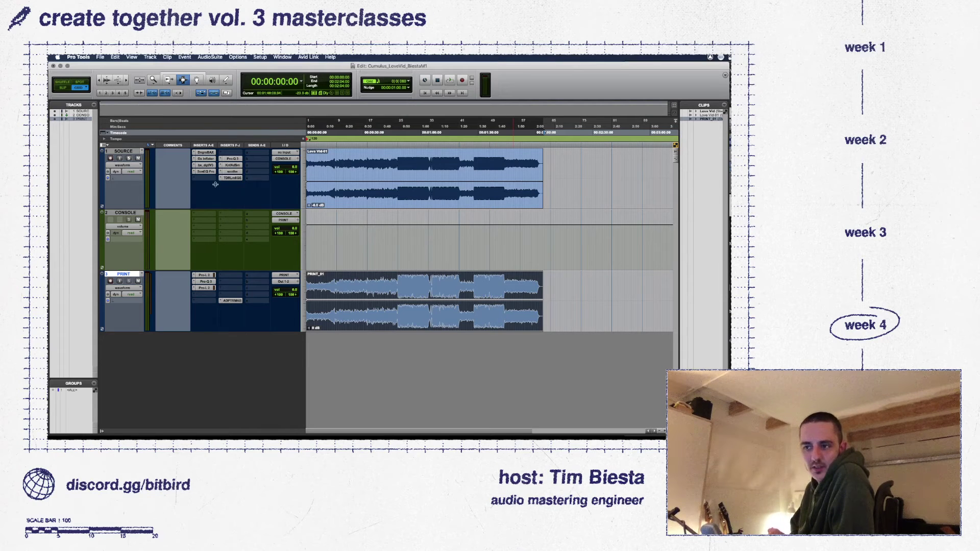
- Review the SOURCE track's plugin chain one insert at a time, including BAX EQ, soothe and TDR Limiter 6 GE, and close the last plugin
left_click(205, 171)
left_click(206, 165)
left_click(208, 158)
left_click(207, 152)
left_click(232, 158)
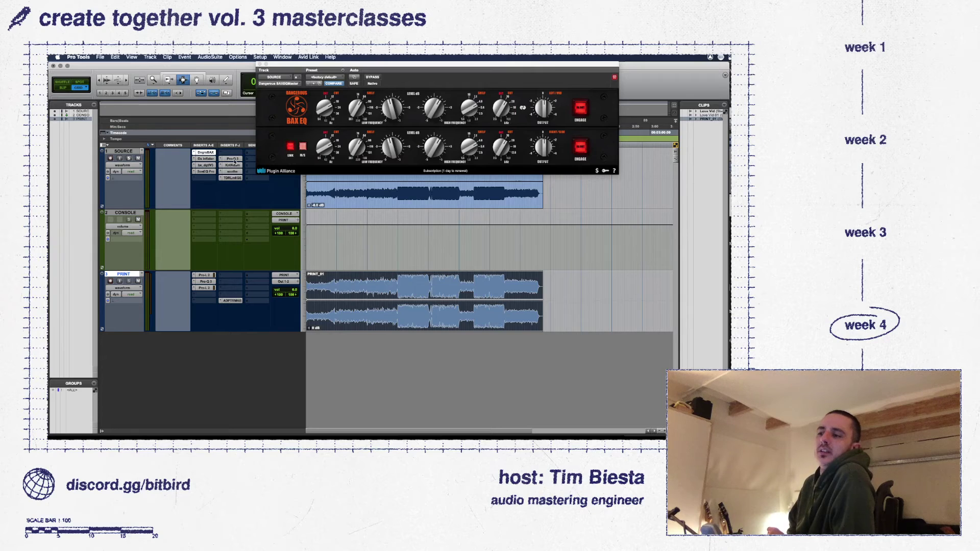
left_click(232, 165)
left_click(233, 171)
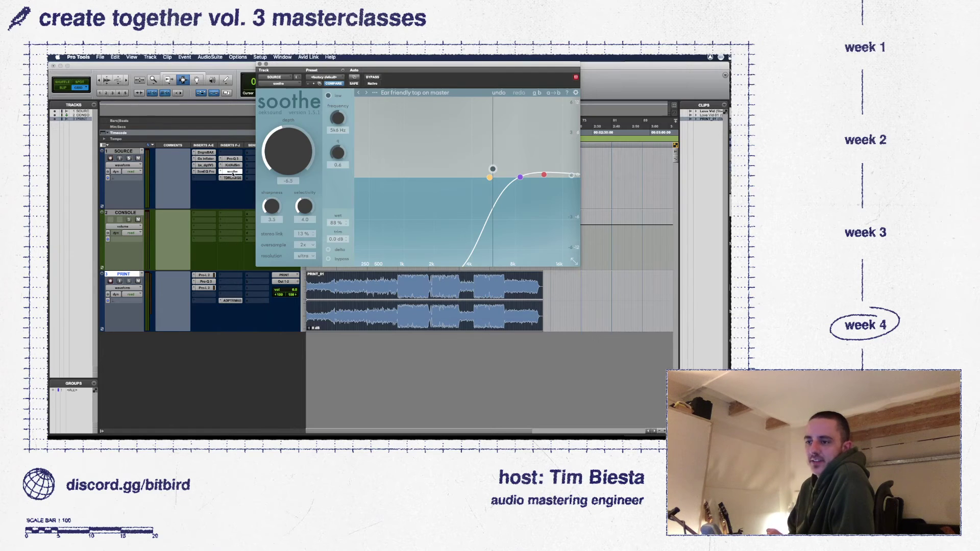
left_click(233, 178)
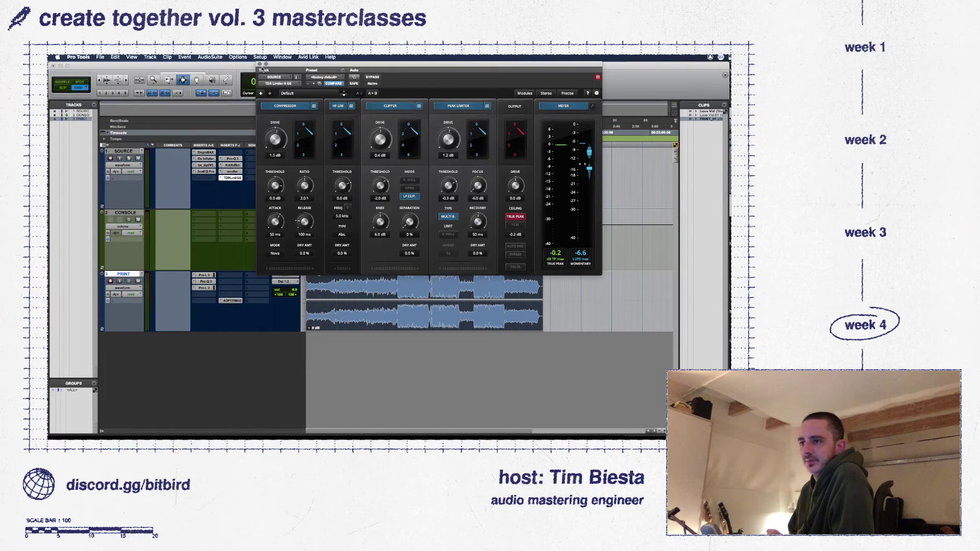
left_click(260, 64)
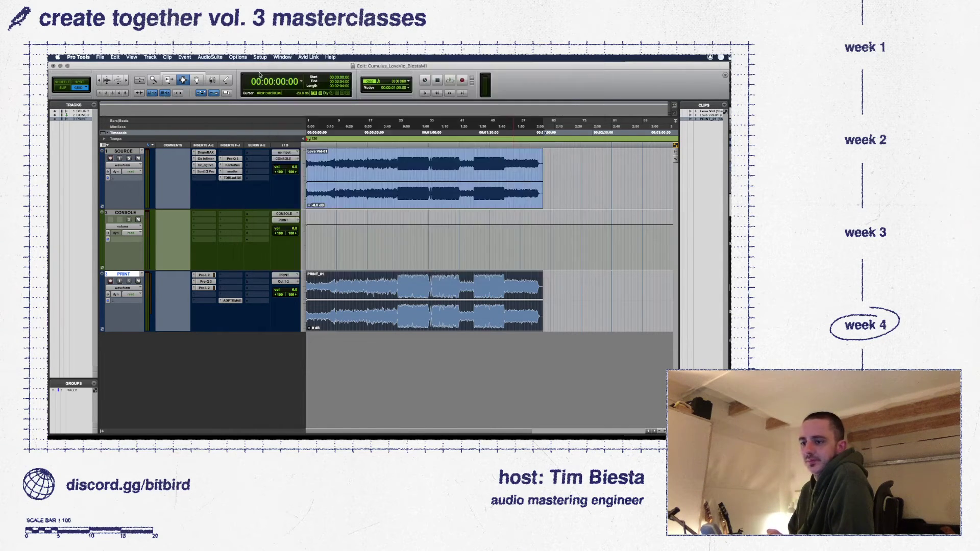
- Inspect the PRINT track's first Pro-L 2 and its Pro-Q 3 equalizer, closing the plugin window when done
left_click(205, 276)
left_click(206, 282)
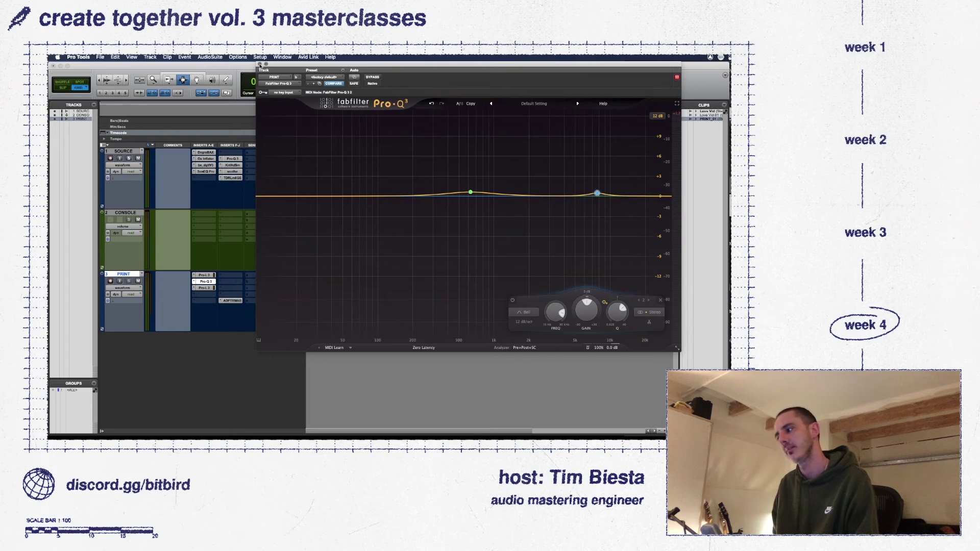
left_click(260, 64)
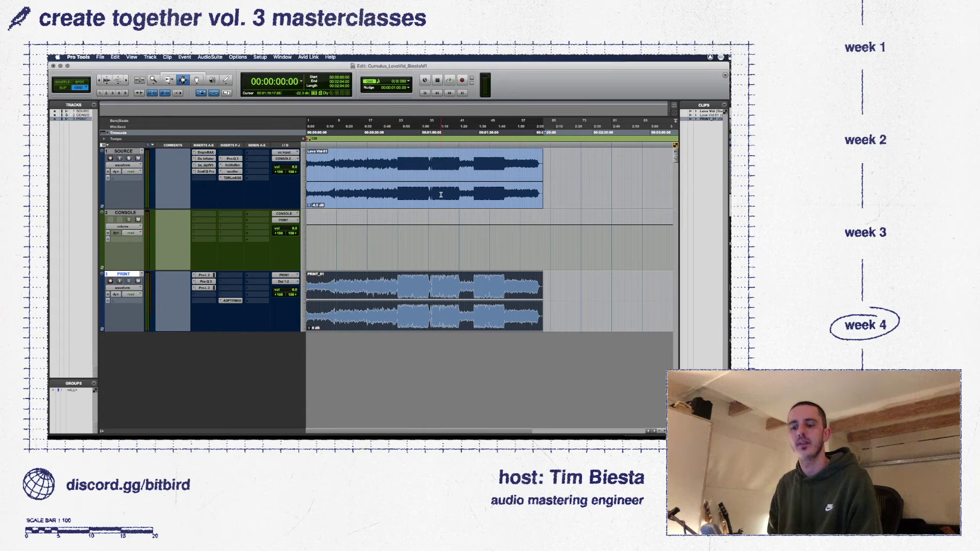
- Create six new stereo audio tracks directly below the SOURCE track
key("r")
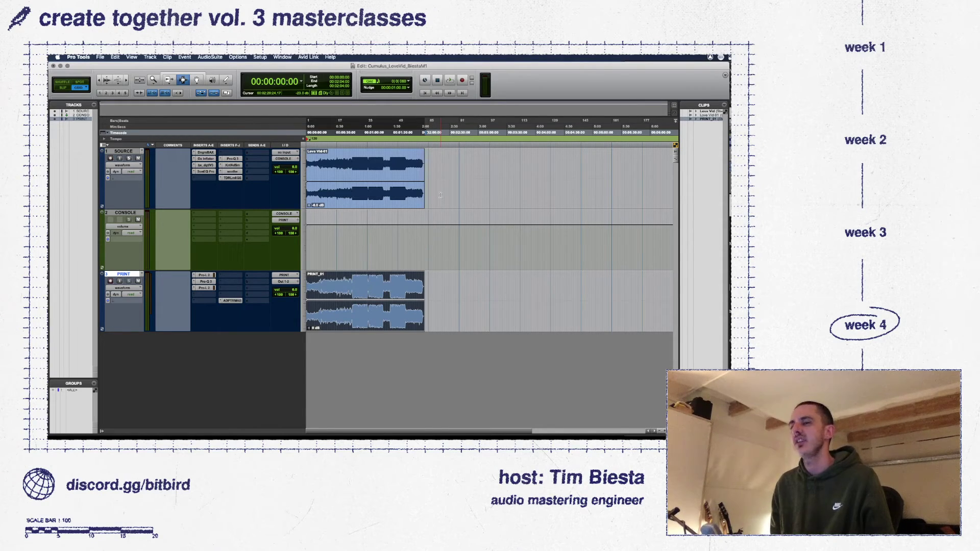
left_click(123, 152)
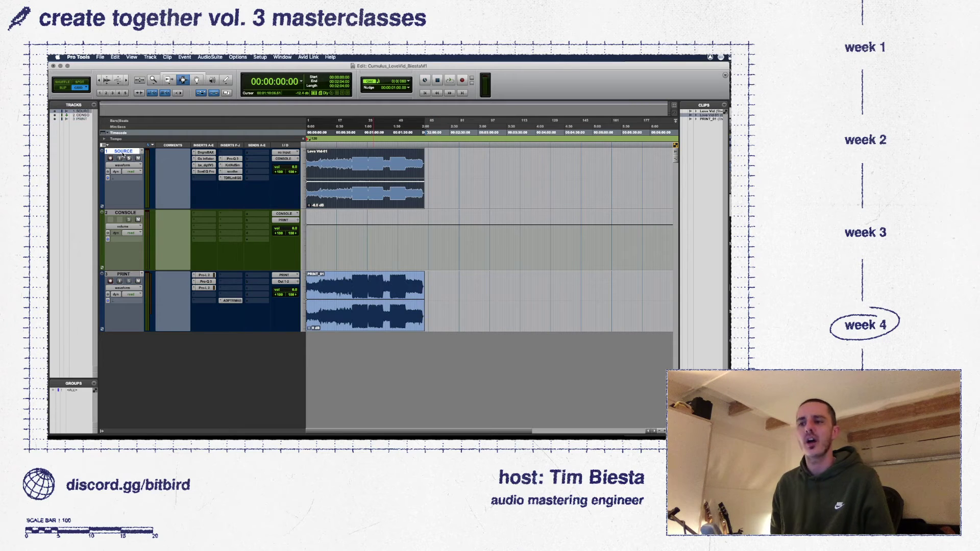
key("super+shift+n")
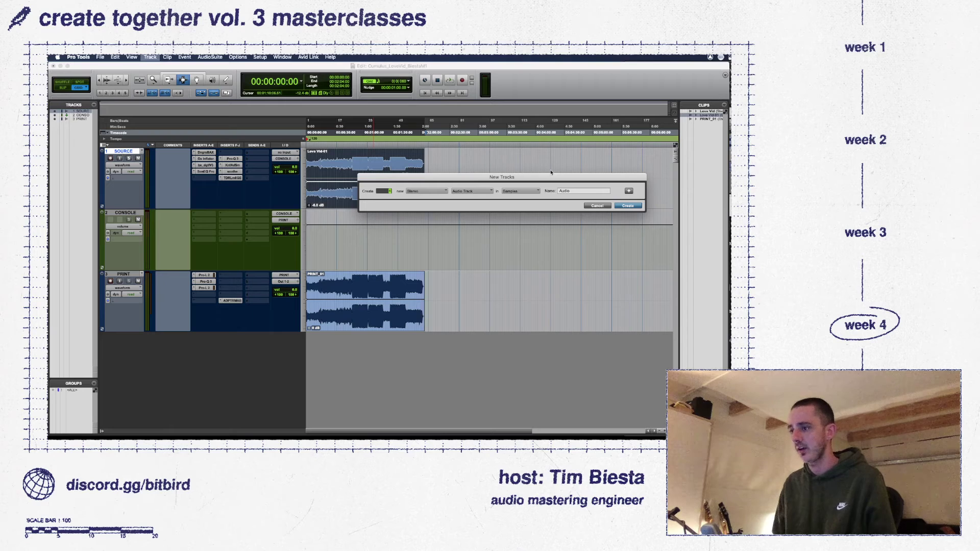
key("Return")
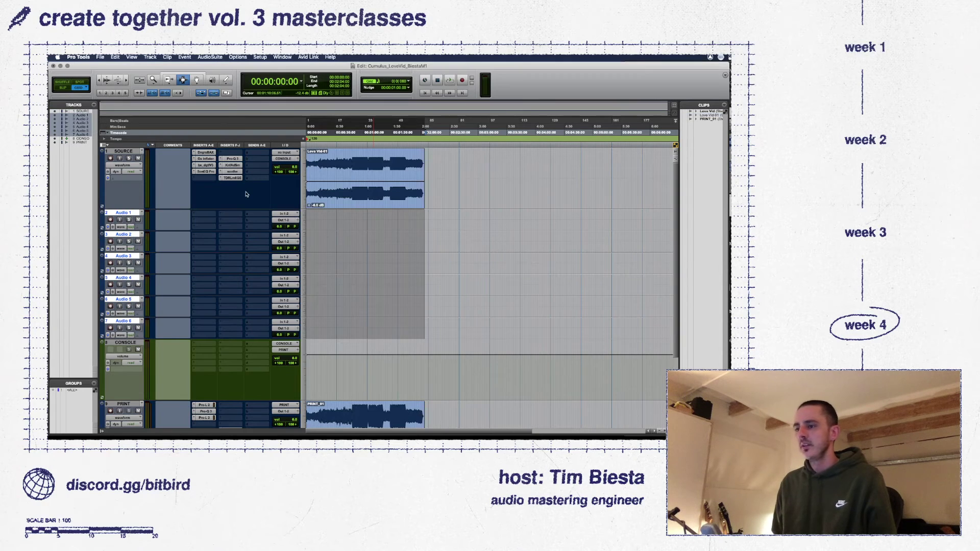
- Copy the Love Vid clip from SOURCE onto Audio 1 through Audio 6, staggering the copies one after another along the timeline
left_click(349, 193)
key("F8")
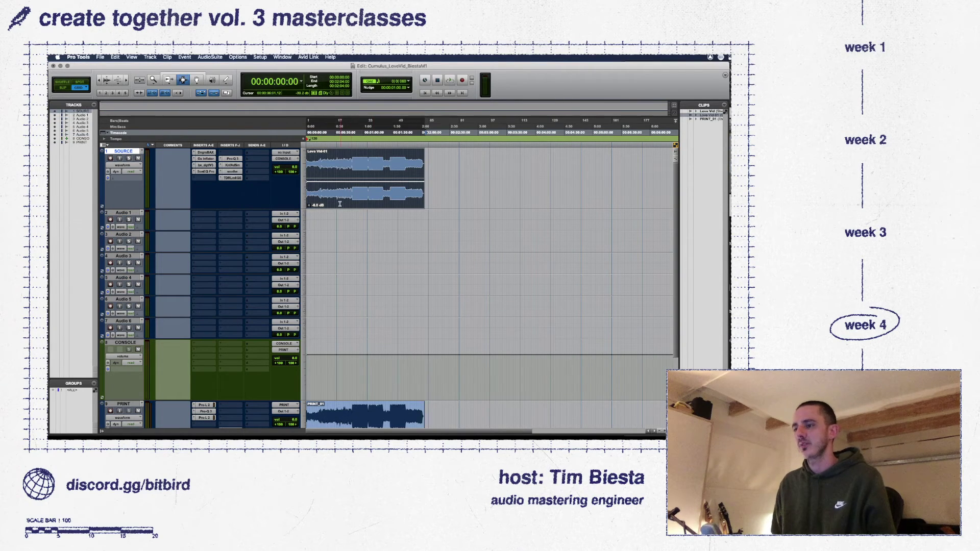
left_click_drag(341, 203, 618, 290)
key("super+bracketleft")
key("super+bracketleft")
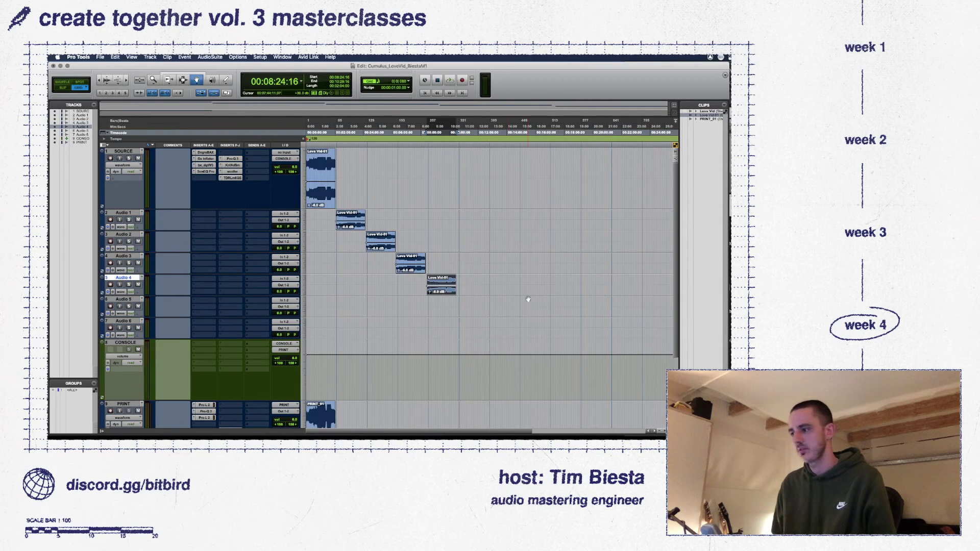
left_click_drag(440, 288, 500, 329)
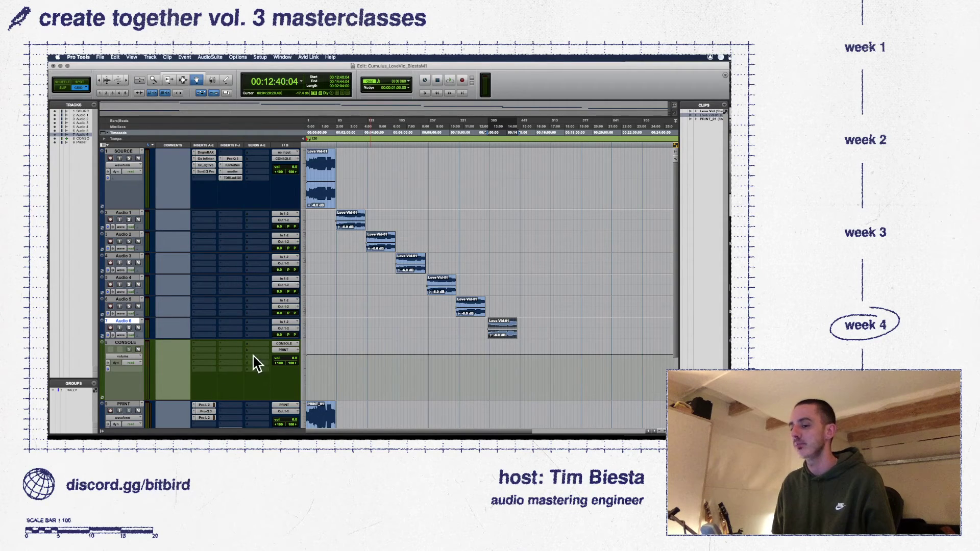
scroll(222, 371, "down", 3)
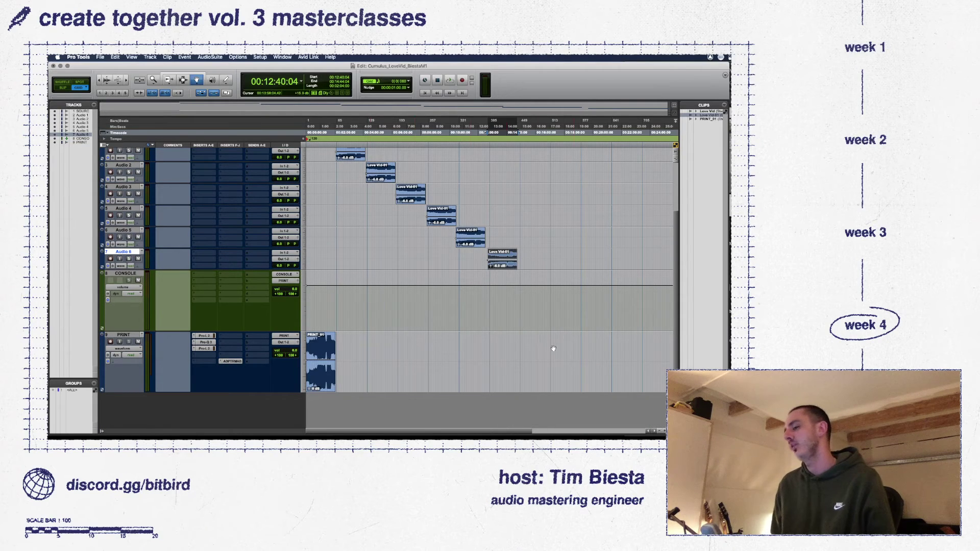
scroll(294, 380, "up", 3)
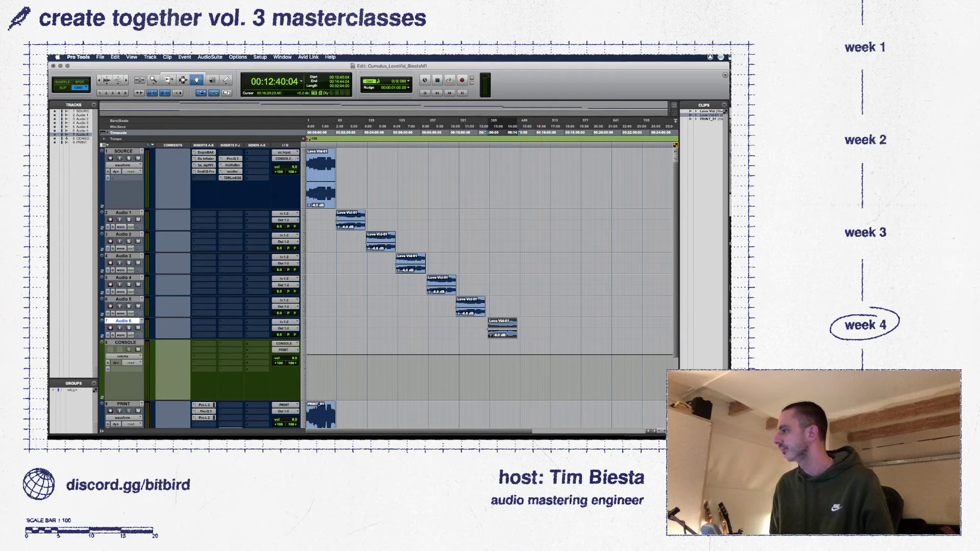
key("super+Tab")
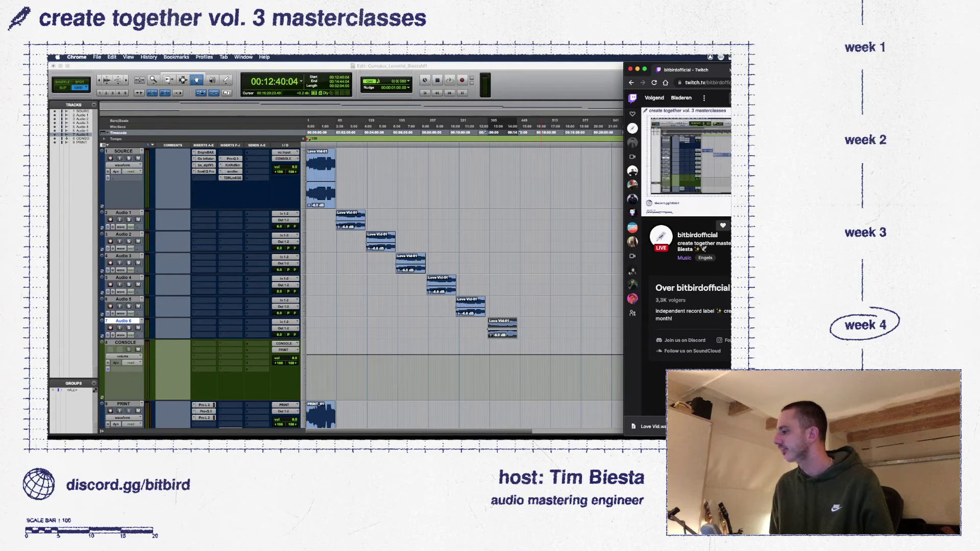
key("super+Tab")
- Hide tracks Audio 1 through Audio 6 and place the edit cursor in the empty SOURCE lane around 15:21
left_click(120, 213, "shift")
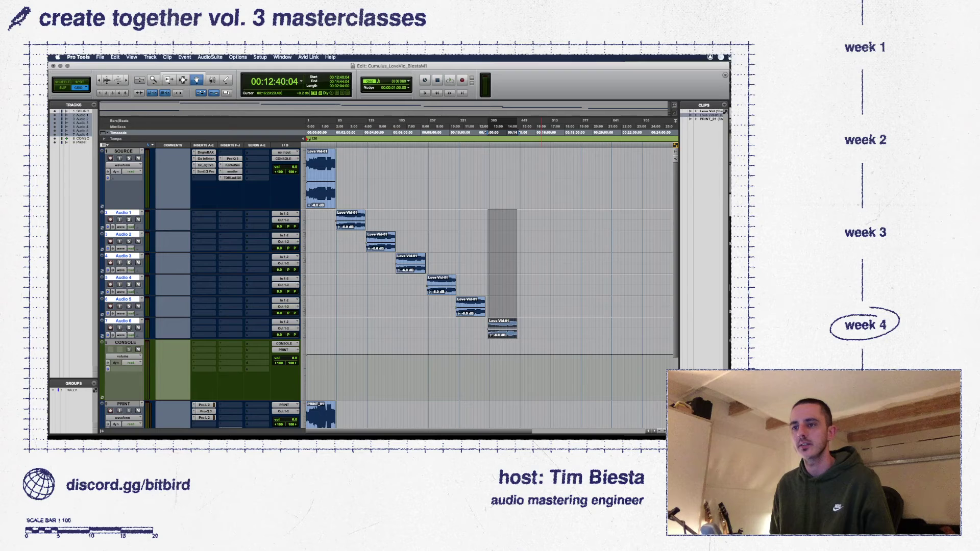
left_click(55, 115)
left_click(55, 119)
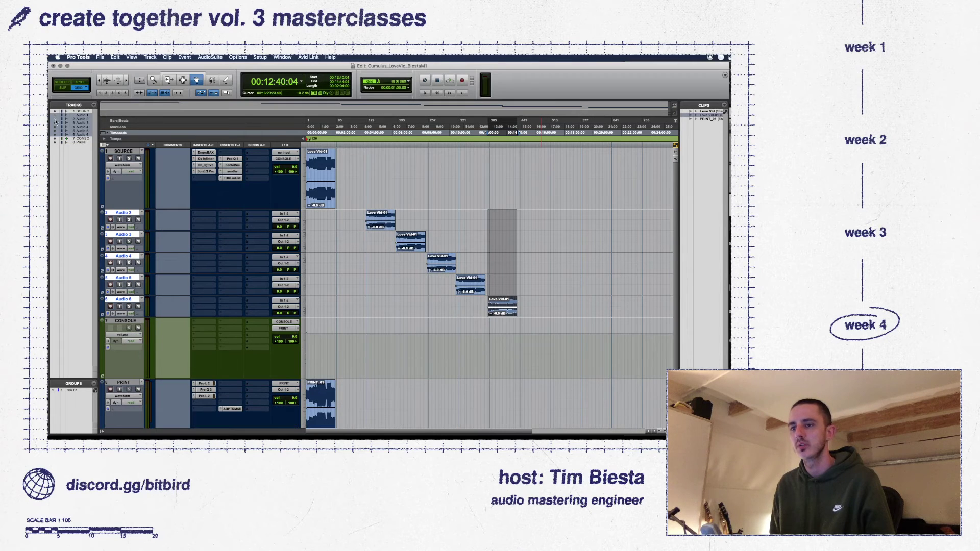
left_click(55, 123)
left_click(55, 126)
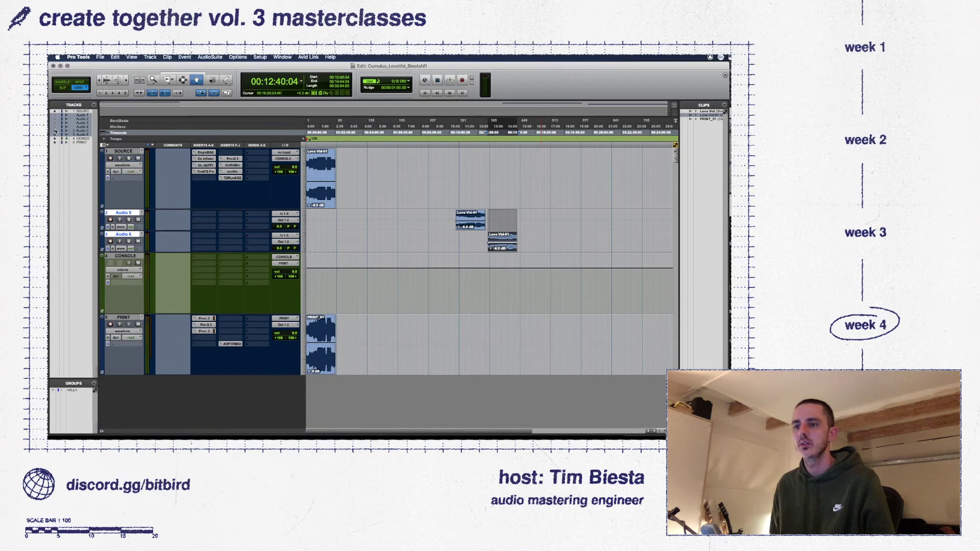
left_click(55, 131)
left_click(55, 134)
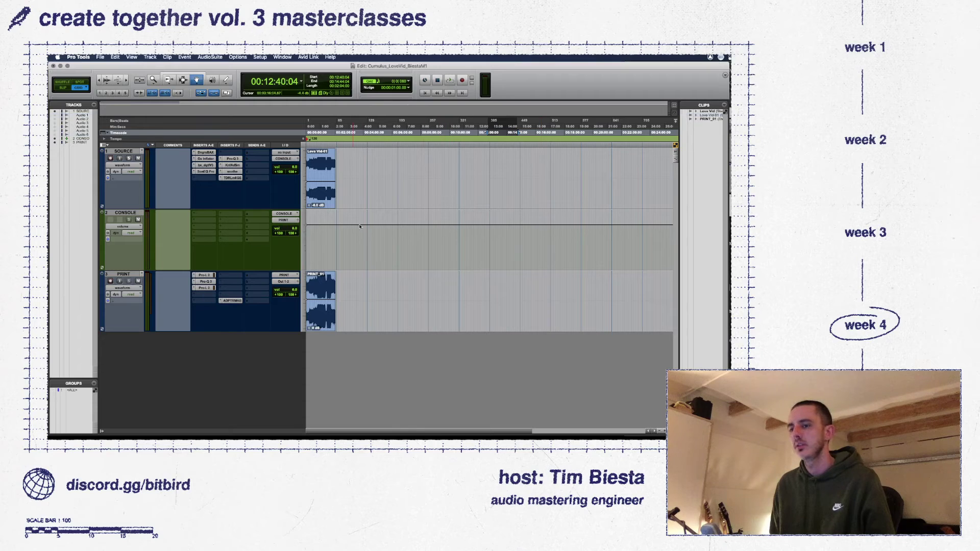
key("F6")
left_click(527, 179)
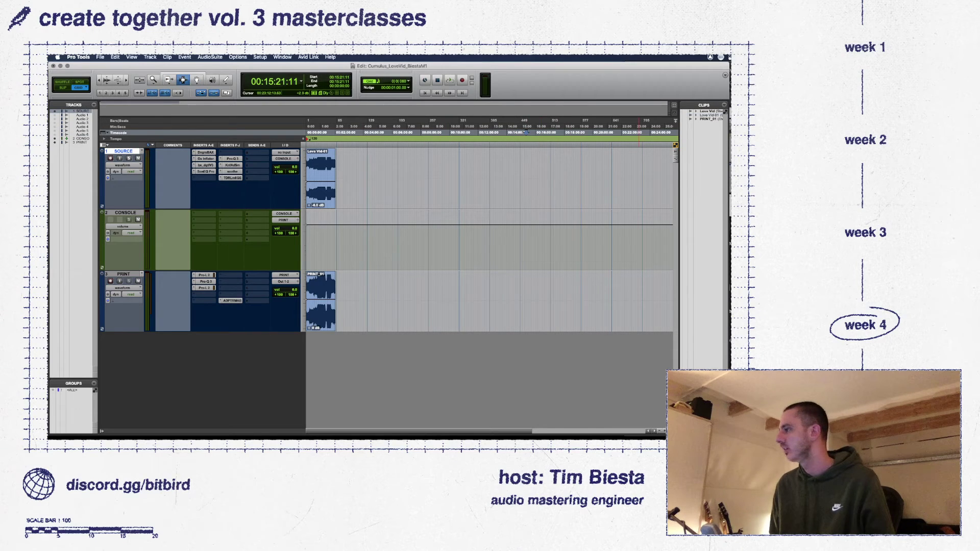
- Glance at the Twitch stream in Chrome, return to Pro Tools and show PRINT's first Pro-L 2 clear of the insert lists
key("super+Tab")
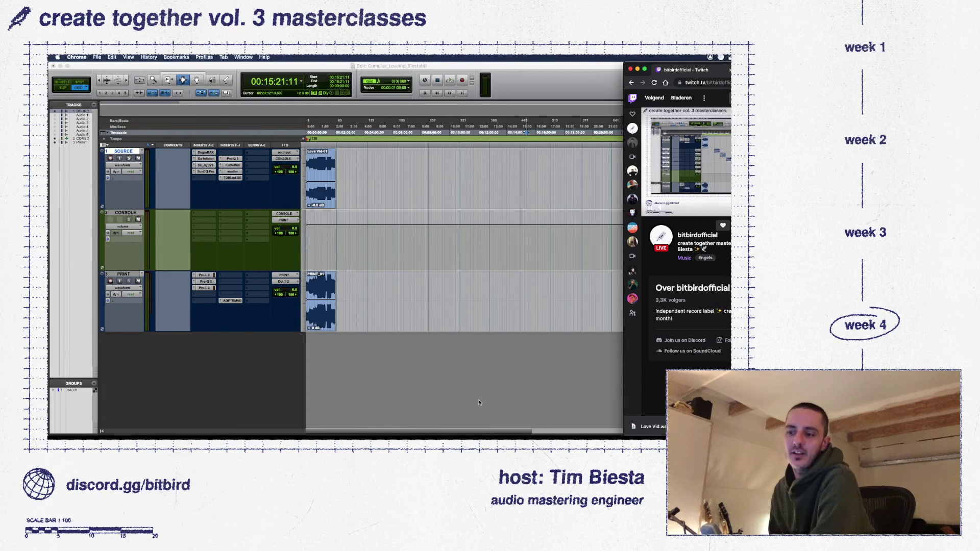
left_click(185, 221)
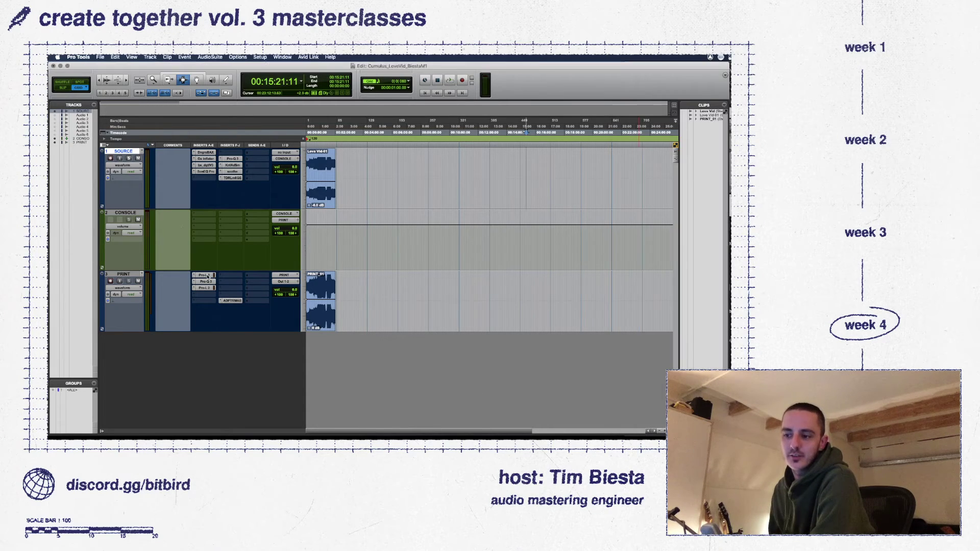
left_click(204, 275)
left_click_drag(309, 70, 423, 65)
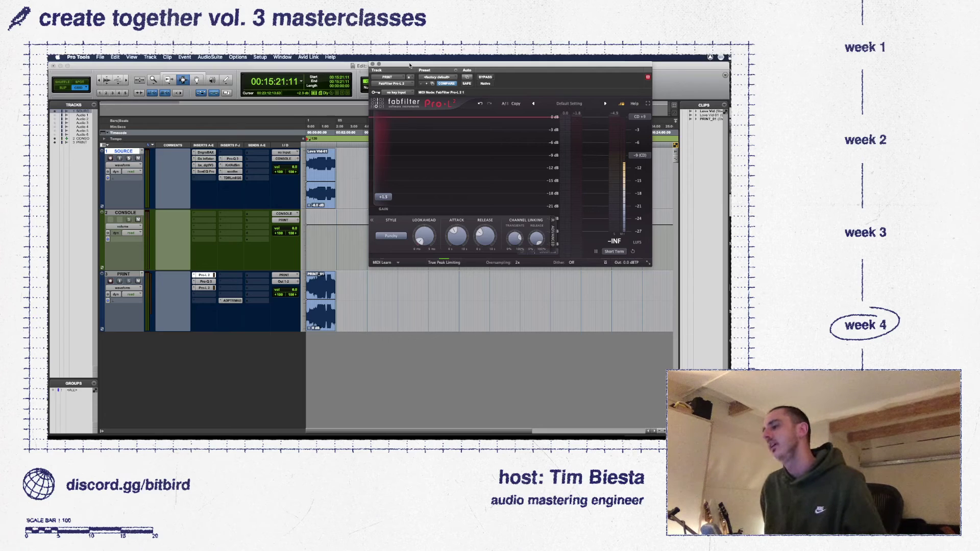
left_click_drag(420, 67, 414, 88)
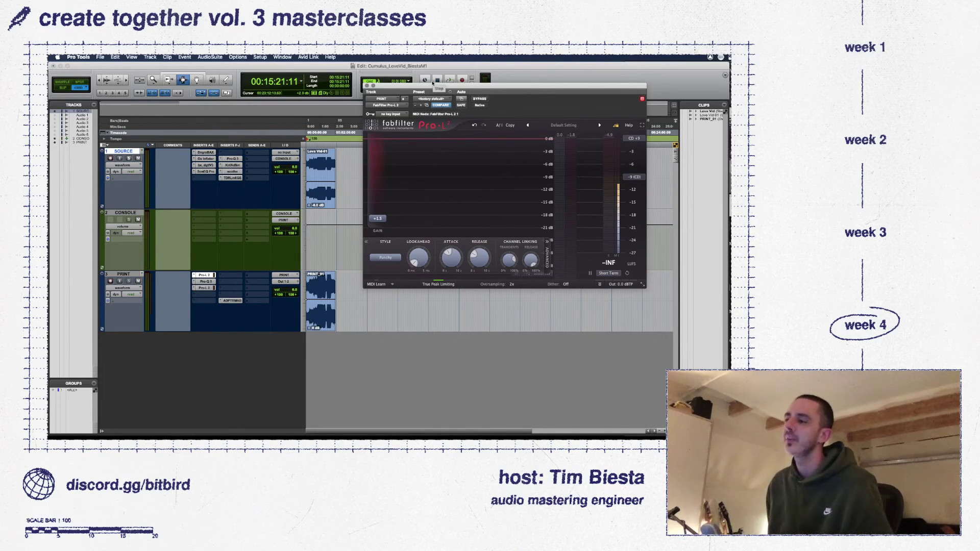
left_click_drag(432, 88, 426, 78)
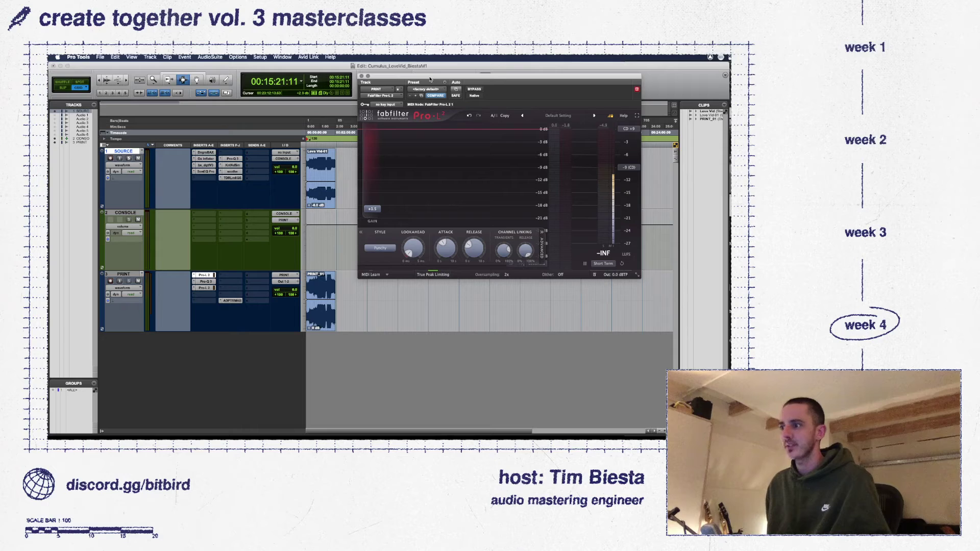
left_click_drag(430, 79, 430, 72)
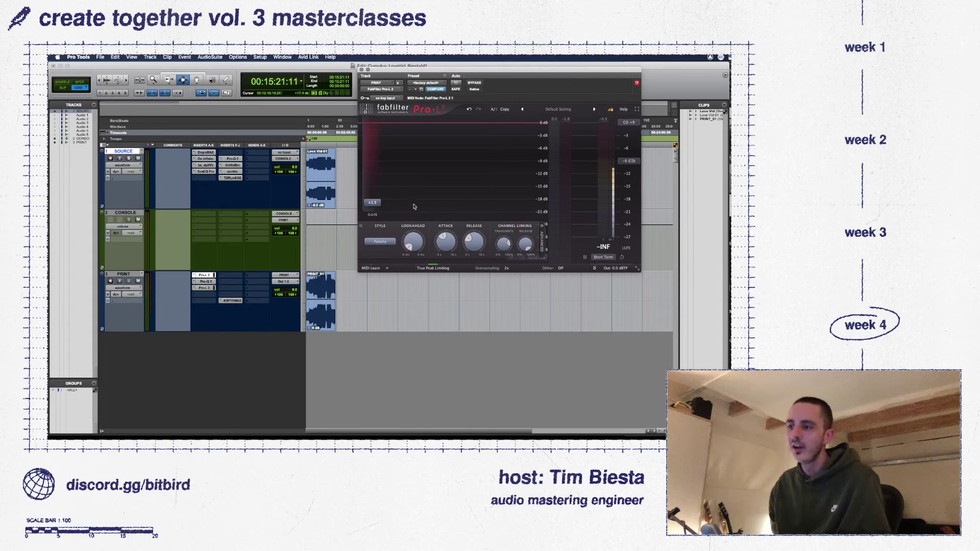
- Try an extra low-frequency band in the SOURCE track's Pro-Q 3, delete it and close the equalizer
left_click(232, 159)
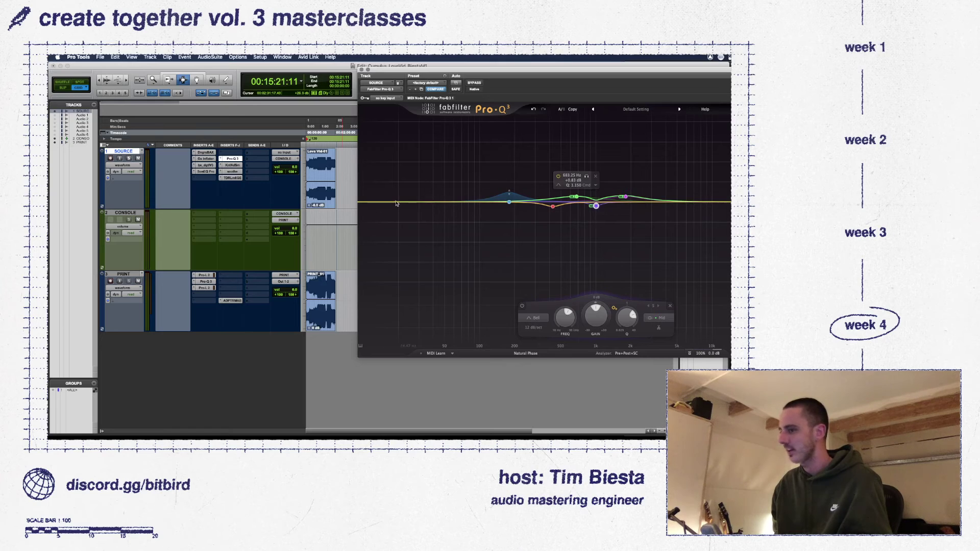
double_click(363, 203)
left_click_drag(363, 203, 415, 203)
key("Delete")
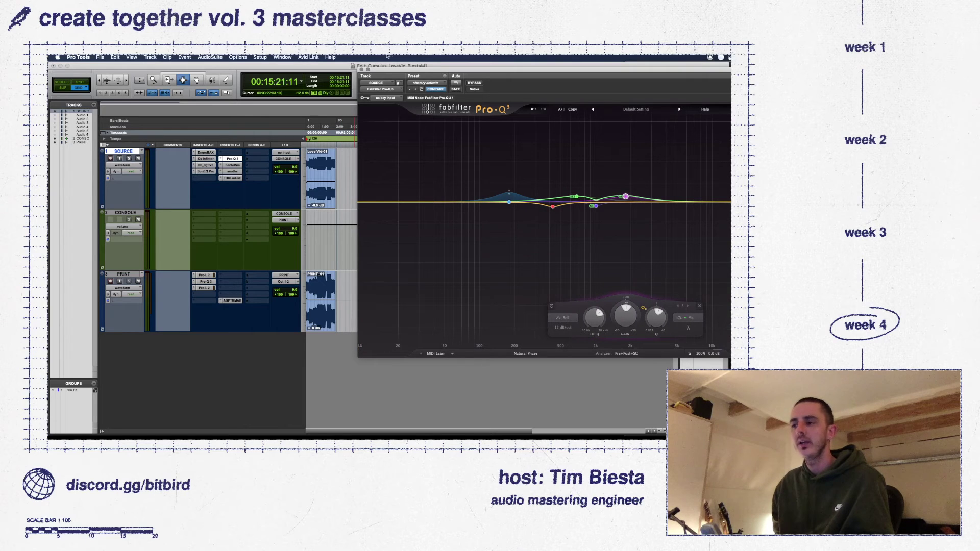
left_click(361, 70)
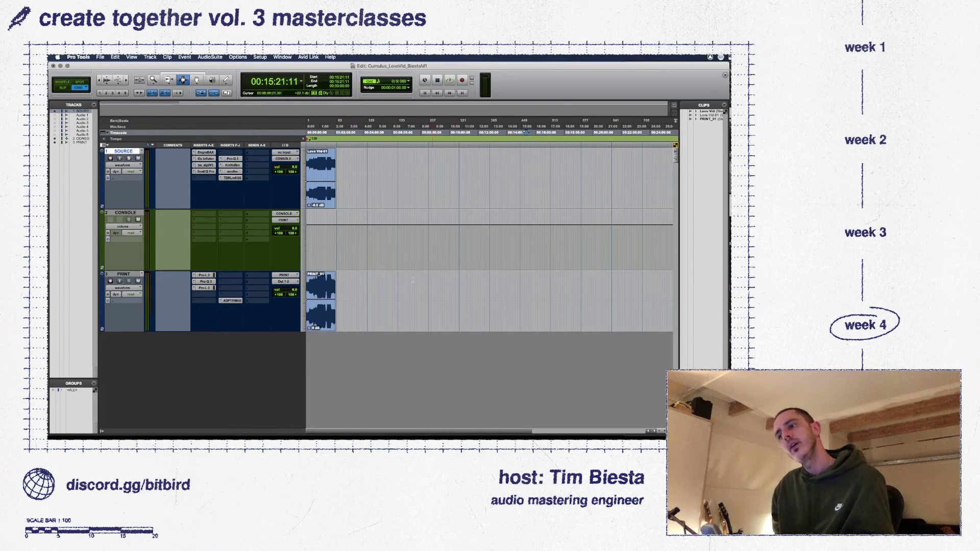
- Place the edit cursor on the CONSOLE track around 38 seconds and switch to the Twitch stream in Chrome
left_click(322, 259)
scroll(316, 258, "right", 2)
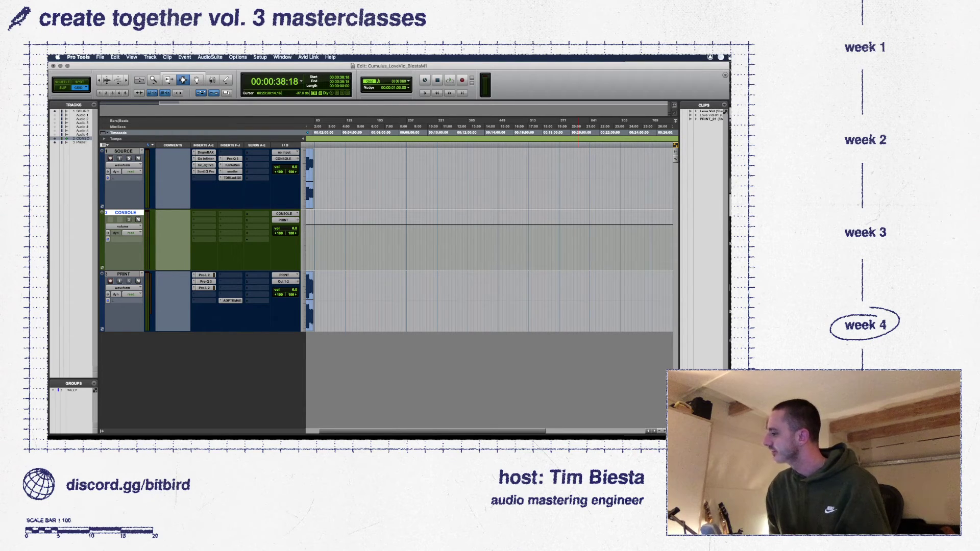
key("super+Tab")
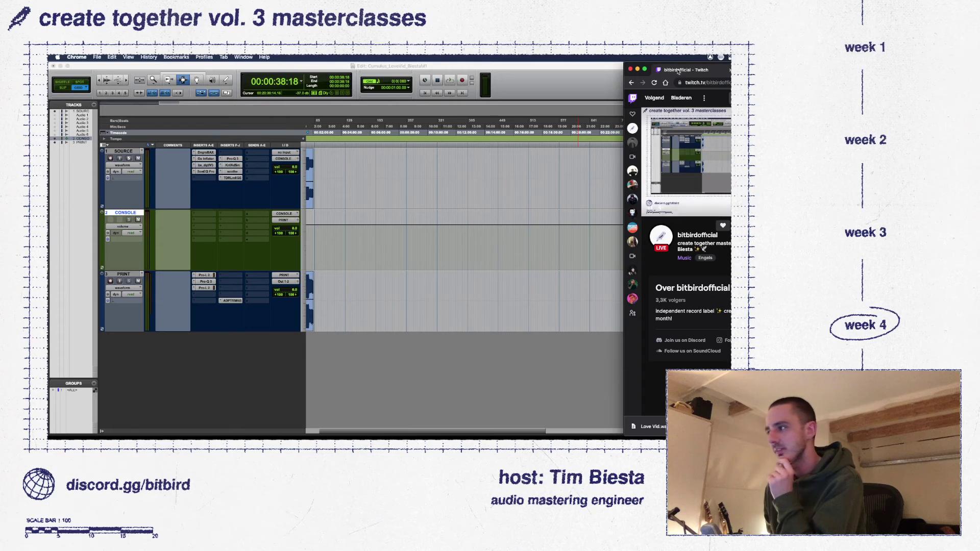
- Return to Pro Tools and try a Brickwall low cut at about 20 Hz in the PRINT track's Pro-Q 3
key("super+Tab")
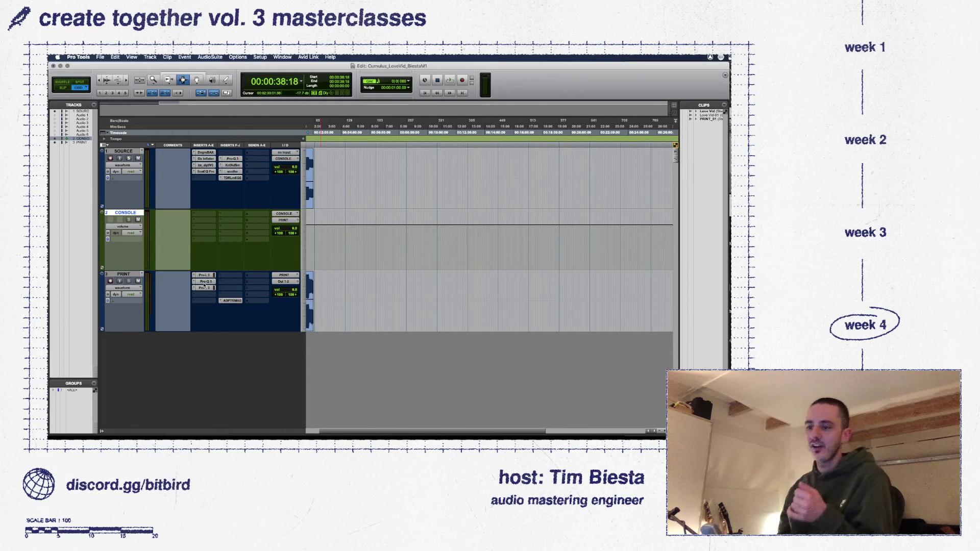
left_click(205, 281)
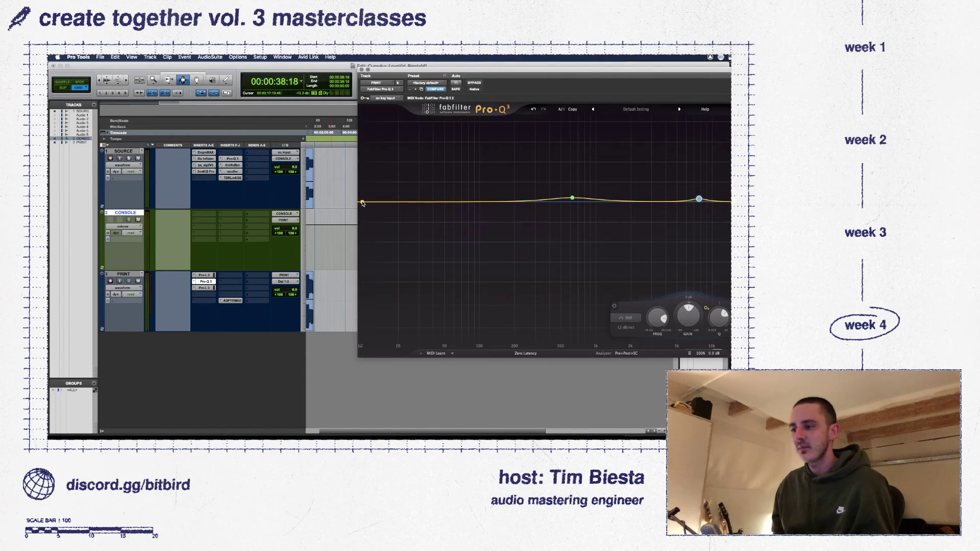
scroll(363, 203, "up", 4)
left_click_drag(363, 203, 400, 207)
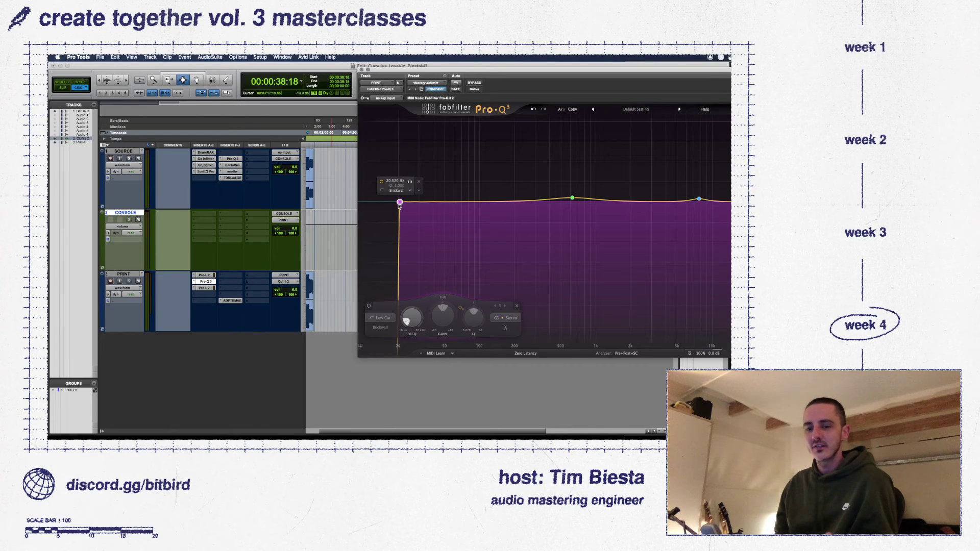
- View the Pro-Q 3 phase mode options, delete the low cut band and close the equalizer
left_click(526, 354)
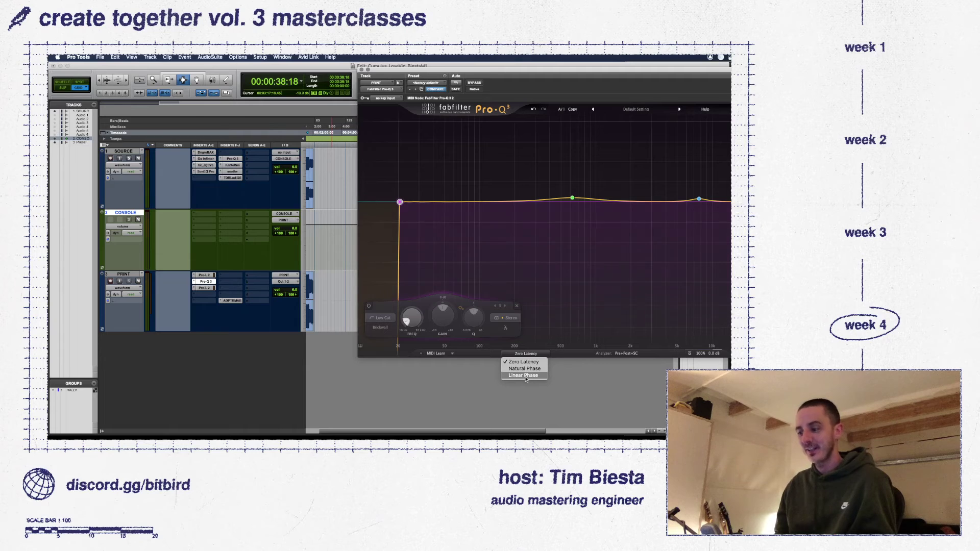
left_click(400, 202)
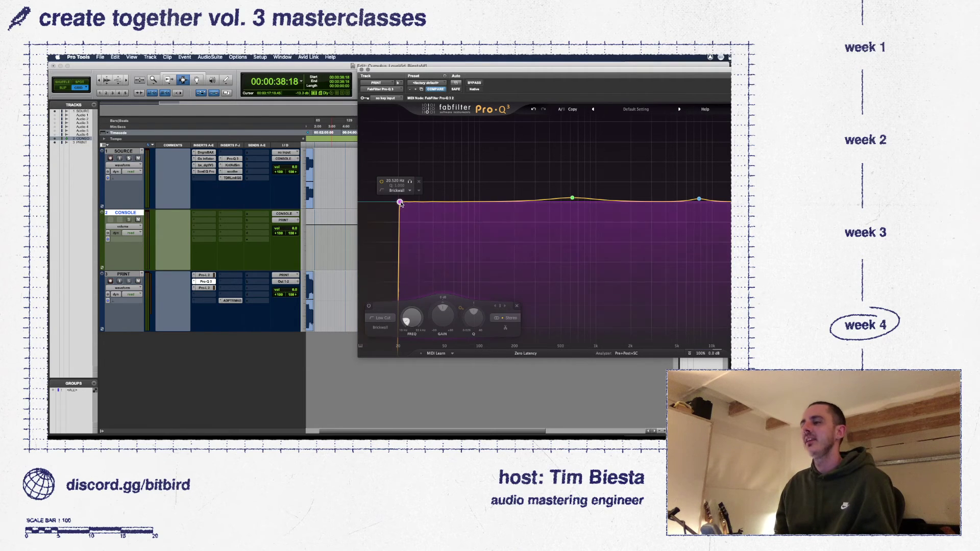
left_click(419, 183)
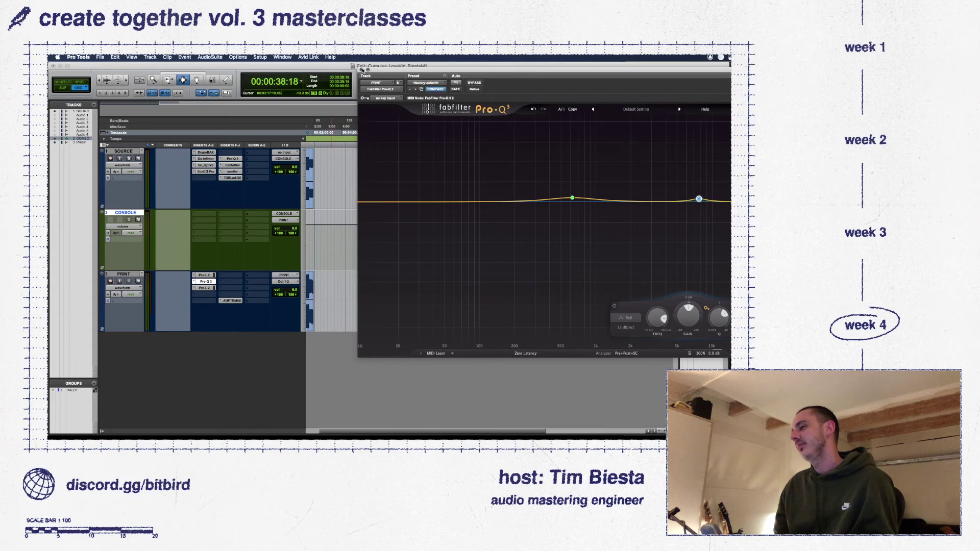
left_click(361, 69)
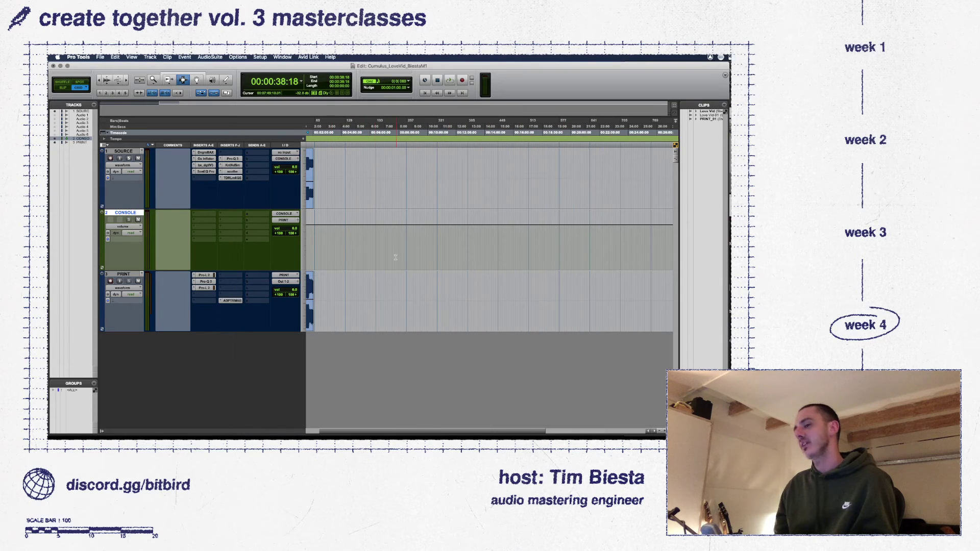
- Place the edit cursor on the CONSOLE track around 40 seconds and check the Twitch stream in Chrome
left_click(315, 246)
key("super+bracketright")
key("super+bracketright")
key("super+bracketright")
key("super+bracketright")
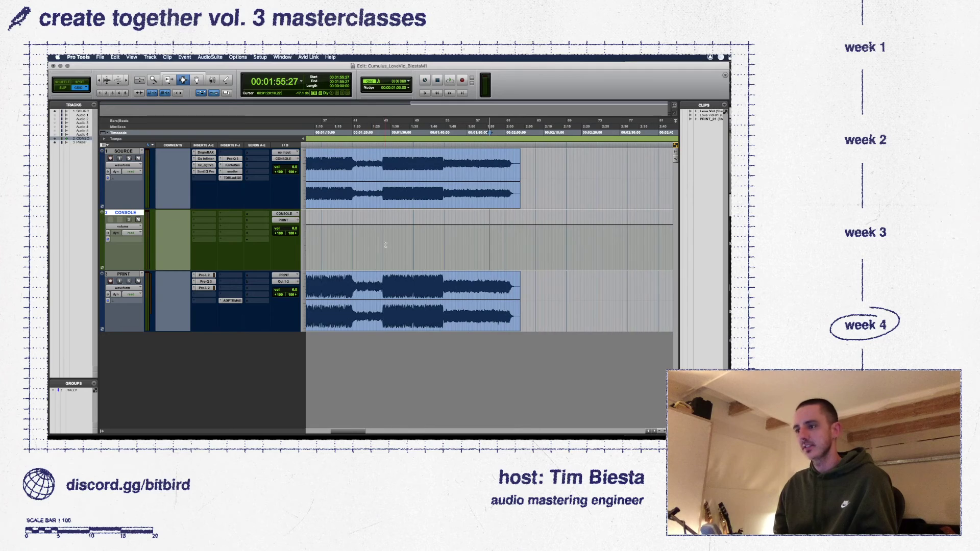
scroll(385, 246, "left", 10)
left_click(460, 252)
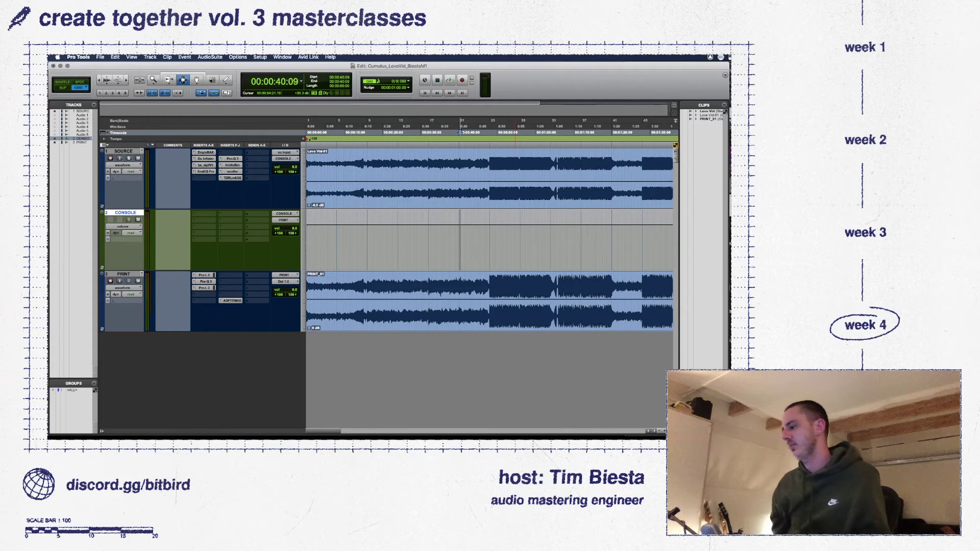
key("super+Tab")
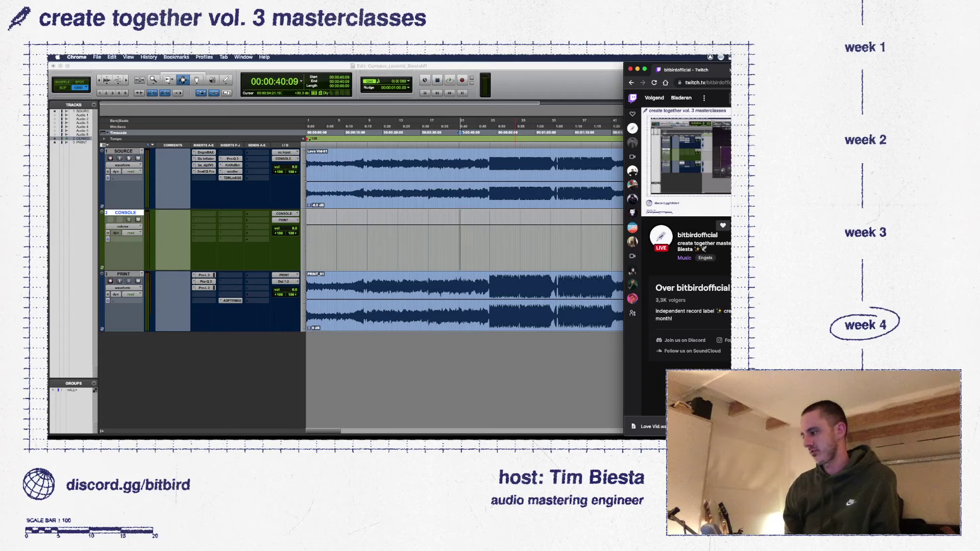
- Return to Pro Tools and add a Brickwall low cut at about 100 Hz in the PRINT track's Pro-Q 3
left_click(586, 78)
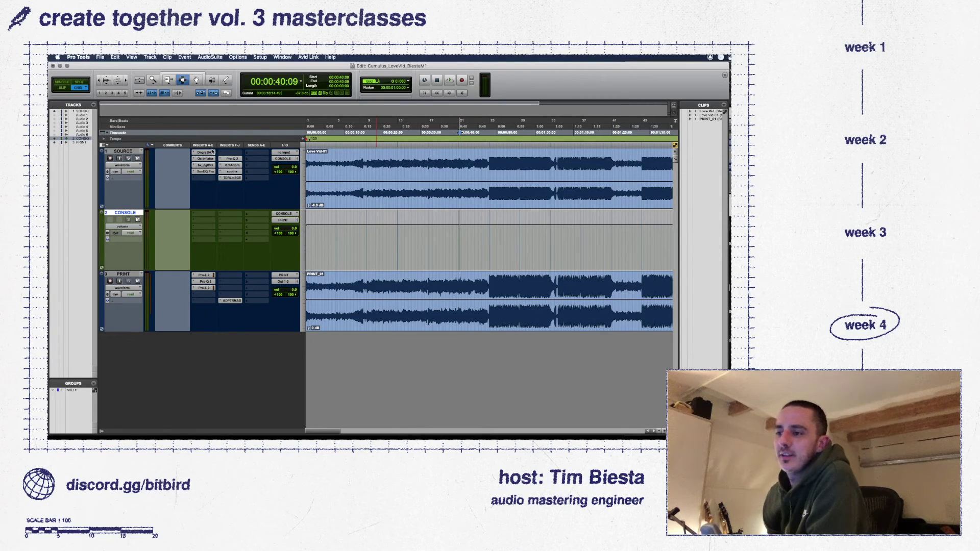
left_click(206, 281)
double_click(365, 202)
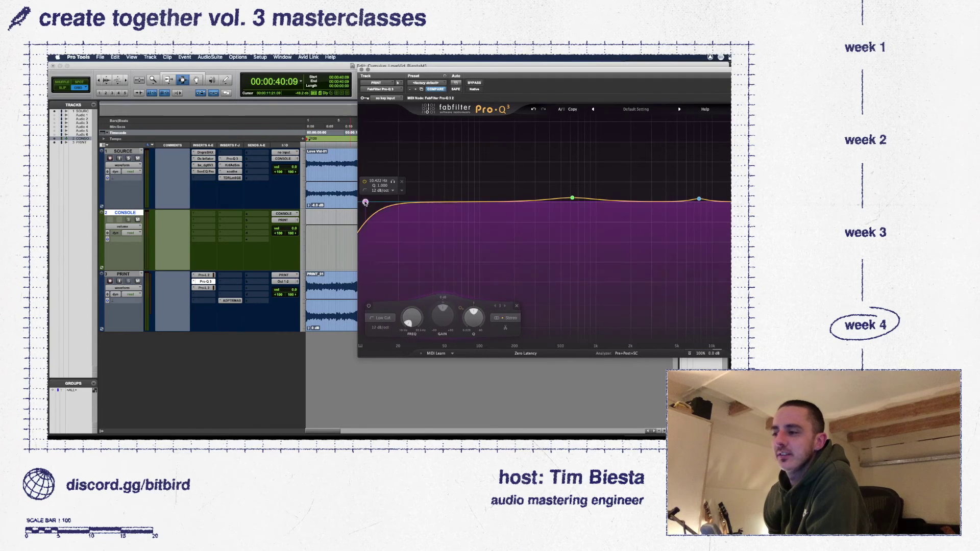
left_click_drag(365, 202, 480, 202)
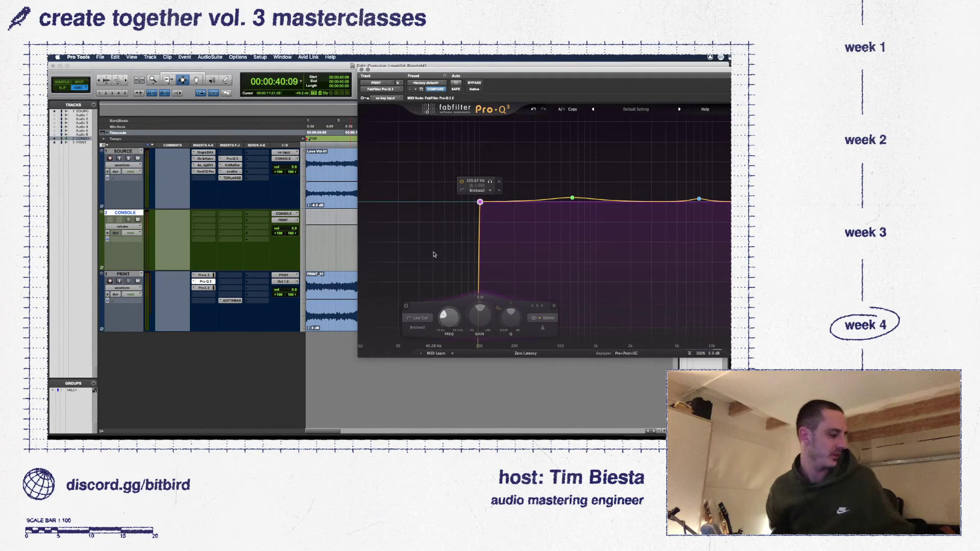
- Turn the PRINT track's volume all the way down and start playback from about 13 seconds
left_click_drag(293, 290, 289, 305)
left_click(289, 303)
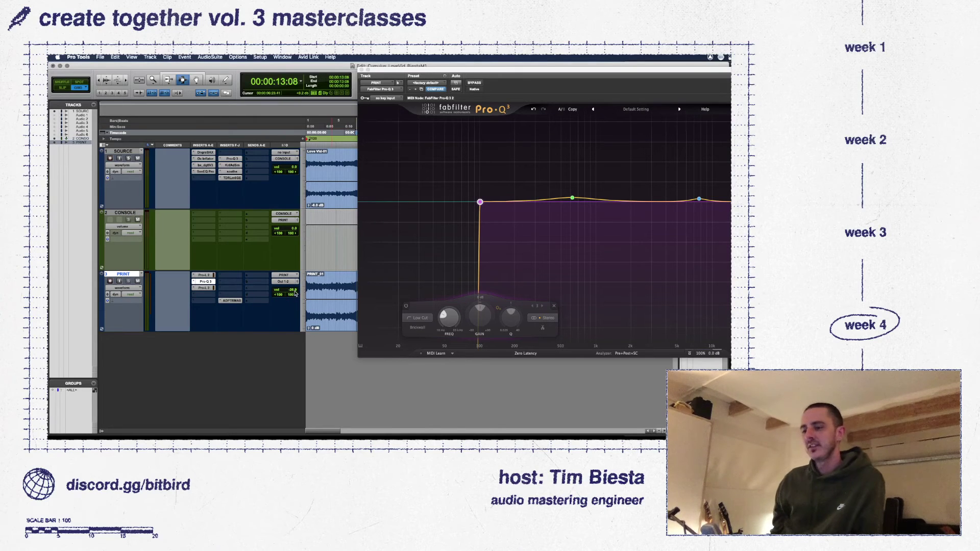
left_click_drag(290, 290, 291, 308)
key("space")
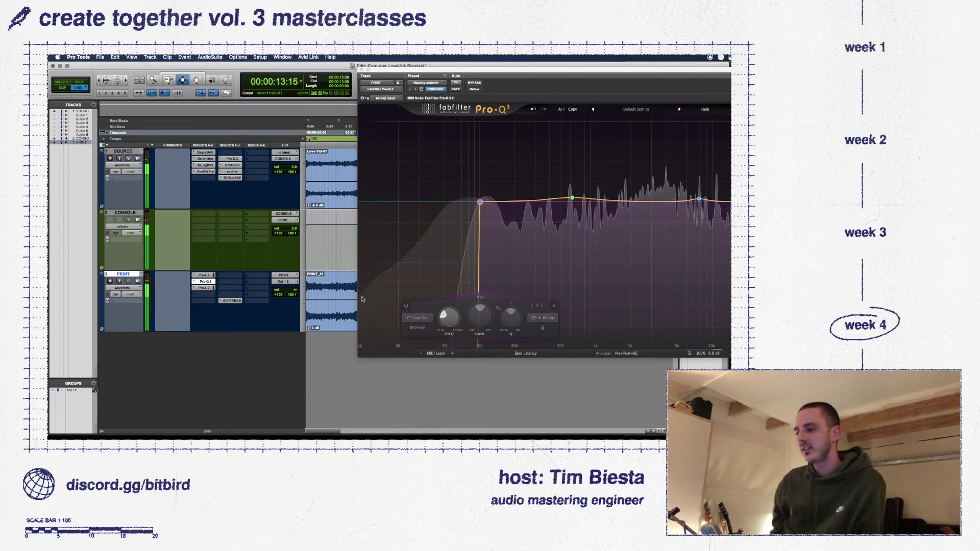
- During playback, sweep the Brickwall low cut to about 90 Hz, down to 10 Hz and back up to about 88 Hz
mouse_move(480, 202)
left_mouse_down()
mouse_move(504, 203)
mouse_move(466, 203)
mouse_move(476, 203)
left_mouse_up()
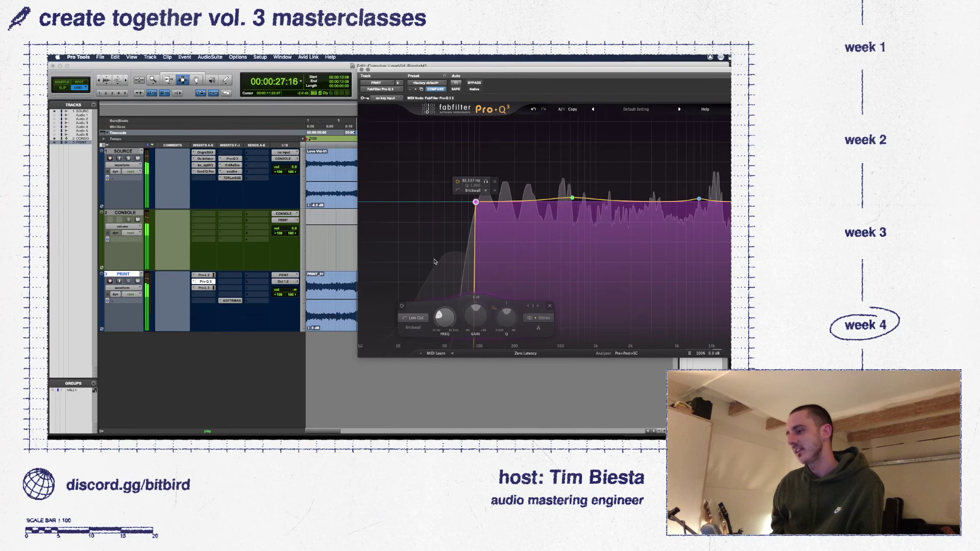
left_click_drag(477, 203, 363, 202)
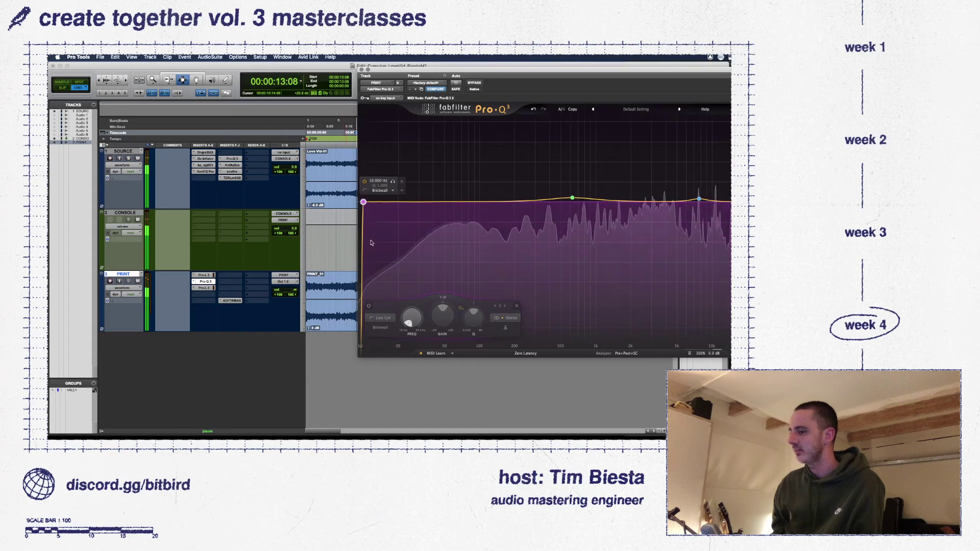
left_click_drag(440, 71, 409, 58)
left_click_drag(327, 196, 438, 197)
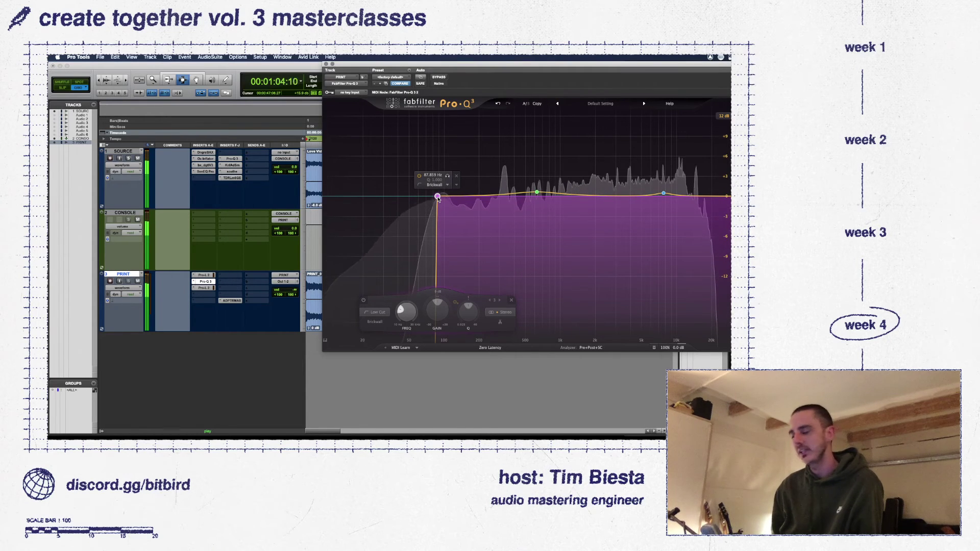
- Delete the low cut band from PRINT's Pro-Q 3, stop playback and close the equalizer
left_click(458, 177)
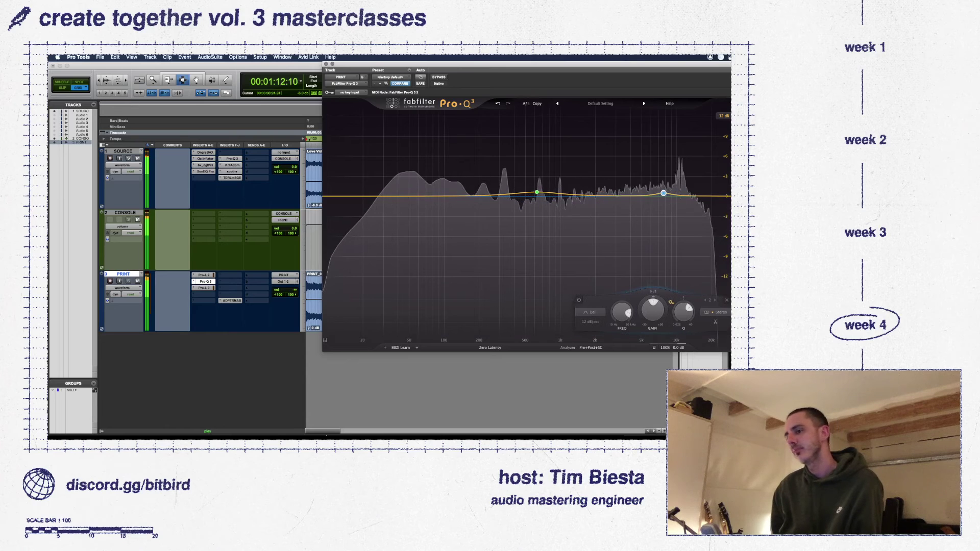
key("space")
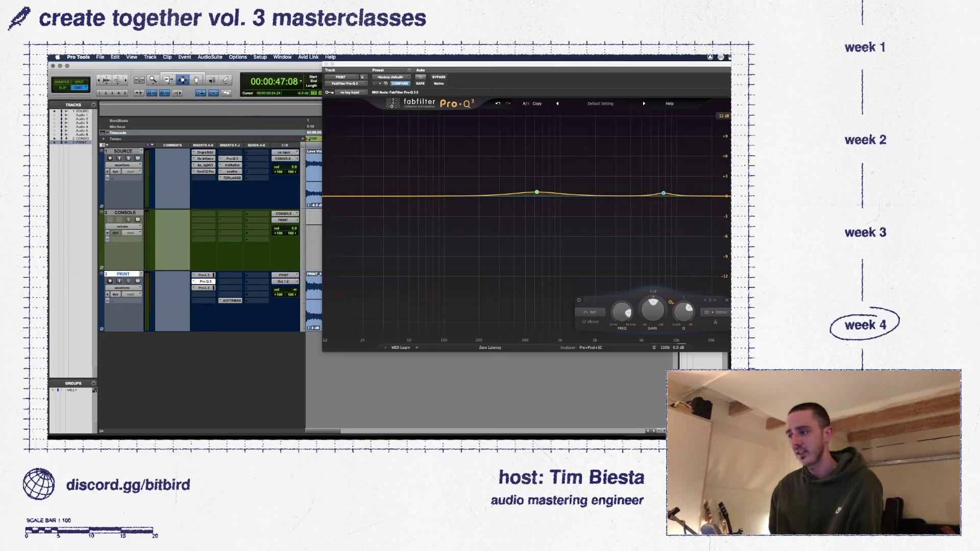
left_click(326, 65)
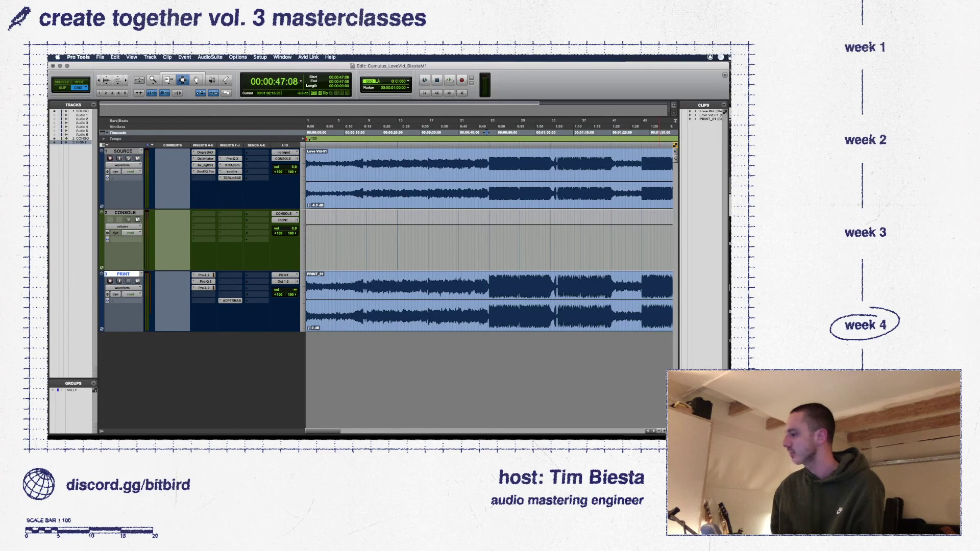
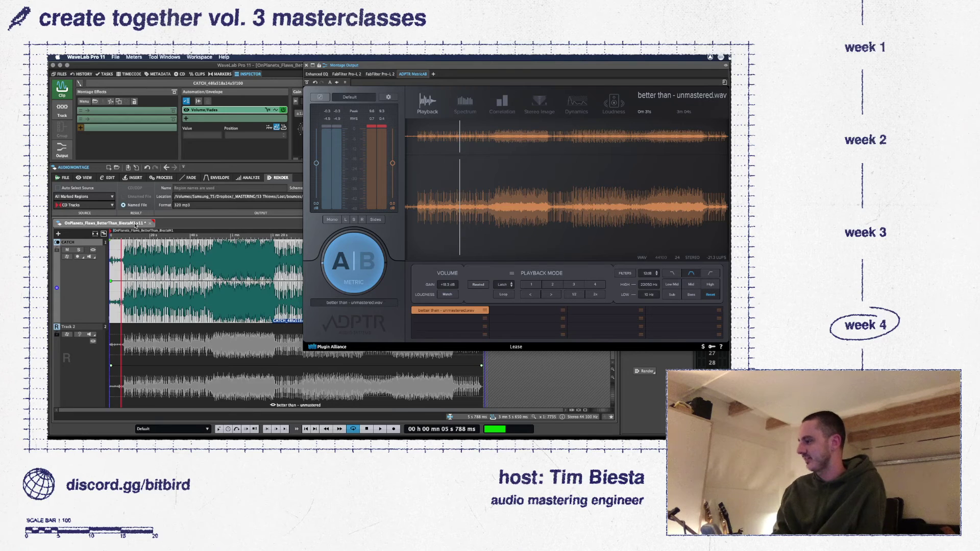
- Play the BetterThan montage in WaveLab Pro 11, uncover the meters behind MetricAB and switch it to reference B
key("space")
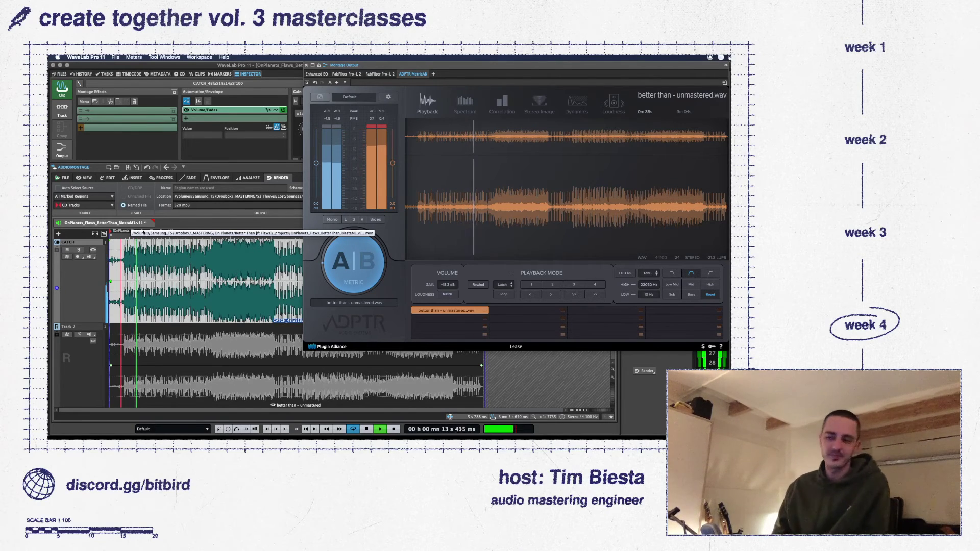
left_click_drag(545, 64, 462, 57)
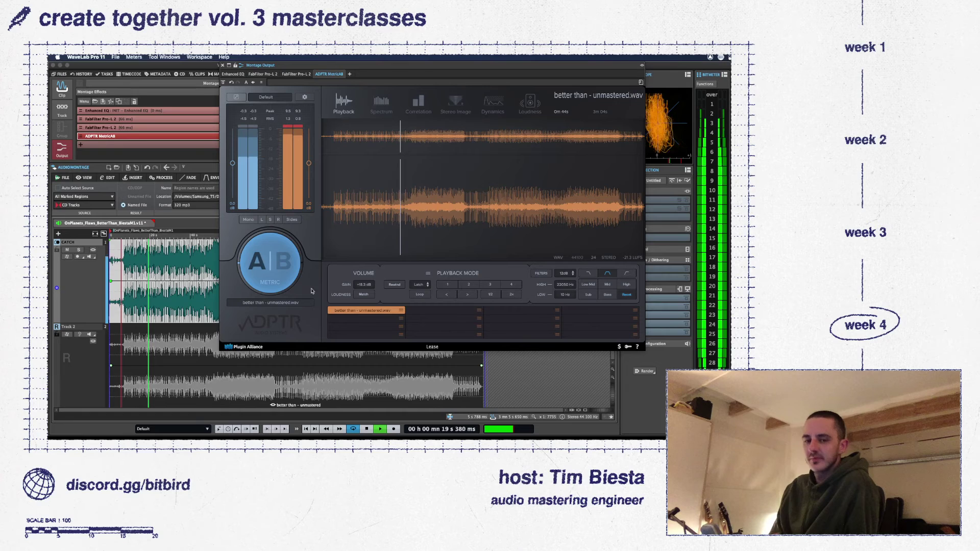
left_click(274, 259)
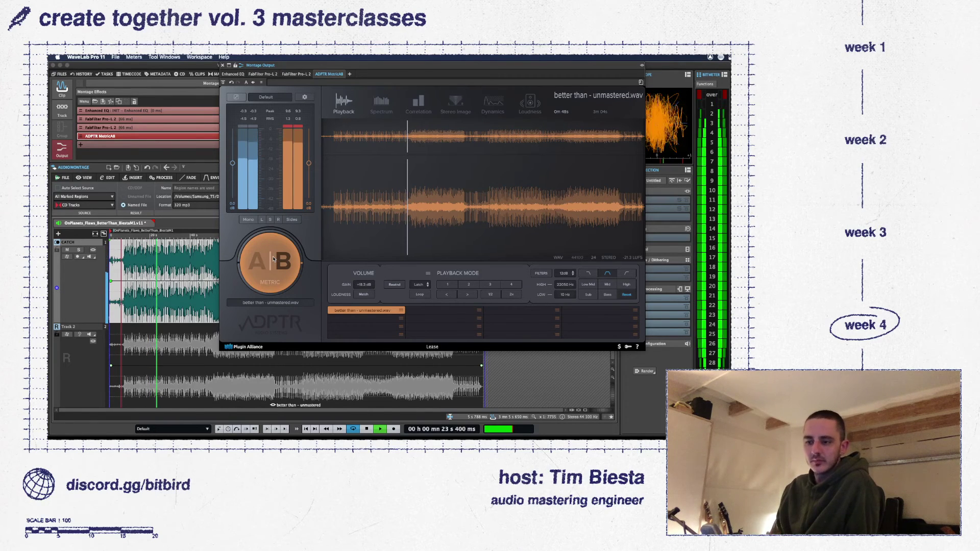
- Lower the level of reference B in MetricAB and set its playback mode to Sync
left_click_drag(308, 162, 309, 172)
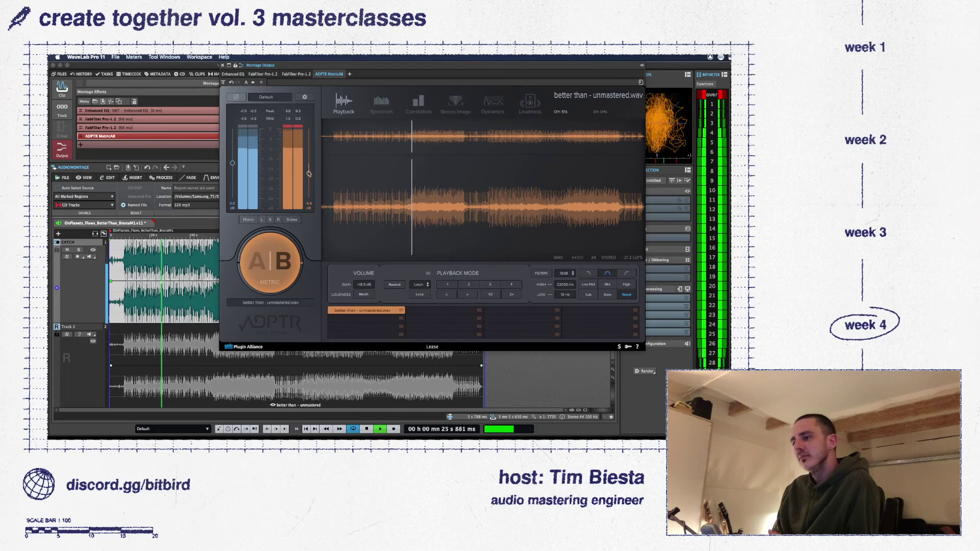
left_click(422, 285)
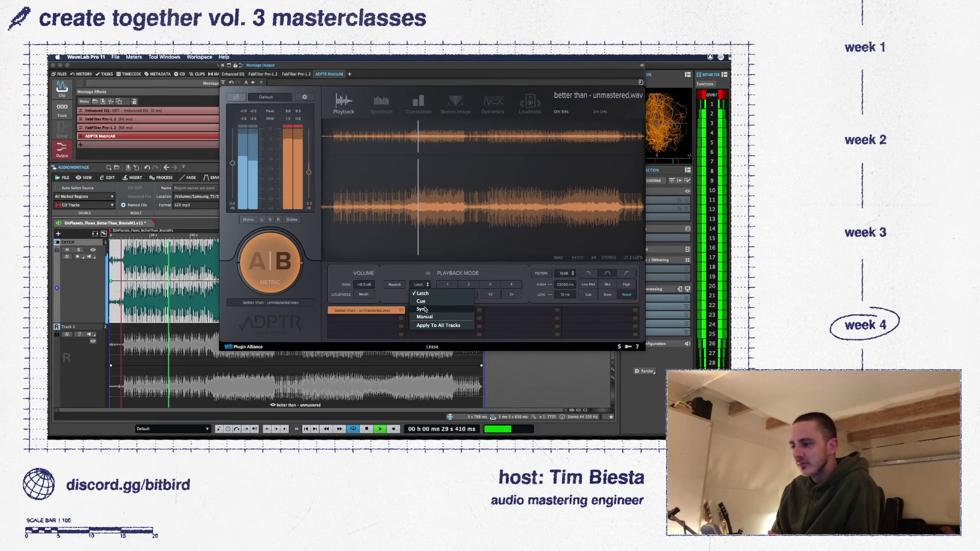
left_click(422, 309)
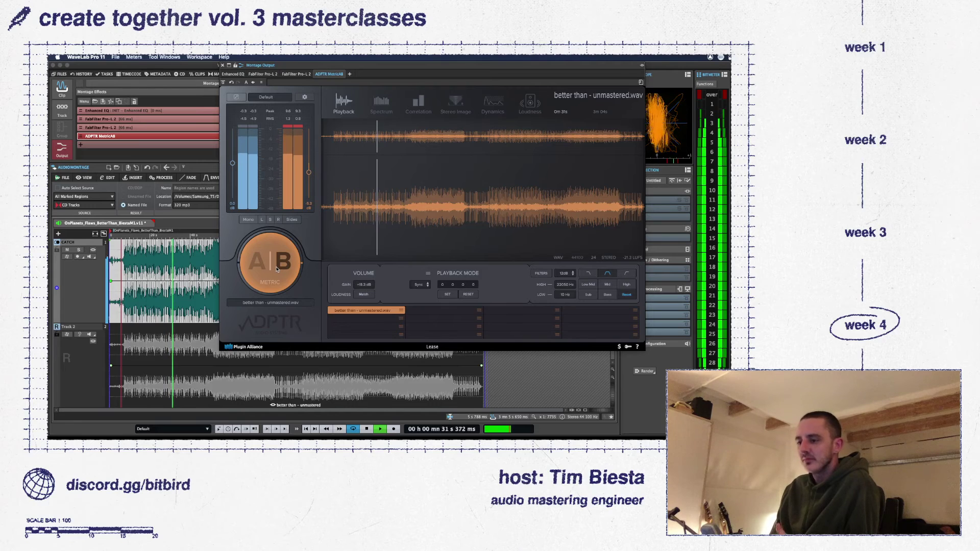
- Alternate MetricAB between A and B during playback to compare the master with the unmastered reference
left_click(276, 269)
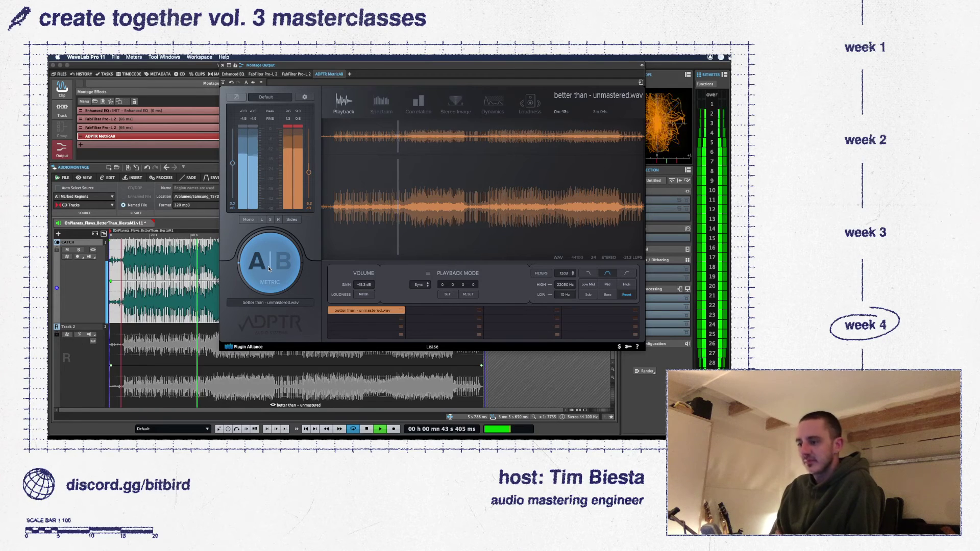
left_click(269, 269)
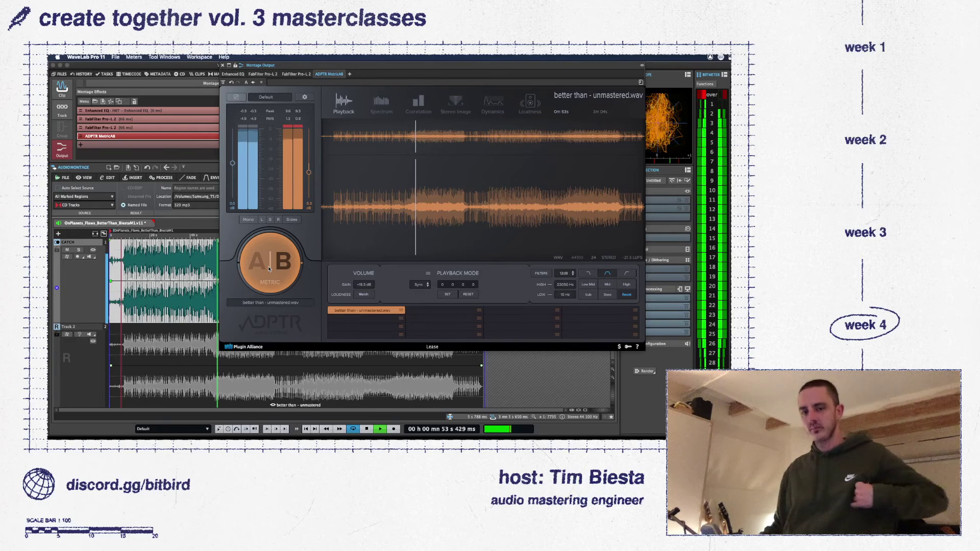
left_click(269, 269)
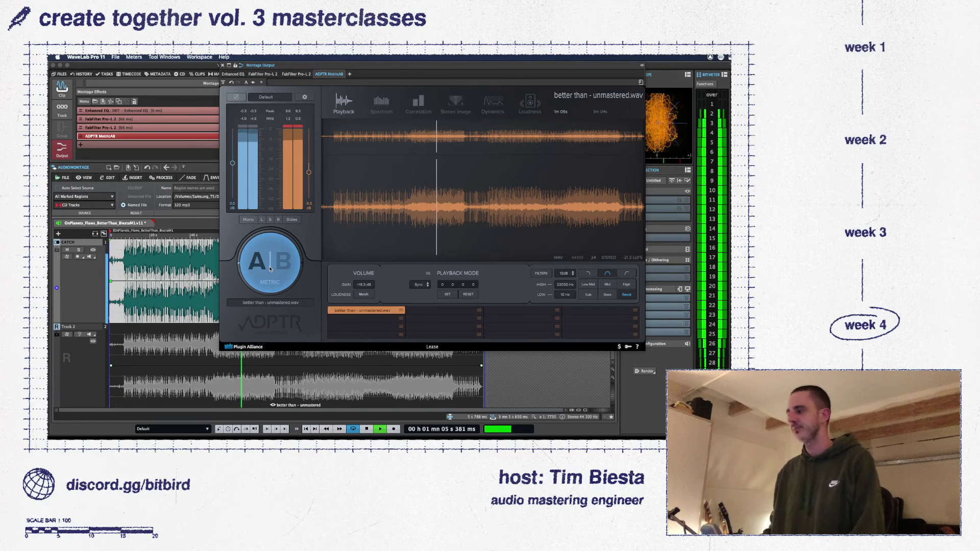
left_click(270, 269)
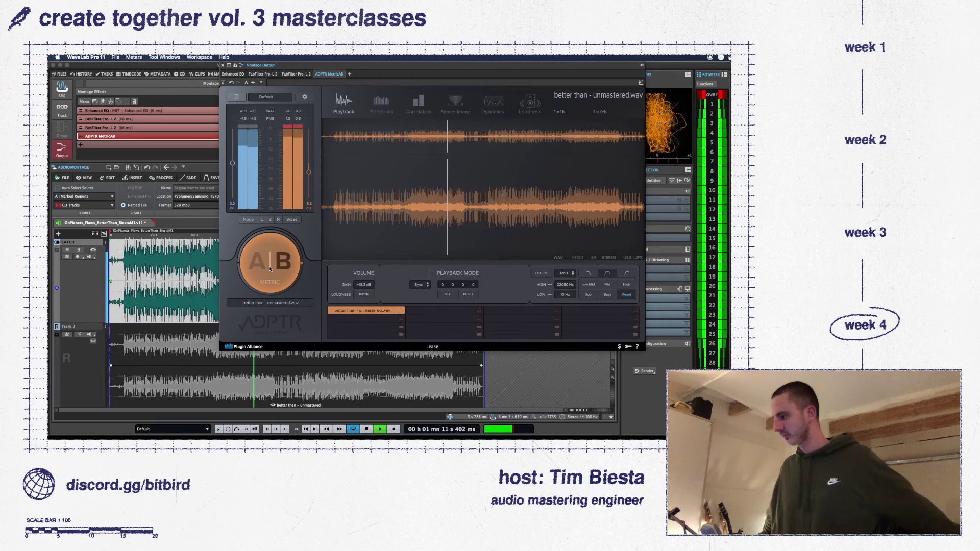
left_click(271, 269)
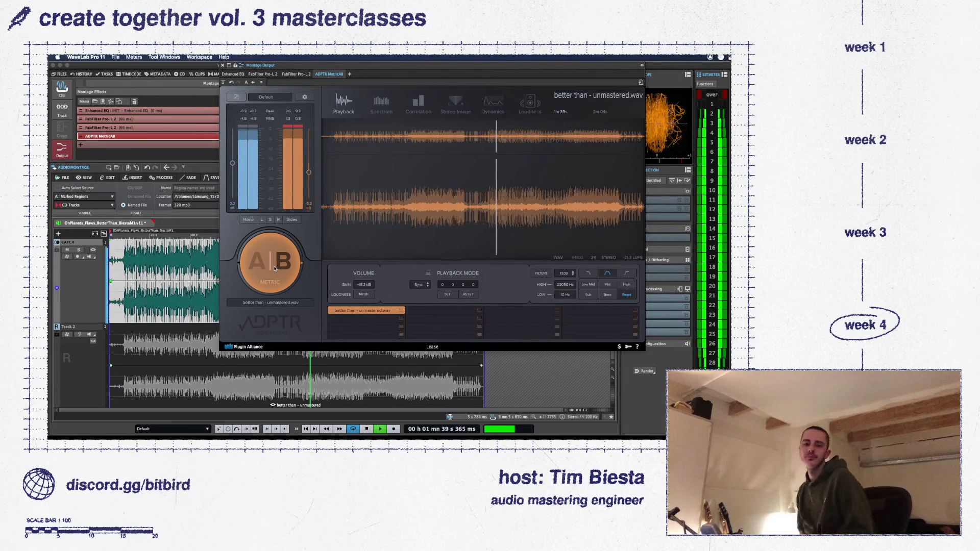
left_click(274, 269)
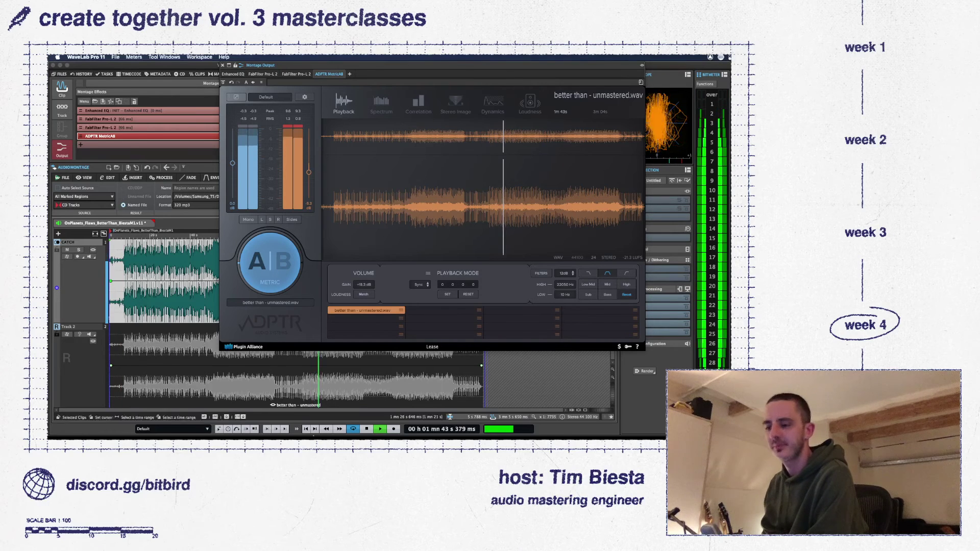
- Place the edit cursor in the unmastered clip on Track 2 at about 2 minutes 7 seconds
left_click(392, 362)
left_click(371, 360)
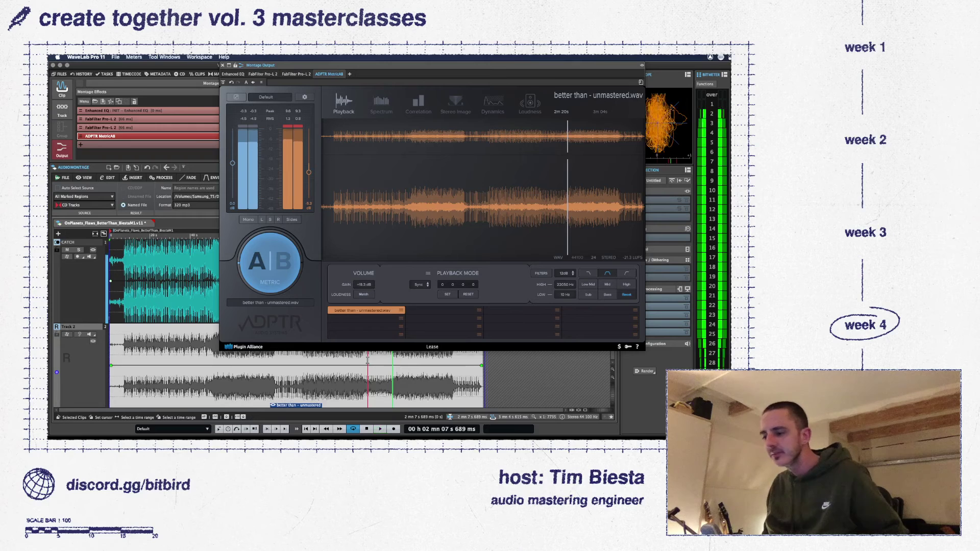
- Compare the master with the unmastered reference from about 2 minutes 7 seconds by alternating between A and B in MetricAB
left_click(290, 259)
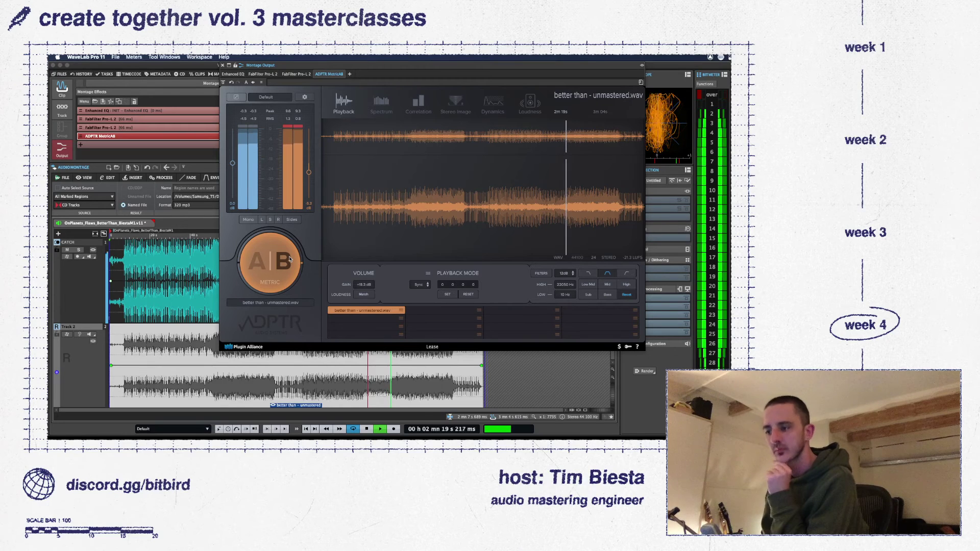
left_click(289, 259)
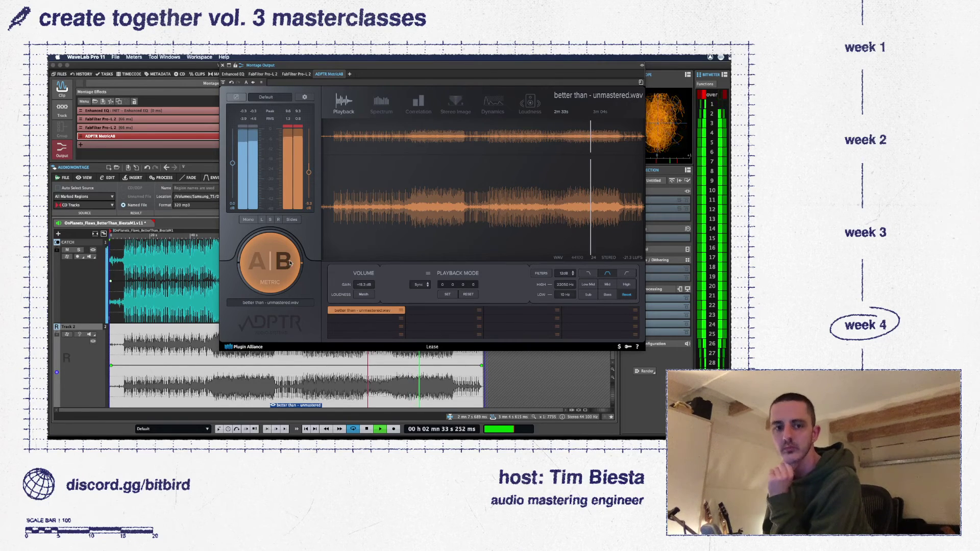
left_click(288, 265)
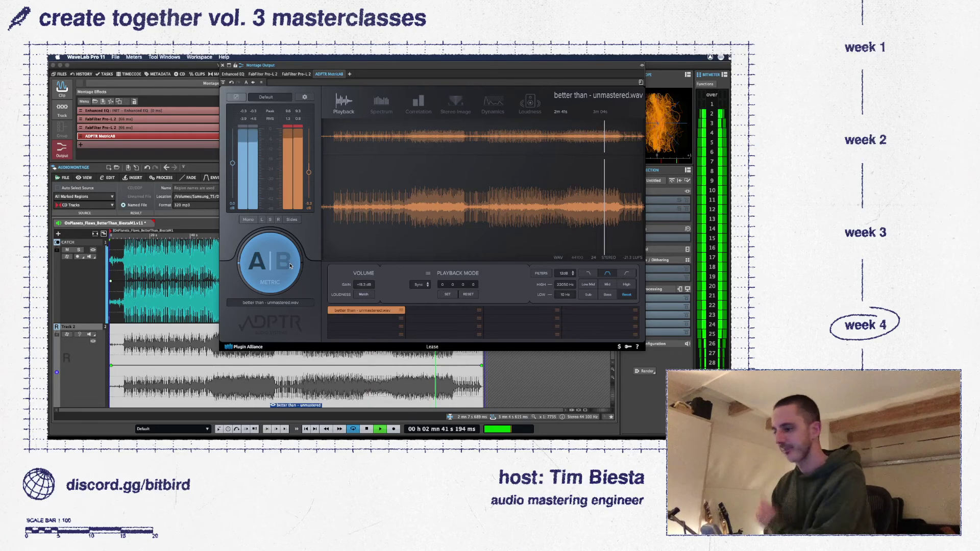
left_click(290, 265)
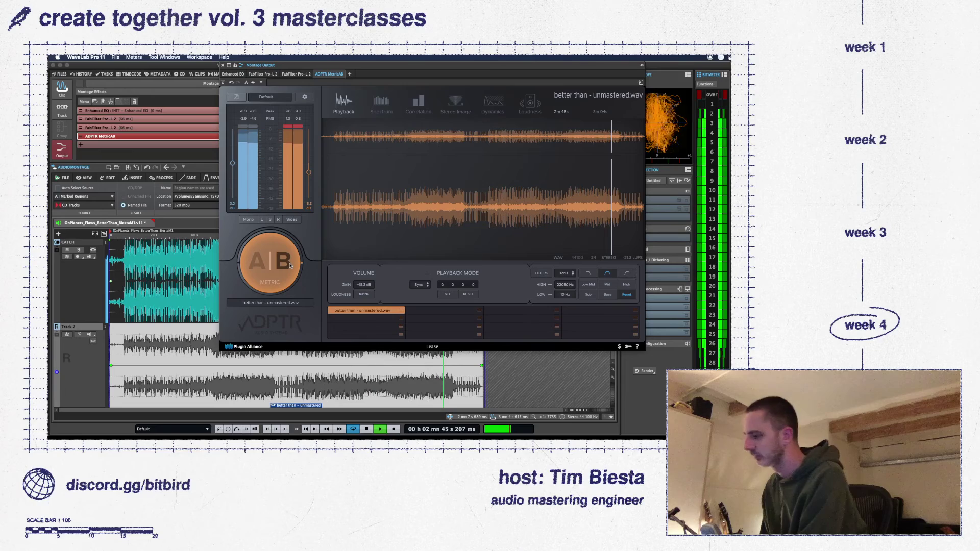
- Move the plugin window off the meters and waveforms, and play from about 50 seconds with the first output FabFilter Pro-L 2 open
left_click_drag(528, 67, 759, 109)
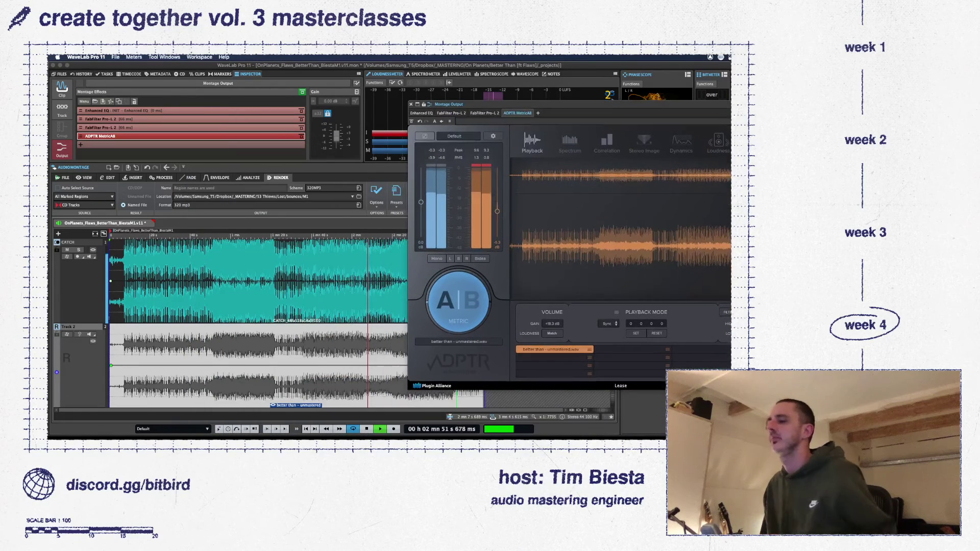
left_click(205, 236)
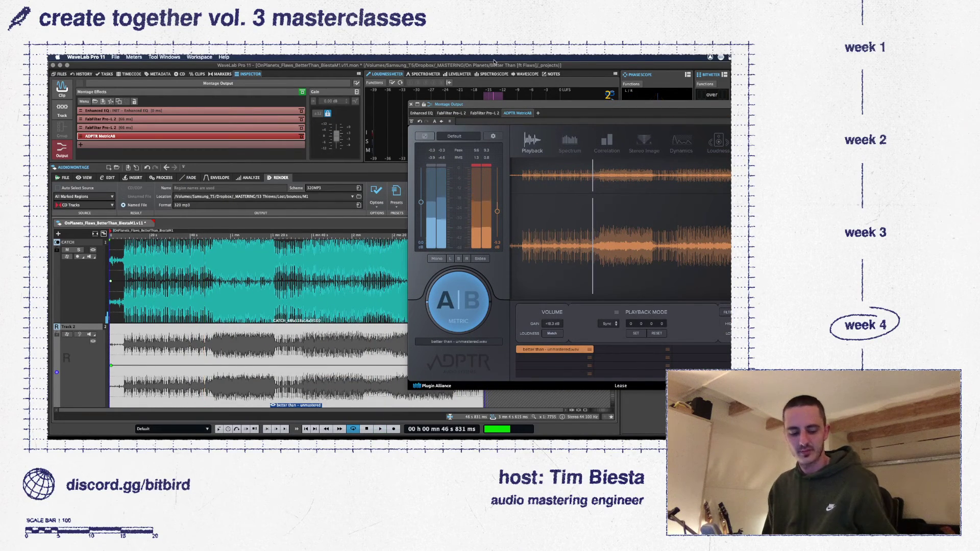
left_click_drag(537, 104, 578, 144)
left_click(167, 120)
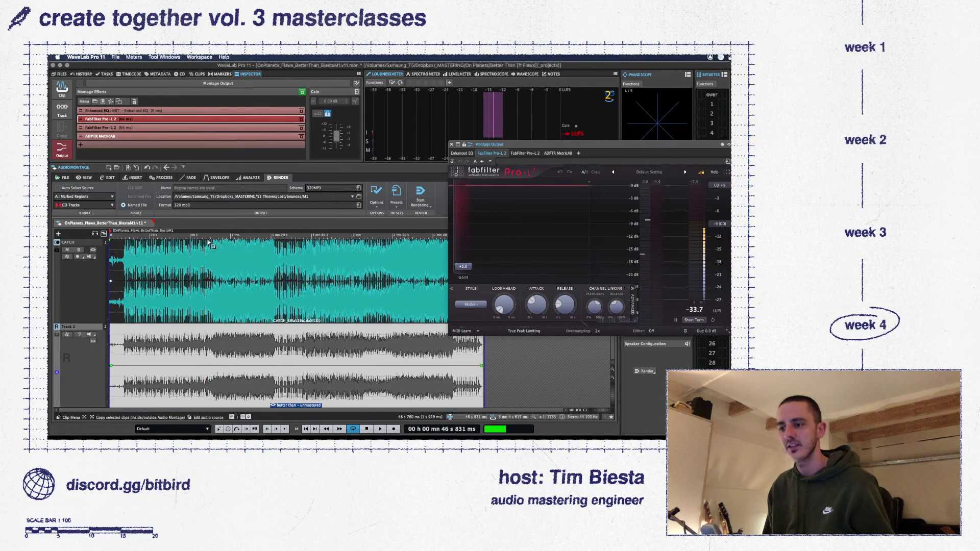
key("space")
left_click_drag(518, 144, 487, 210)
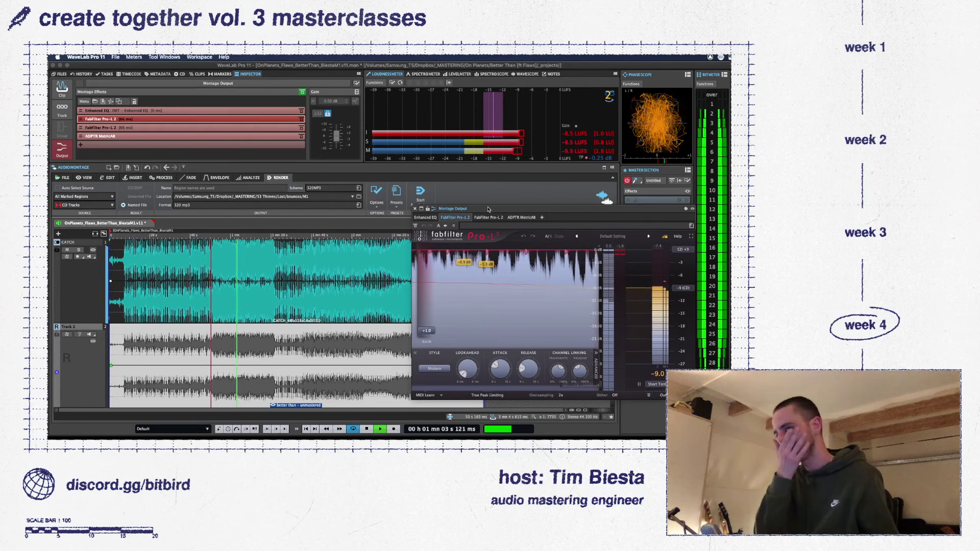
- Show the unmastered clip's effects, look at FabFilter Pro-Q 3 and Oxford Inflator during playback, and close the plugin window
left_click(65, 89)
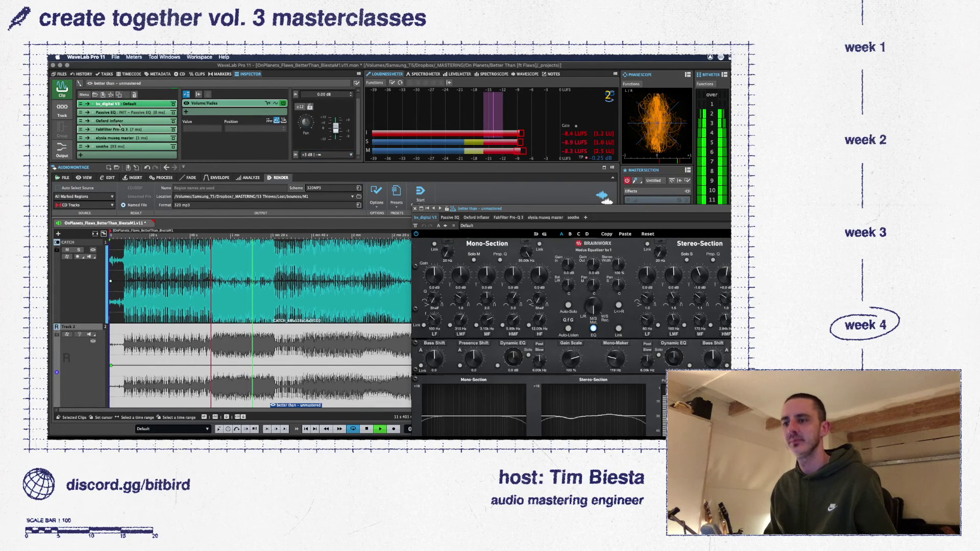
left_click(118, 129)
left_click(118, 121)
left_click_drag(544, 209, 512, 158)
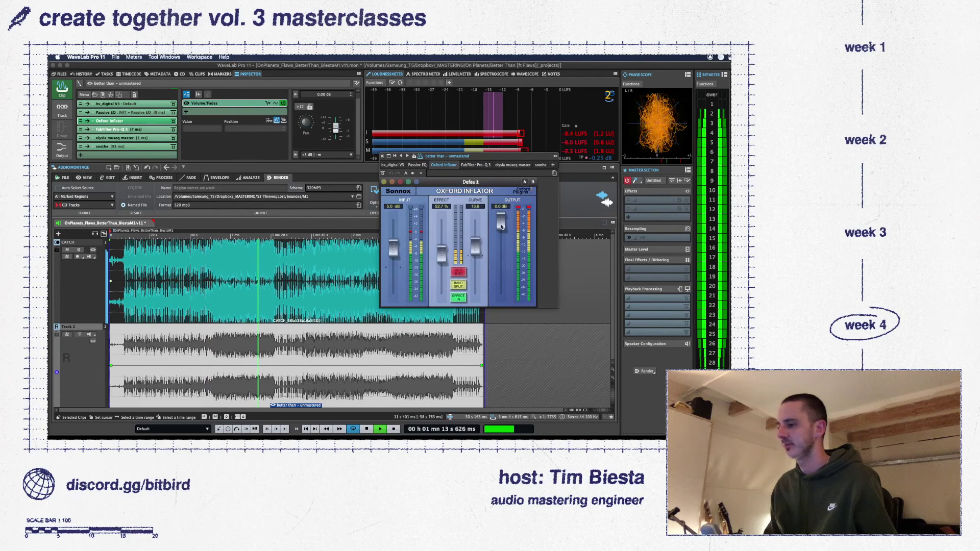
left_click(382, 156)
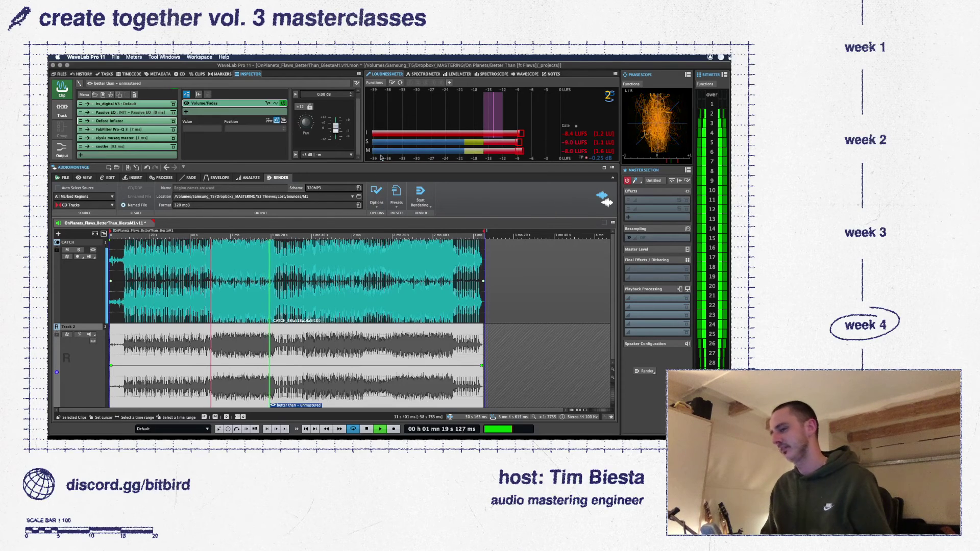
- Stop playback, switch to the bitbirdofficial Twitch stream in Chrome to check for questions, and return to WaveLab
key("space")
key("super+Tab")
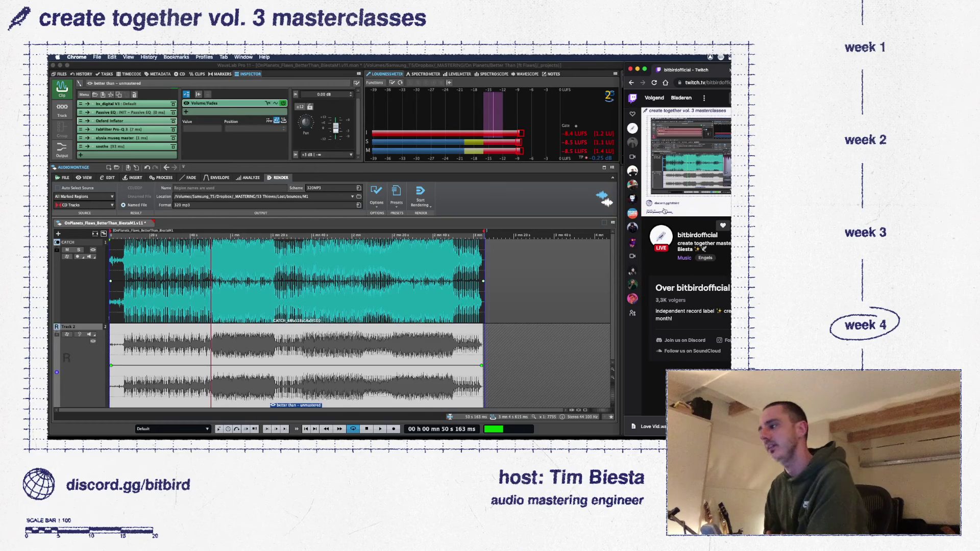
left_click(578, 67)
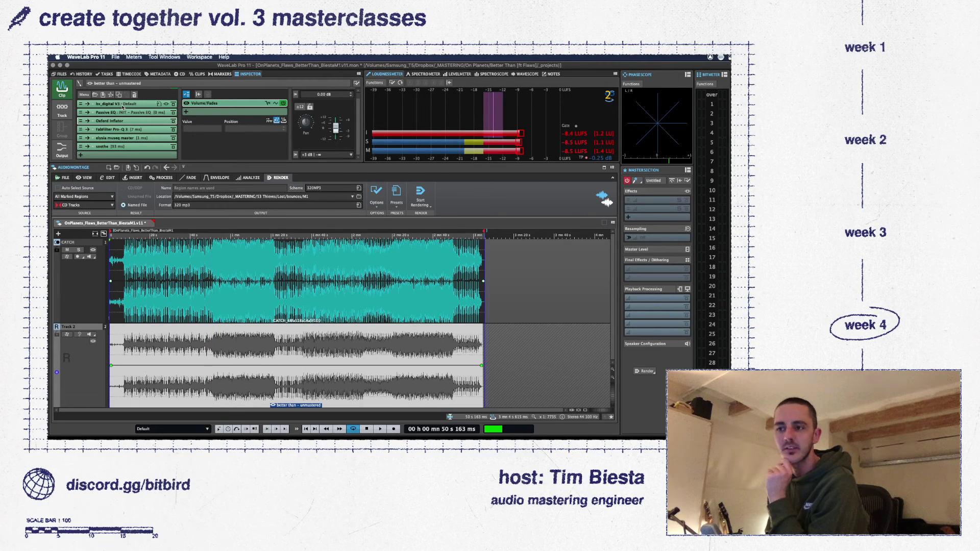
- Open the unmastered clip's effect chain and look through its Passive EQ, Oxford Inflator, FabFilter Pro-Q 3 and elysia museq master settings
left_click(123, 106)
left_click(352, 101)
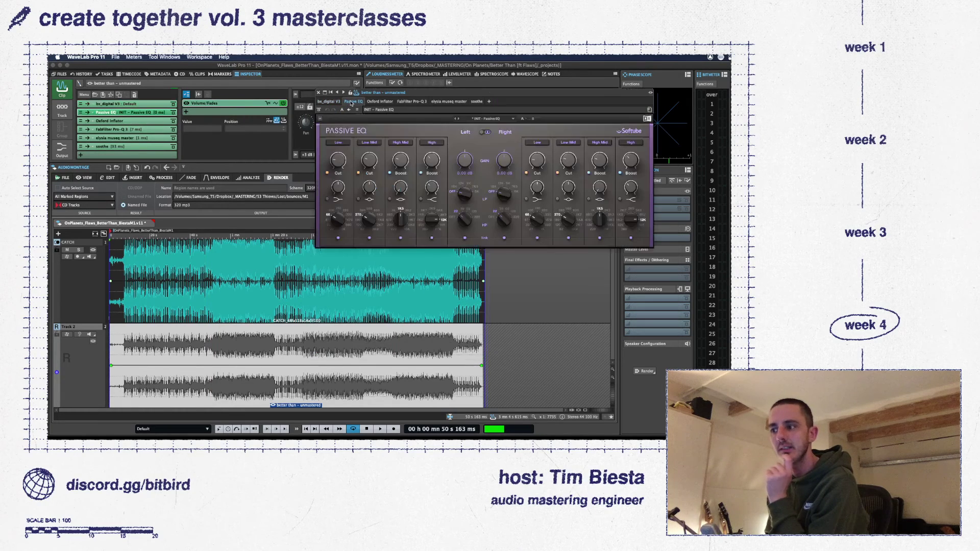
left_click(371, 103)
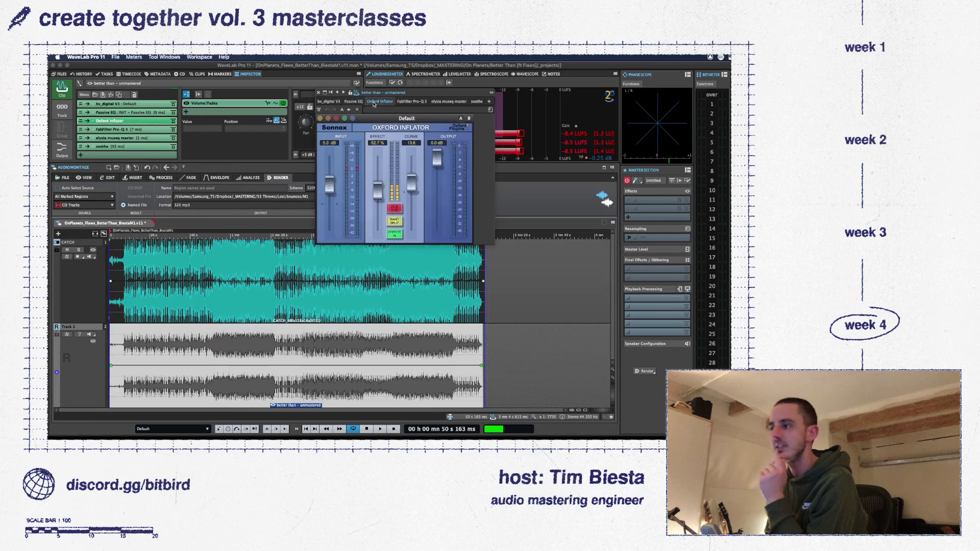
left_click(446, 103)
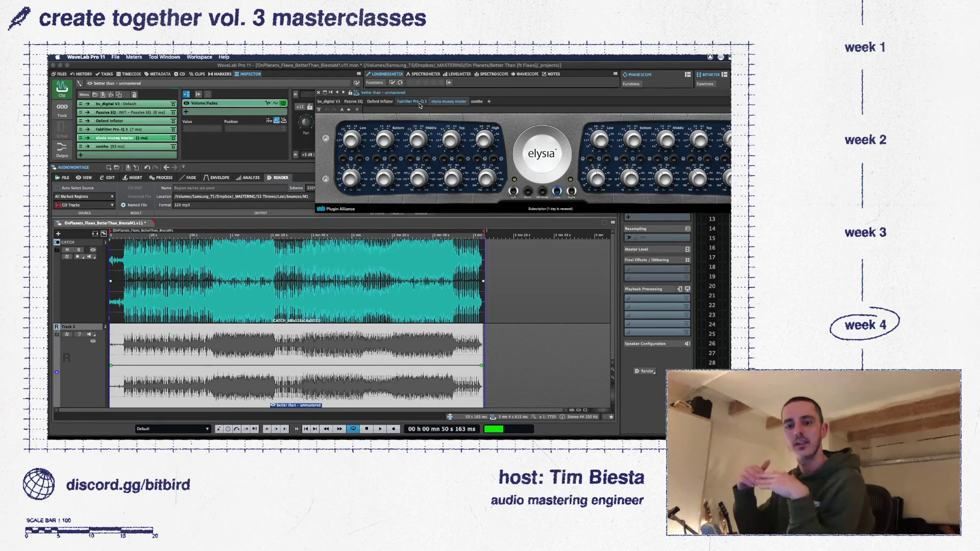
left_click(419, 104)
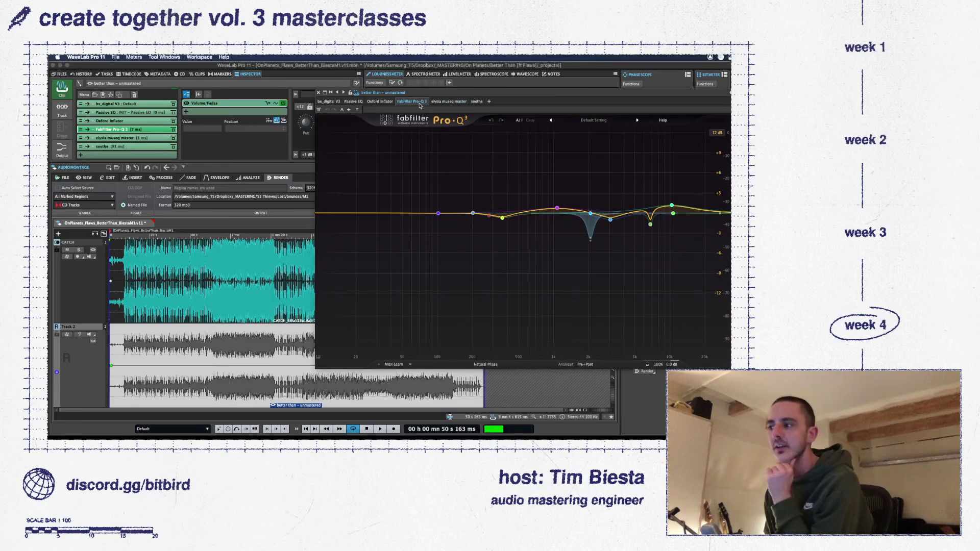
left_click(460, 102)
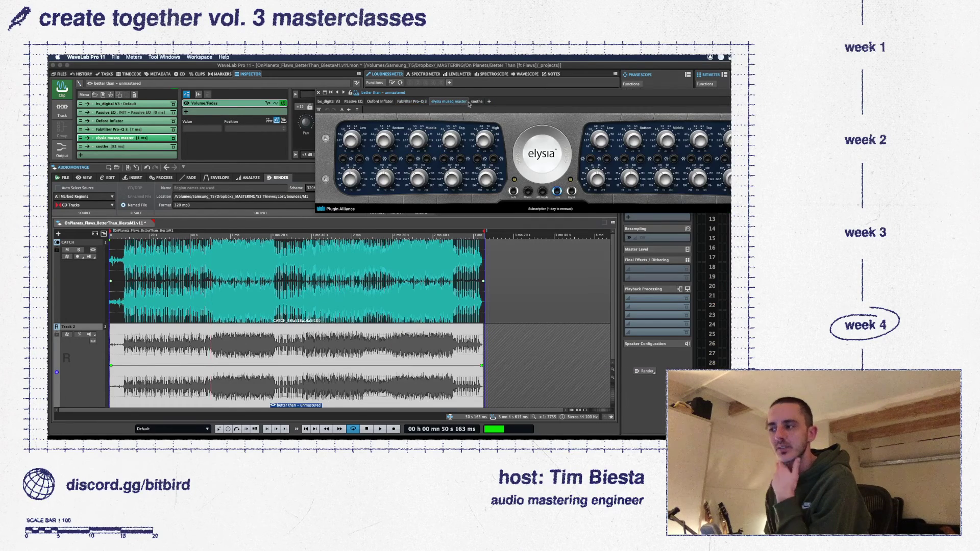
left_click(420, 102)
left_click(384, 102)
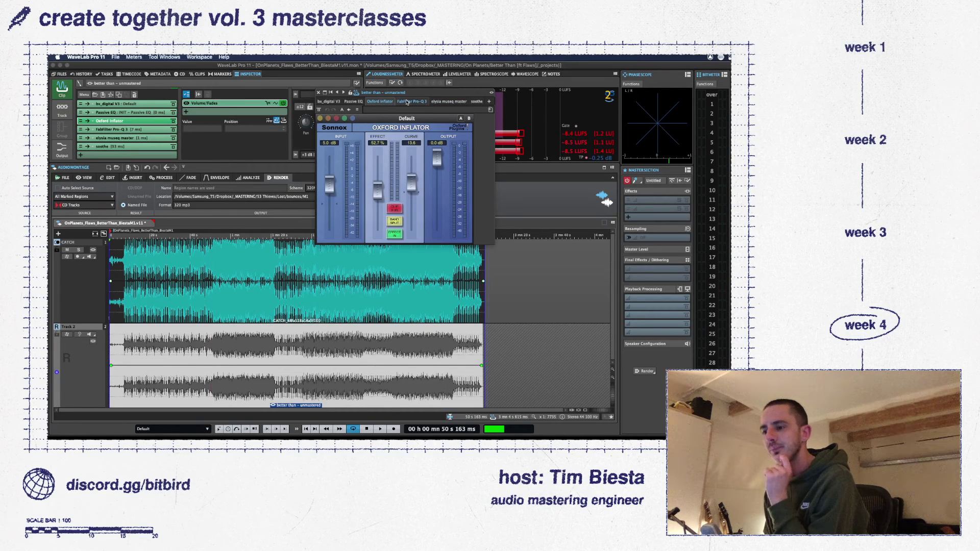
- Examine the clip's bx_digital V3, Passive EQ, Oxford Inflator and FabFilter Pro-Q 3 settings in chain order
left_click(338, 102)
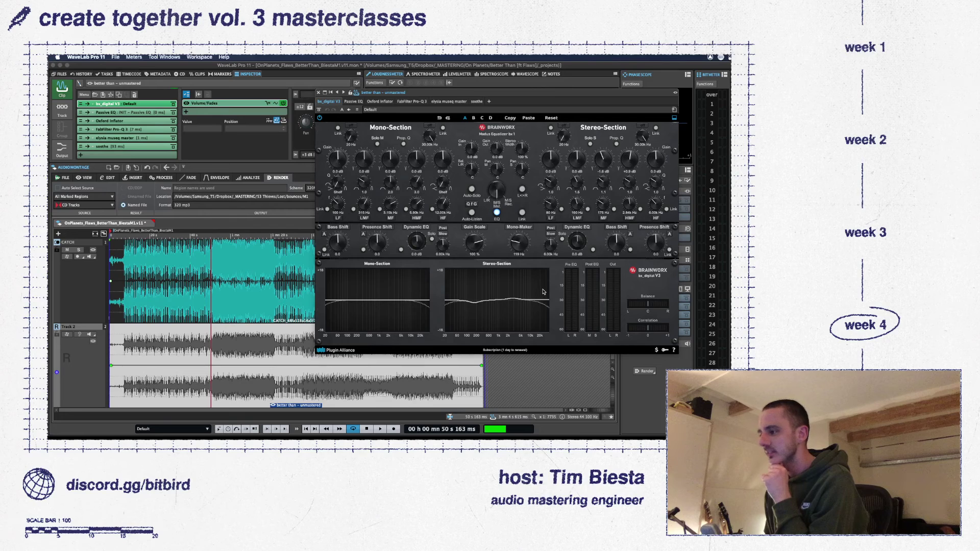
left_click(354, 102)
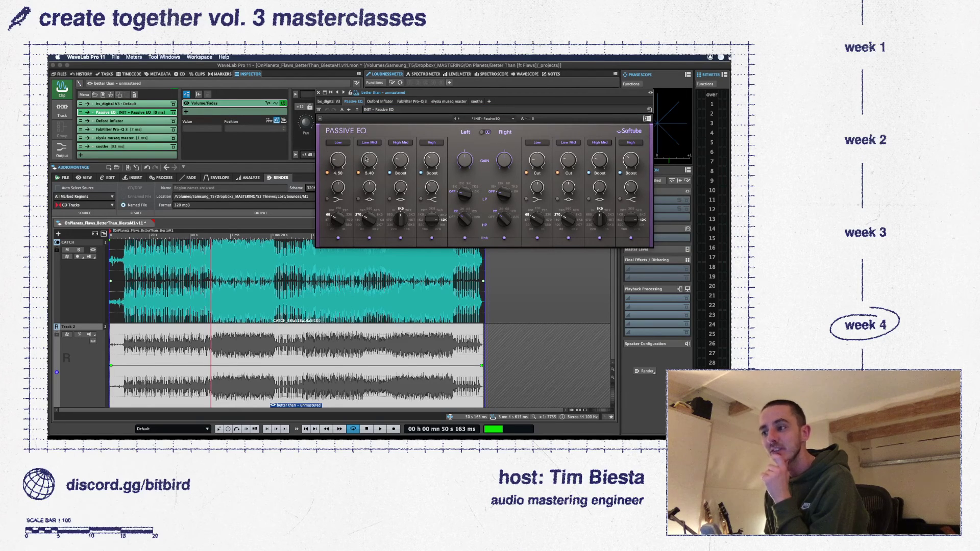
left_click(381, 102)
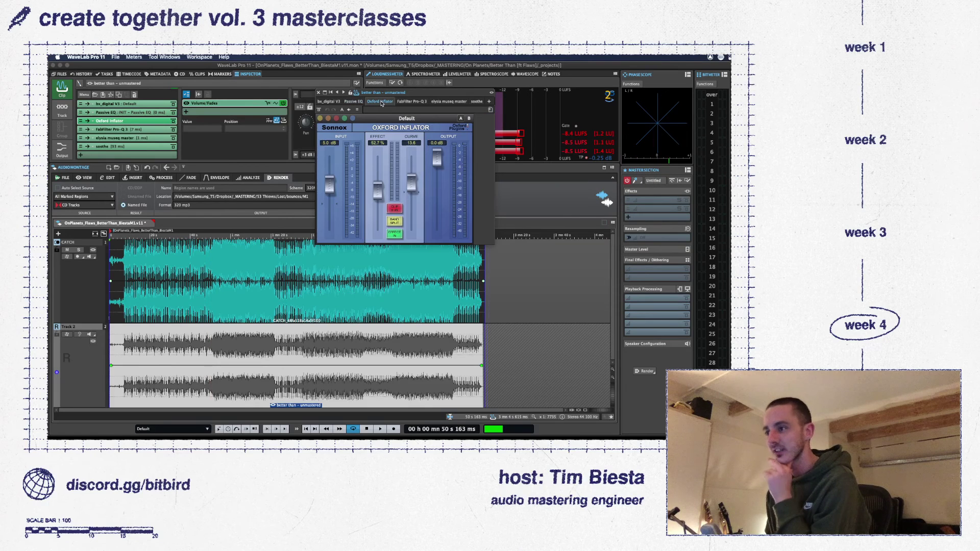
left_click(429, 102)
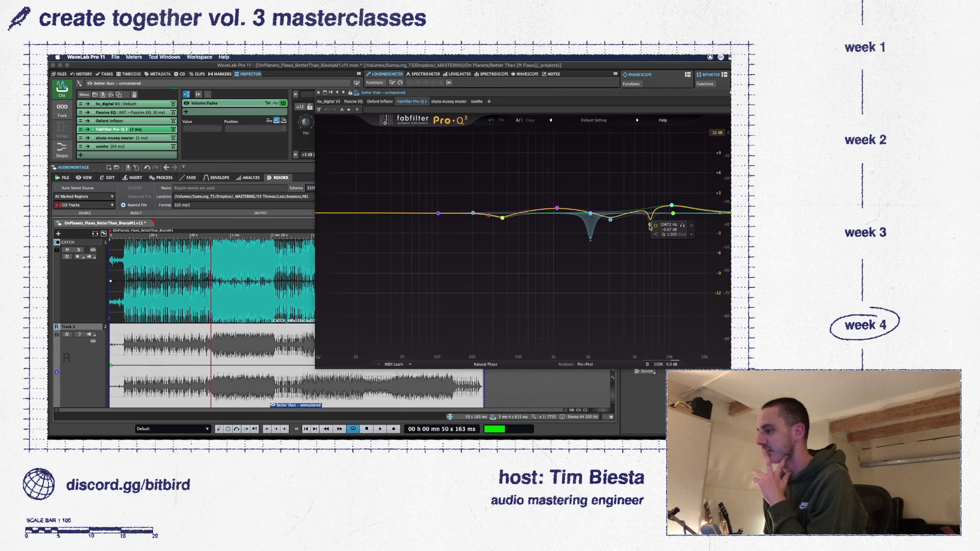
- Read the high band's gain and frequency in elysia museq master, examine the soothe settings, and close the plugin window
left_click(450, 101)
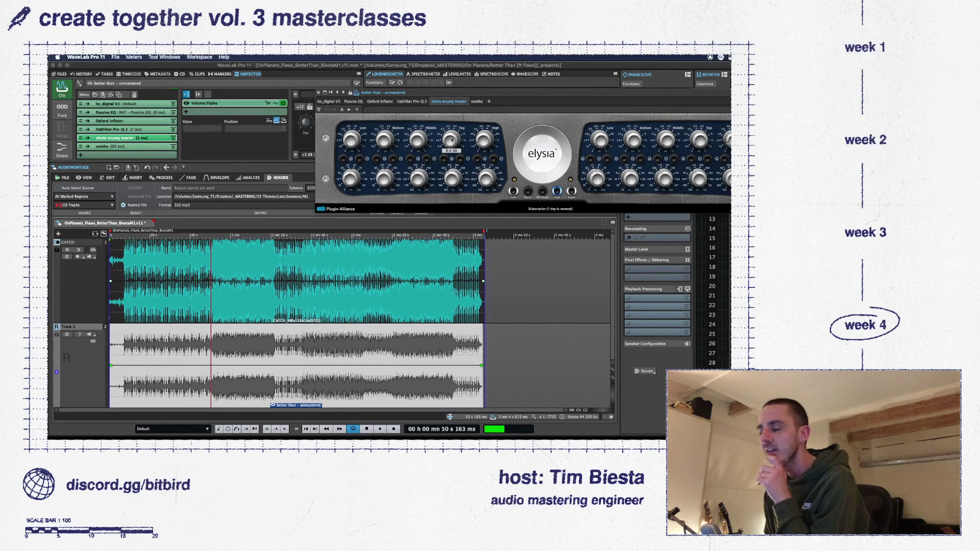
left_click(486, 142)
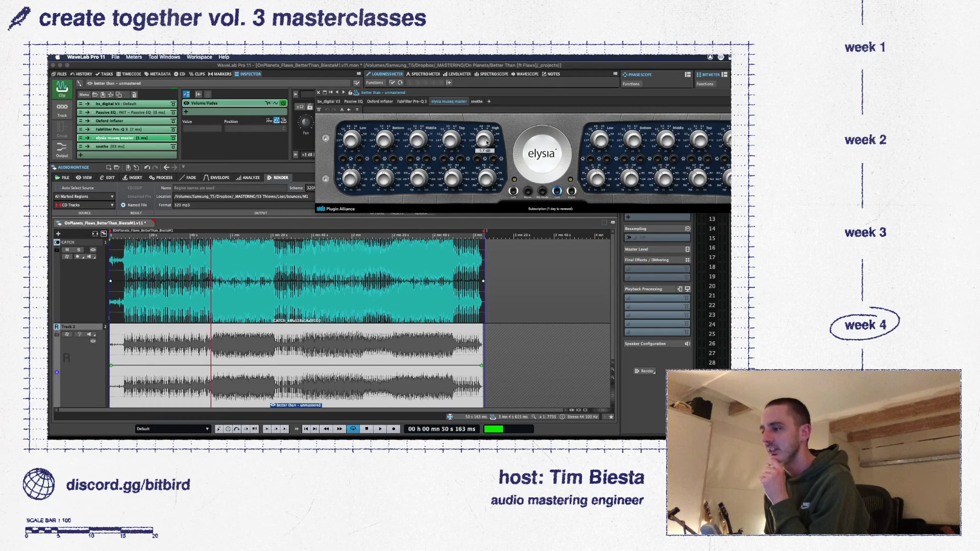
mouse_move(486, 182)
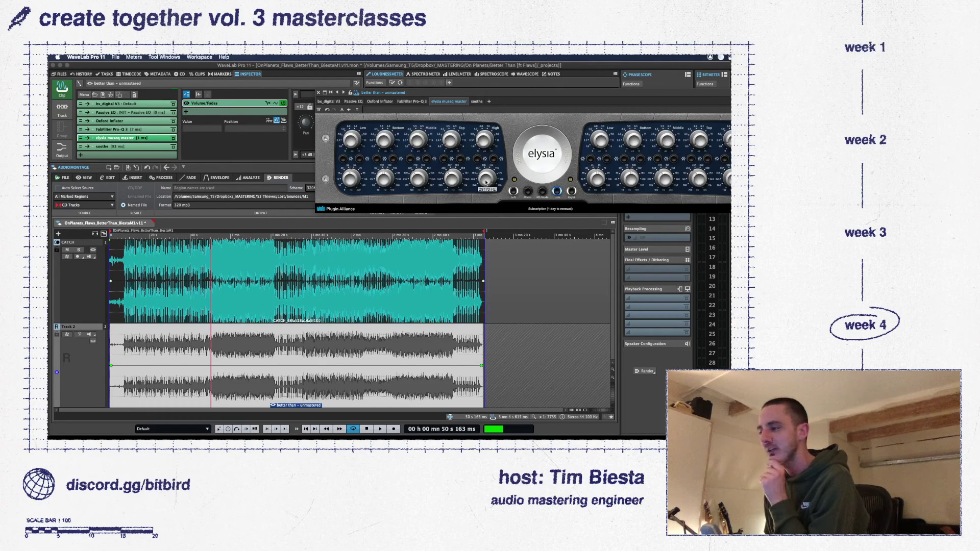
left_click(477, 101)
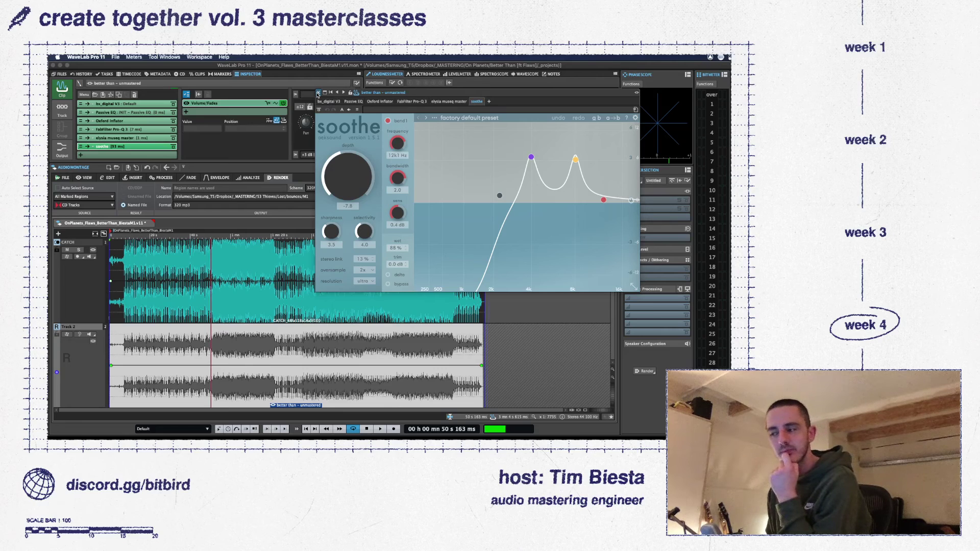
left_click(318, 94)
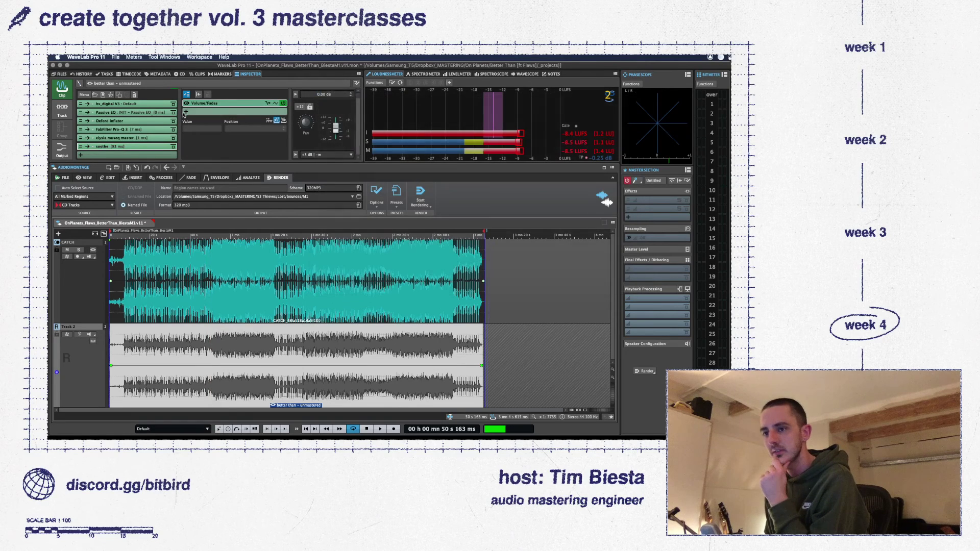
- Show the montage output effects and examine Enhanced EQ and both FabFilter Pro-L 2 limiters, playing from about 50 seconds for the limiters
left_click(62, 148)
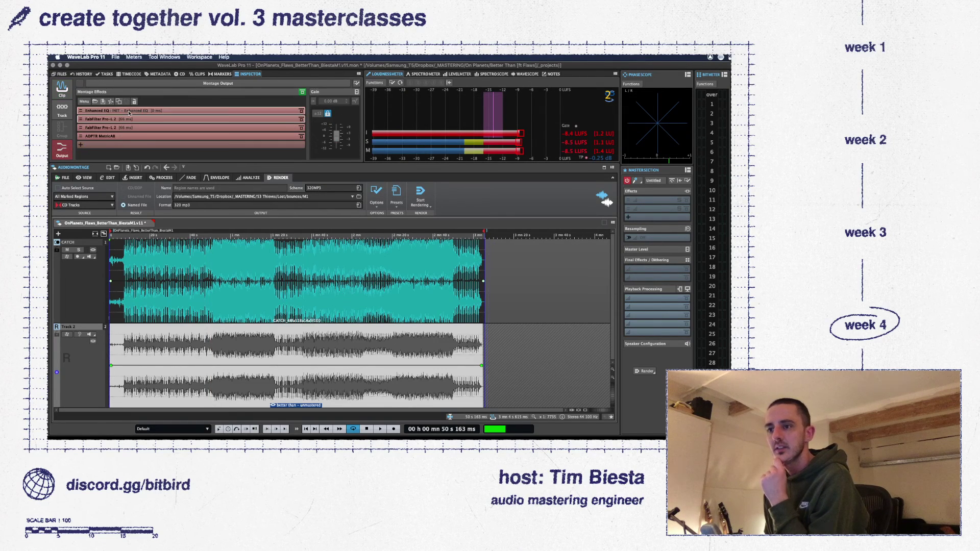
left_click(129, 111)
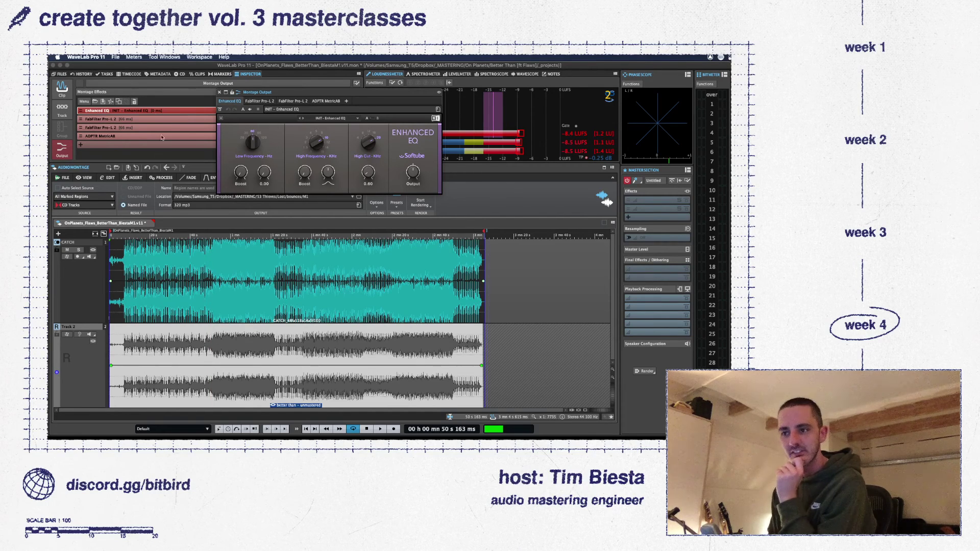
left_click(139, 121)
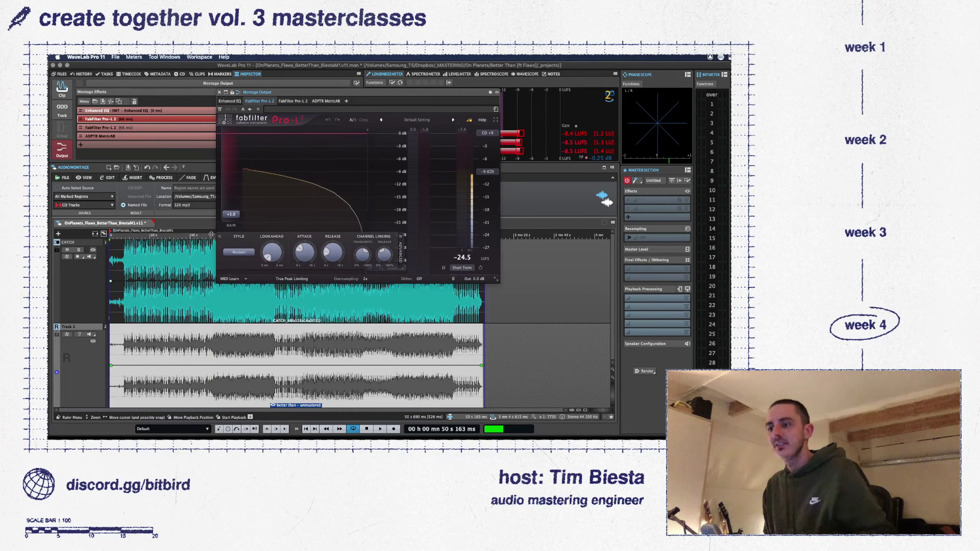
key("space")
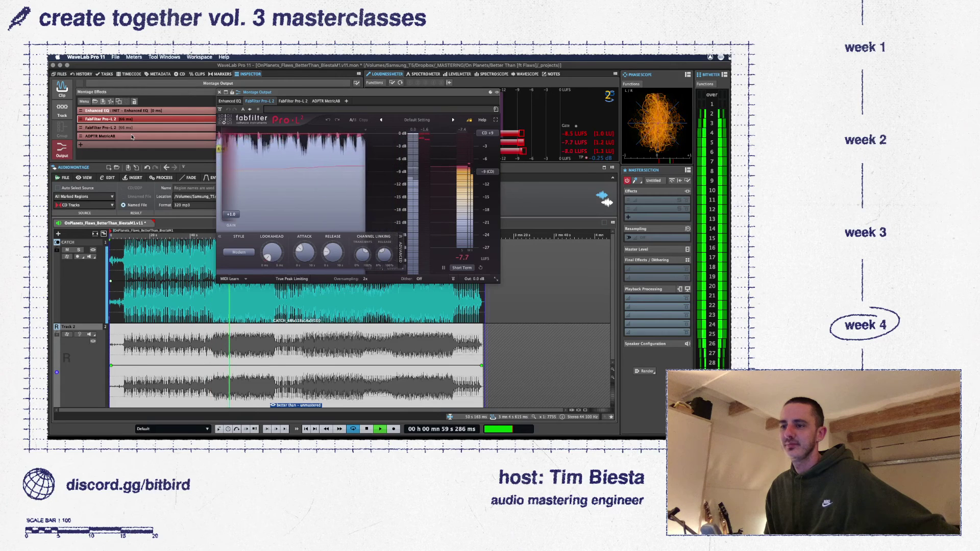
left_click(136, 128)
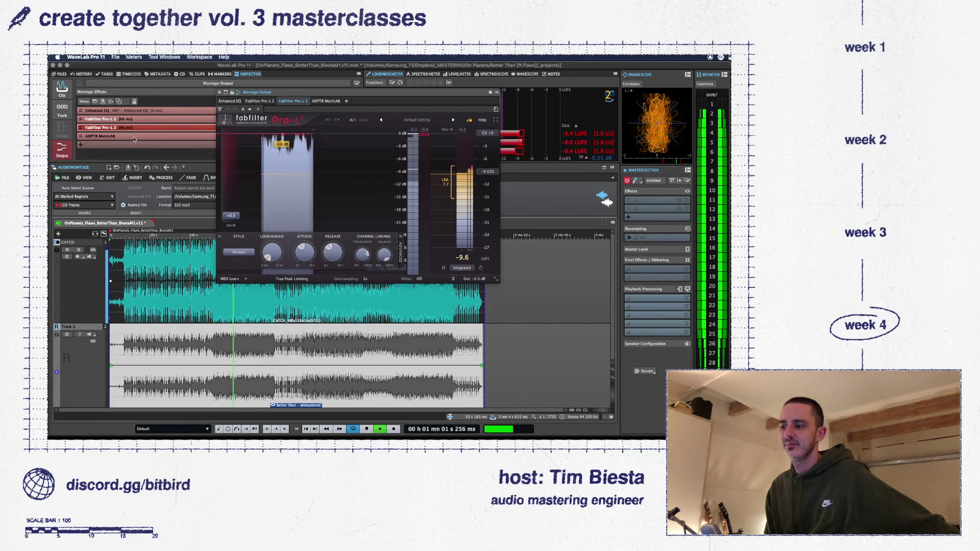
- Open MetricAB in the output chain, alternate repeatedly between the master and the unmastered reference, finish on A and stop playback
left_click(134, 136)
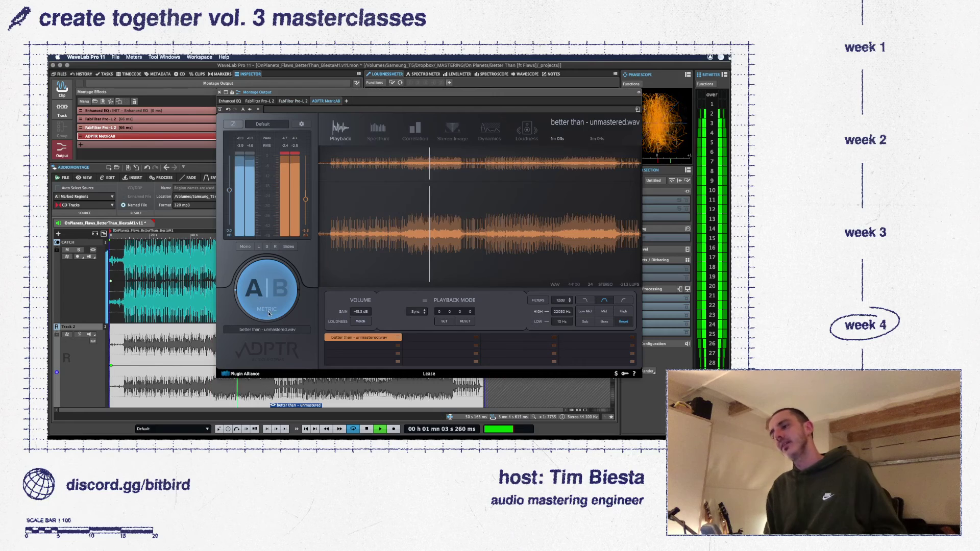
left_click(252, 291)
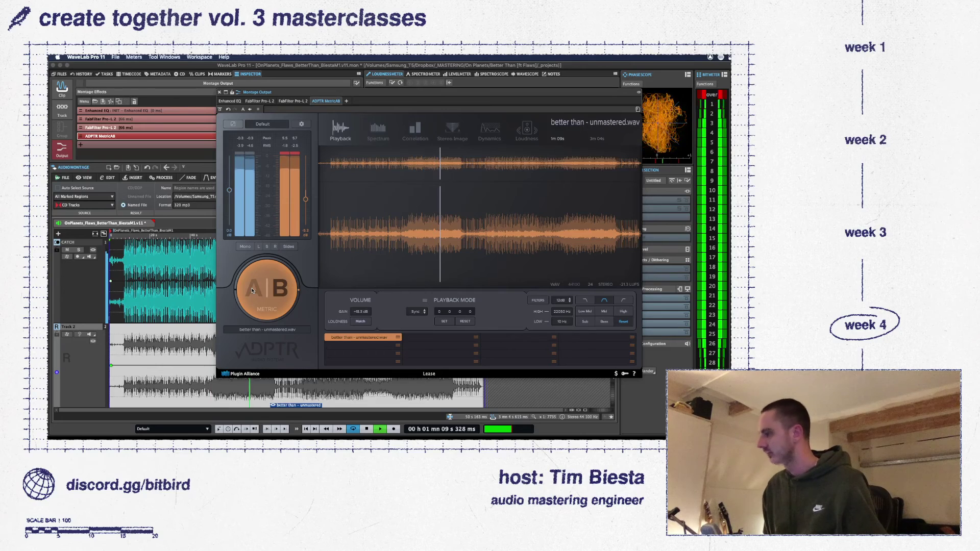
left_click(252, 290)
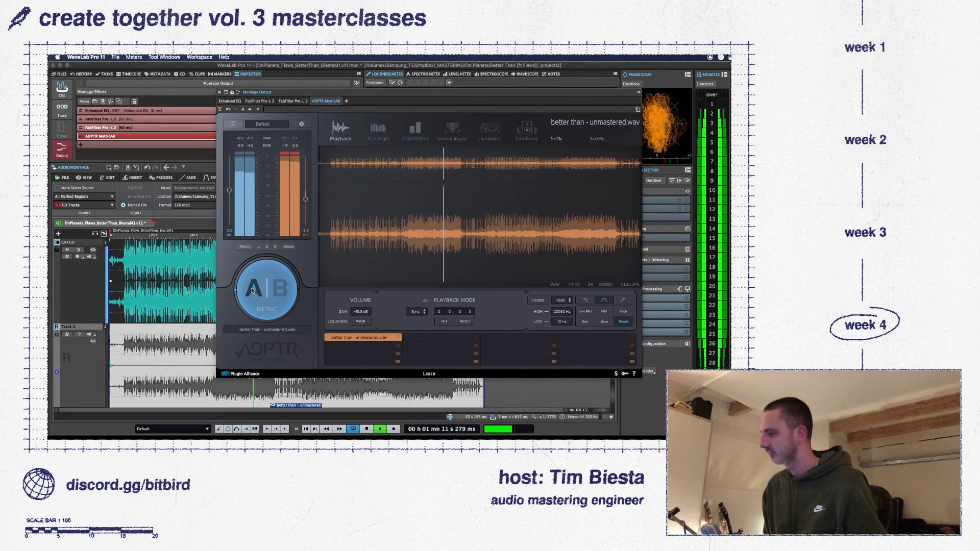
left_click(252, 290)
left_click(252, 290)
key("space")
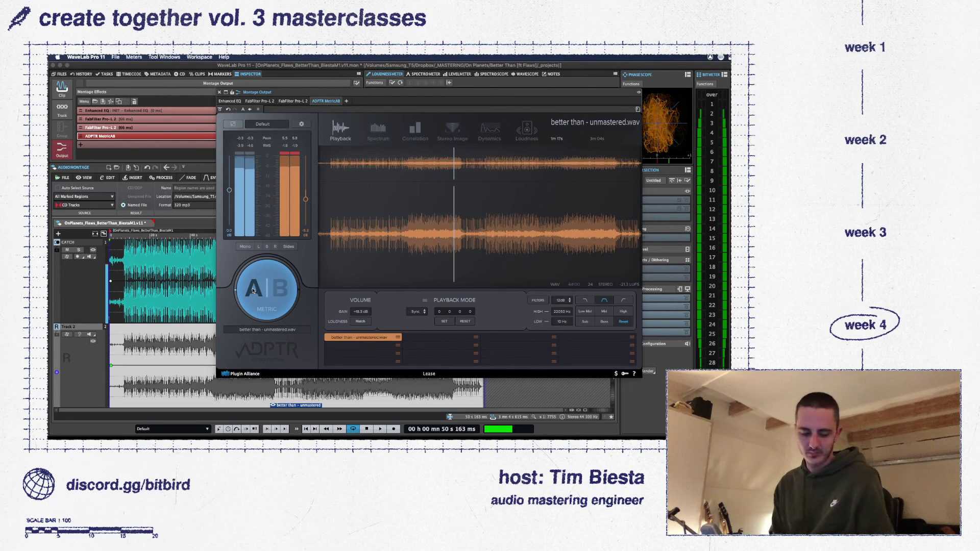